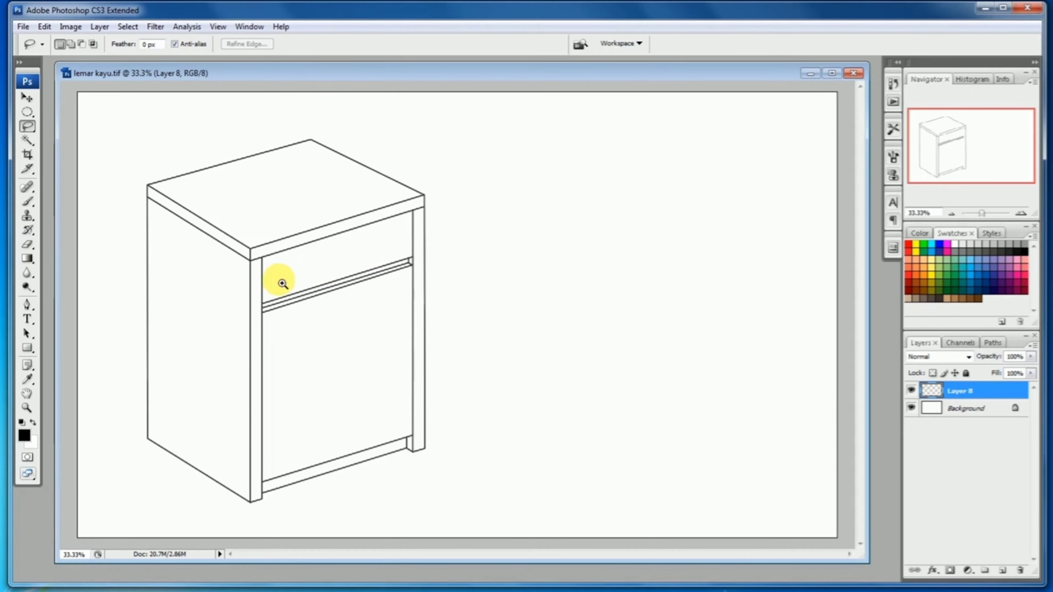
Open the wood1 image from the buat laci folder
key("ctrl+plus")
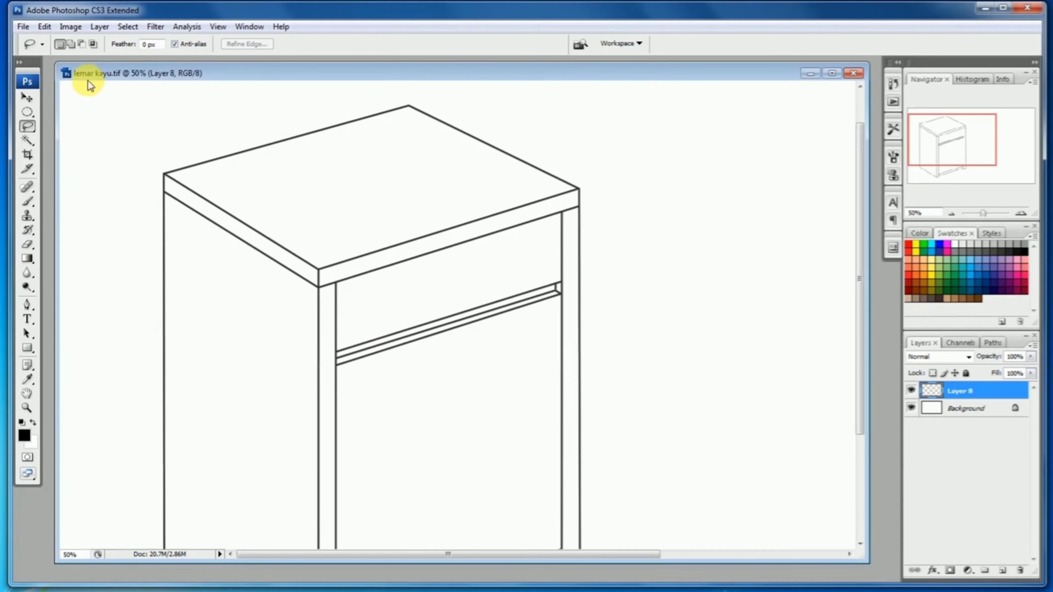
left_click(26, 31)
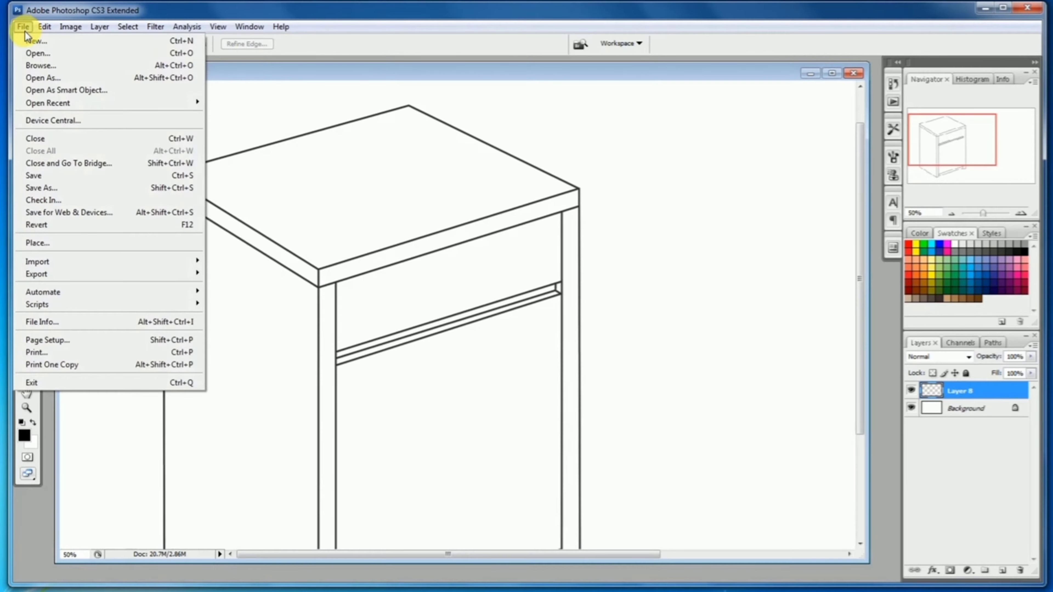
left_click(88, 53)
left_click(481, 141)
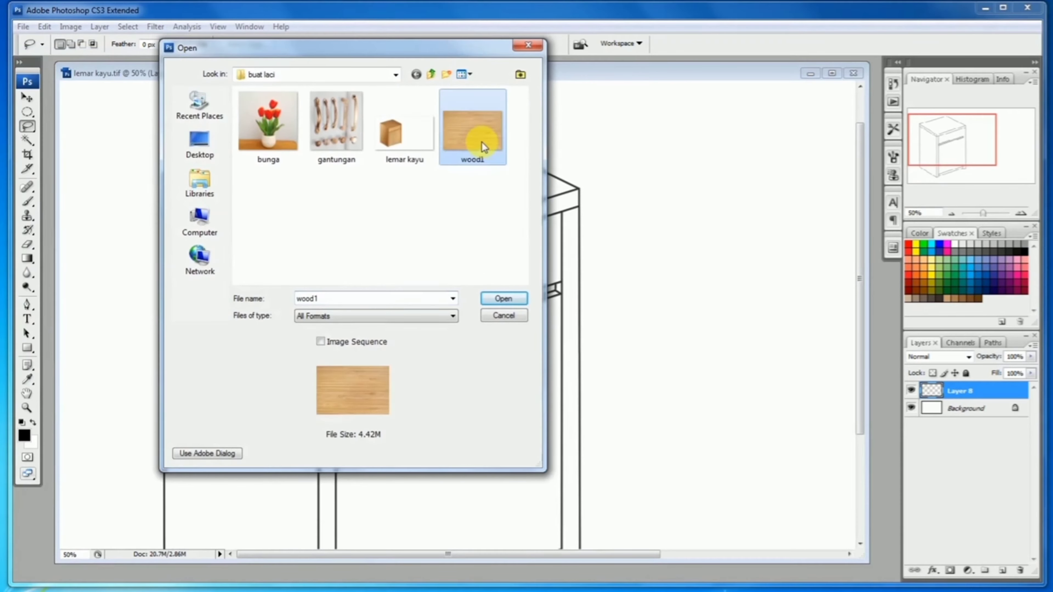
left_click(518, 301)
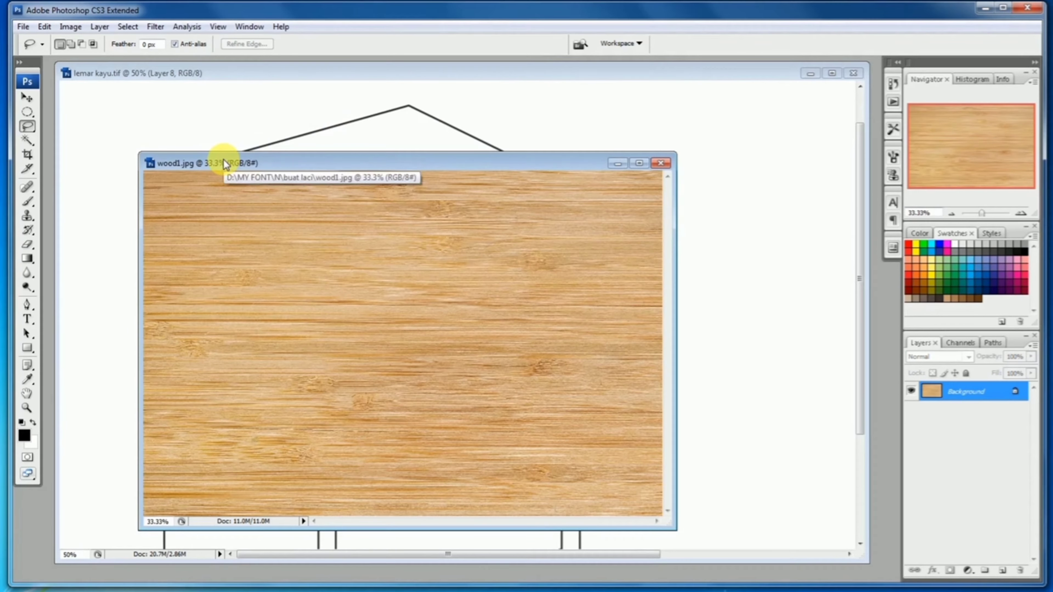
Copy the whole wood texture from wood1.jpg into the lemar kayu.tif cabinet drawing as a new layer
left_click(27, 97)
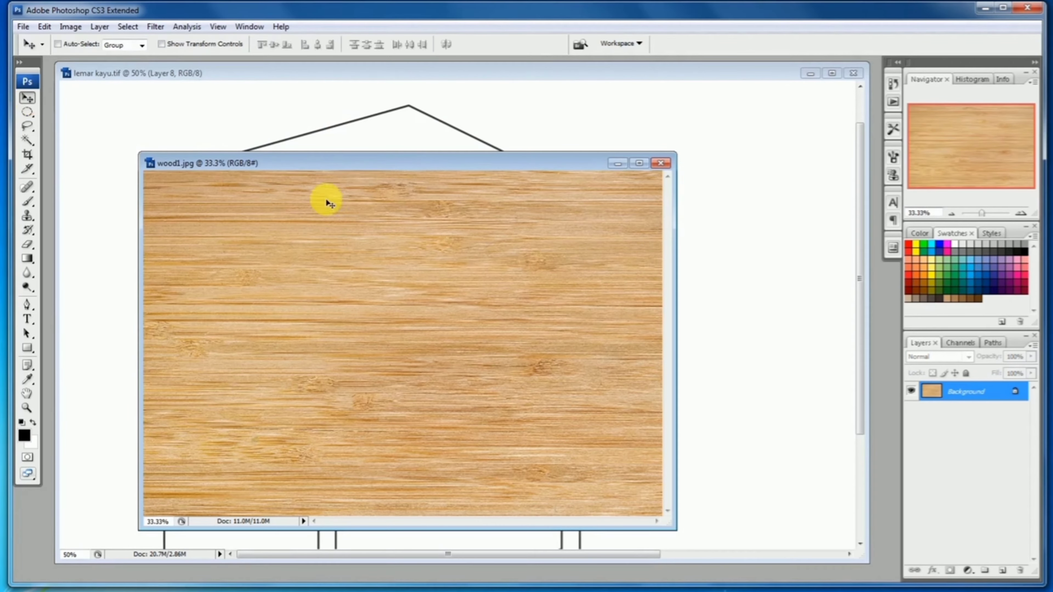
left_click_drag(323, 166, 353, 114)
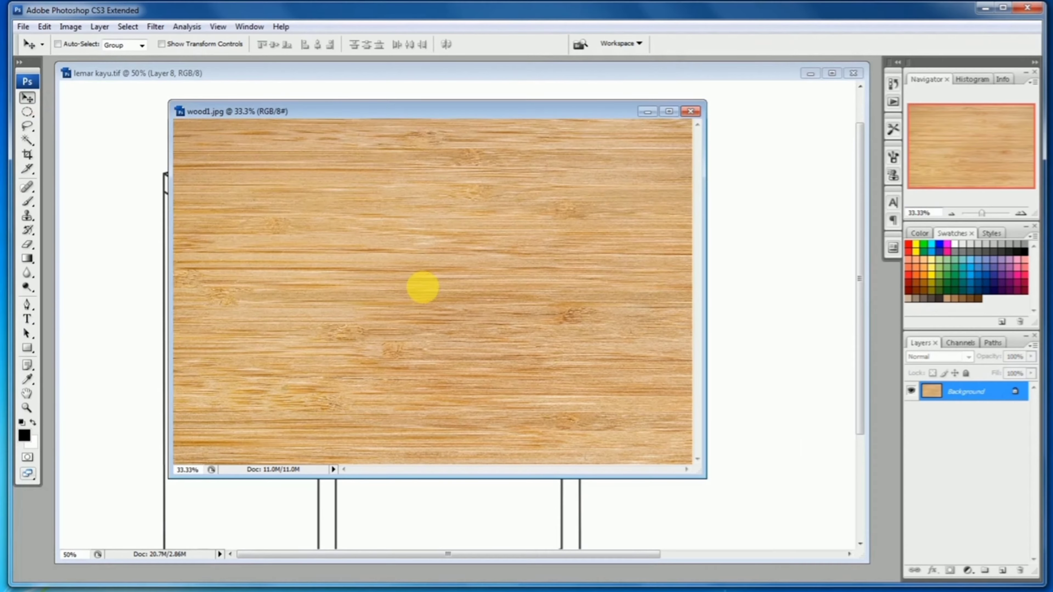
left_click(426, 292)
left_click(424, 288, "alt")
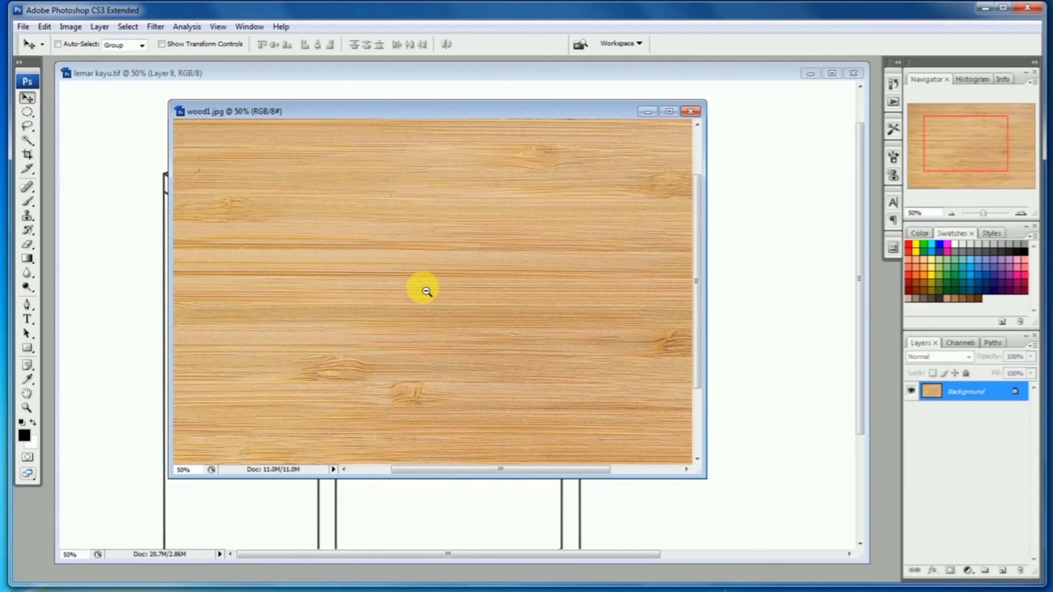
left_click(424, 289, "alt")
left_click(426, 291, "alt")
left_click(426, 291, "alt")
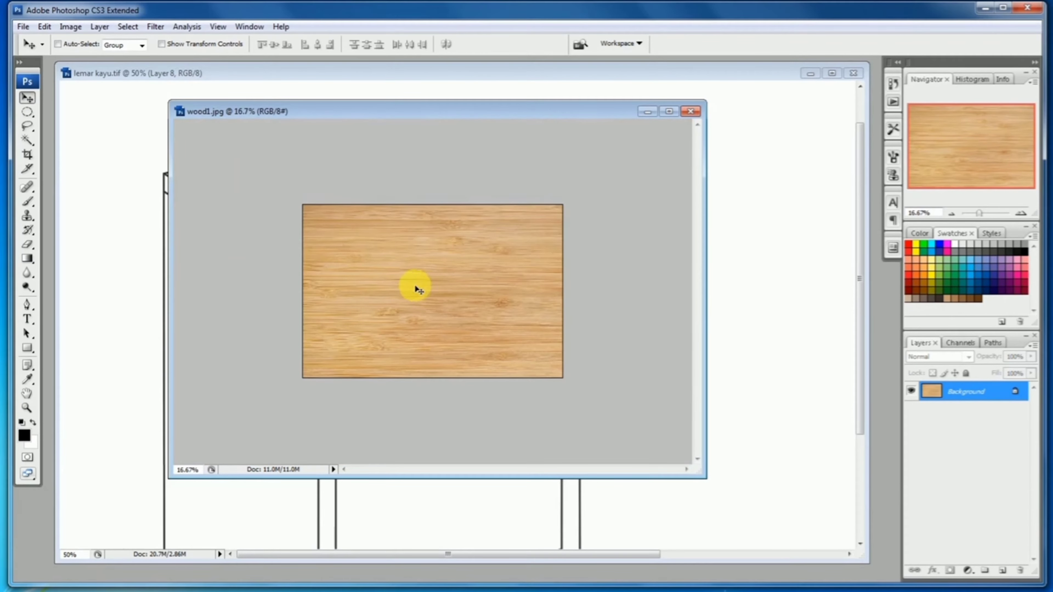
left_click_drag(415, 288, 729, 282)
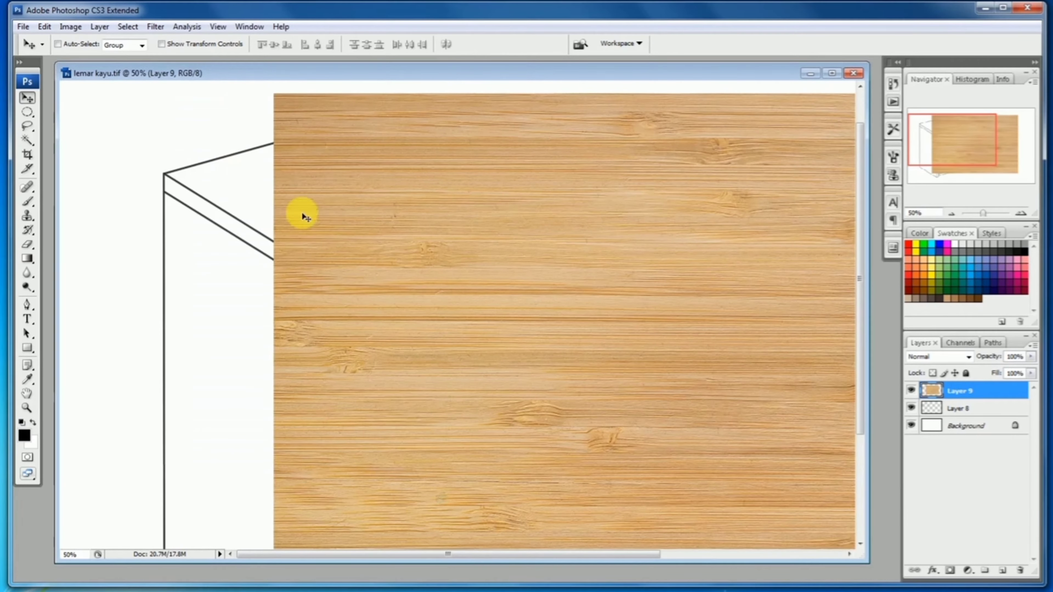
Scale the wood texture layer down proportionally to about 60%
key("ctrl+minus")
key("ctrl+minus")
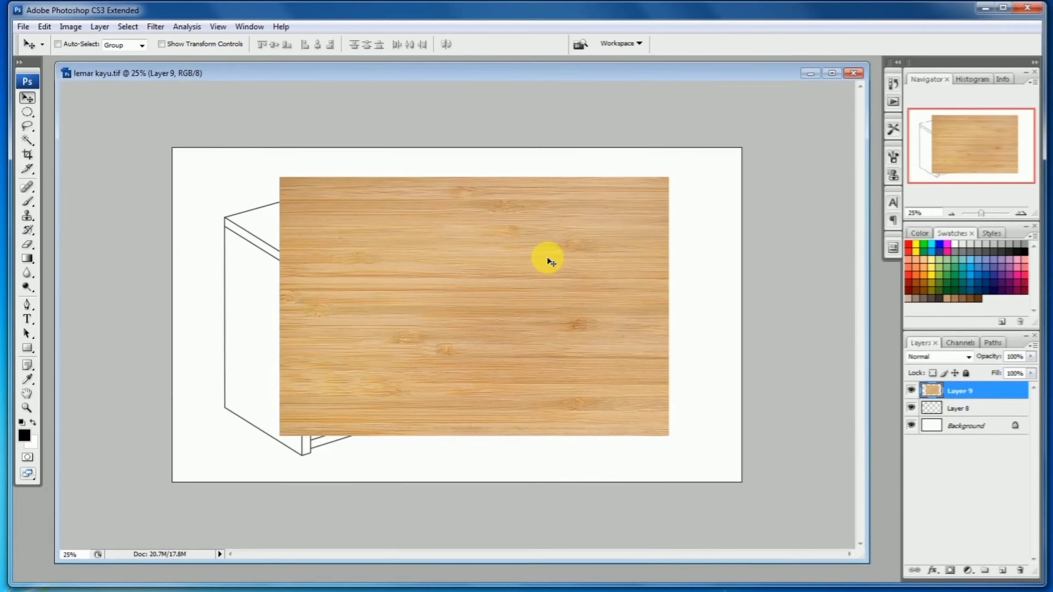
left_click(44, 26)
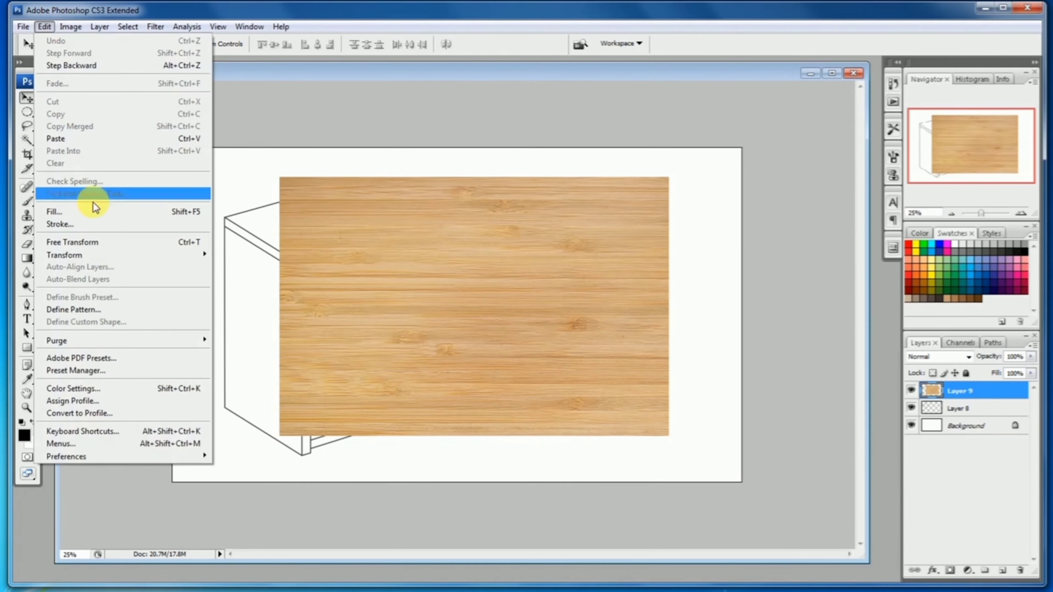
mouse_move(115, 255)
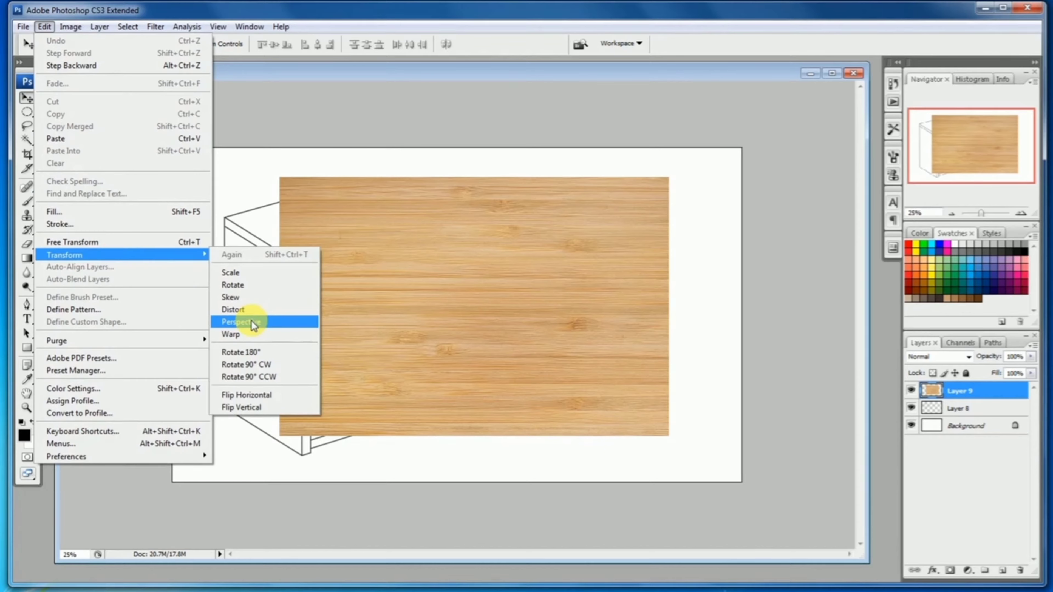
left_click(291, 273)
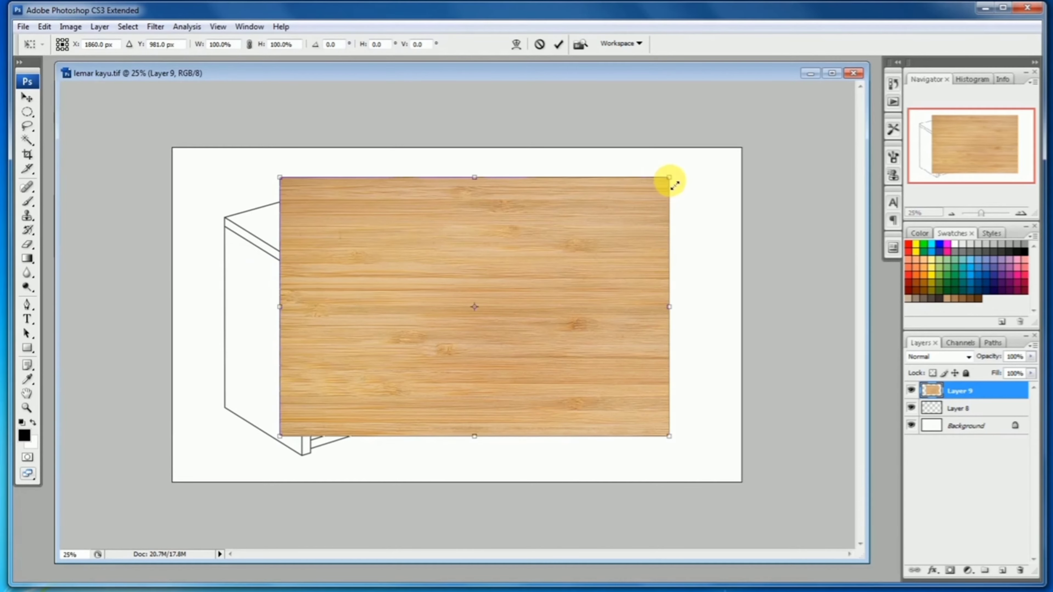
left_click_drag(675, 184, 512, 279)
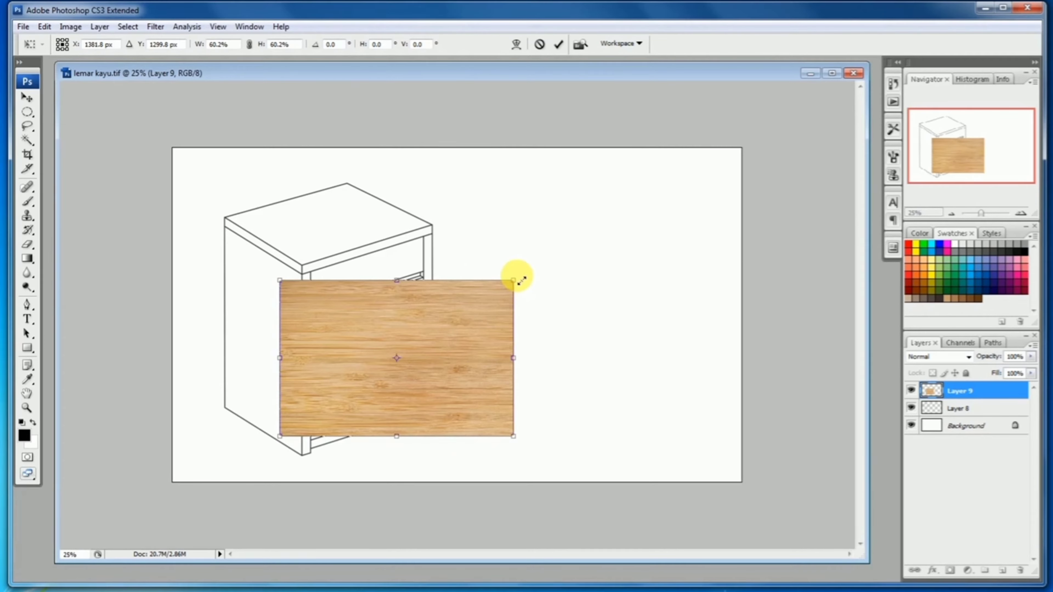
key("Return")
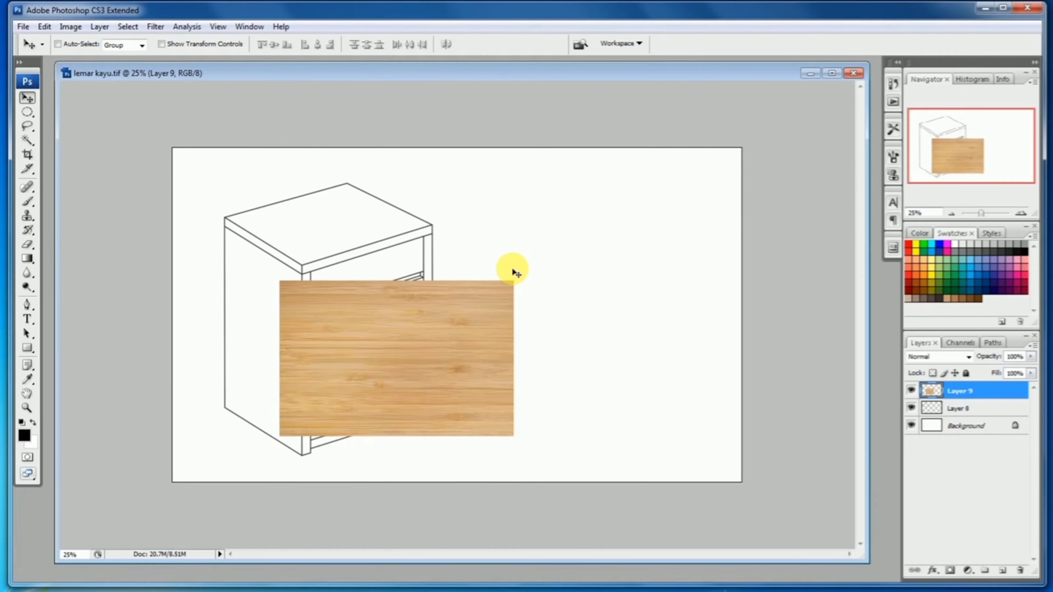
Rotate the wood texture 90° so its grain runs vertically, and place it on the empty canvas beside the cabinet
left_click(49, 27)
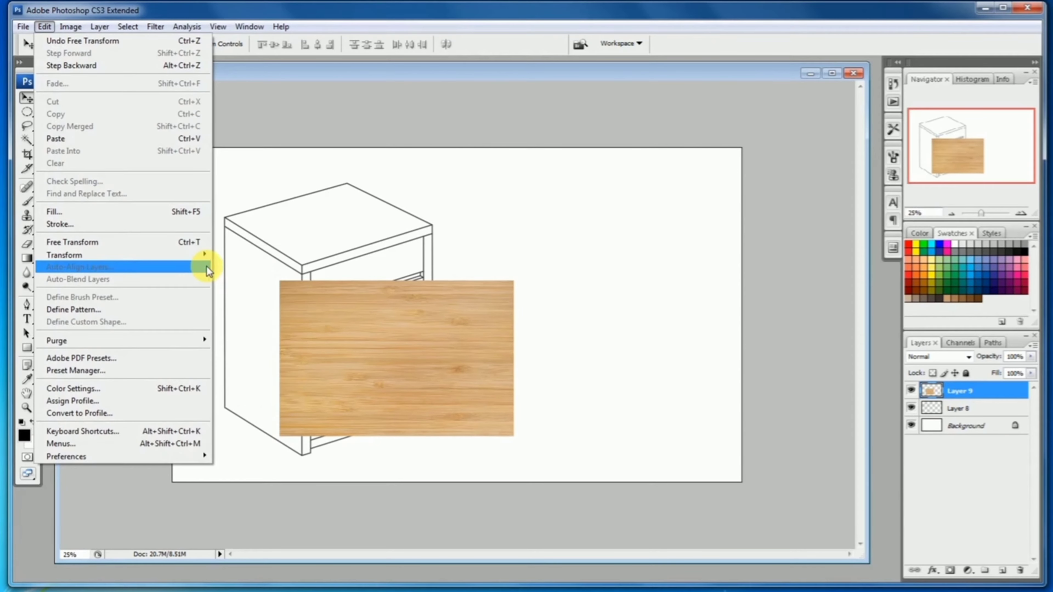
mouse_move(164, 260)
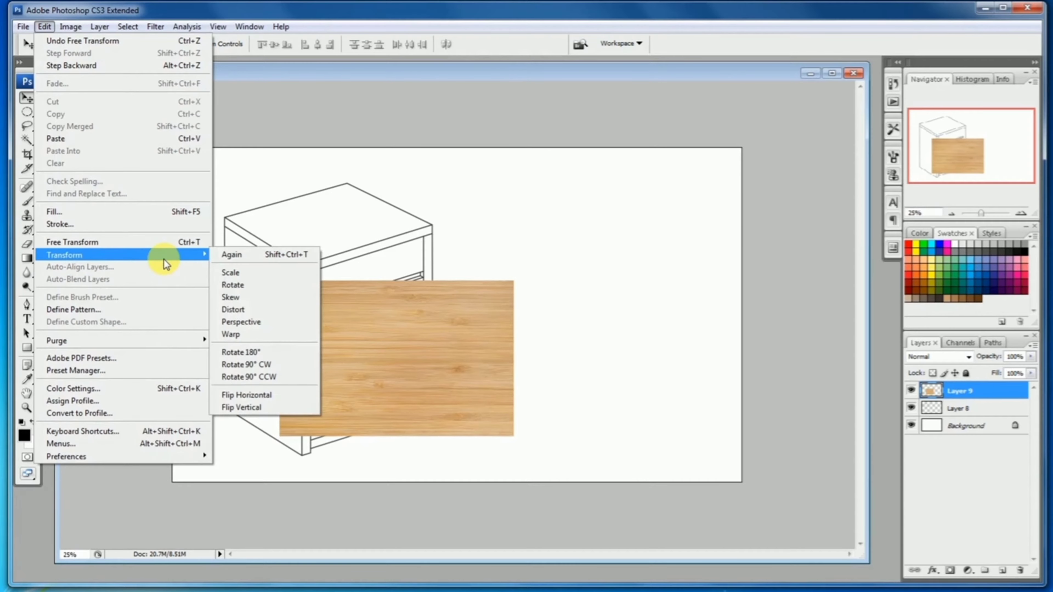
left_click(233, 272)
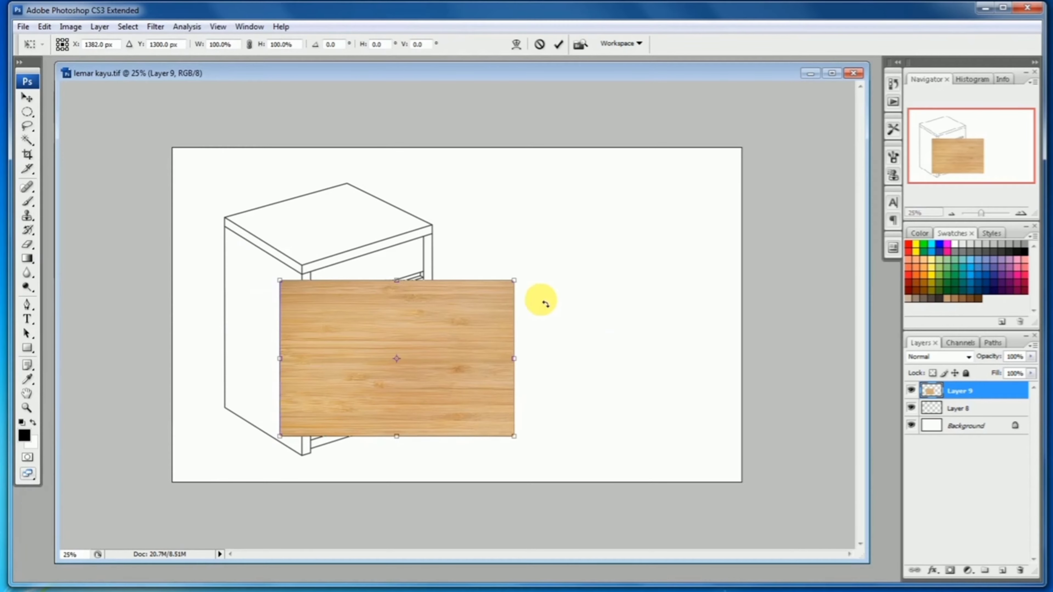
left_click_drag(539, 285, 461, 455)
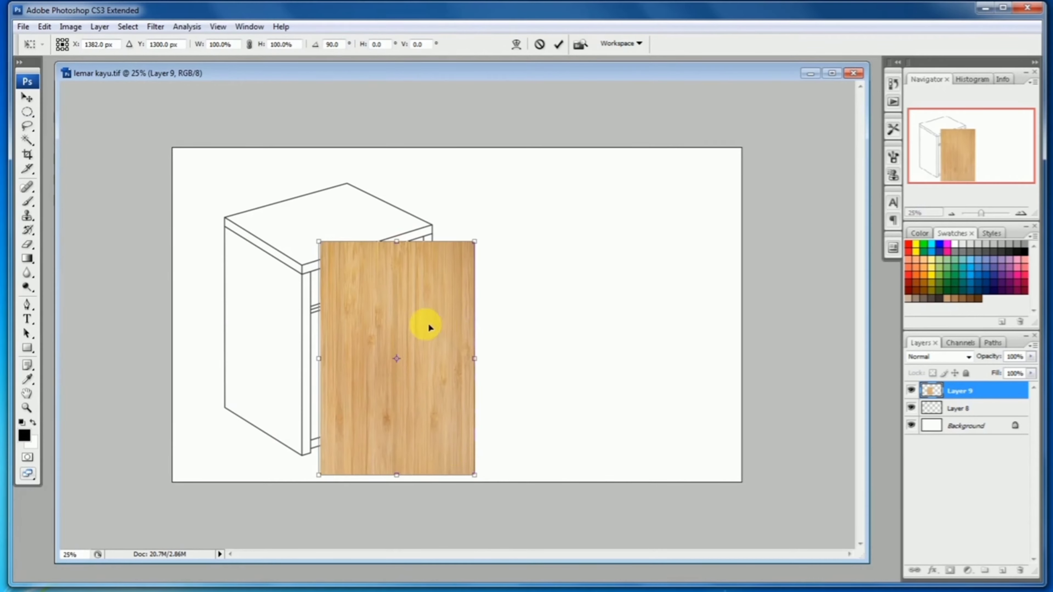
mouse_move(429, 327)
left_mouse_down()
mouse_move(605, 305)
mouse_move(638, 288)
left_mouse_up()
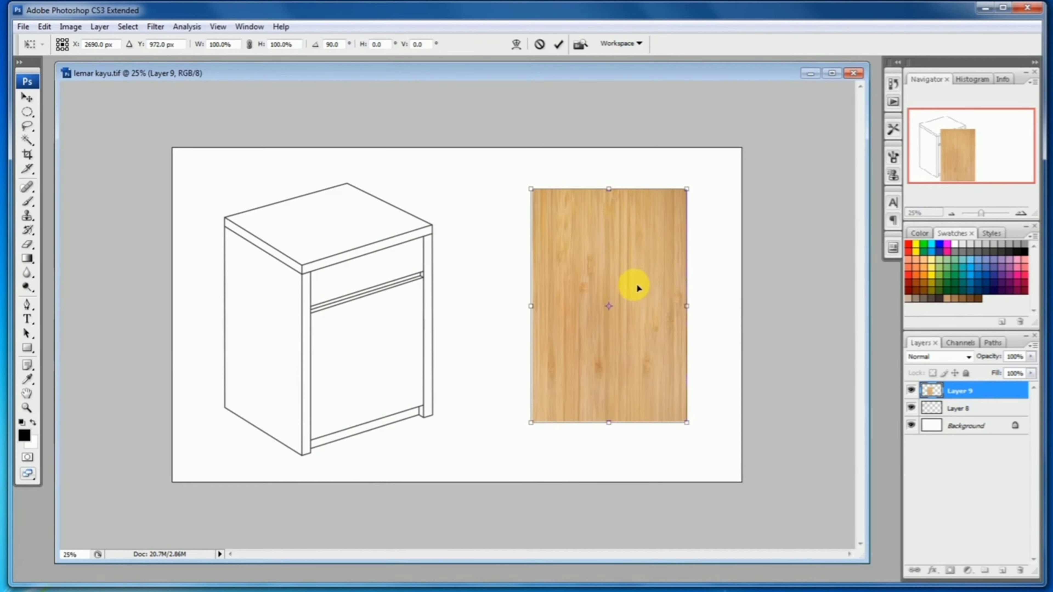
key("Return")
left_click_drag(576, 275, 600, 271)
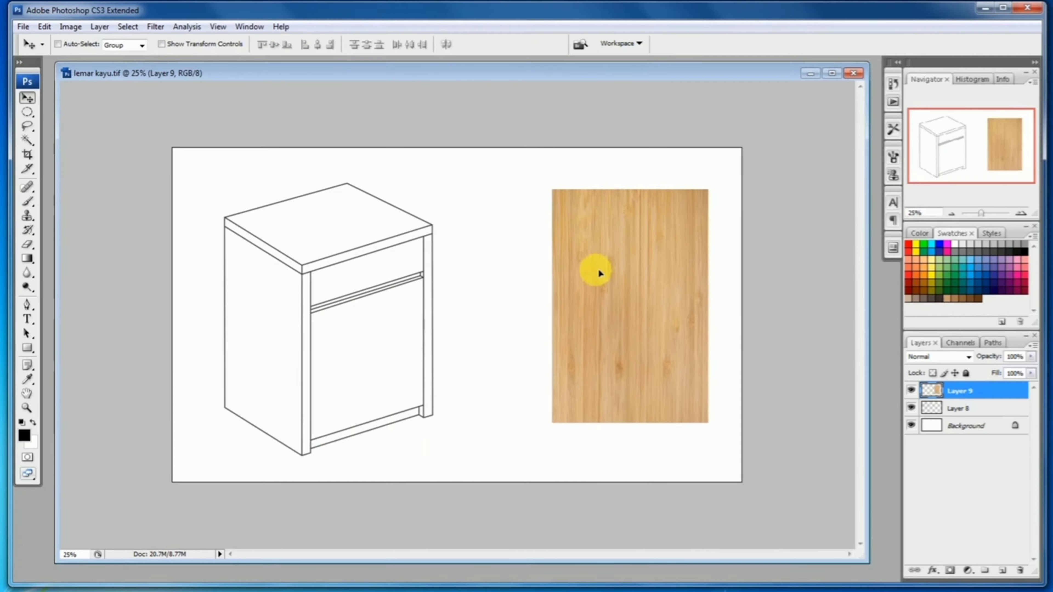
Select a rectangular area from the wood texture's upper-left corner and duplicate it onto a new layer
left_click(544, 316, "ctrl")
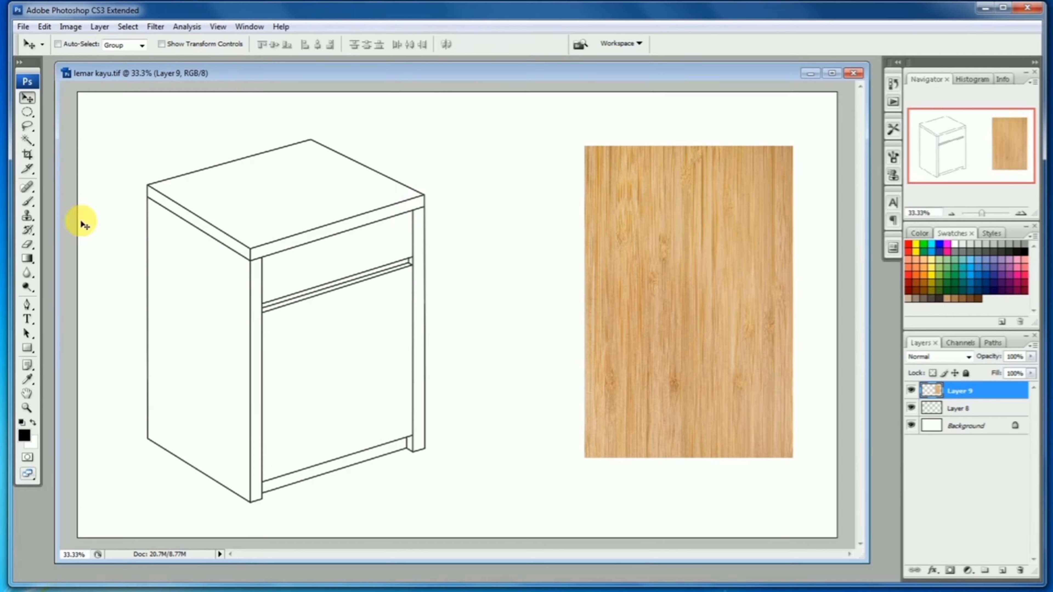
left_click(27, 114)
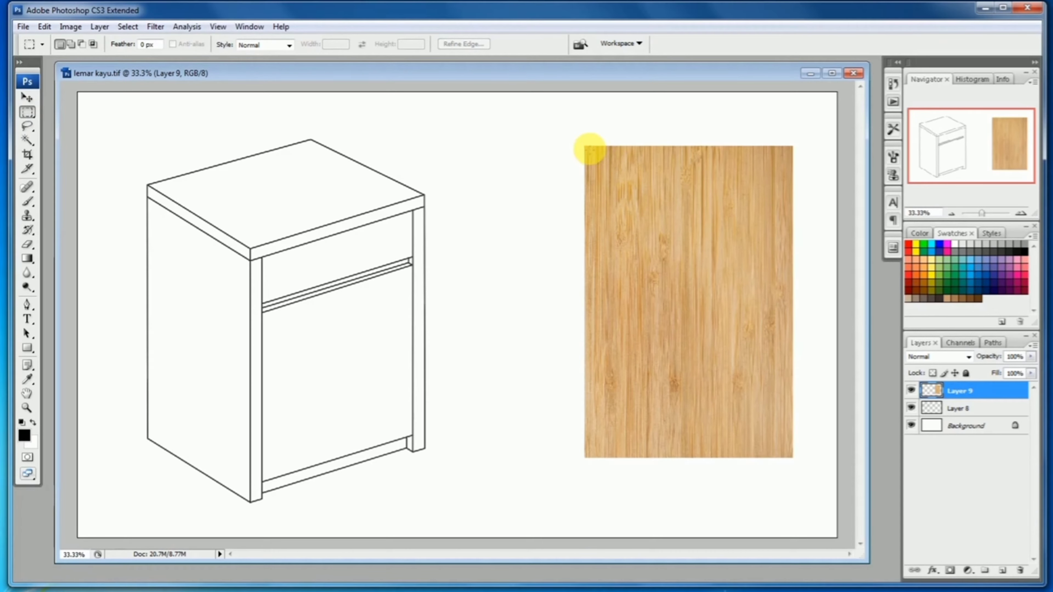
left_click_drag(584, 145, 718, 376)
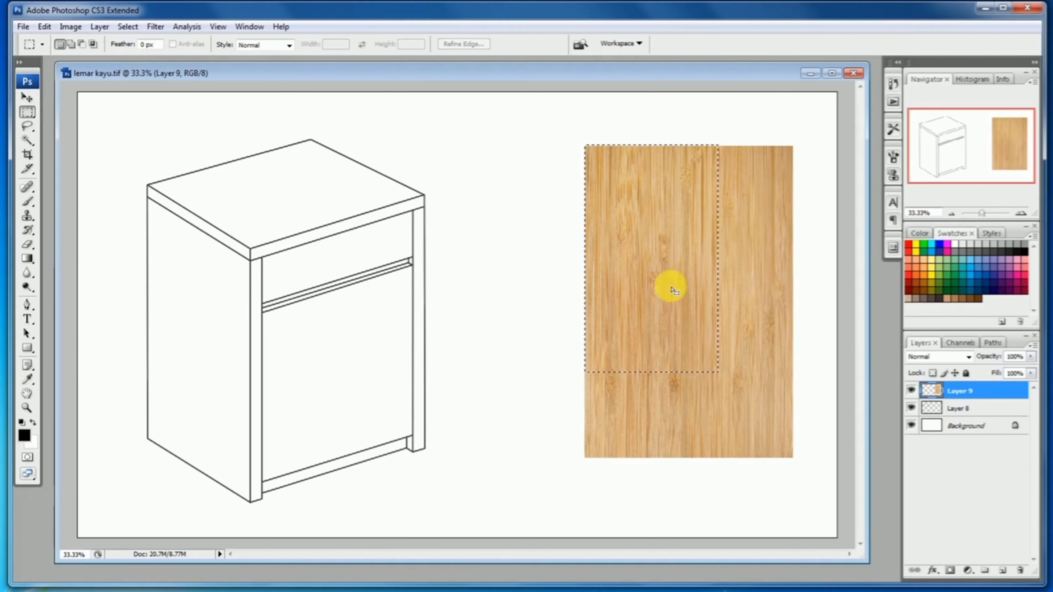
left_click_drag(667, 268, 670, 272)
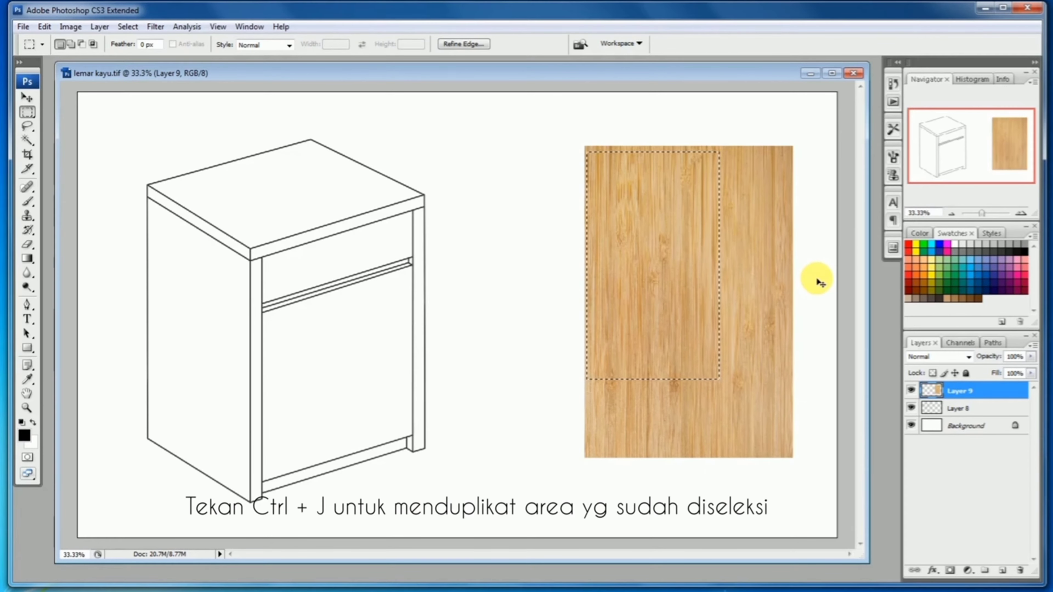
key("ctrl+j")
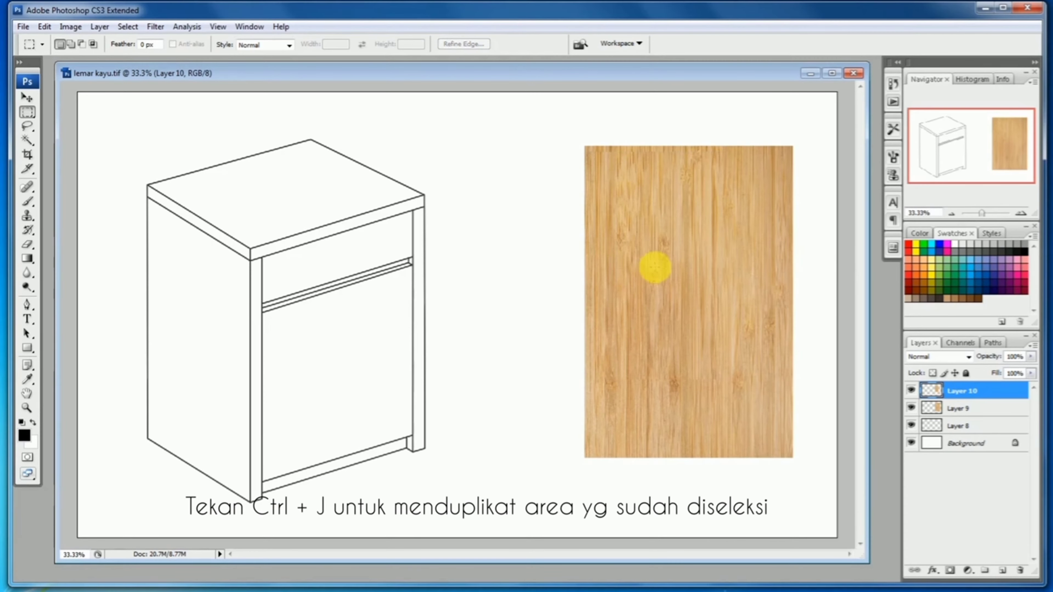
left_click(911, 408)
left_click(912, 408)
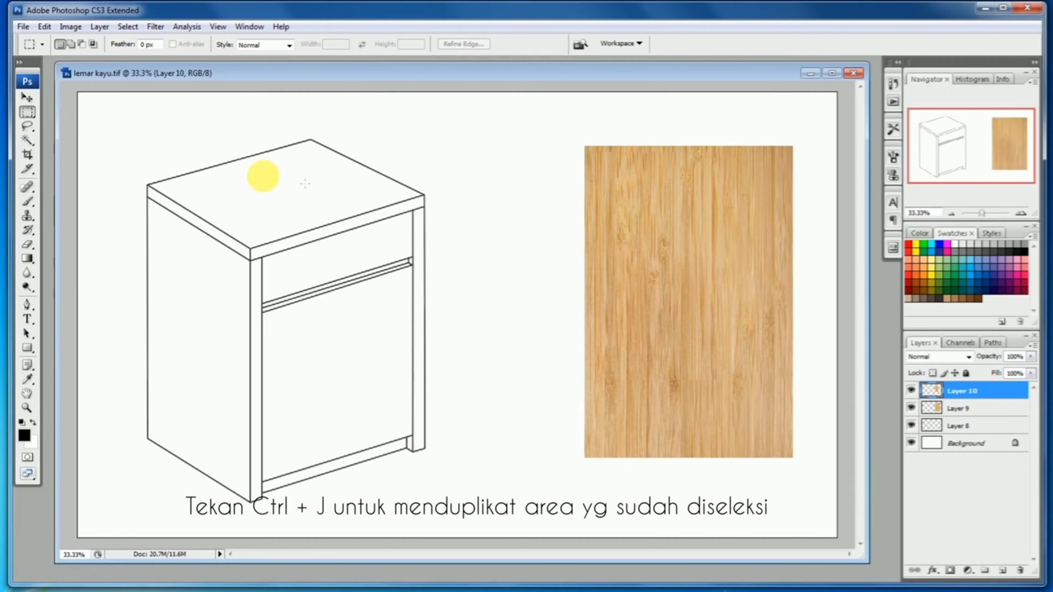
Move the duplicated wood piece onto the cabinet's left side panel, aligning its lower-left corner with the panel's lower-left corner
left_click(27, 99)
left_click_drag(641, 218, 212, 277)
left_click_drag(125, 410, 218, 459)
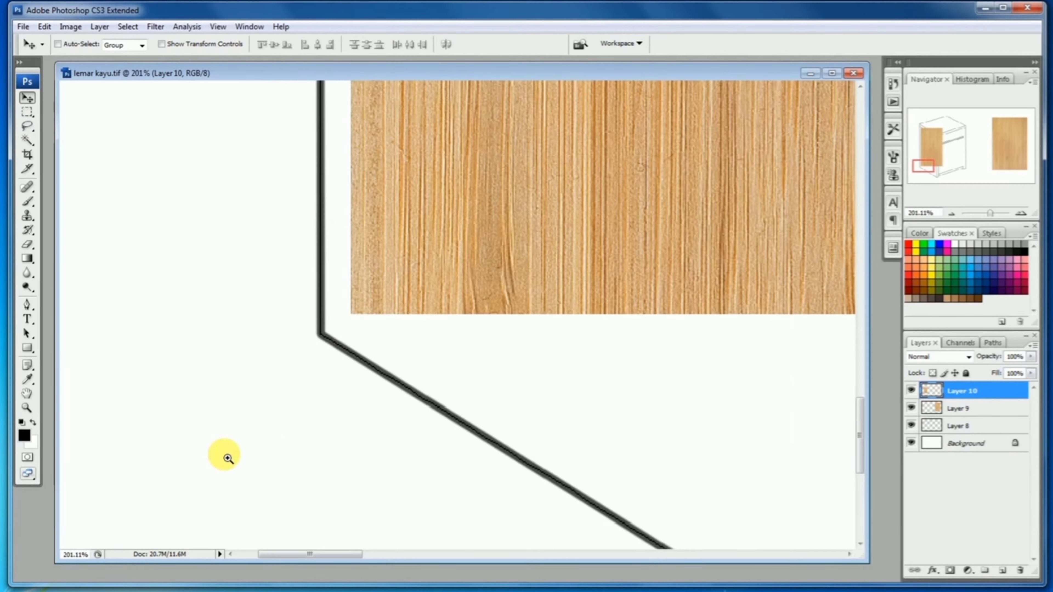
left_click_drag(367, 284, 341, 306)
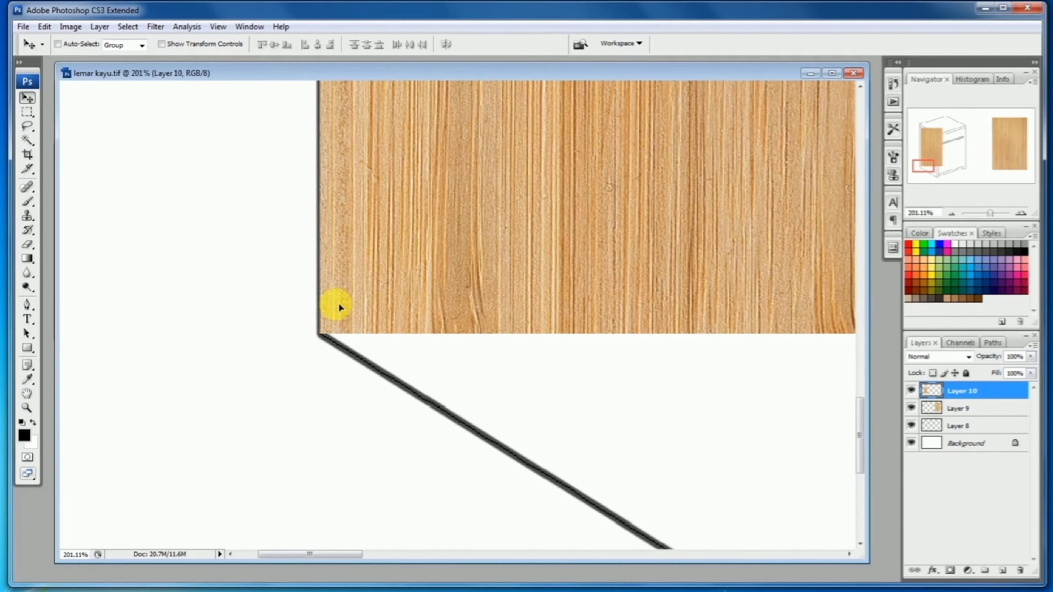
left_click(448, 307, "ctrl+alt")
left_click(452, 311, "alt")
left_click(481, 313, "alt")
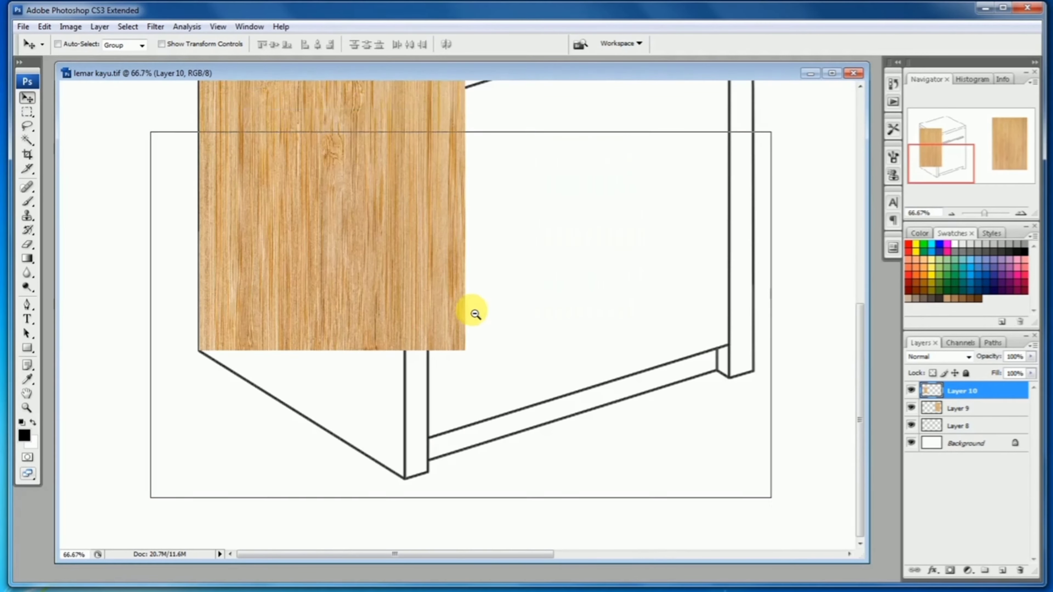
left_click(477, 312, "alt")
left_click_drag(313, 230, 322, 332)
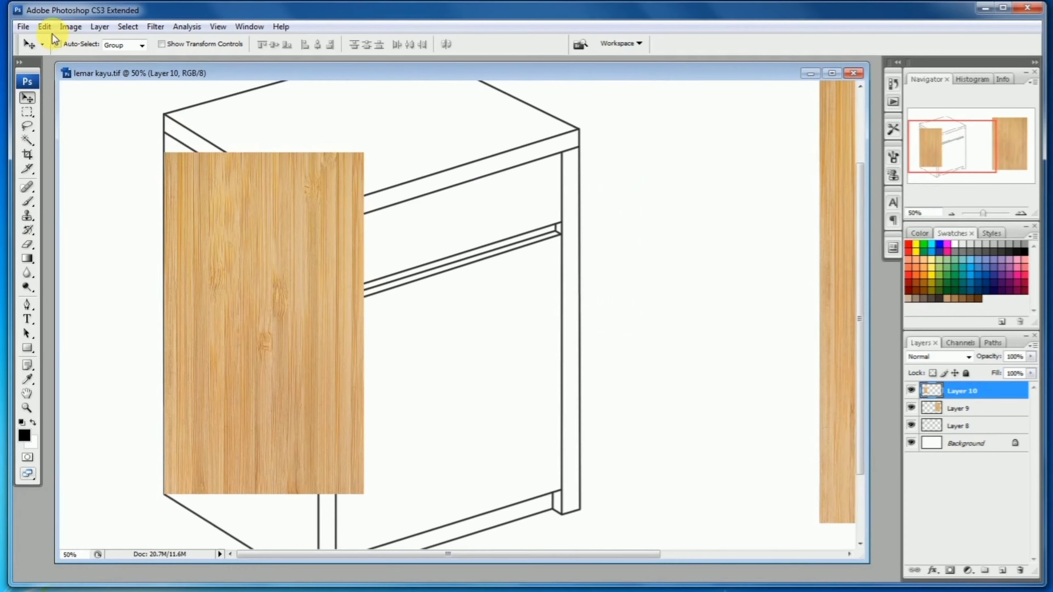
Distort the wood piece on the cabinet's left side panel so its right edge meets the panel's front vertical edge
left_click(45, 27)
mouse_move(202, 255)
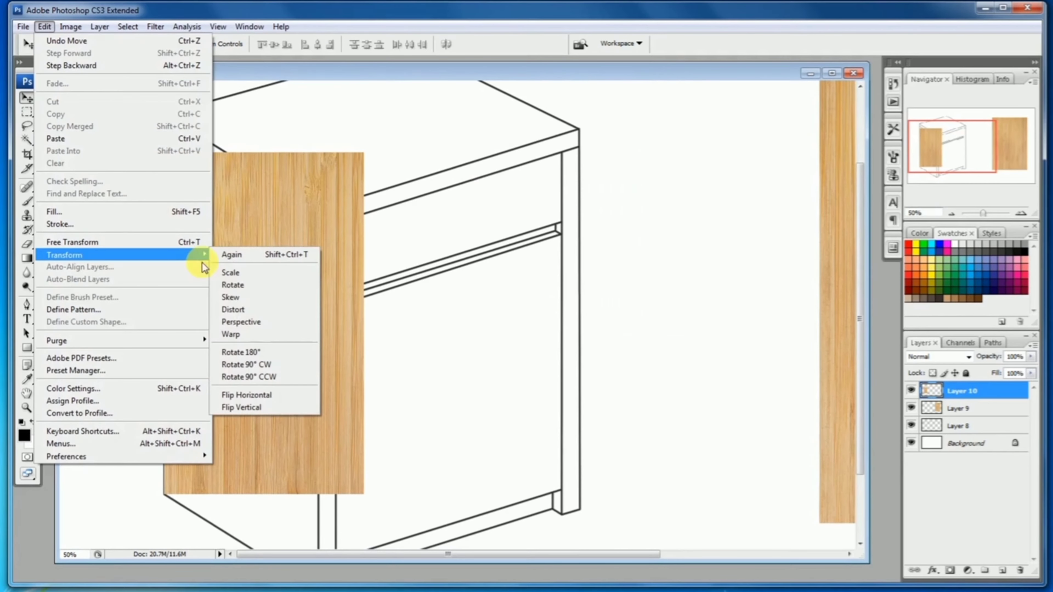
left_click(279, 312)
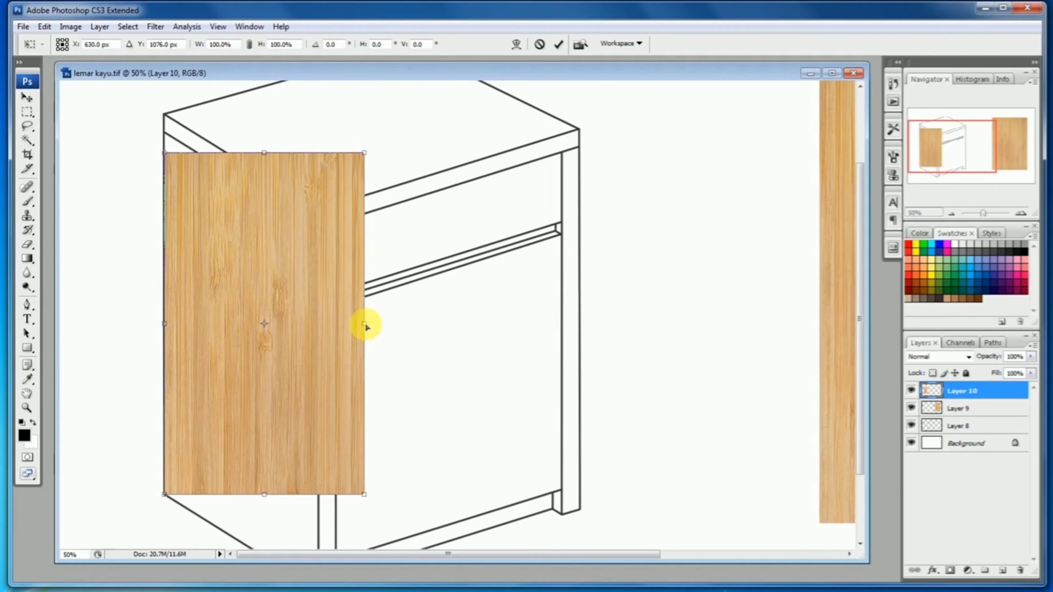
left_click_drag(365, 326, 318, 407)
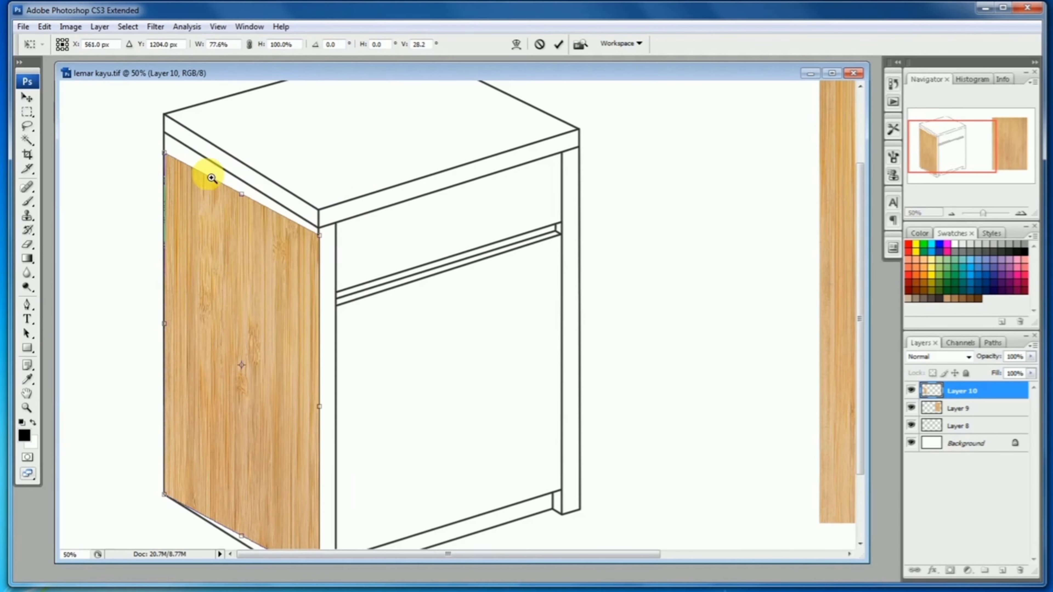
Align the distorted wood piece's two upper corners with the side panel's upper corners just below the cabinet top
left_click_drag(163, 118, 370, 319)
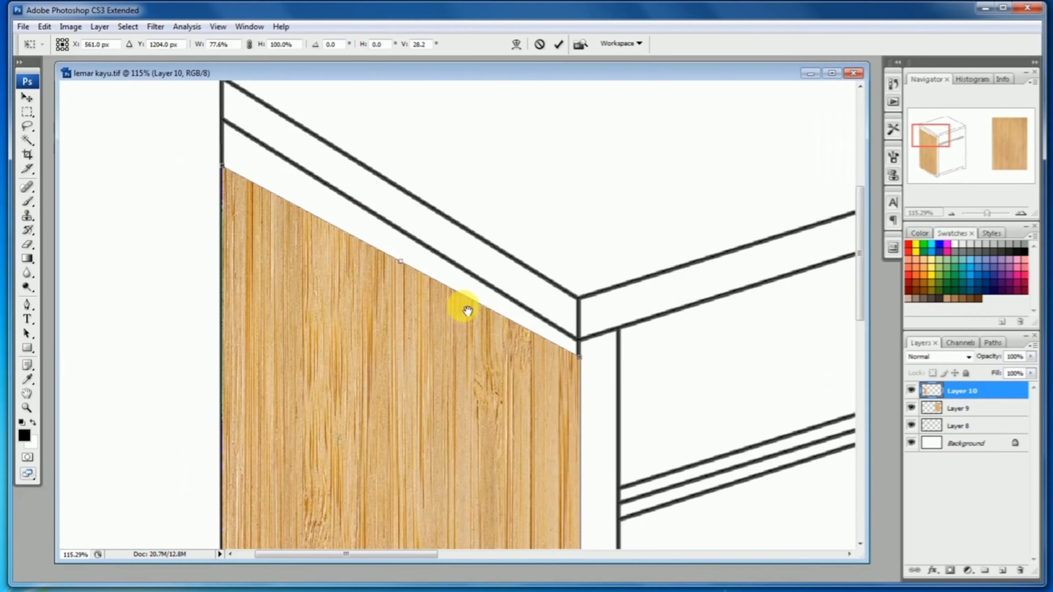
left_click_drag(230, 169, 225, 121)
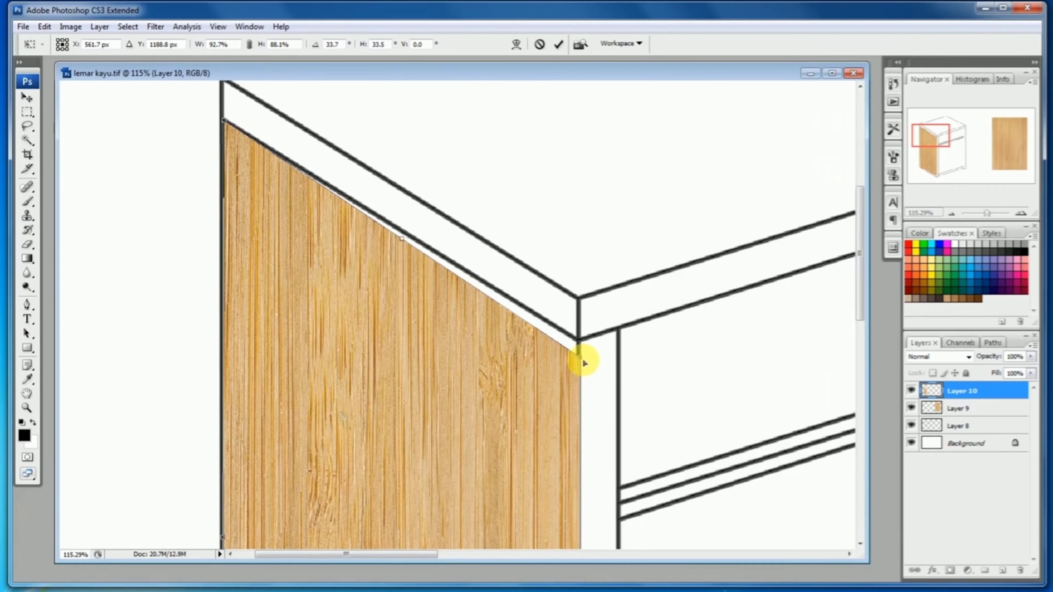
left_click_drag(584, 363, 582, 347)
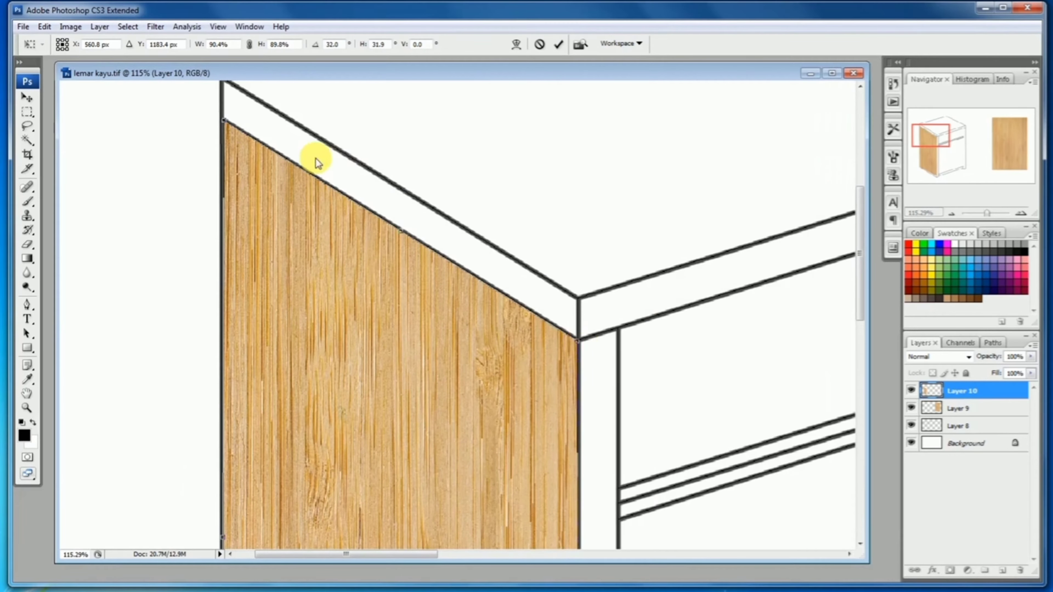
left_click_drag(209, 107, 276, 194)
left_click_drag(362, 164, 346, 151)
Align the wood piece's lower-right corner with the side panel's bottom front corner and apply the distortion
left_click(559, 374, "alt")
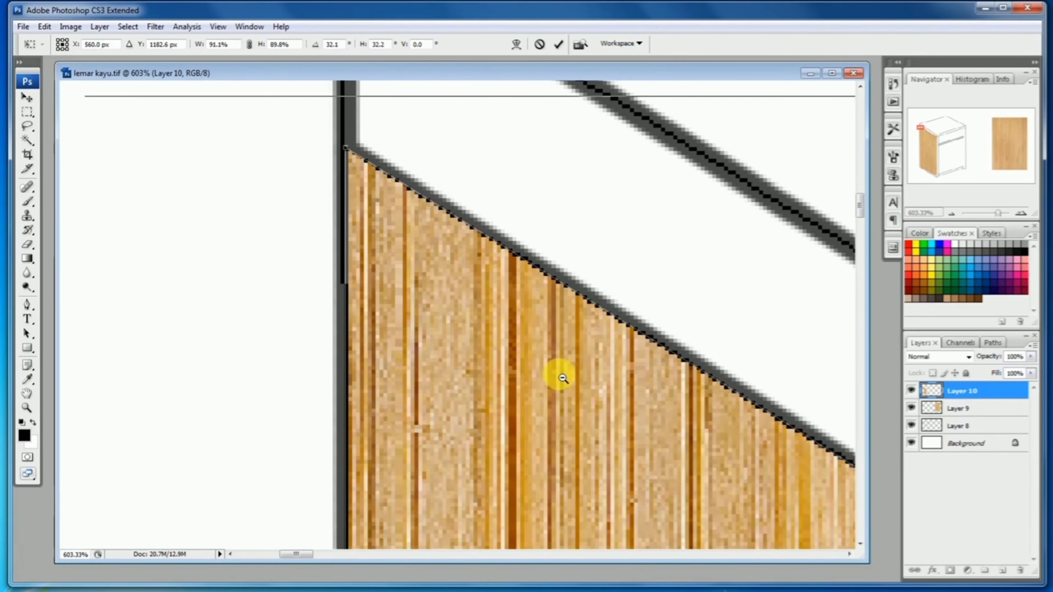
left_click(559, 374, "alt")
left_click(557, 375, "alt")
left_click(557, 375, "alt")
left_click(534, 427, "alt")
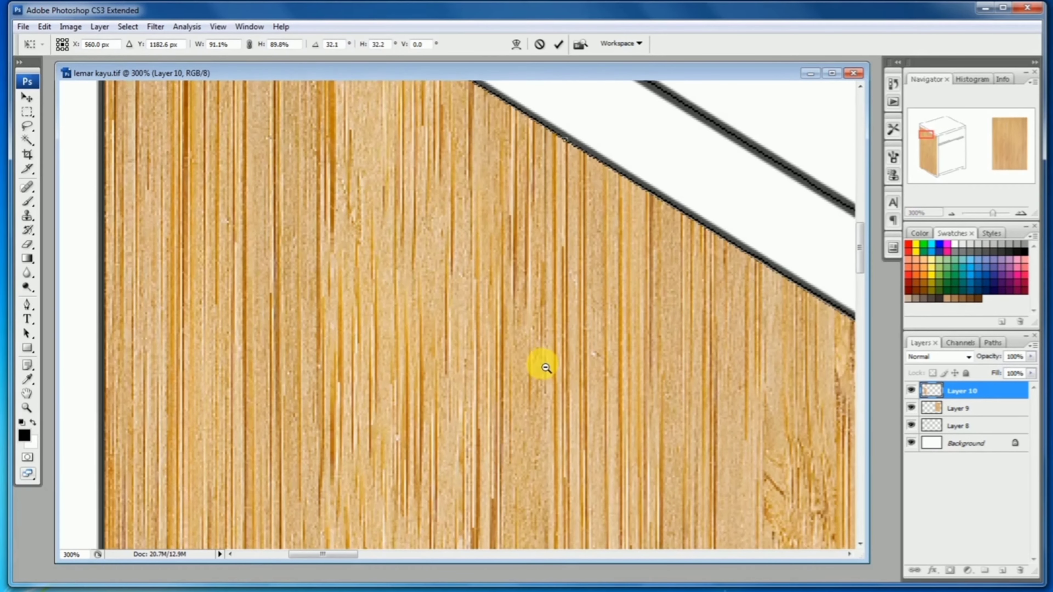
left_click(531, 429, "alt")
left_click(528, 429, "alt")
left_click(525, 431, "alt")
scroll(497, 419, "down", 5)
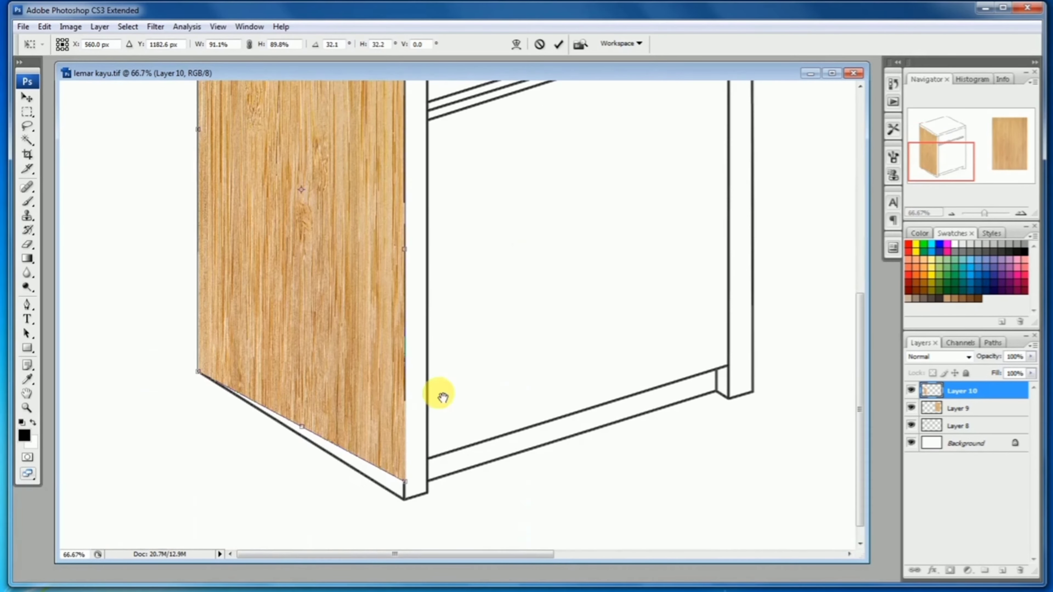
left_click_drag(353, 440, 423, 512)
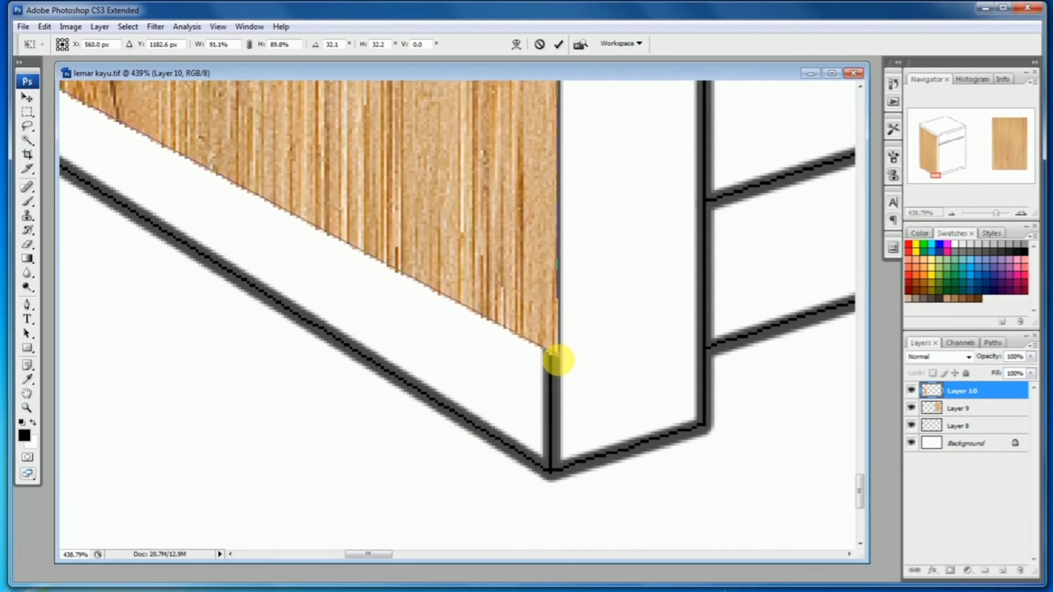
left_click_drag(557, 358, 551, 473)
left_click(459, 336, "alt")
left_click(449, 322, "alt")
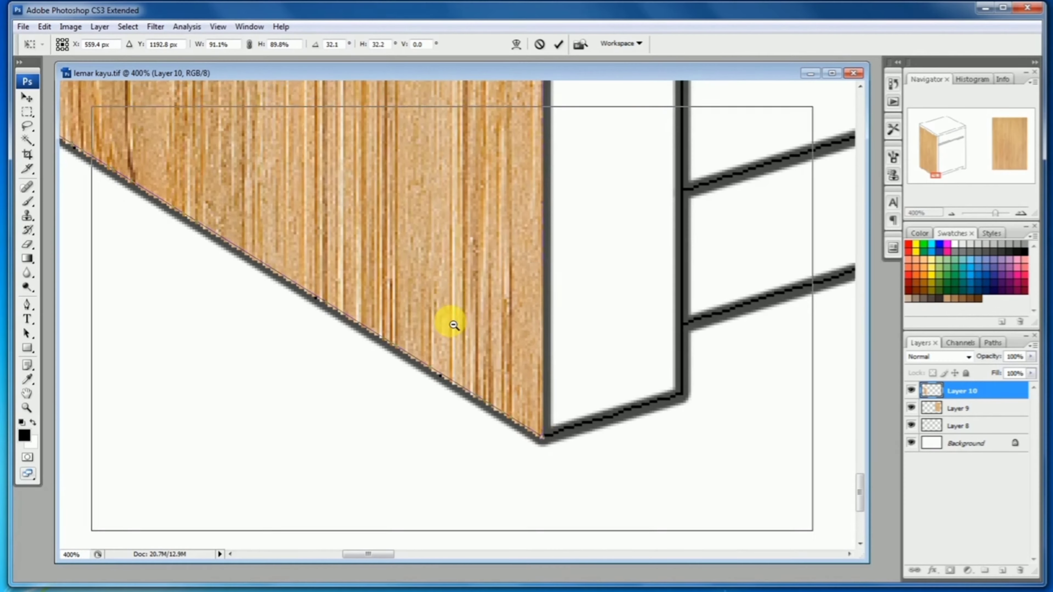
left_click(441, 282, "alt")
left_click(438, 267, "alt")
left_click(440, 267, "alt")
left_click(437, 265, "alt")
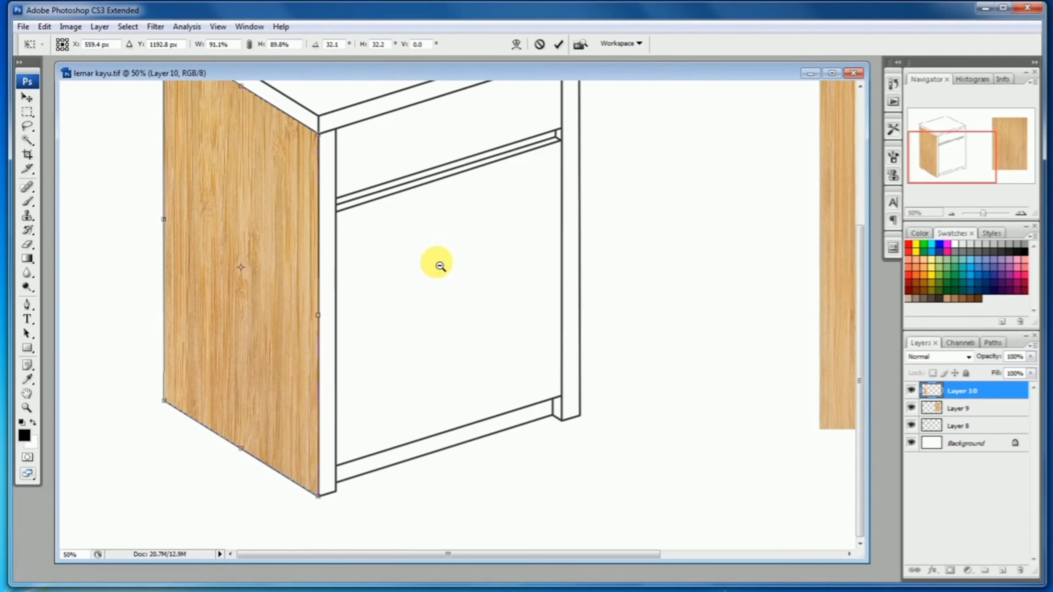
left_click(306, 260, "alt")
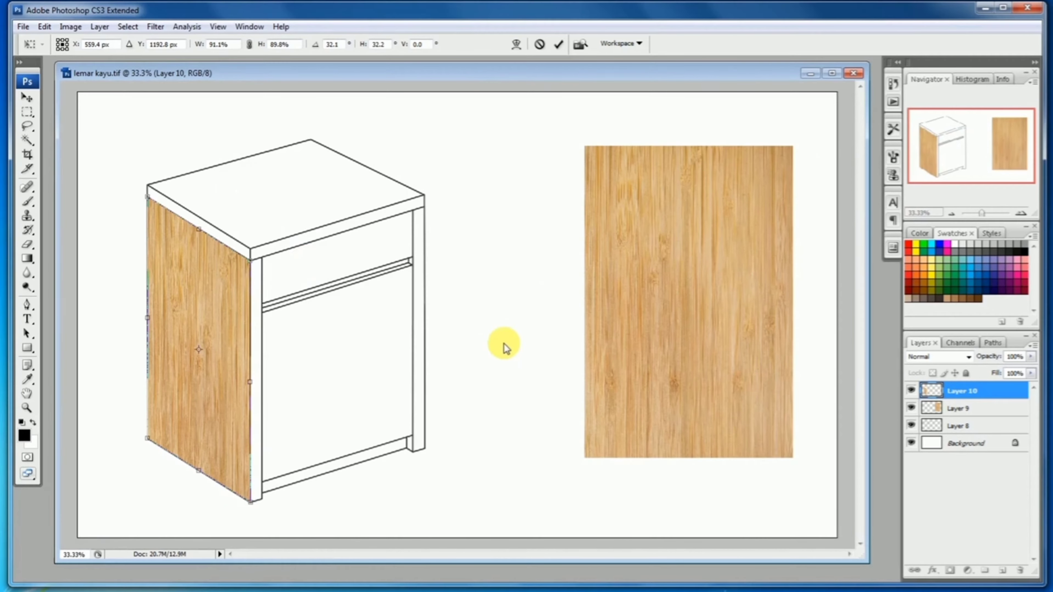
key("Return")
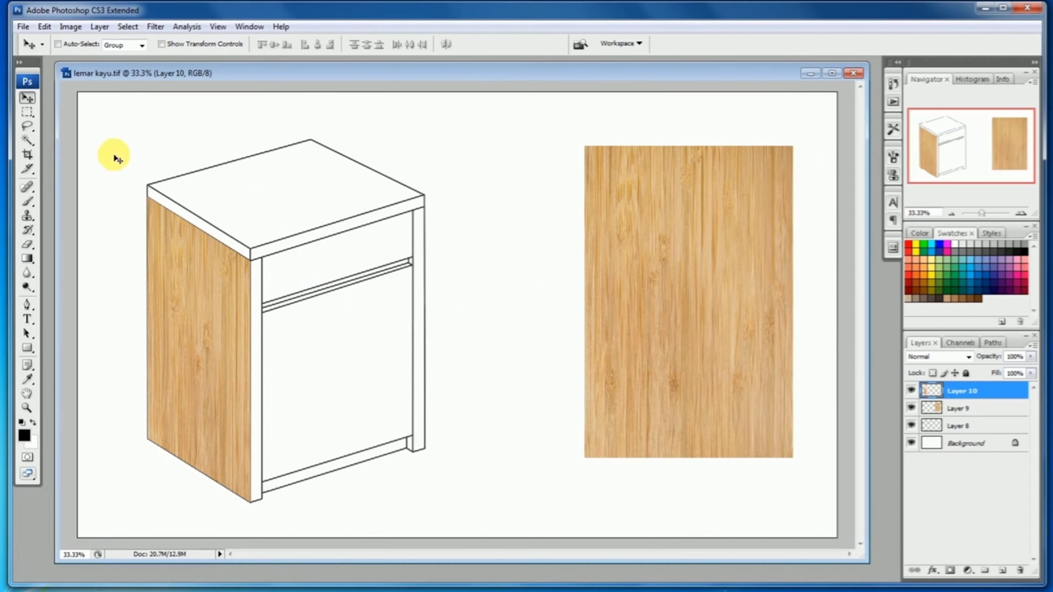
Select a wide rectangular area in the upper part of the original wood texture on Layer 9 and duplicate it onto a new layer
left_click(604, 209, "ctrl")
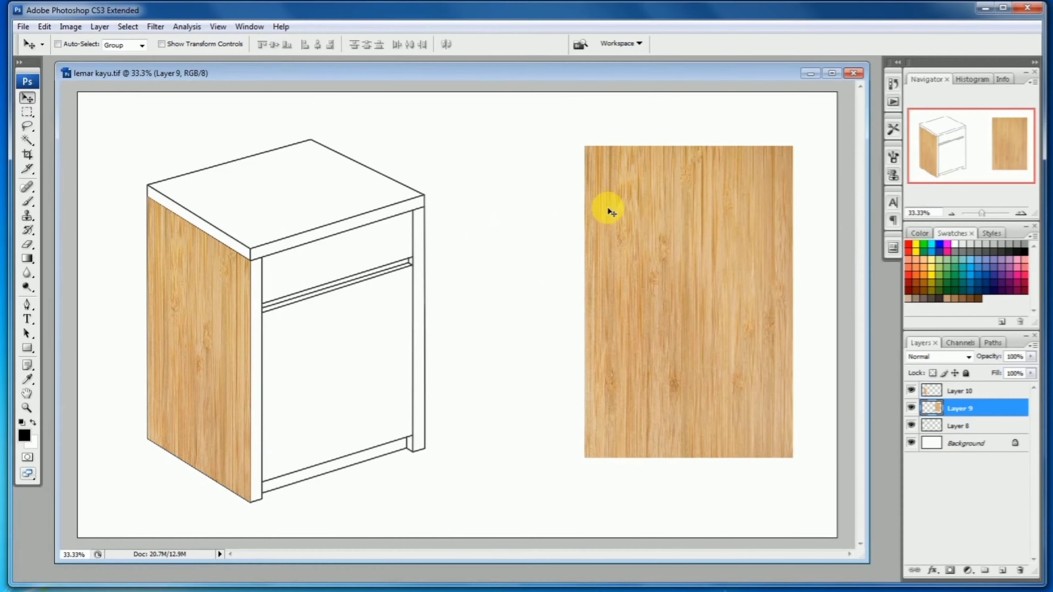
left_click(27, 112)
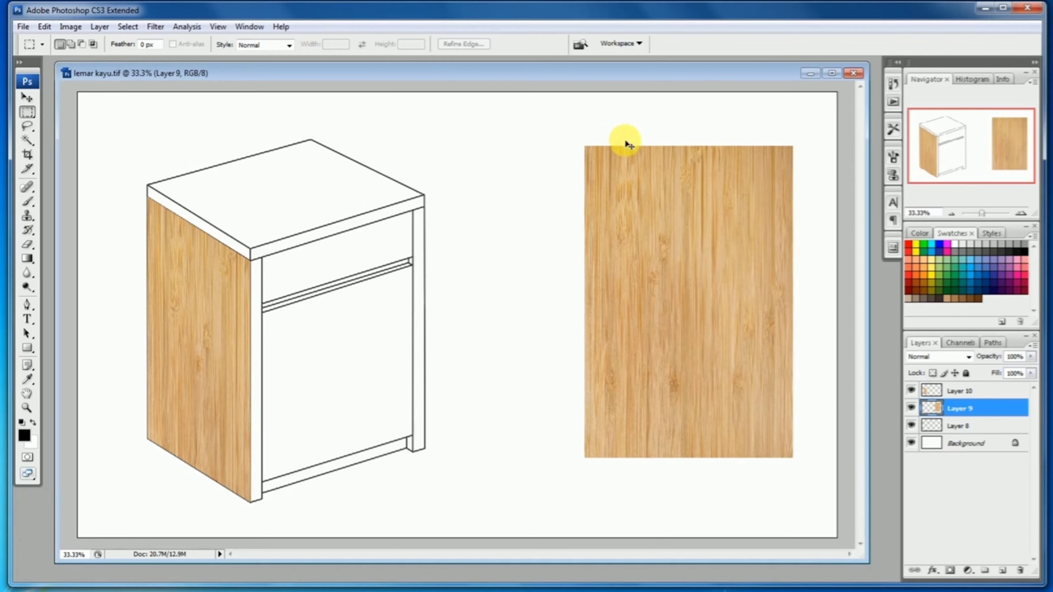
left_click_drag(588, 149, 764, 291)
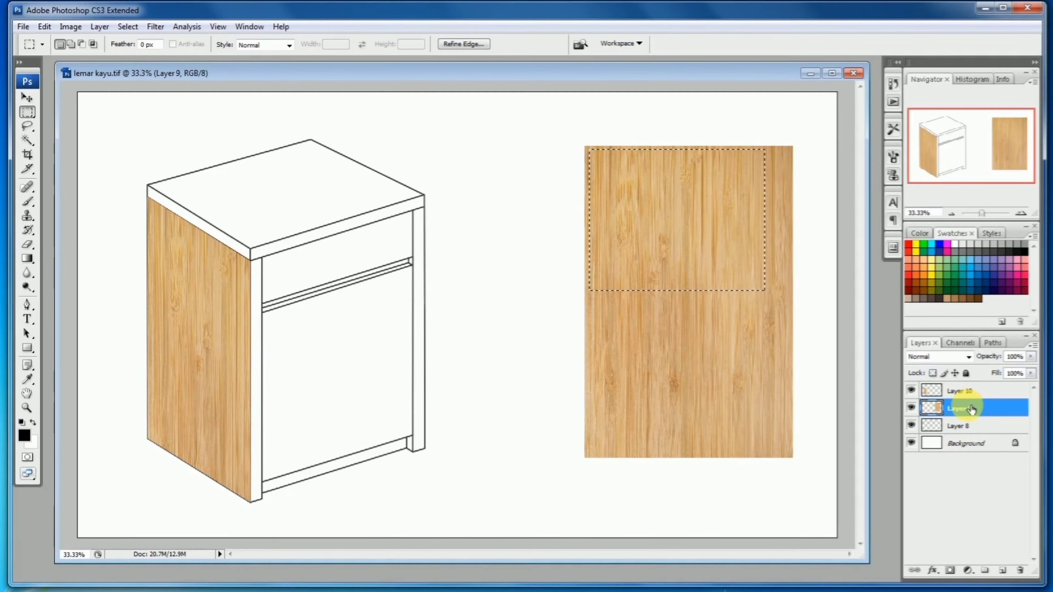
key("ctrl+j")
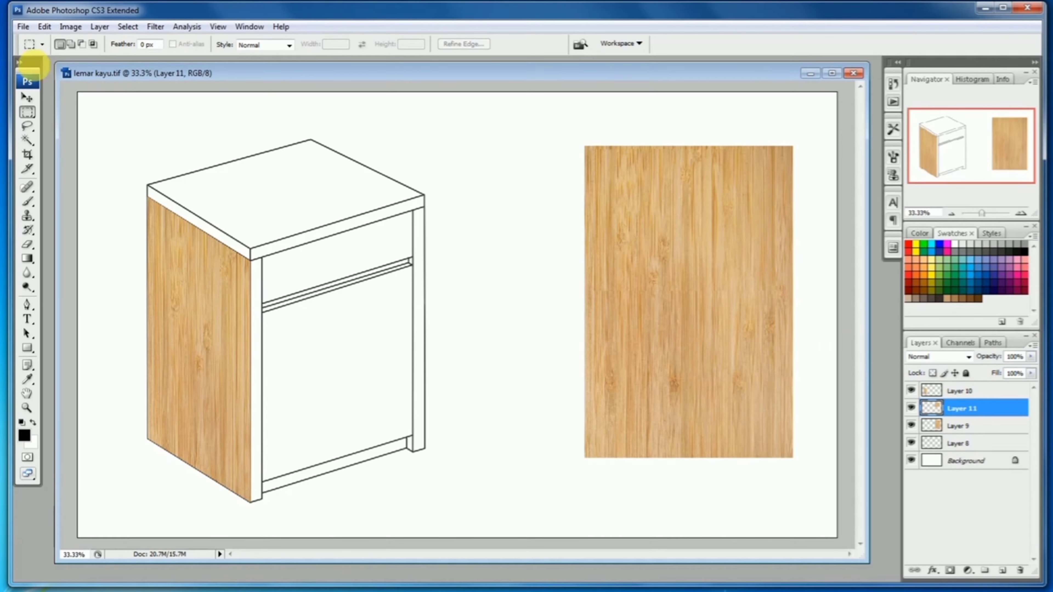
Move the duplicated wood piece over the cabinet top and nudge it left toward the top surface's left corner
left_click(27, 98)
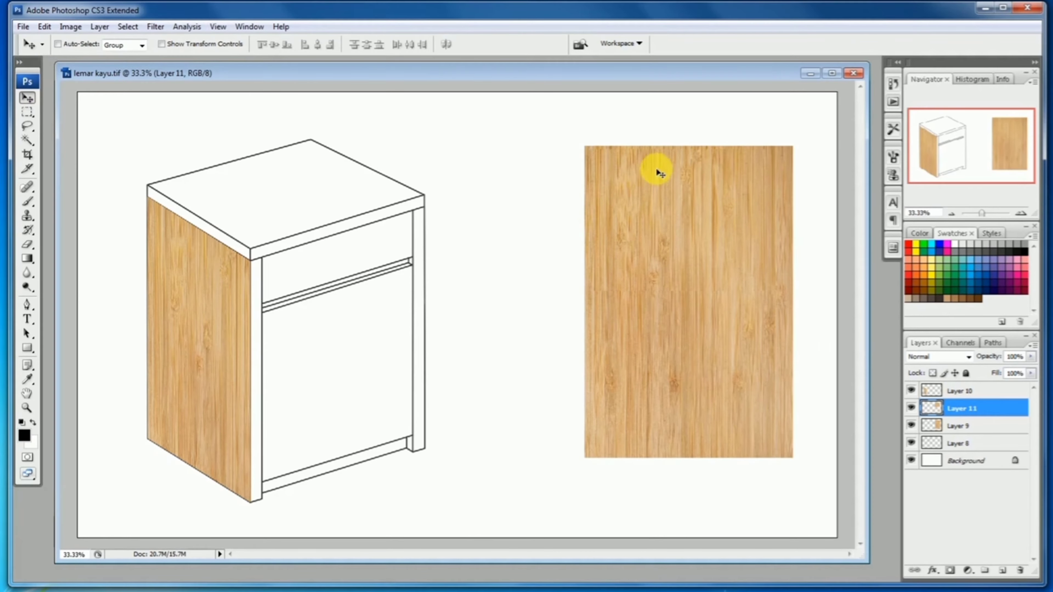
left_click_drag(659, 186, 252, 183)
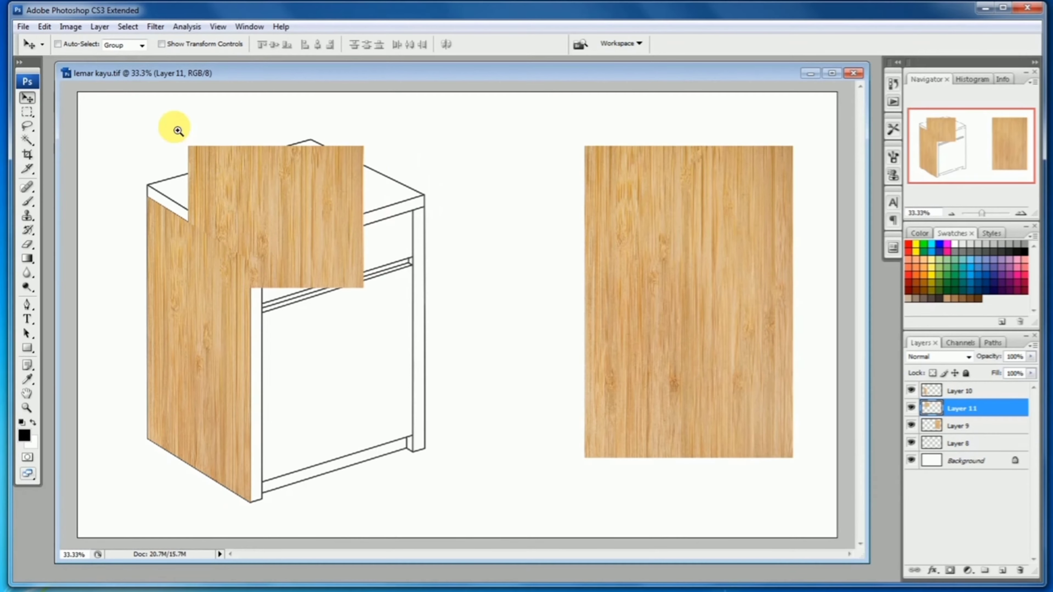
key("ctrl+space")
left_click_drag(173, 123, 159, 321)
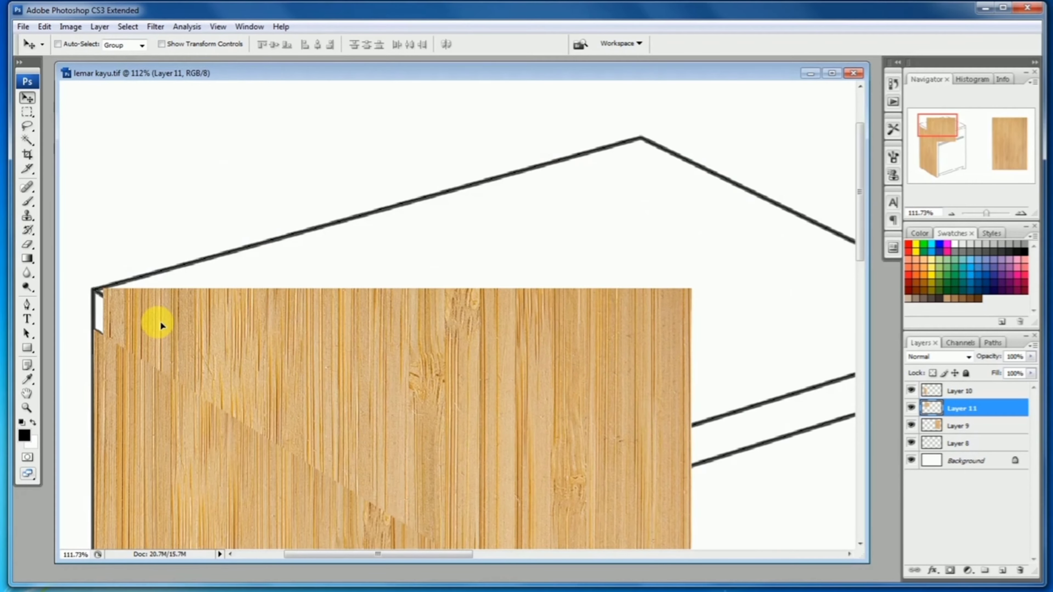
key("Left")
key("Left")
key("Left")
key("Left")
key("Left")
key("Left")
key("Left")
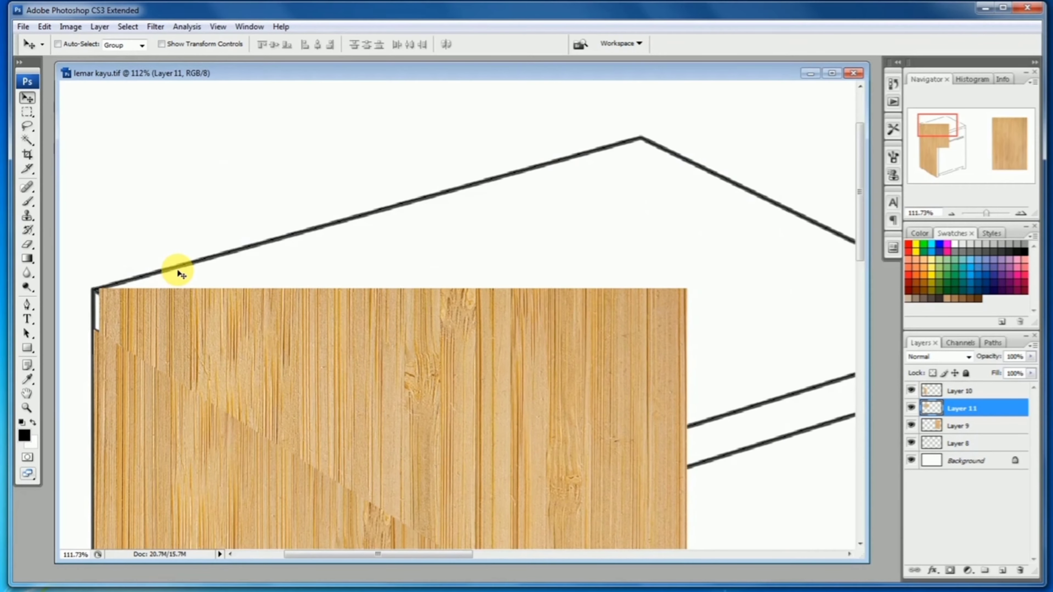
Distort the wood piece to roughly cover the cabinet's top surface, pulling its corners to the back, right and front corners
left_click(589, 293, "ctrl+alt")
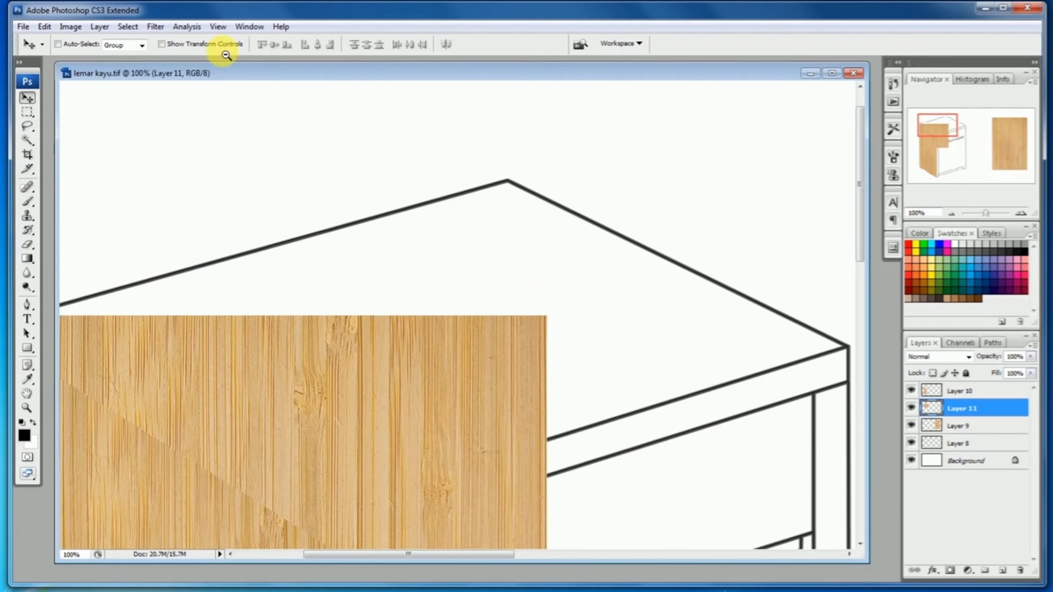
left_click(44, 27)
mouse_move(118, 253)
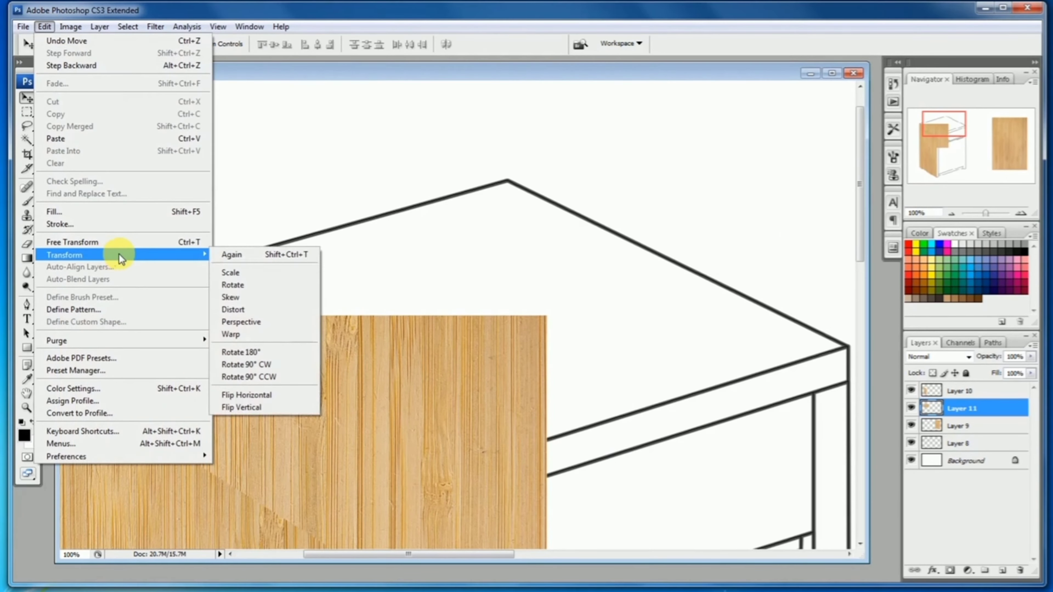
left_click(252, 310)
left_click_drag(546, 315, 507, 182)
left_click_drag(537, 458, 534, 303)
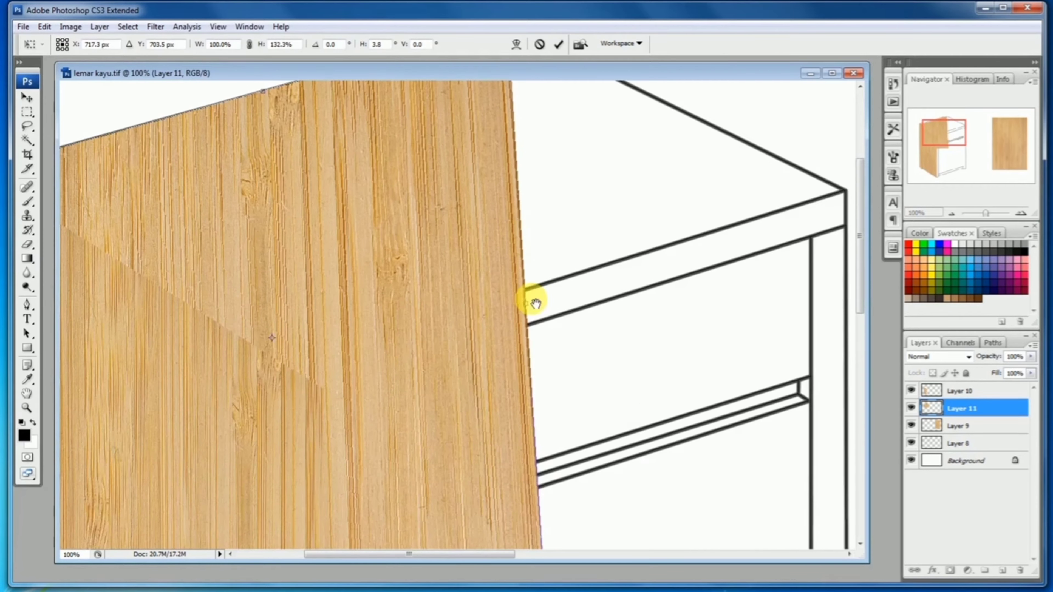
left_click(515, 369, "alt")
left_click(516, 368, "alt")
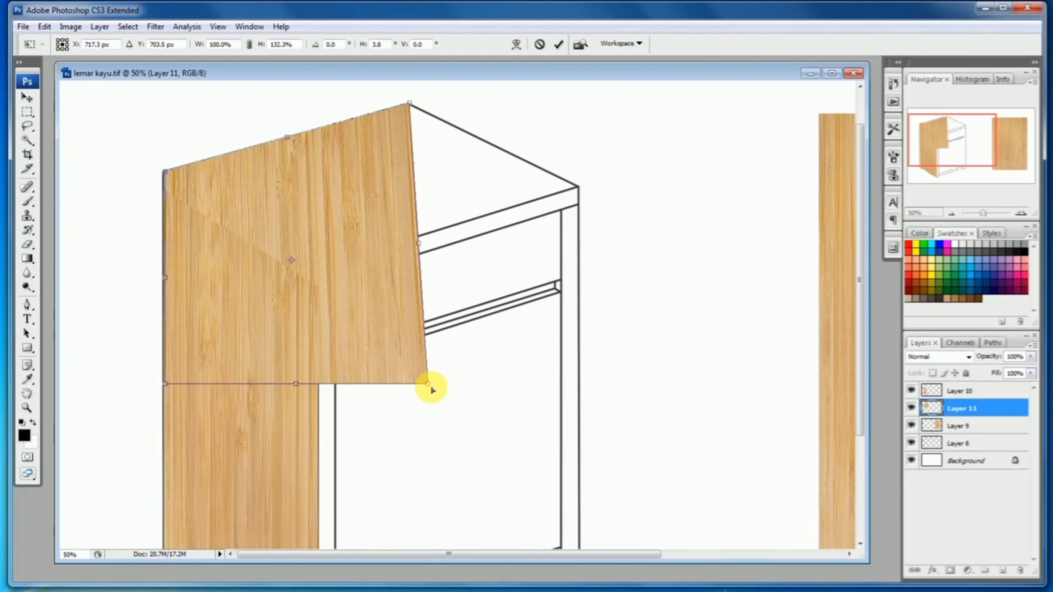
left_click_drag(431, 388, 565, 190)
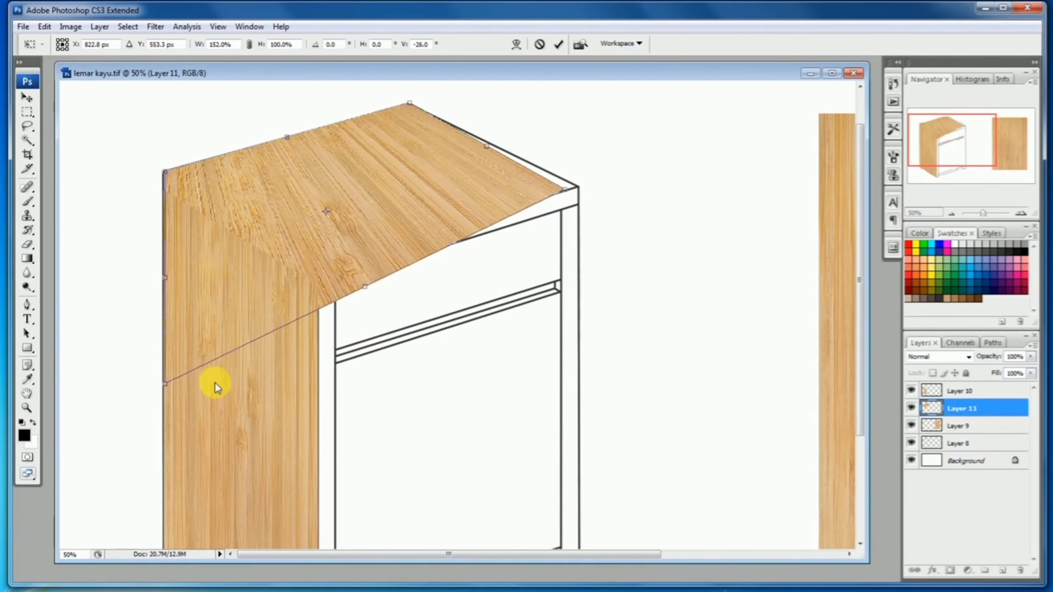
left_click_drag(165, 382, 326, 269)
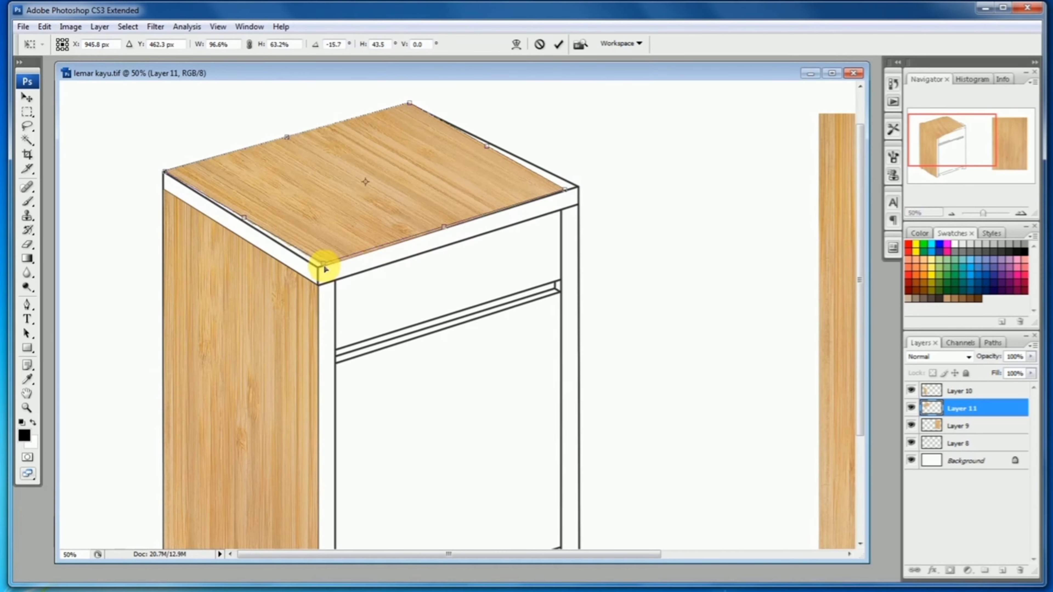
Fit the wood piece's front and right corners precisely to the cabinet top's corners and apply the distortion
left_click(337, 294)
left_click_drag(437, 249, 395, 283)
left_click(534, 195, "alt")
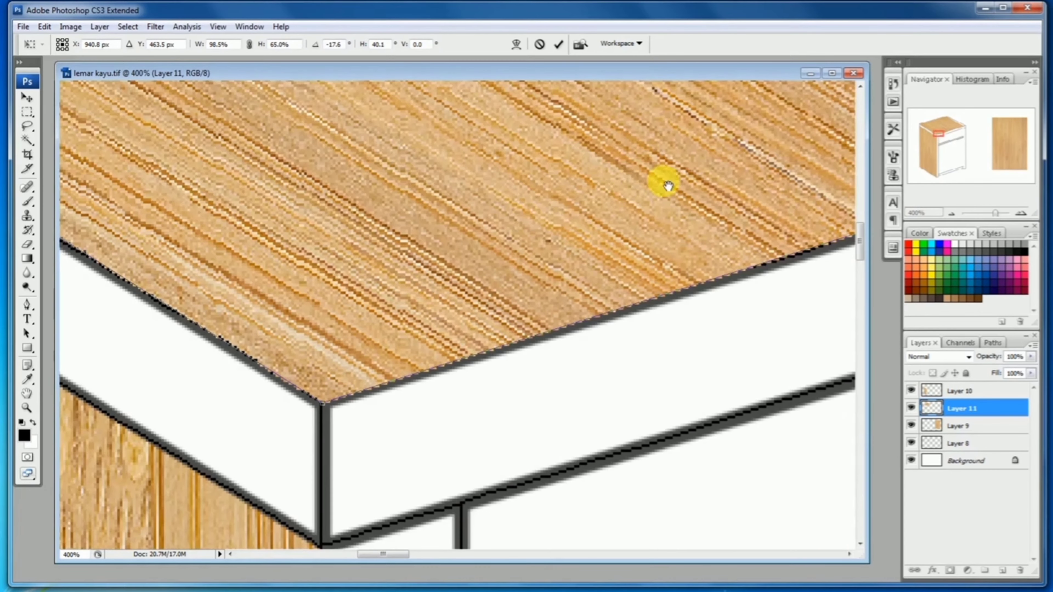
left_click_drag(669, 185, 414, 261)
left_click_drag(688, 187, 418, 266)
left_click_drag(713, 191, 273, 369)
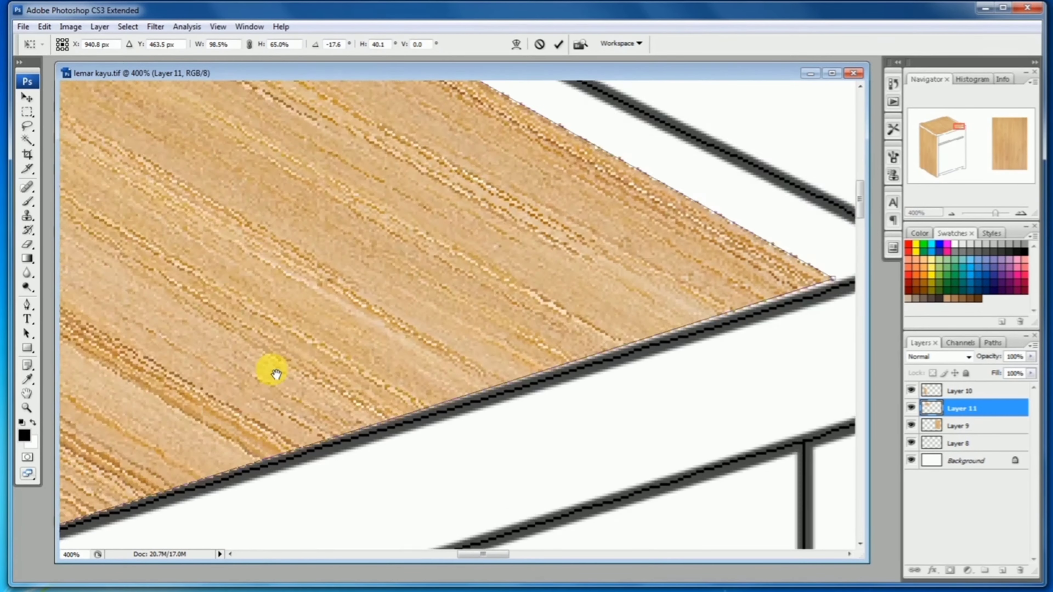
left_click_drag(696, 309, 807, 286)
left_click(468, 317, "alt")
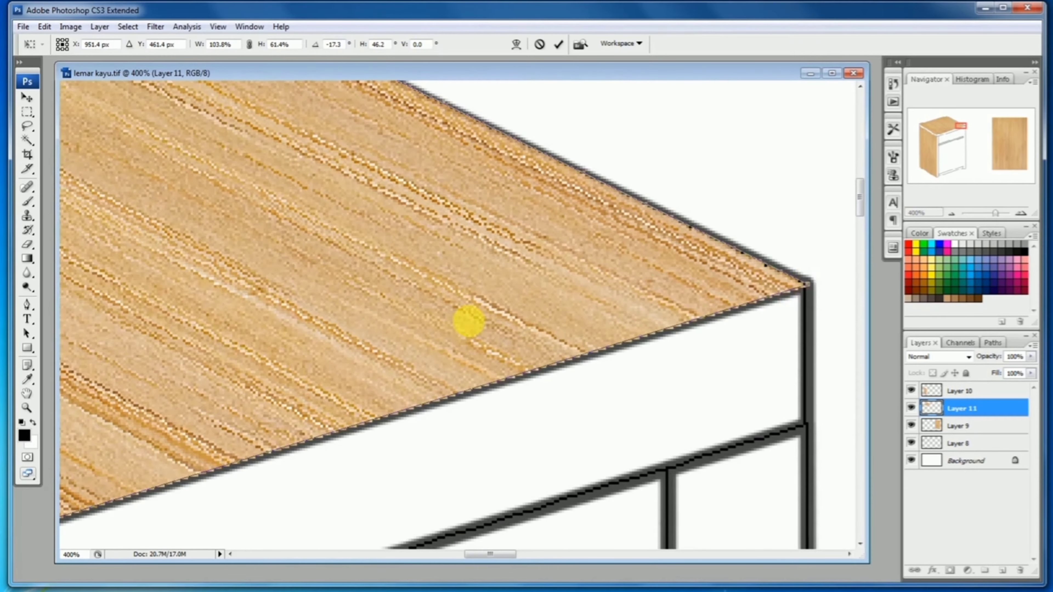
left_click(470, 322, "alt")
left_click(473, 318, "alt")
left_click(389, 309, "alt")
left_click(390, 309, "alt")
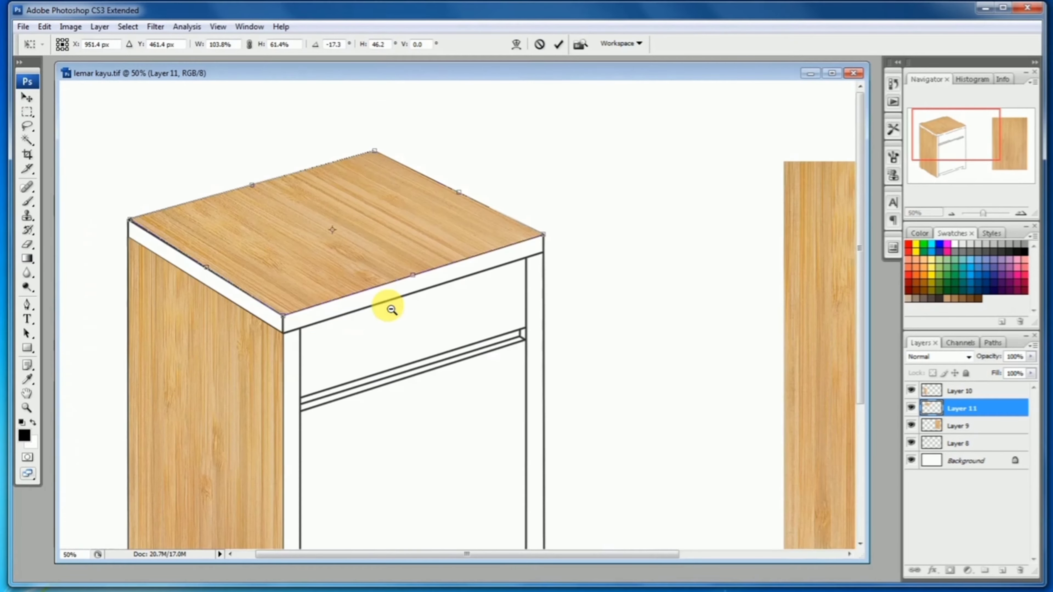
left_click(388, 307, "alt")
key("Return")
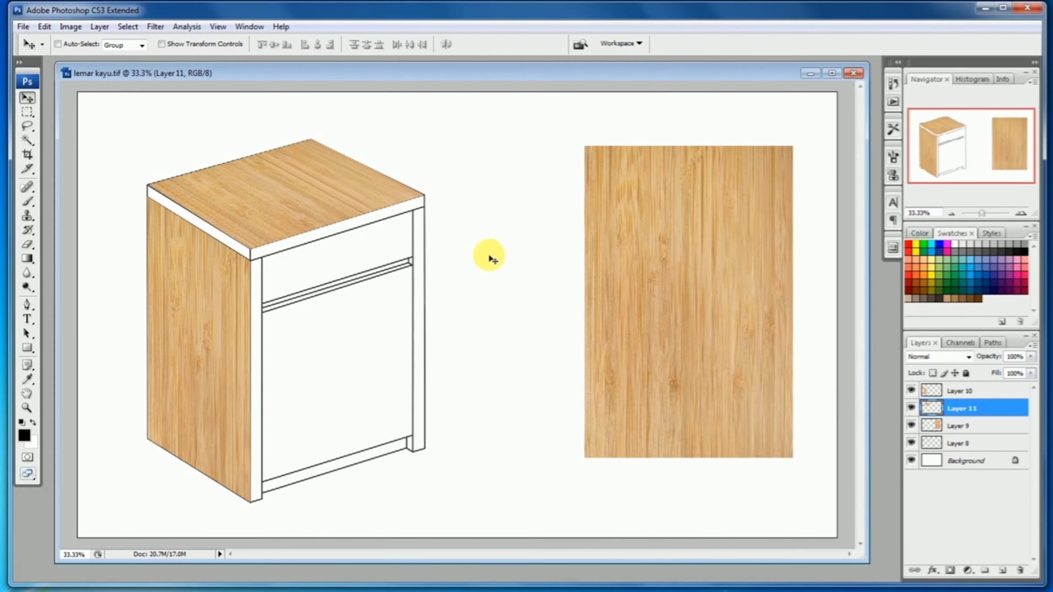
Duplicate a wide, short rectangle of the Layer 9 wood texture onto a new layer and move it over the drawer front
left_click(25, 113)
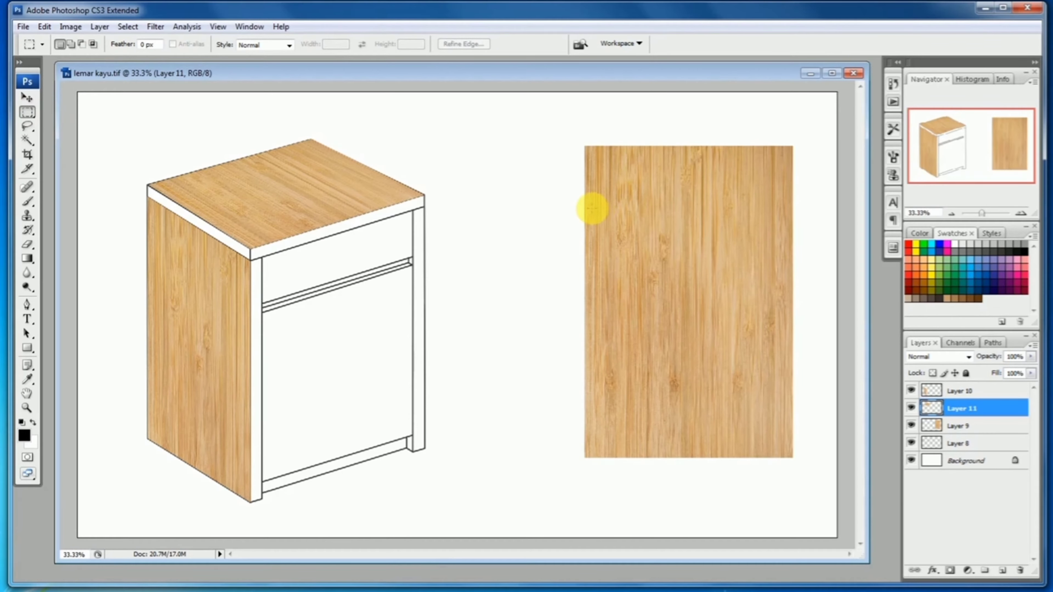
left_click_drag(590, 208, 777, 258)
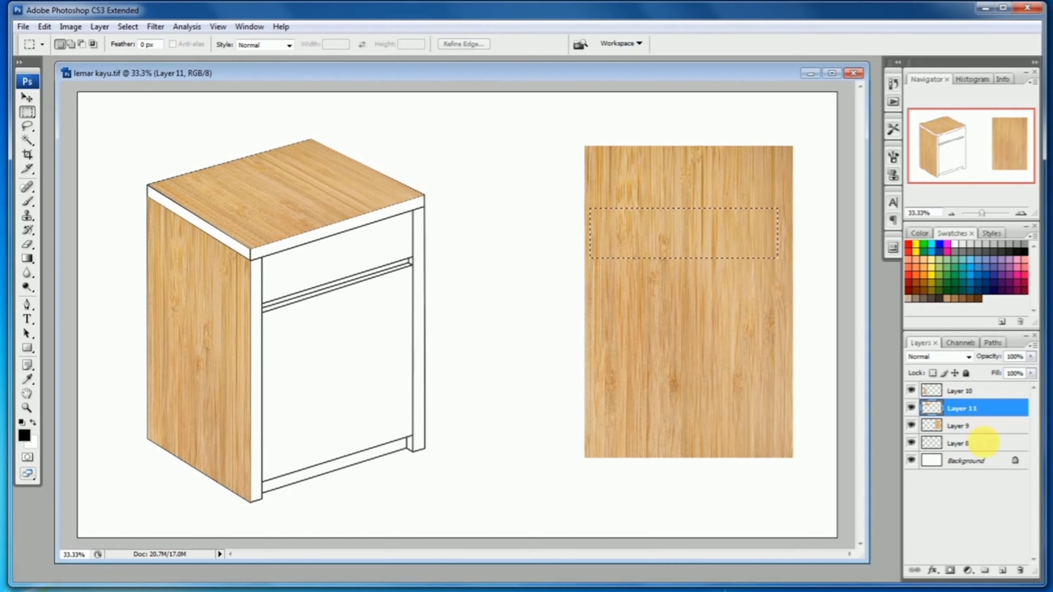
left_click(989, 430)
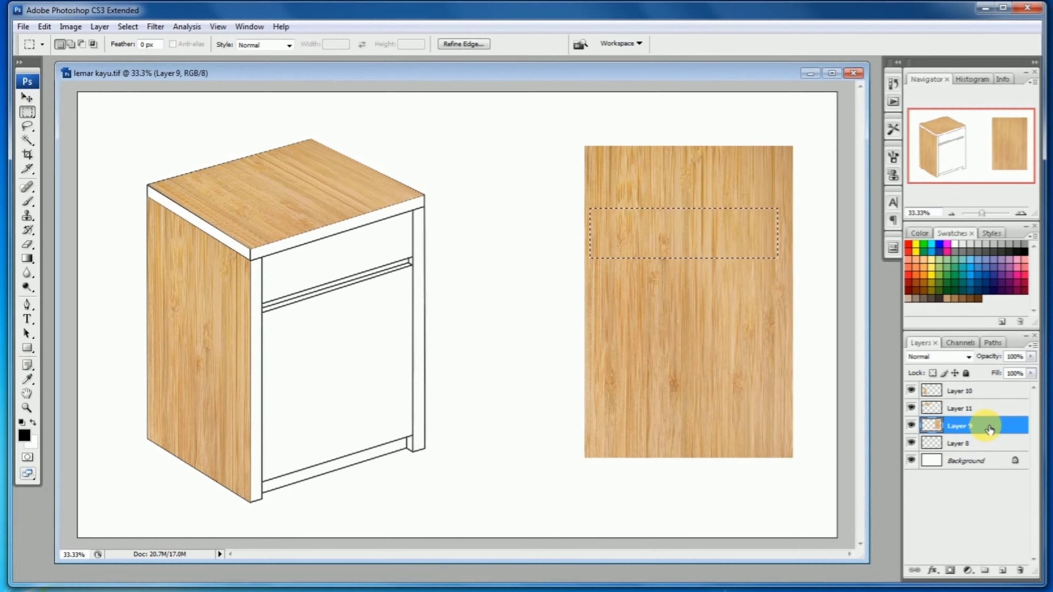
key("ctrl+j")
left_click(27, 98)
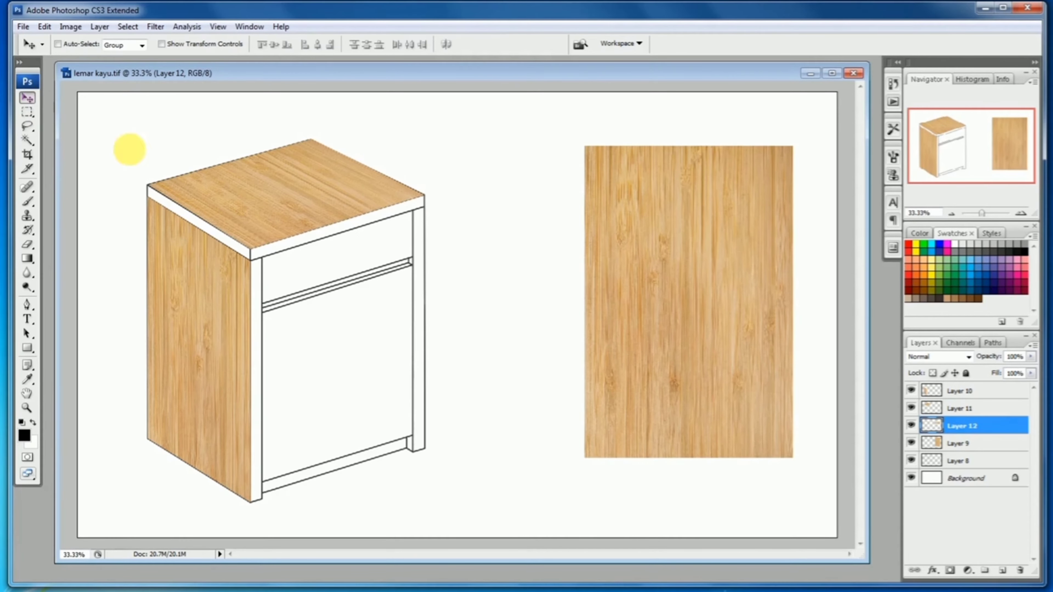
left_click_drag(705, 280, 396, 330)
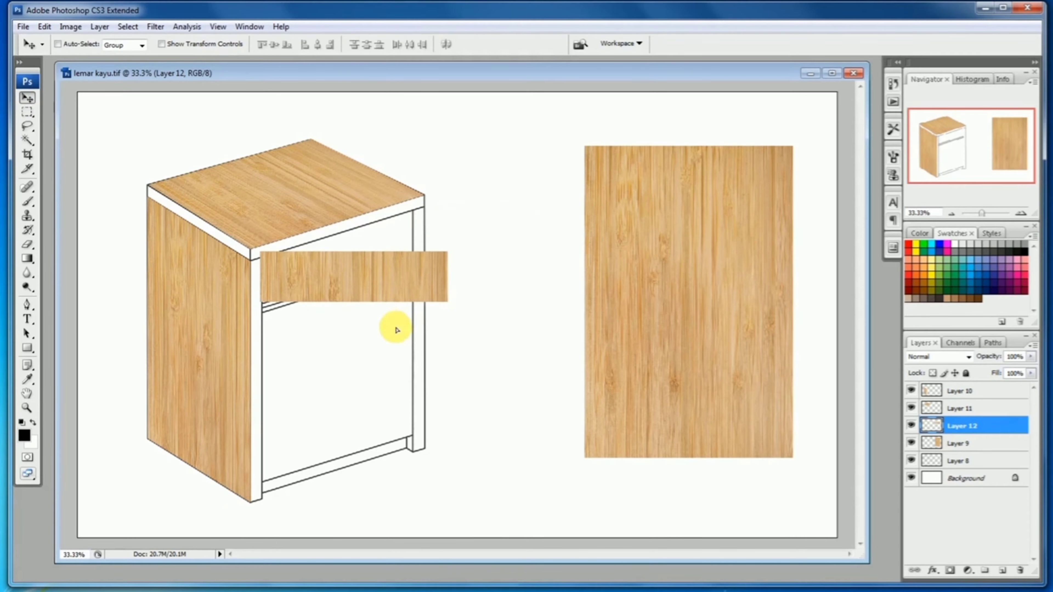
Distort the wood strip to roughly cover the drawer front, pulling its upper-left, upper-right and lower-right corners to the panel's corners
left_click_drag(269, 196, 481, 344)
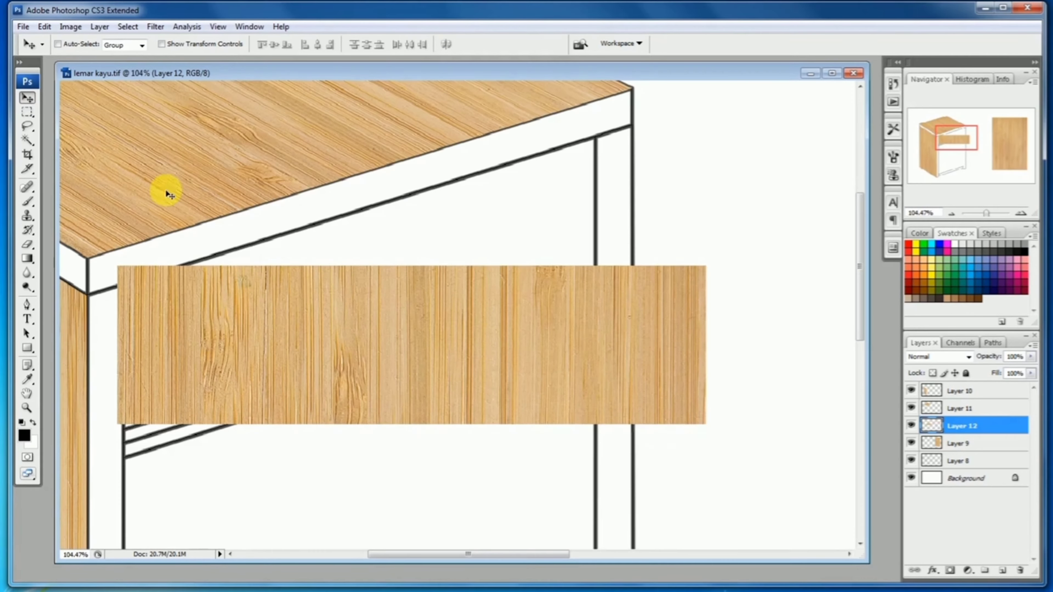
left_click(43, 27)
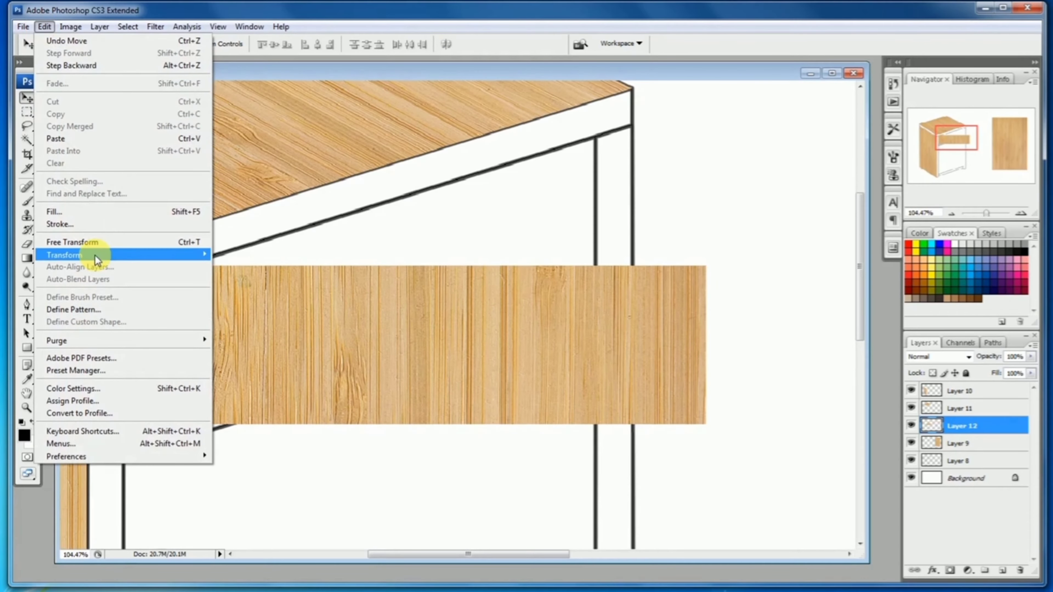
mouse_move(149, 255)
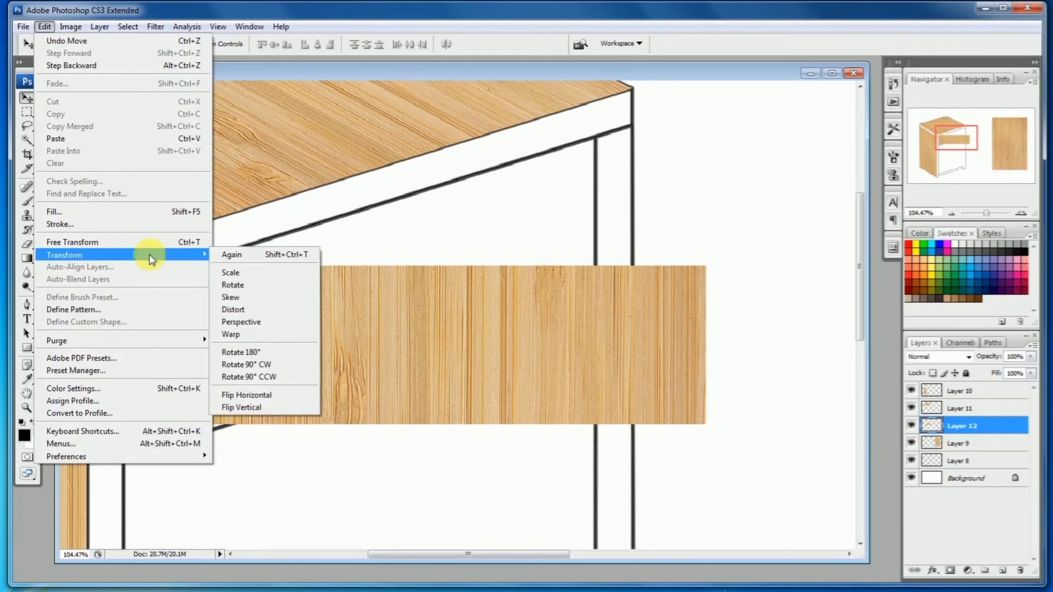
left_click(240, 308)
left_click_drag(138, 277, 143, 298)
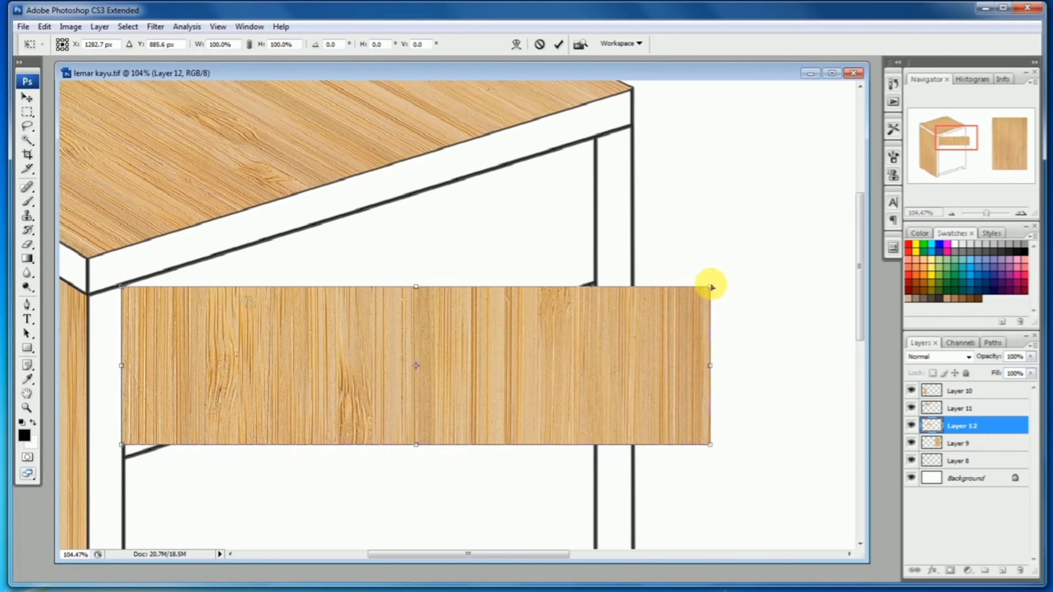
left_click_drag(710, 287, 595, 139)
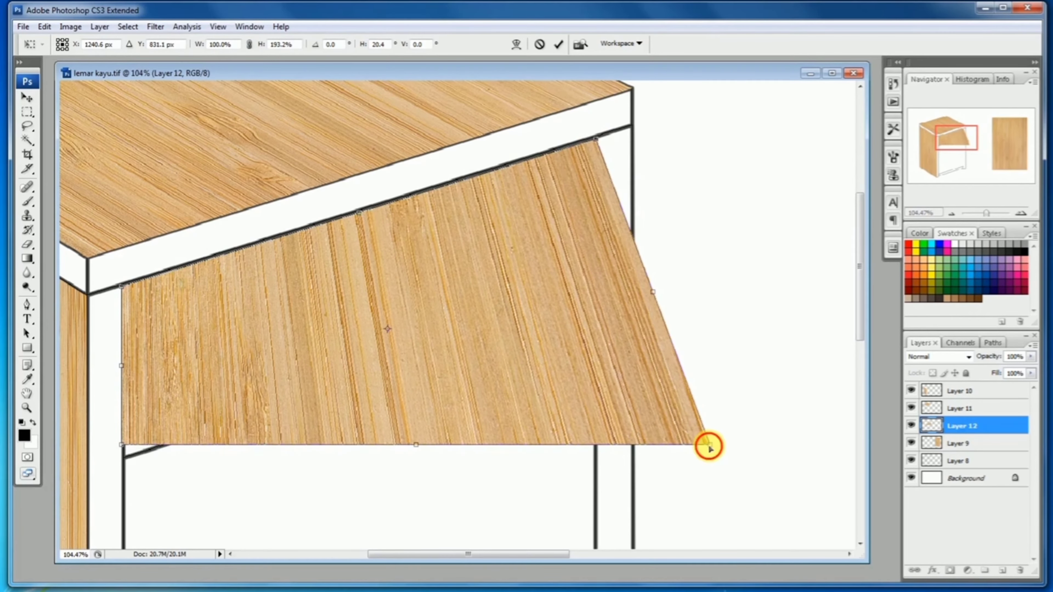
left_click_drag(708, 447, 595, 284)
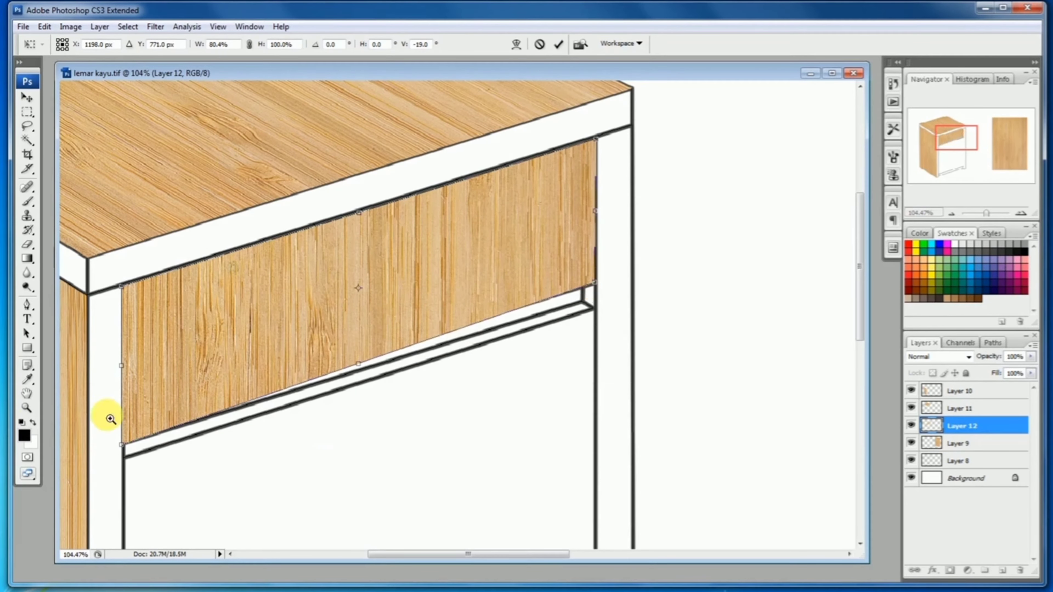
Fit the strip's lower-left and upper-left corners precisely to the drawer front's outline
left_click_drag(114, 405, 195, 487)
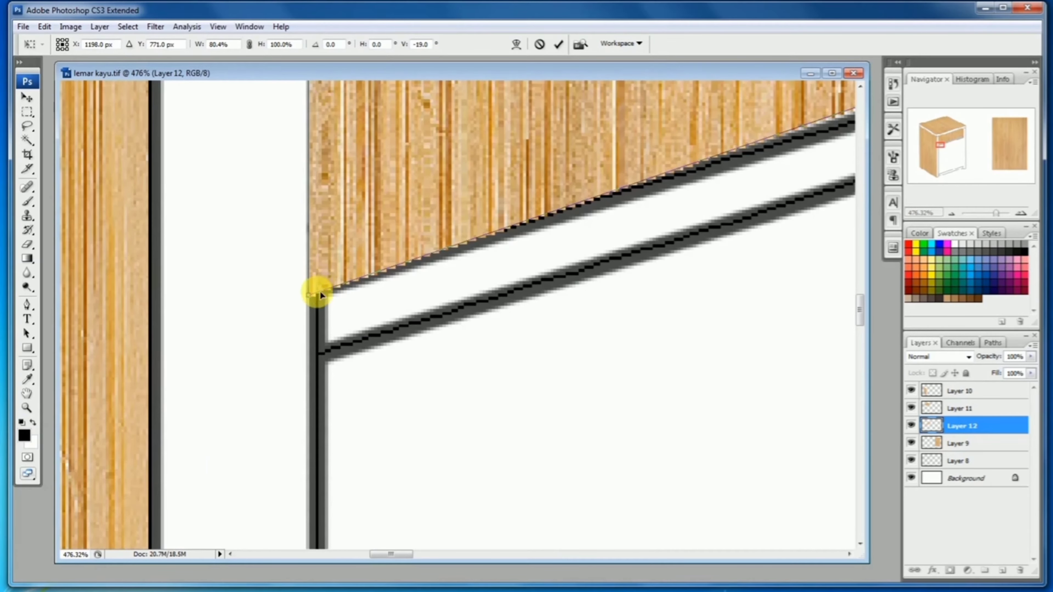
left_click_drag(311, 297, 318, 285)
scroll(347, 167, "up", 15)
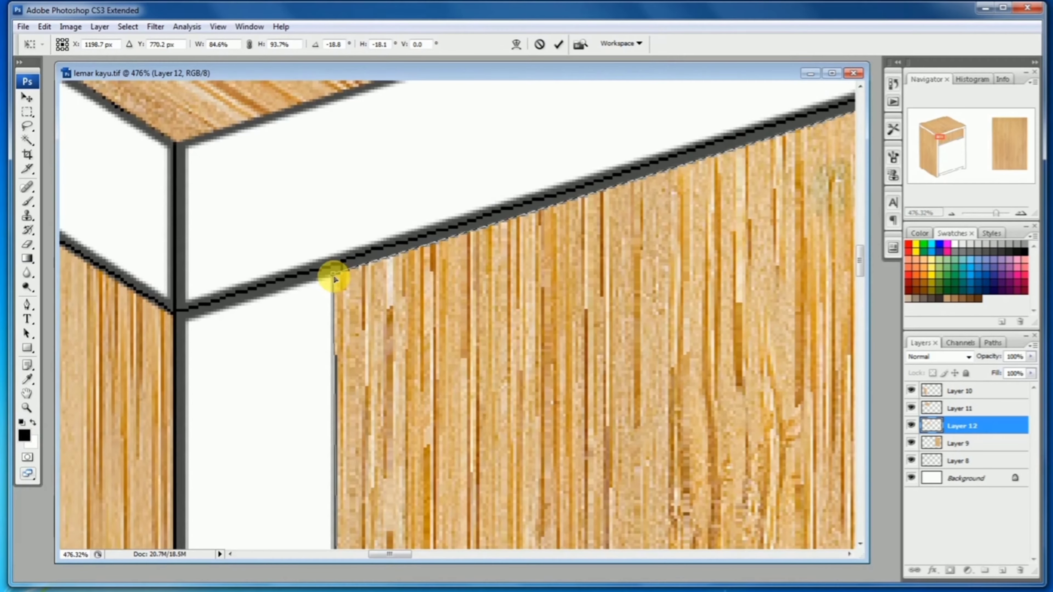
left_click_drag(334, 276, 341, 268)
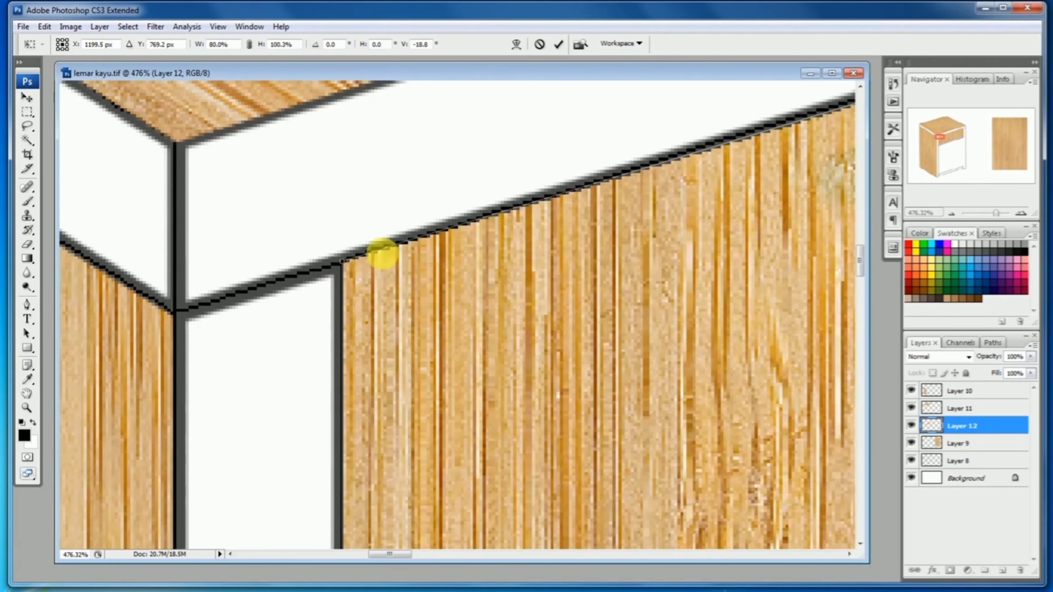
Fit the strip's upper-right and lower-right corners precisely to the drawer front's outline and apply the distortion
left_click_drag(825, 191, 470, 313)
left_click_drag(838, 210, 549, 295)
left_click_drag(790, 147, 486, 286)
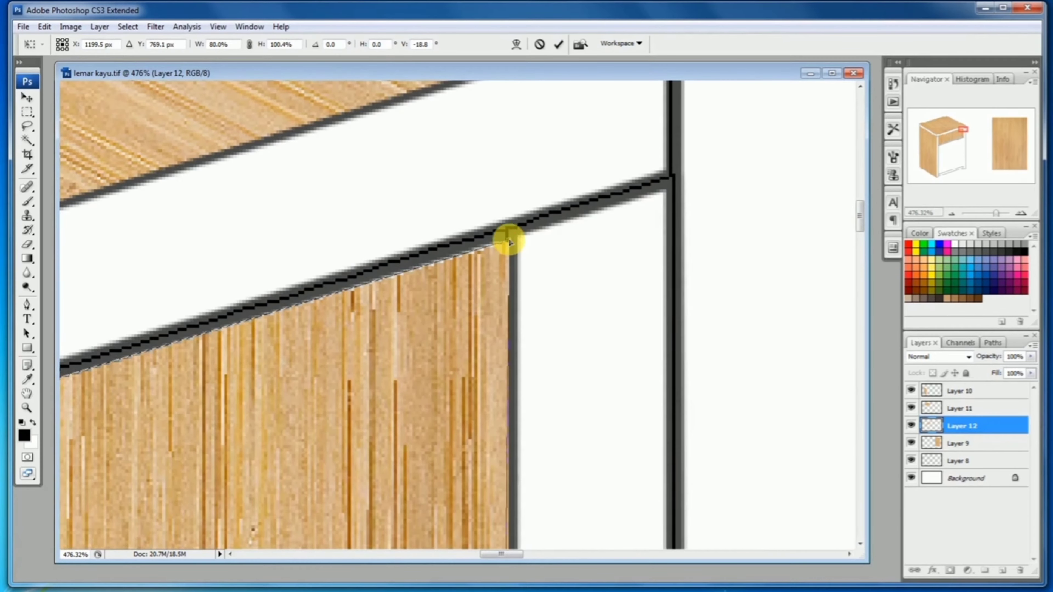
left_click_drag(509, 240, 506, 228)
scroll(472, 151, "down", 10)
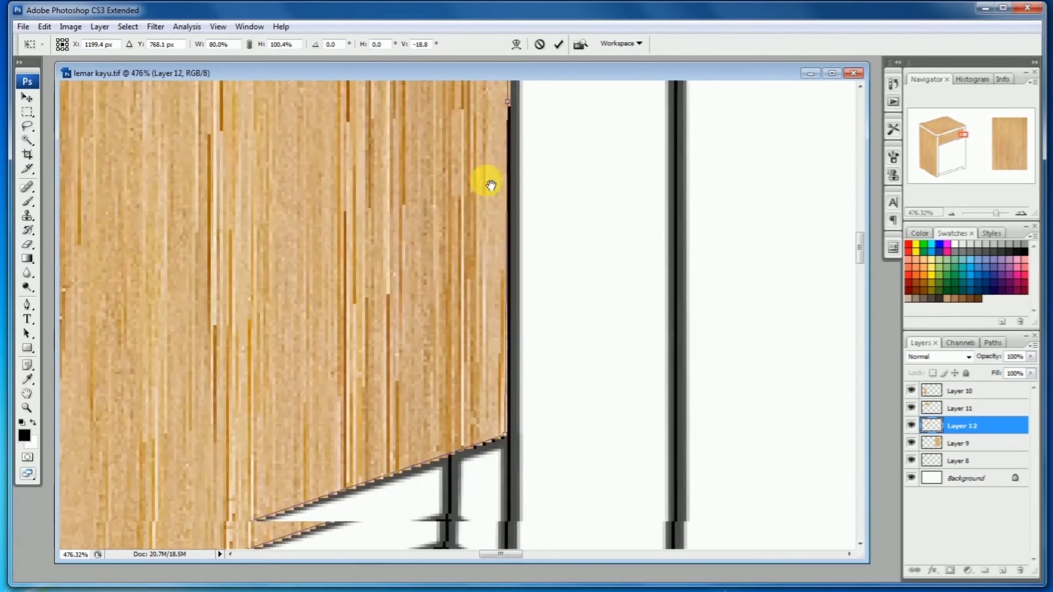
scroll(490, 185, "down", 5)
left_click_drag(527, 323, 532, 322)
left_click(457, 311, "alt")
left_click(458, 311, "alt")
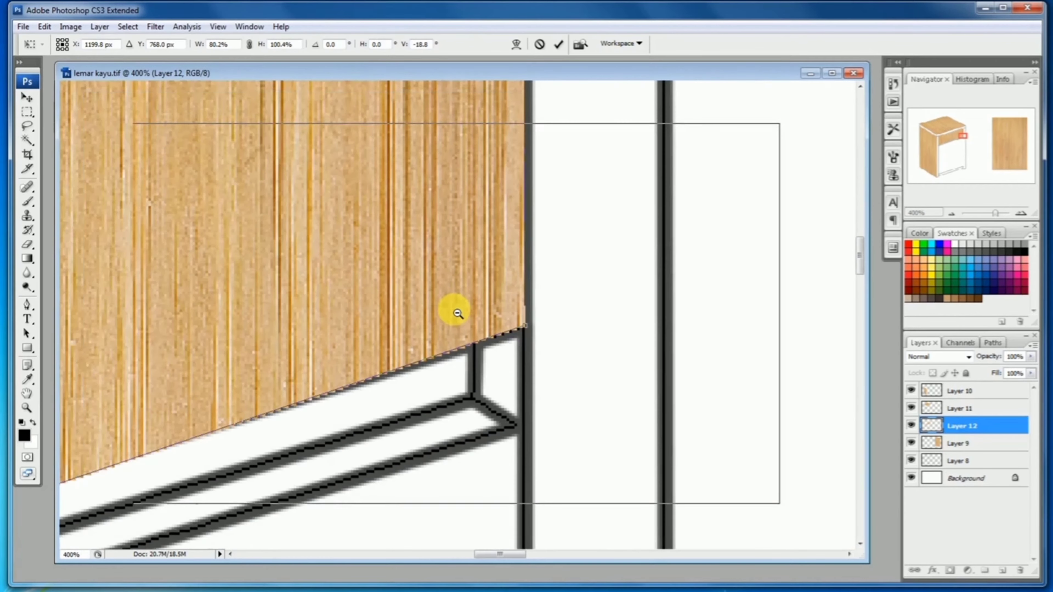
left_click(457, 312, "alt")
left_click(457, 312, "alt")
left_click(457, 311, "alt")
left_click(457, 311, "alt")
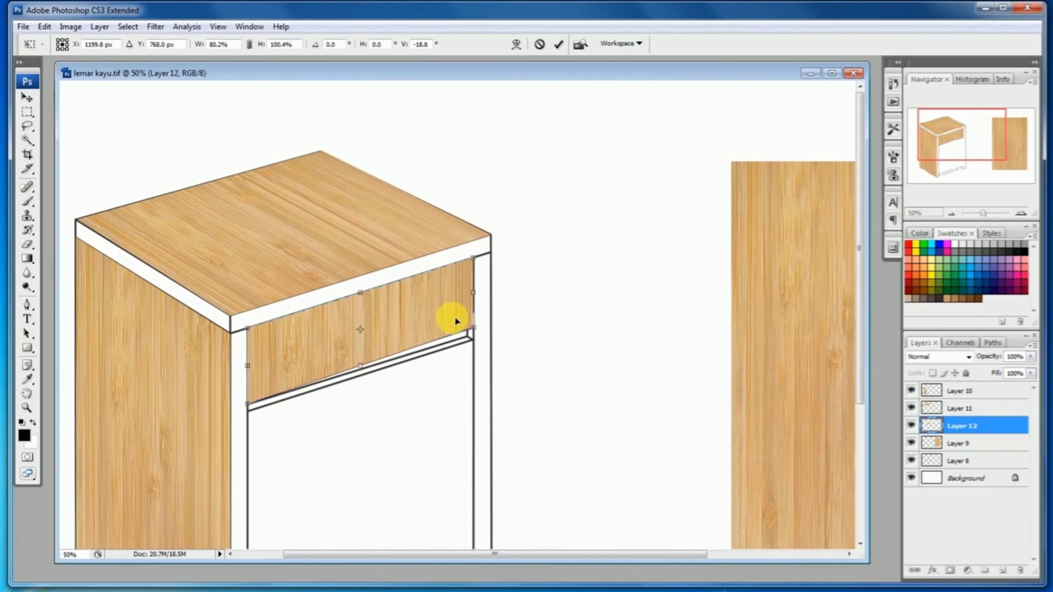
key("Return")
left_click(455, 321, "alt")
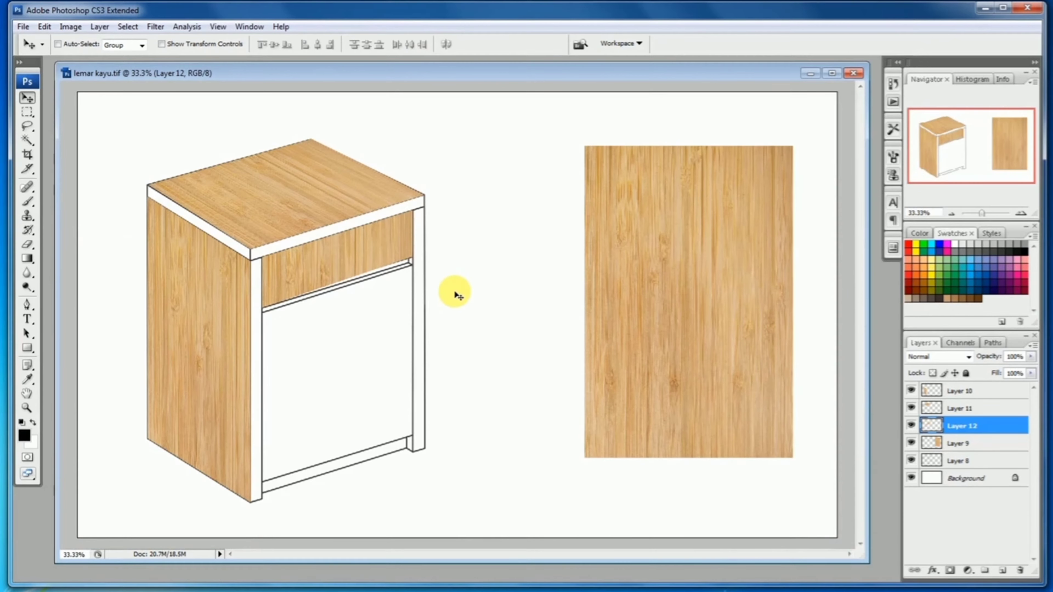
Distort the drawer-front wood again, shifting its lower-left corner so the lower edge follows the panel line
left_click(358, 294, "ctrl")
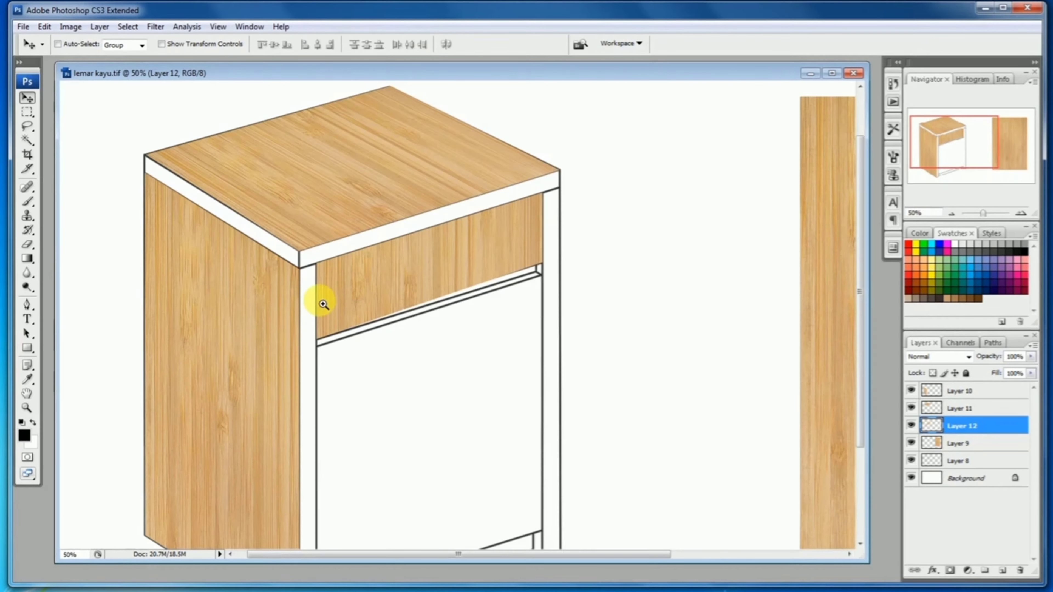
left_click_drag(354, 362, 378, 404)
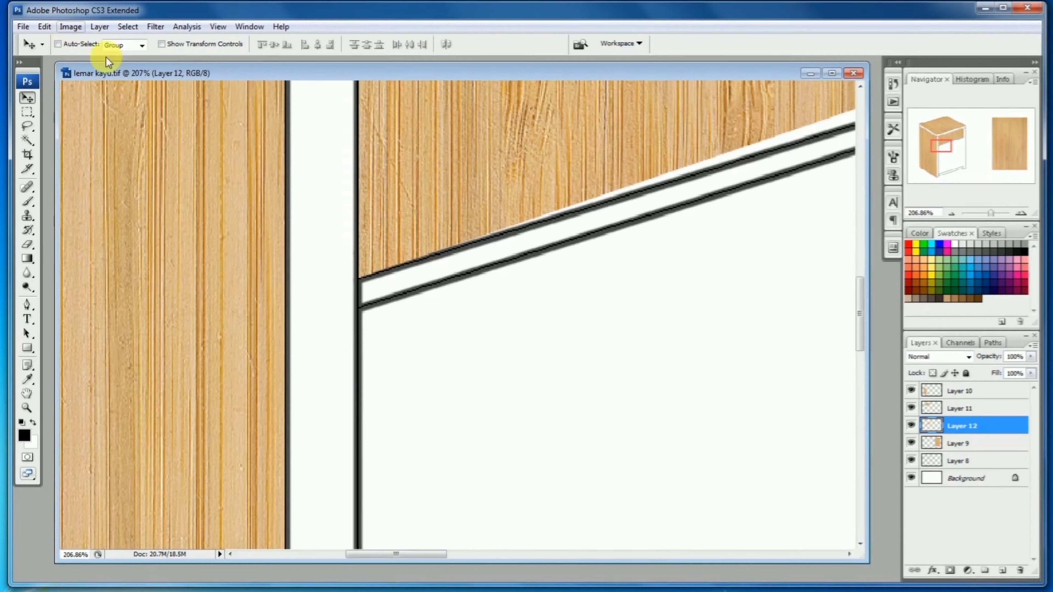
left_click(46, 28)
mouse_move(82, 255)
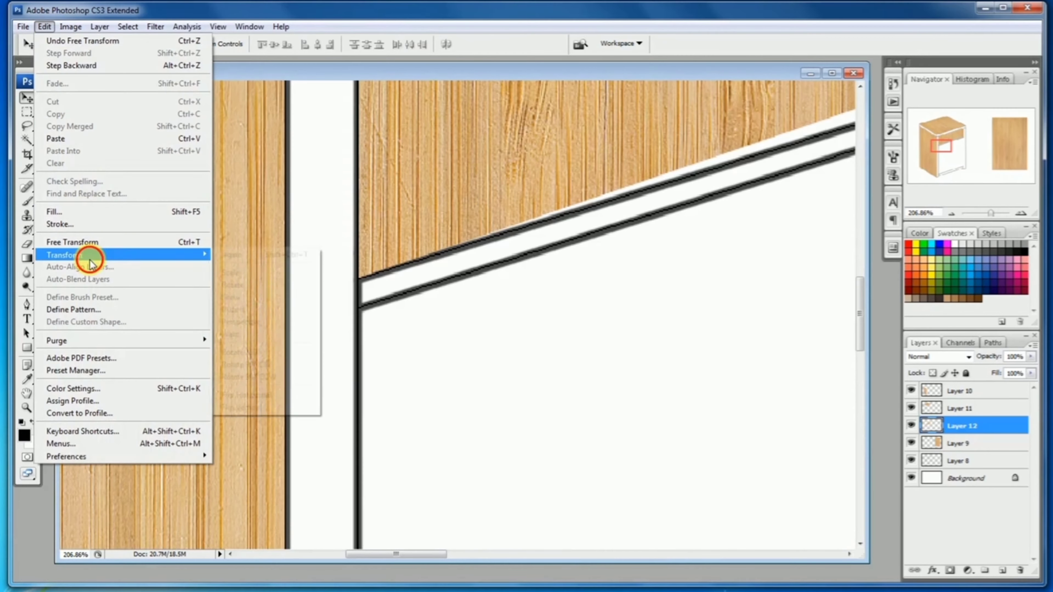
left_click(241, 309)
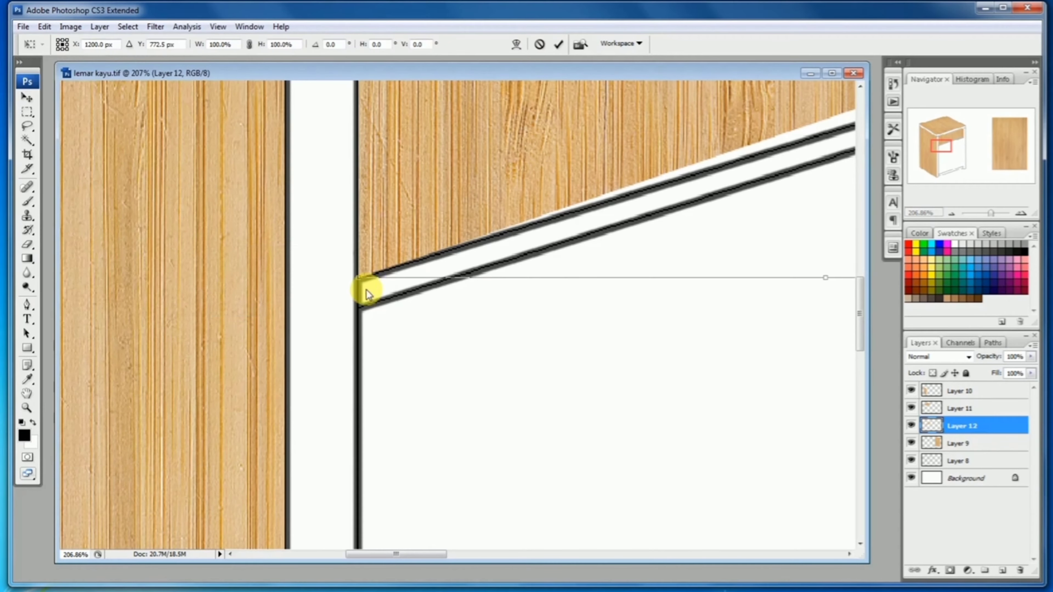
left_click_drag(359, 281, 364, 251)
Lower the upper-left corner of the drawer-front wood to match the panel's upper edge and apply the distortion
left_click(471, 222, "alt")
left_click(470, 222, "alt")
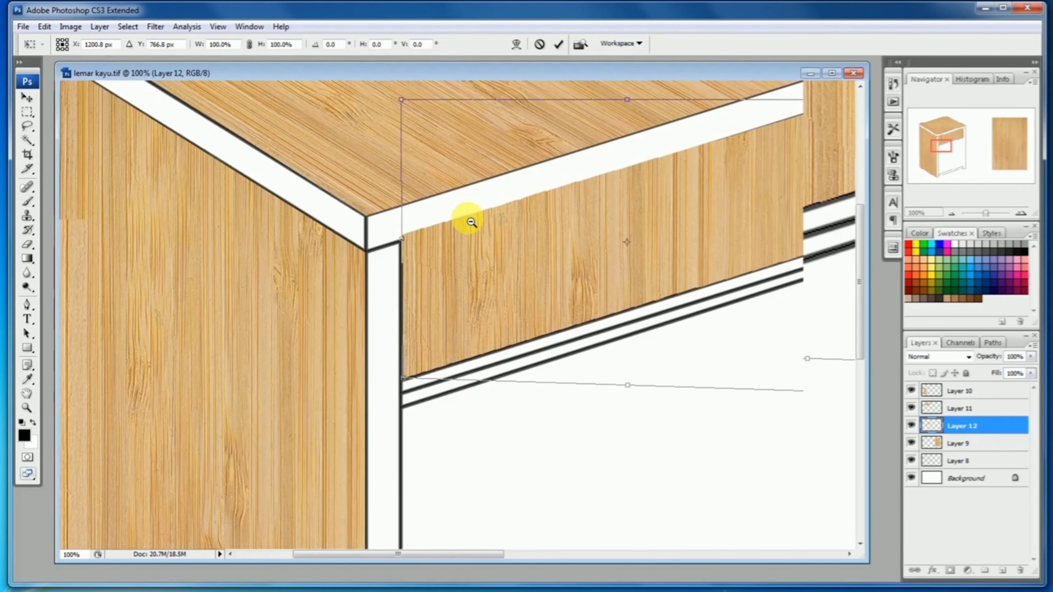
left_click(470, 221, "alt")
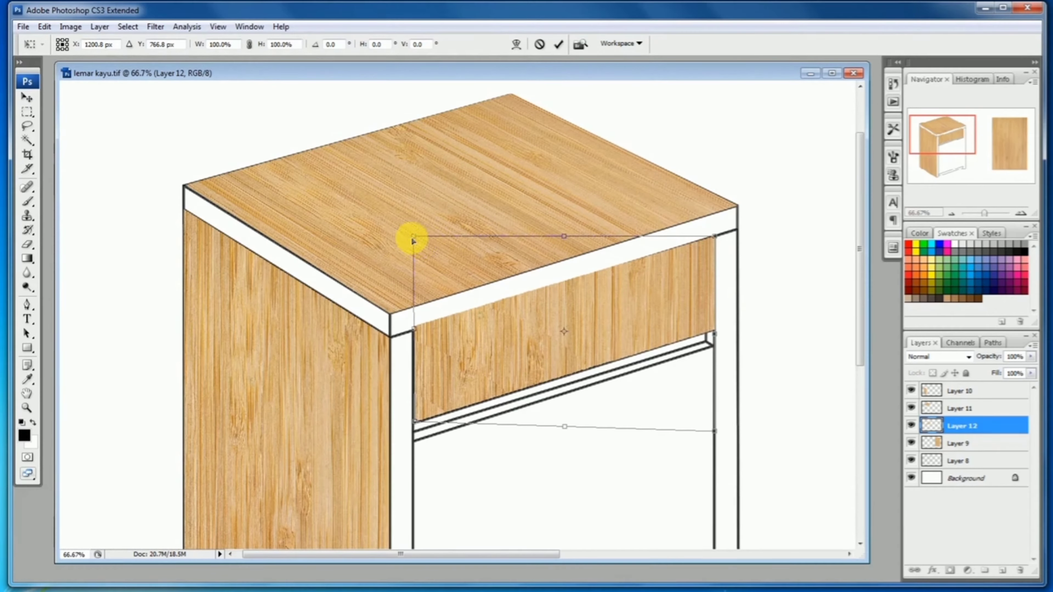
left_click_drag(416, 240, 416, 249)
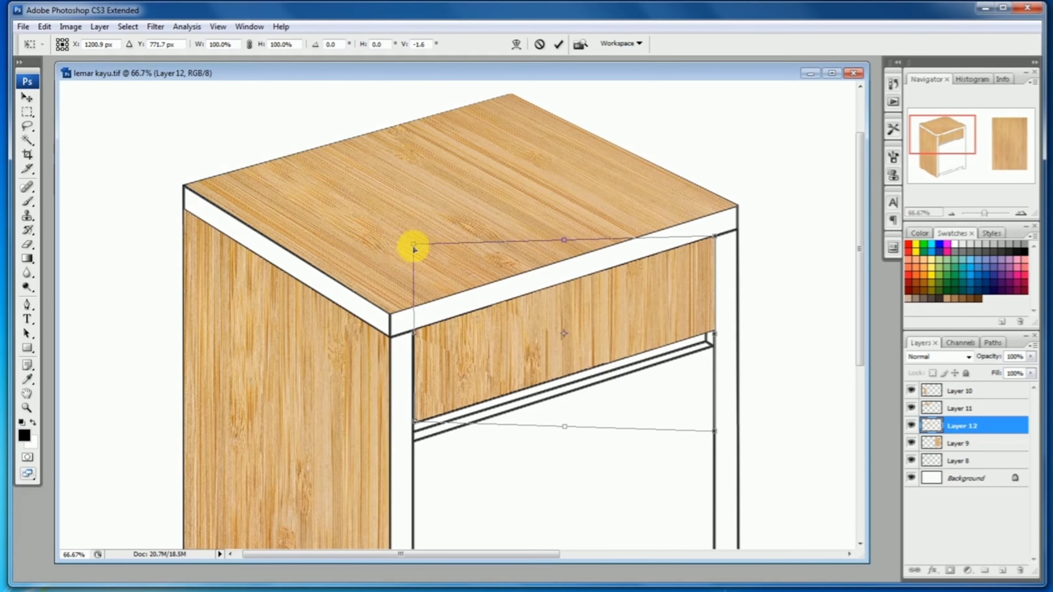
key("Return")
key("ctrl+minus")
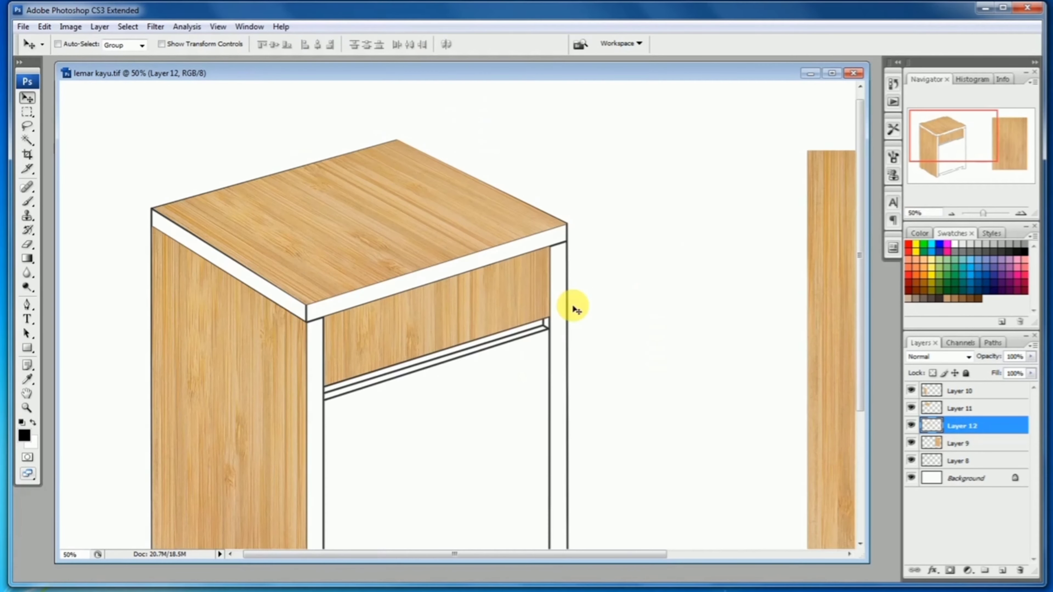
key("ctrl+minus")
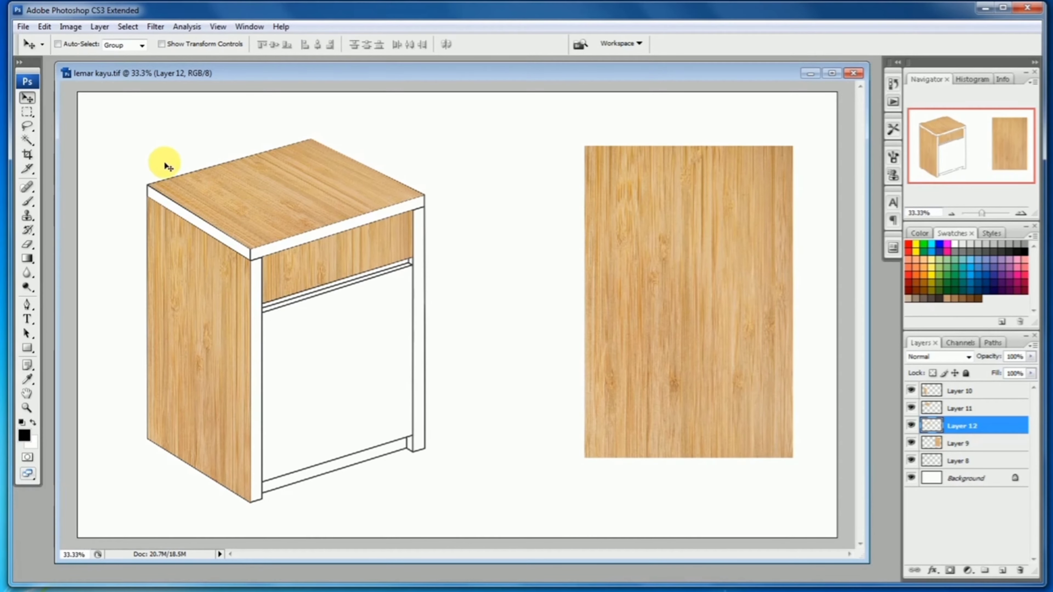
Select a large upright rectangle in the lower part of the Layer 9 wood texture and duplicate it onto a new layer
left_click(28, 113)
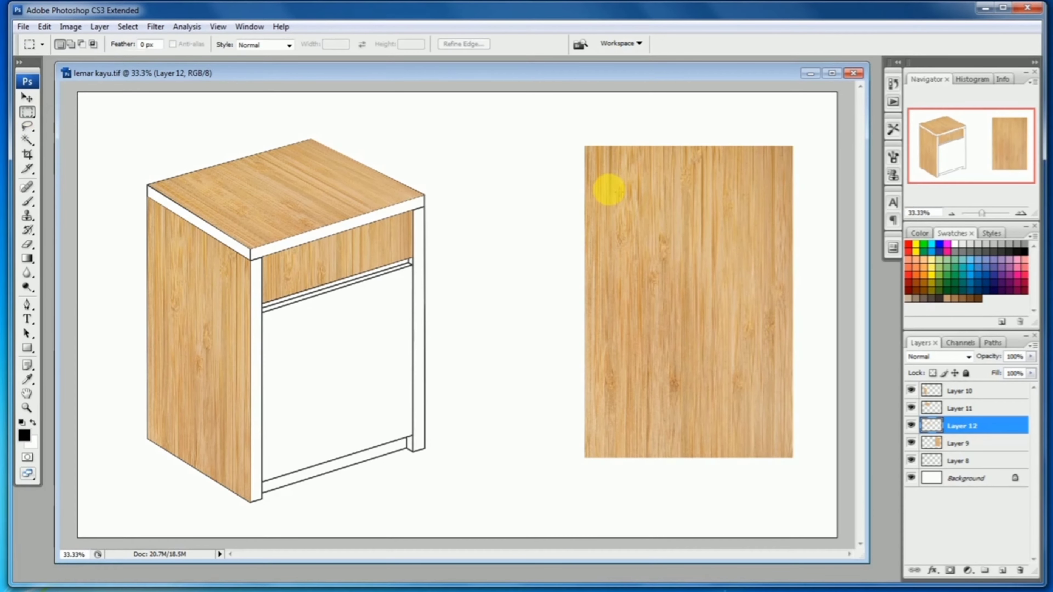
left_click_drag(603, 261, 744, 435)
left_click(975, 447)
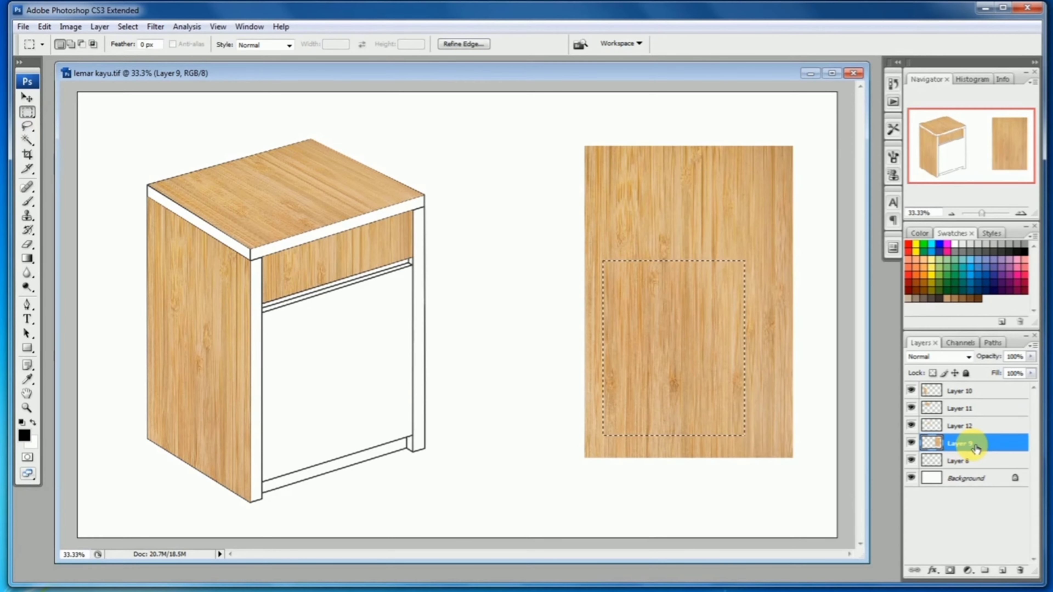
key("ctrl+j")
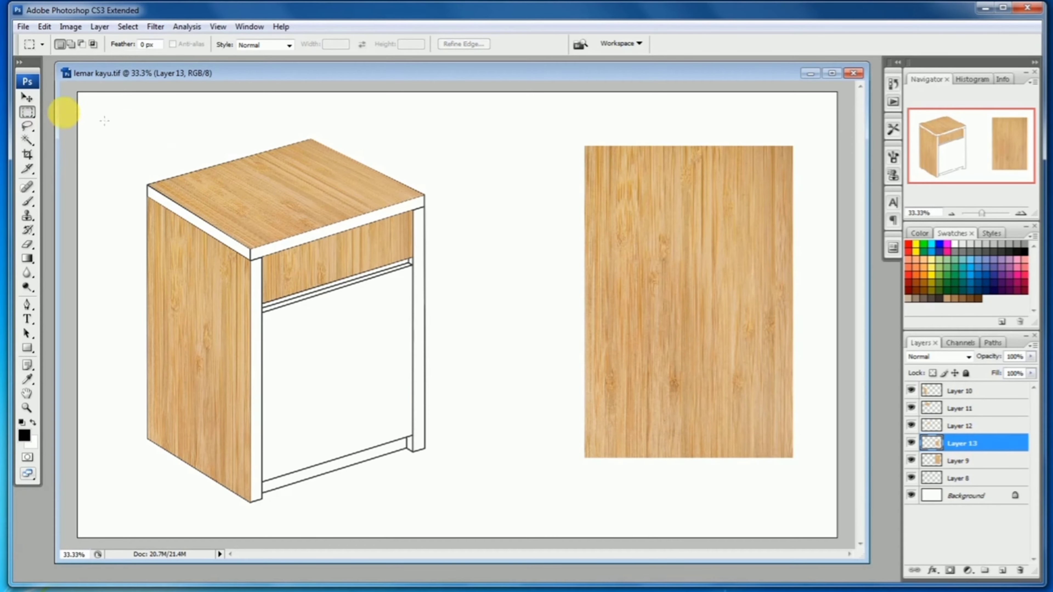
Move the duplicated wood piece over the cabinet door, aligning its upper-left corner with the door's left edge below the drawer groove
left_click(28, 99)
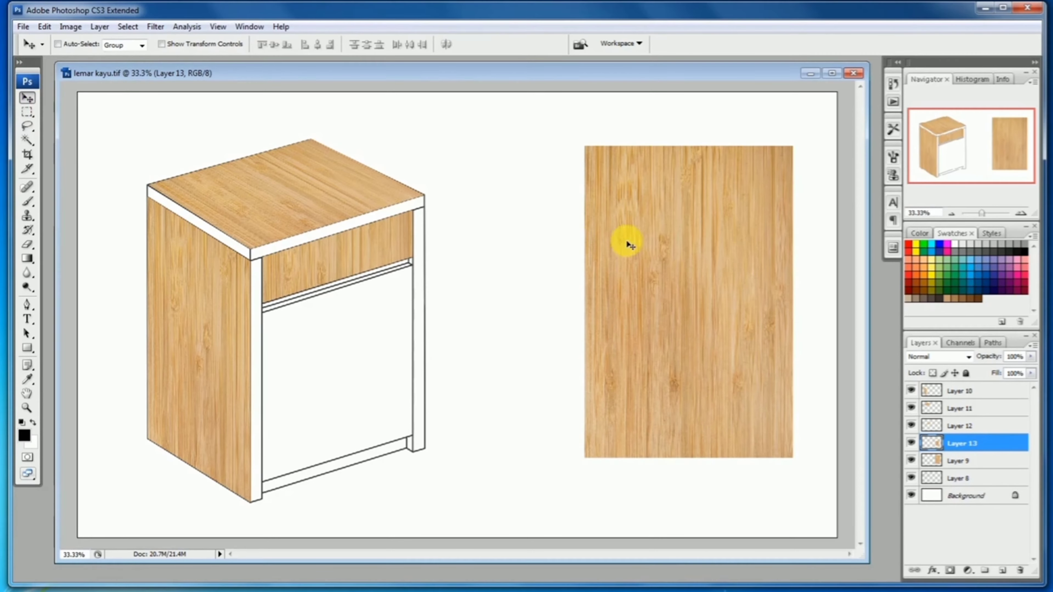
left_click_drag(638, 209, 291, 266)
left_click_drag(263, 301, 336, 365)
left_click_drag(288, 242, 288, 235)
Distort the cabinet-door wood piece, raising its upper-right corner to the door's upper-right corner below the drawer groove
left_click(580, 193, "ctrl+alt")
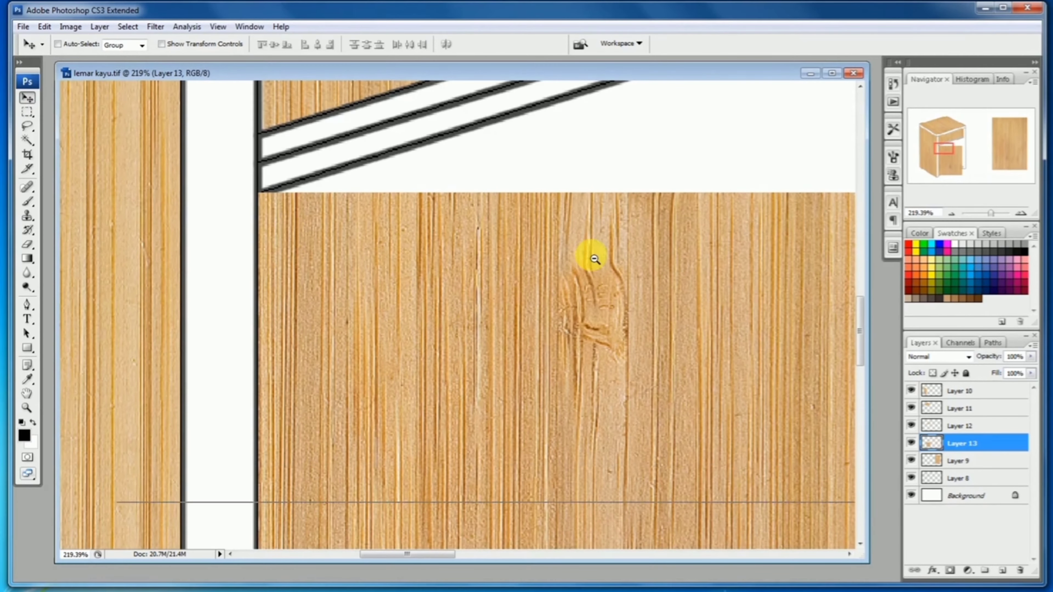
left_click(596, 291, "ctrl+alt")
left_click(589, 291, "ctrl+alt")
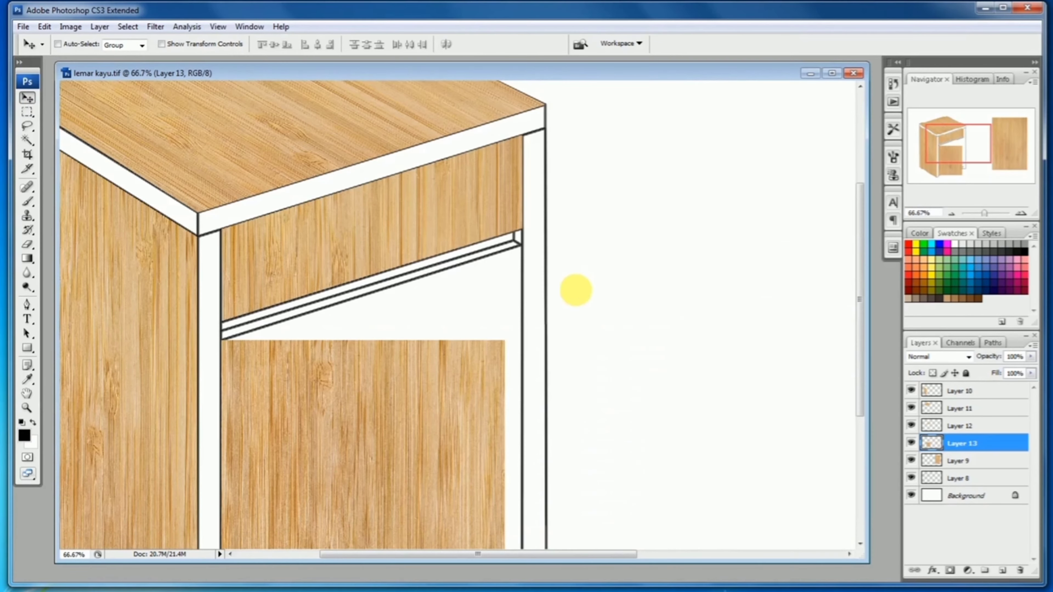
left_click(51, 25)
mouse_move(118, 253)
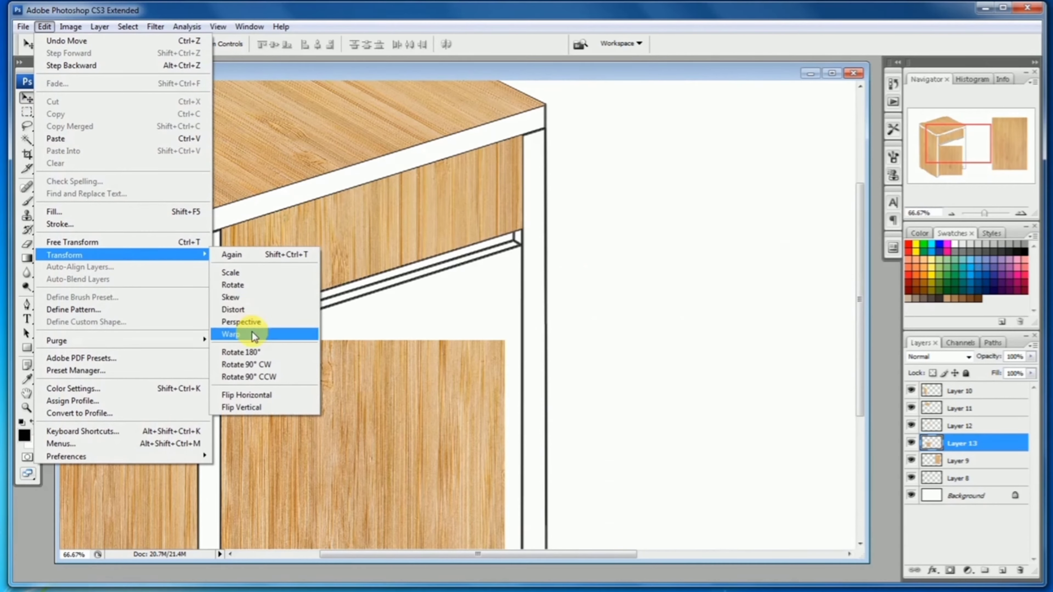
left_click(249, 313)
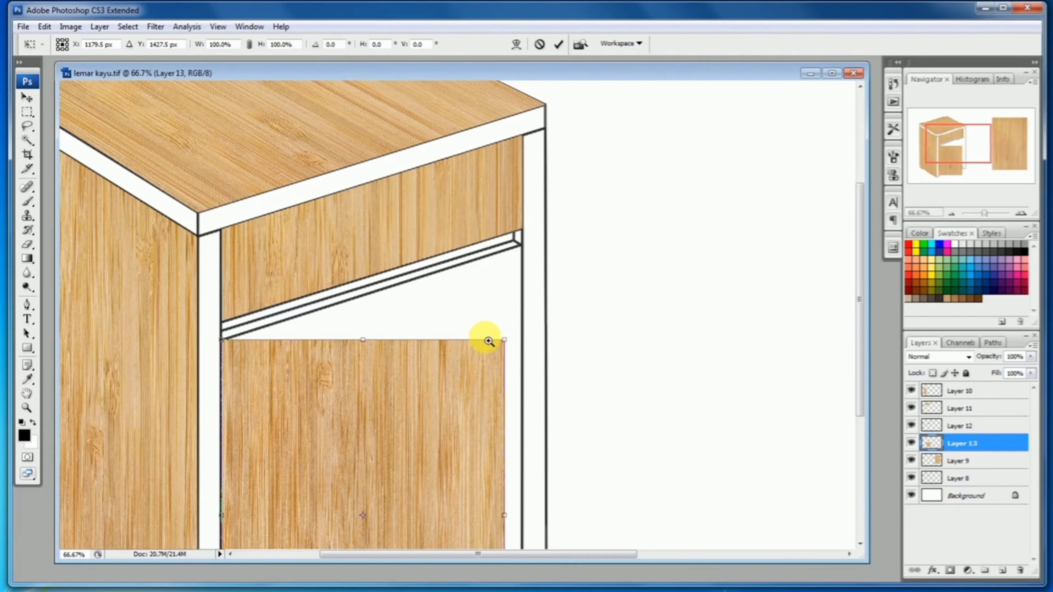
left_click(505, 340, "ctrl")
left_click_drag(463, 324, 494, 185)
Fit the lower-right and lower-left corners of the door wood to the door's bottom edge and apply the distortion
scroll(444, 159, "down", 10)
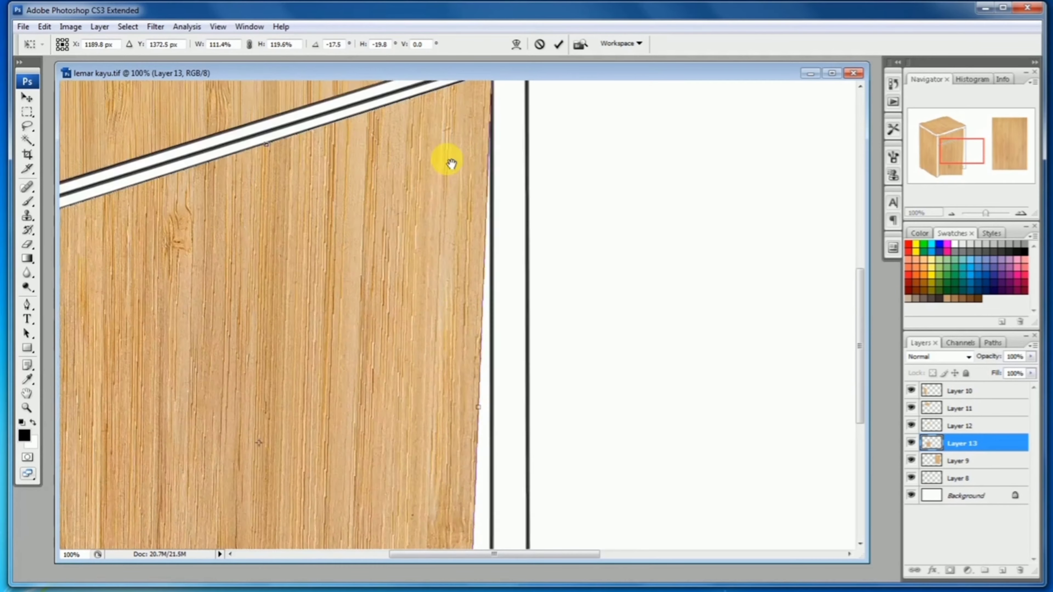
left_click_drag(490, 405, 519, 245)
left_click_drag(191, 375, 609, 383)
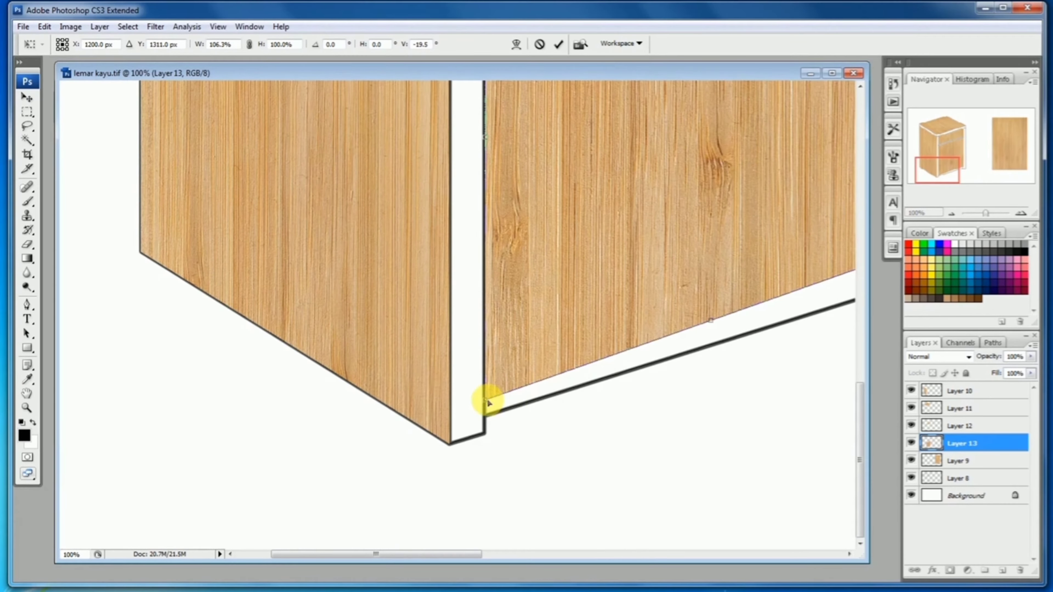
mouse_move(486, 402)
left_mouse_down()
mouse_move(510, 345)
mouse_move(492, 387)
left_mouse_up()
scroll(534, 266, "down", 3)
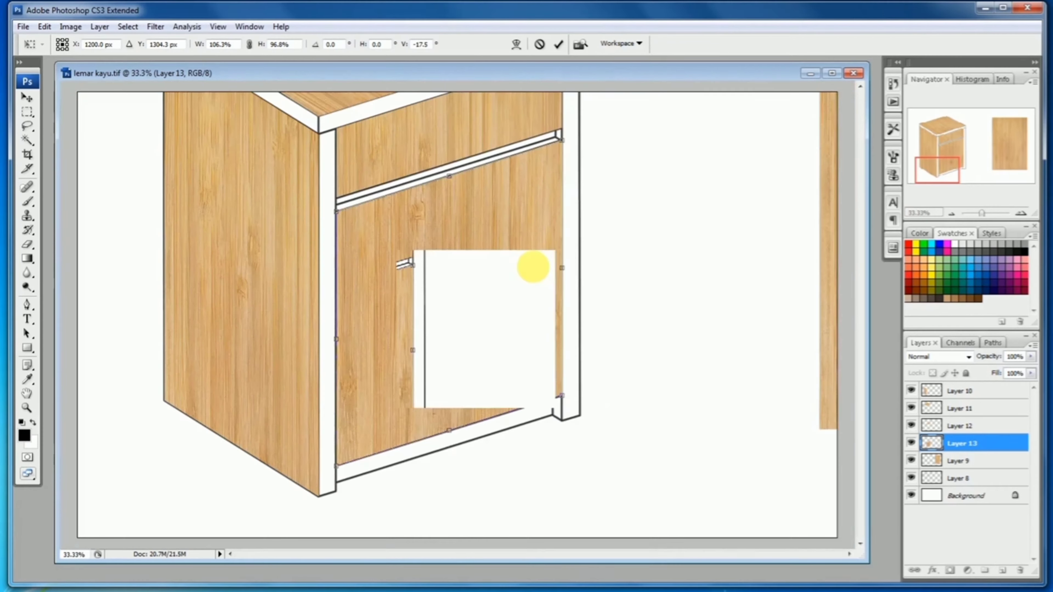
key("Return")
scroll(422, 292, "down", 1)
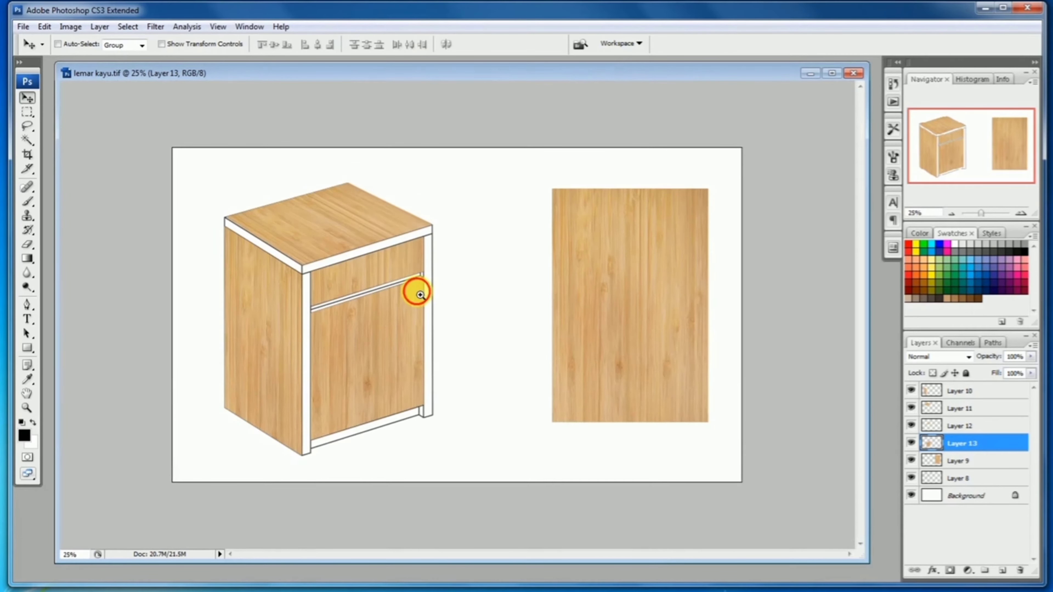
scroll(421, 293, "up", 1)
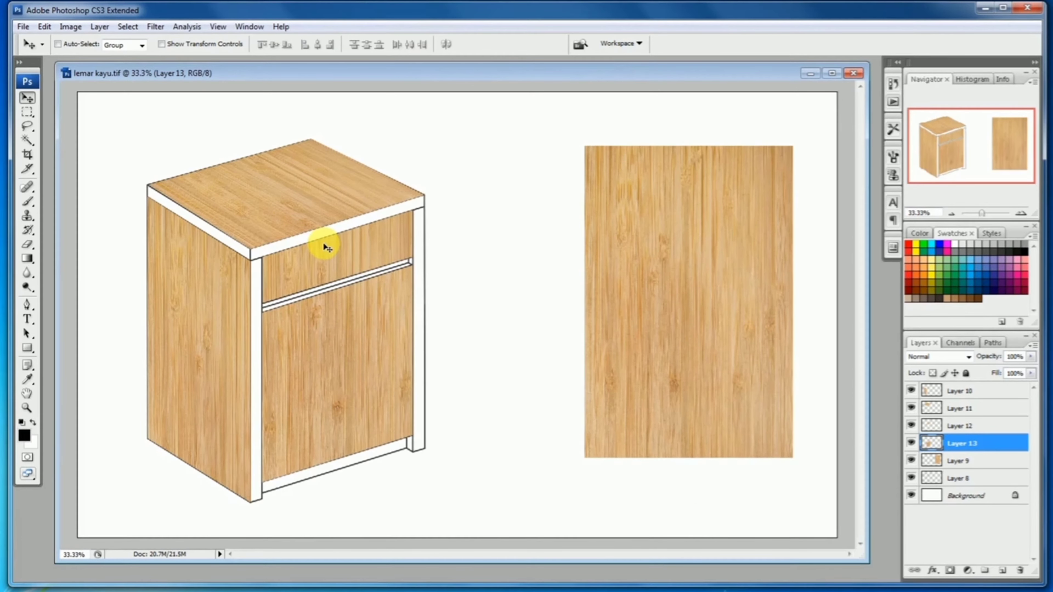
Select a thin full-width strip along the top of the Layer 9 wood texture and duplicate it onto a new layer
left_click(26, 113)
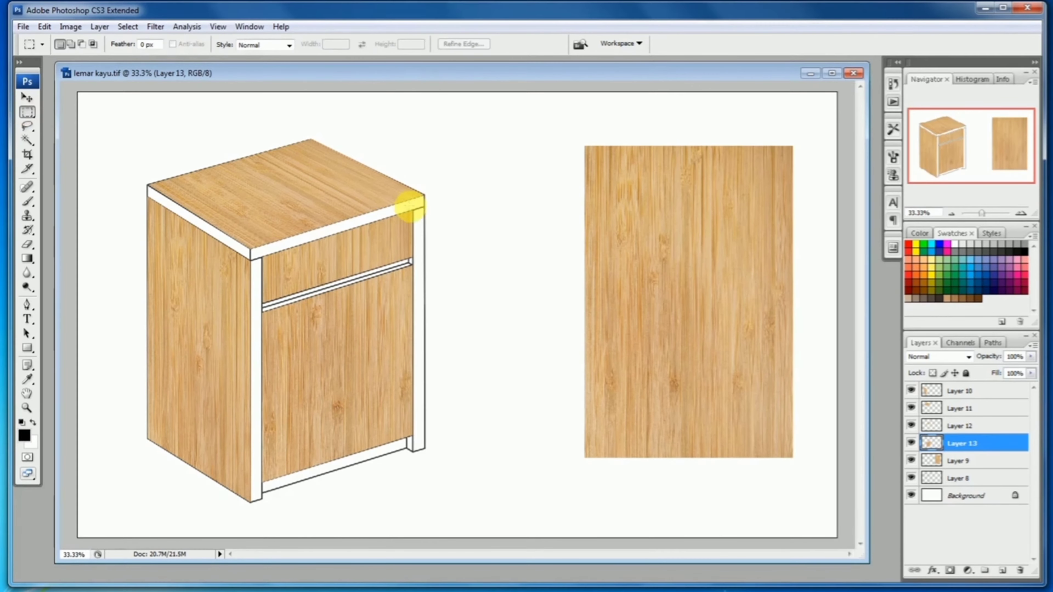
left_click_drag(592, 151, 778, 162)
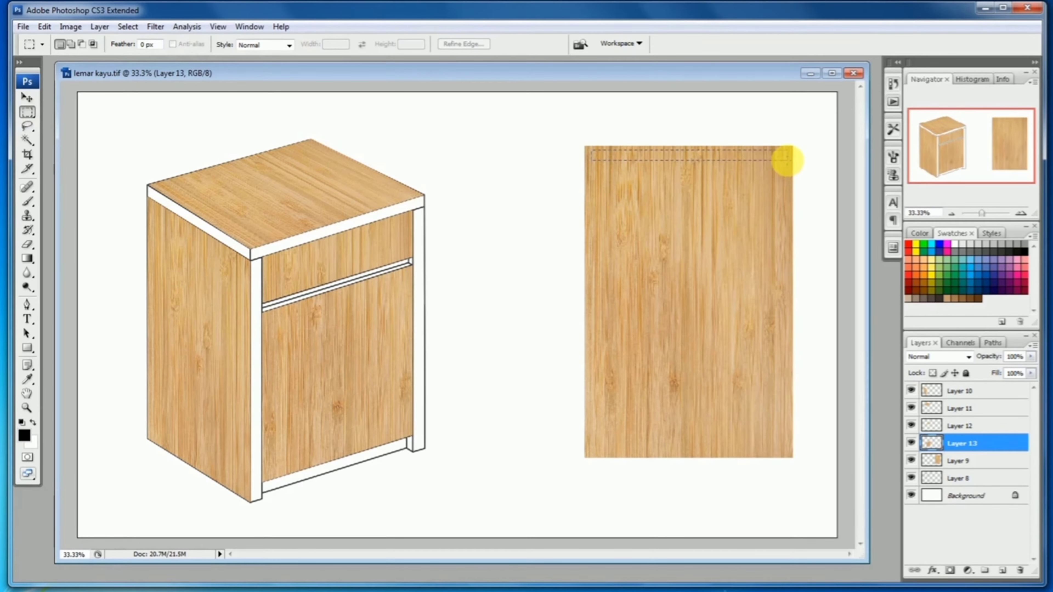
left_click_drag(790, 160, 791, 160)
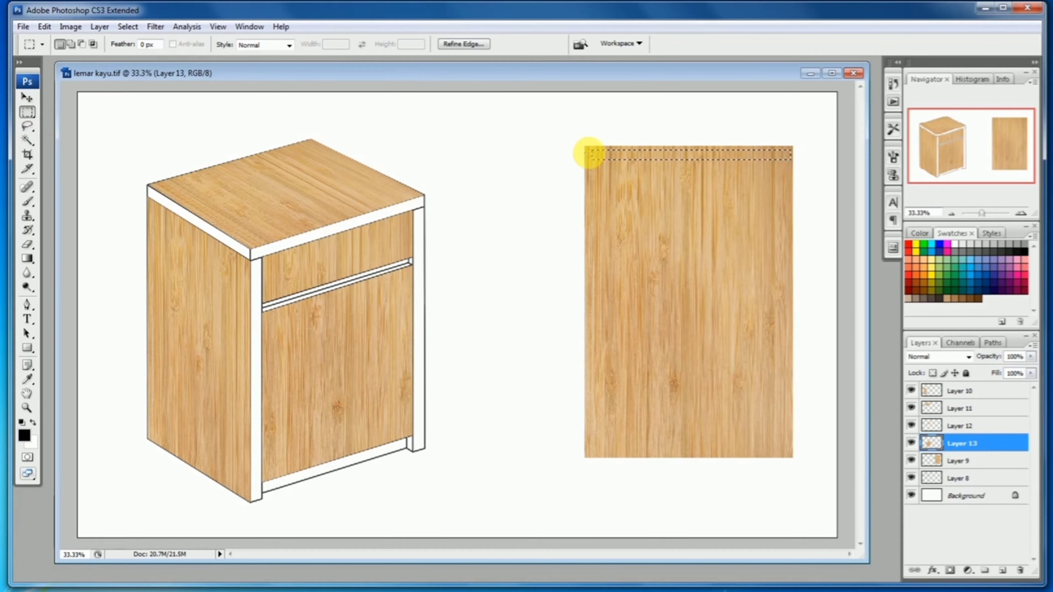
left_click_drag(585, 151, 766, 150)
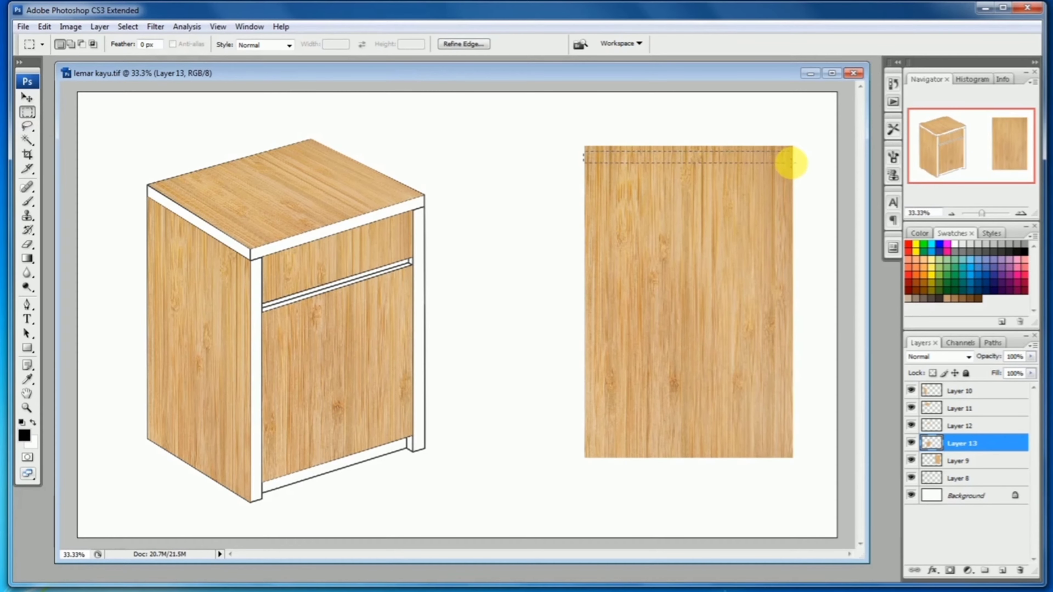
key("ctrl+j")
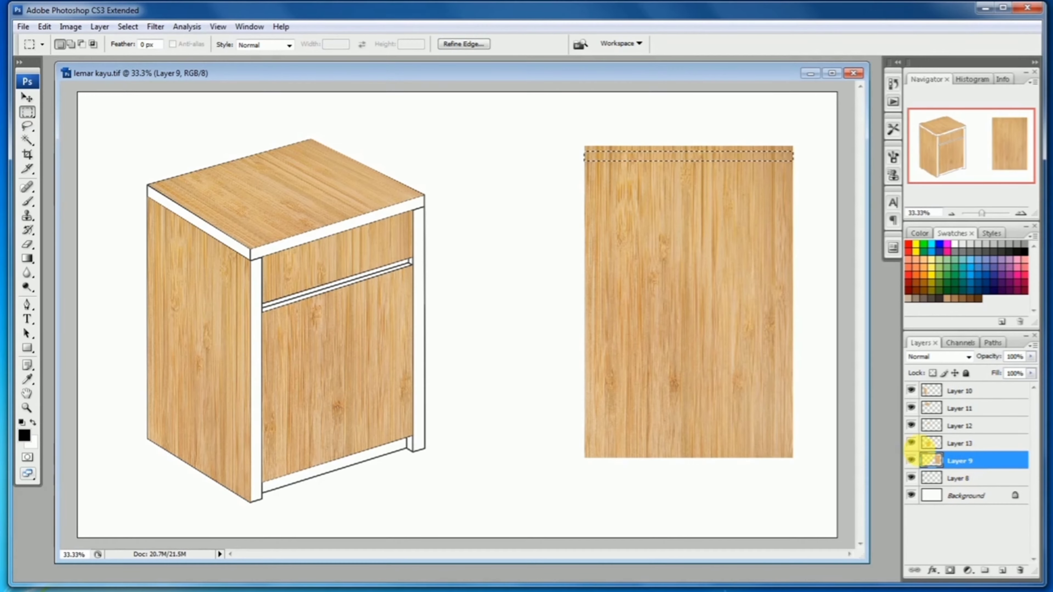
Bring the strip's layer above all others and align the strip's left end with the tabletop's front corner
left_click(26, 97)
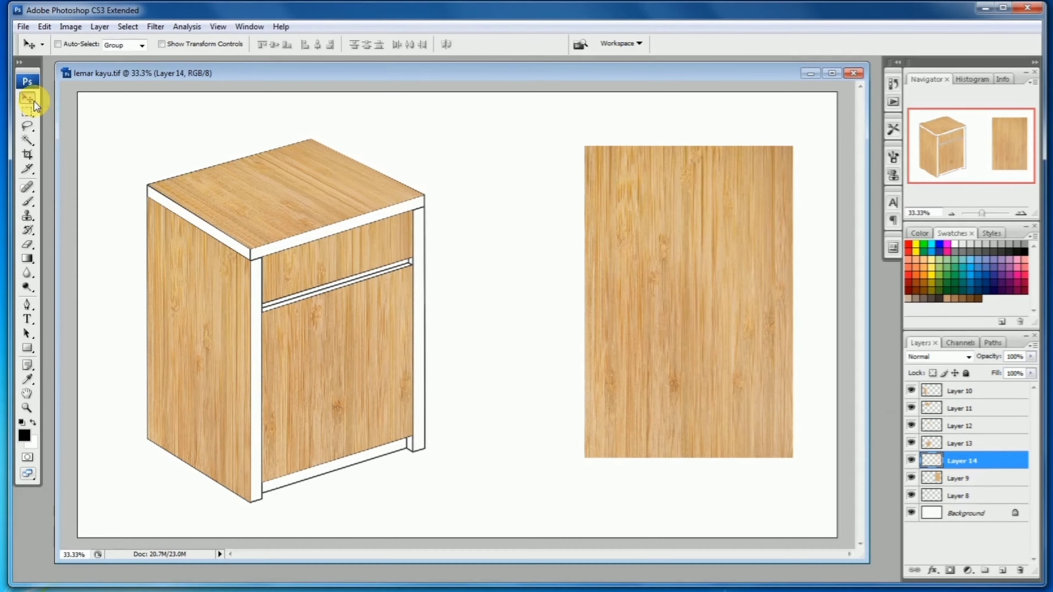
left_click_drag(613, 157, 277, 245)
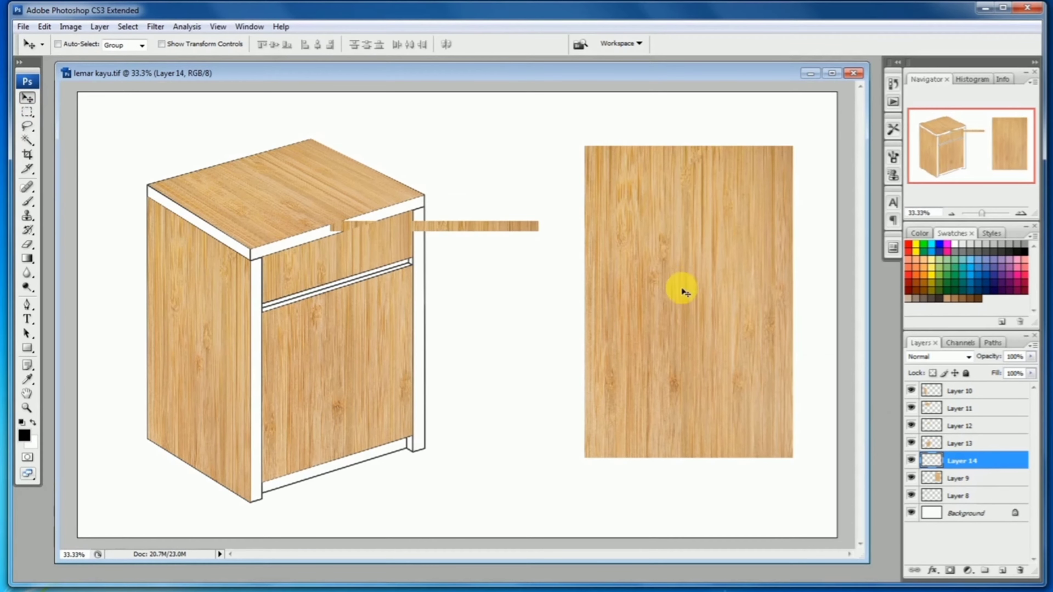
left_click_drag(970, 463, 964, 384)
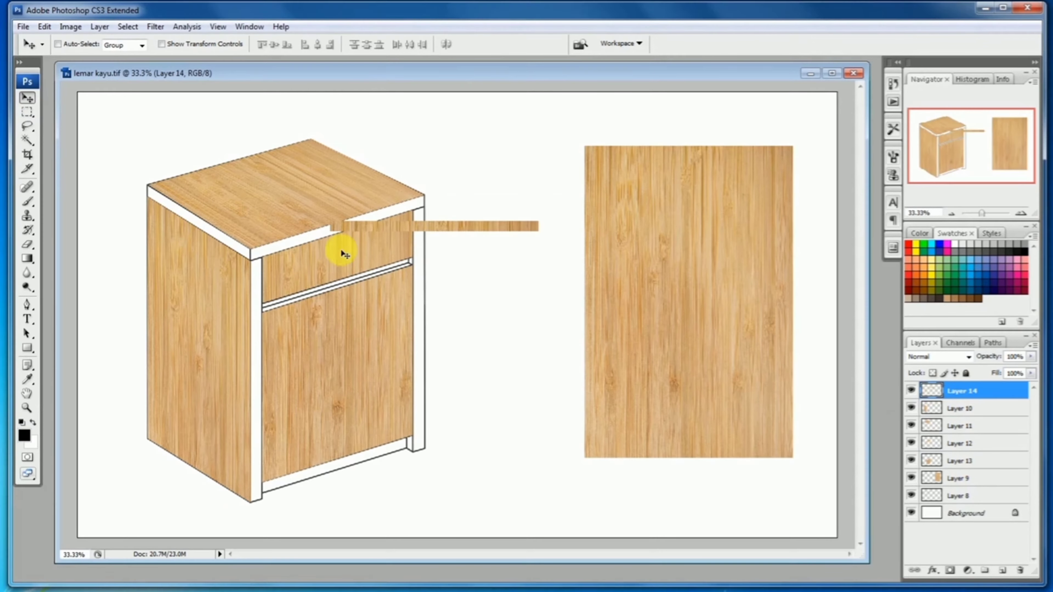
left_click_drag(333, 231, 499, 345)
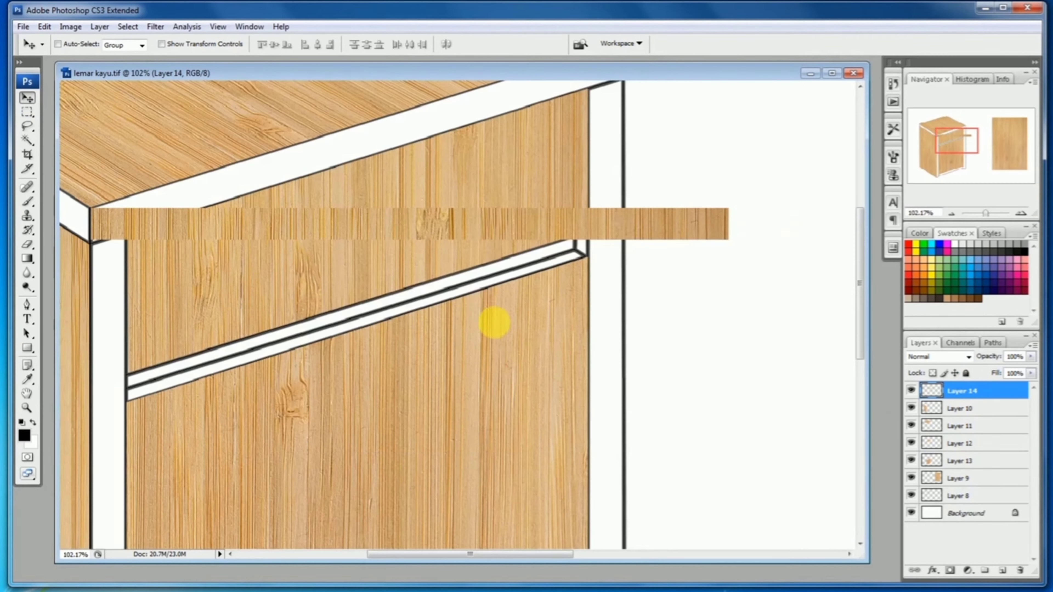
left_click_drag(482, 307, 522, 360)
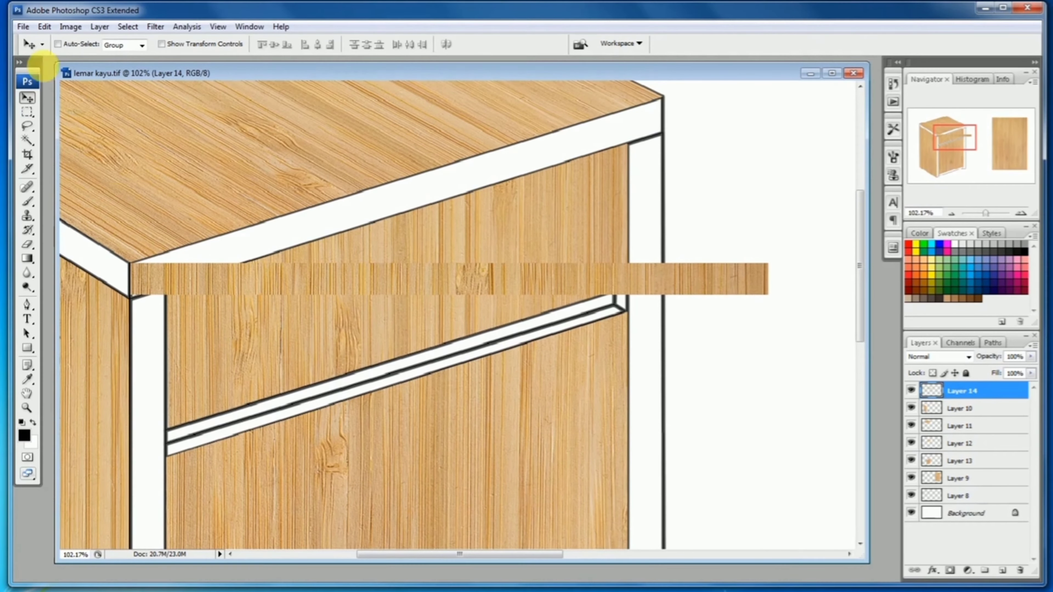
Distort the strip so its right end matches the upper and lower corners at the right end of the tabletop's front edge
left_click(44, 27)
mouse_move(91, 253)
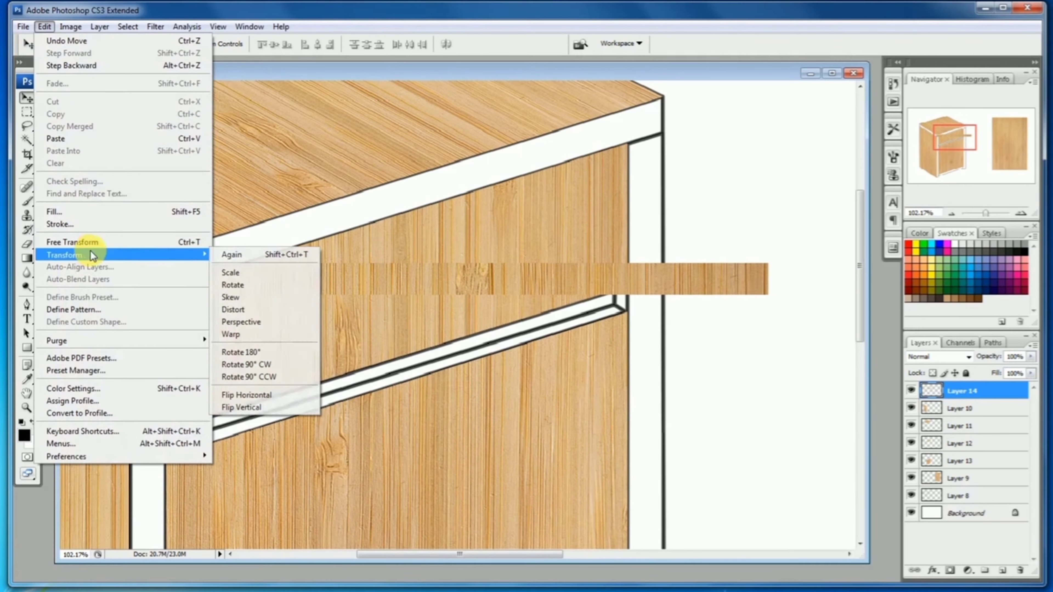
left_click(238, 297)
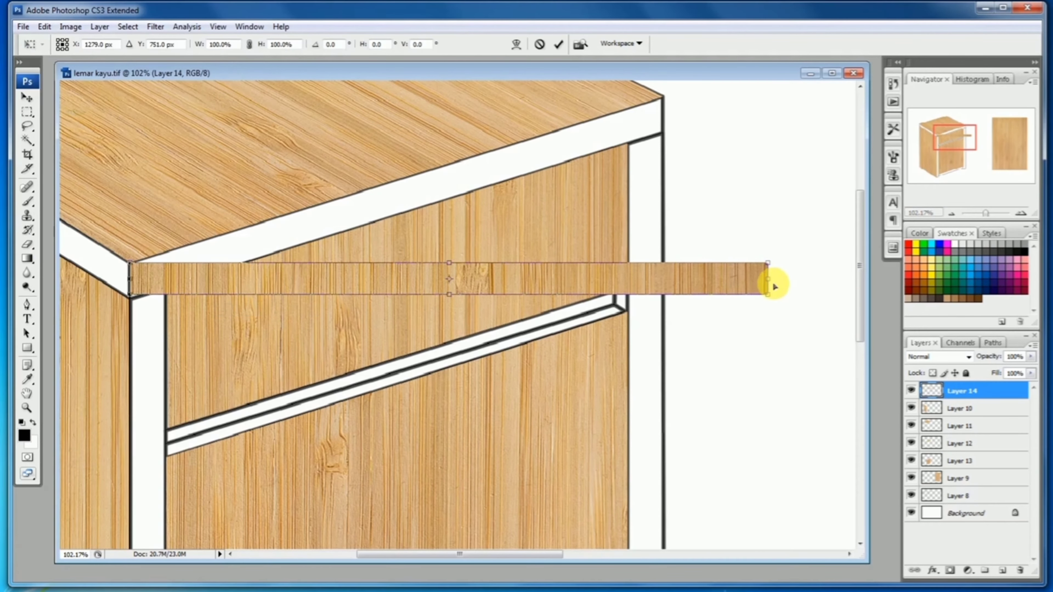
left_click_drag(768, 284, 662, 103)
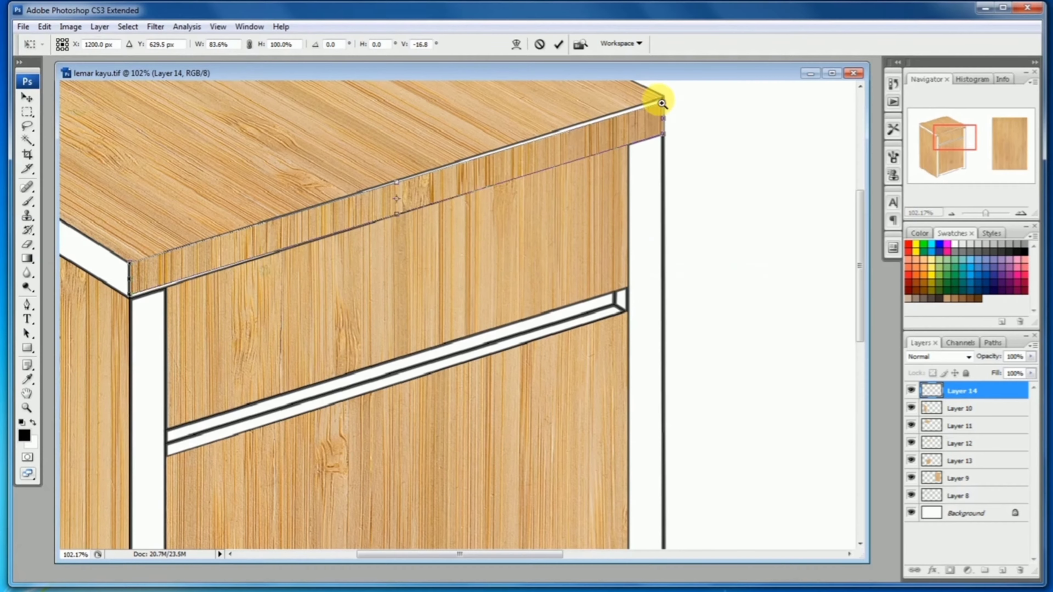
left_click(683, 147)
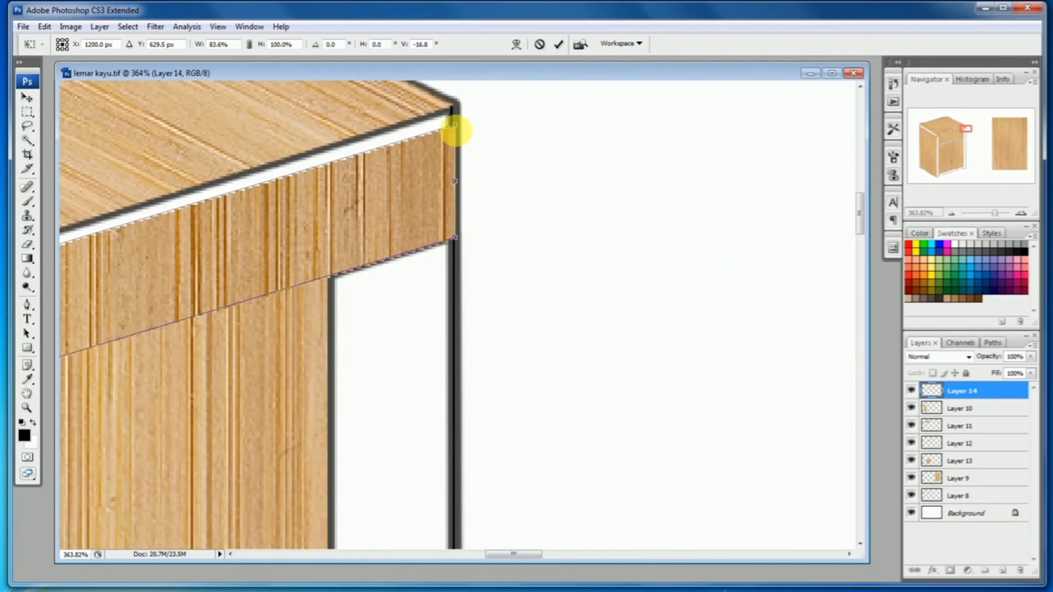
left_click_drag(458, 125, 459, 106)
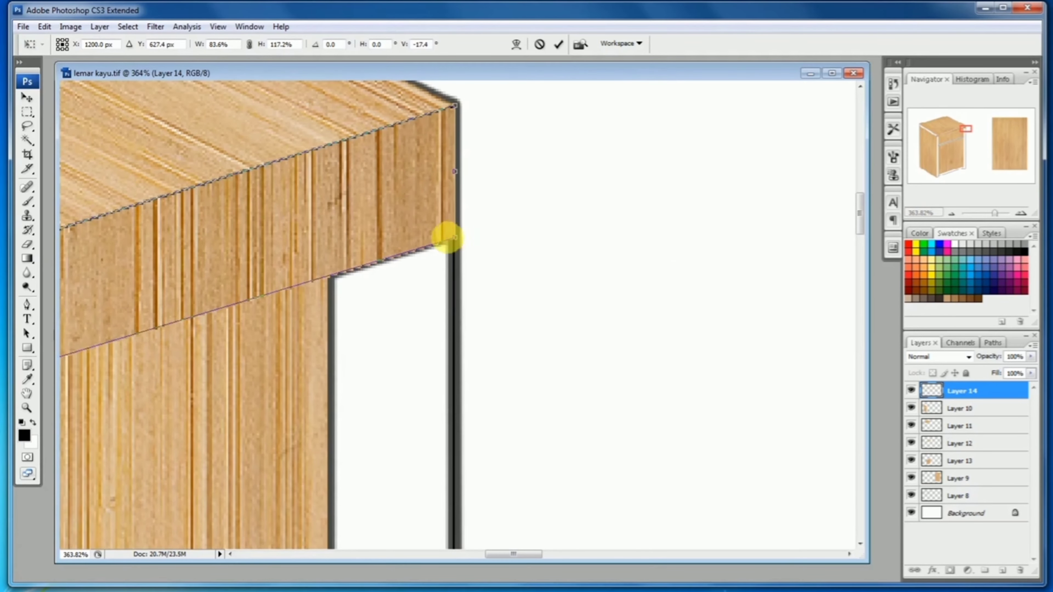
left_click_drag(455, 240, 452, 234)
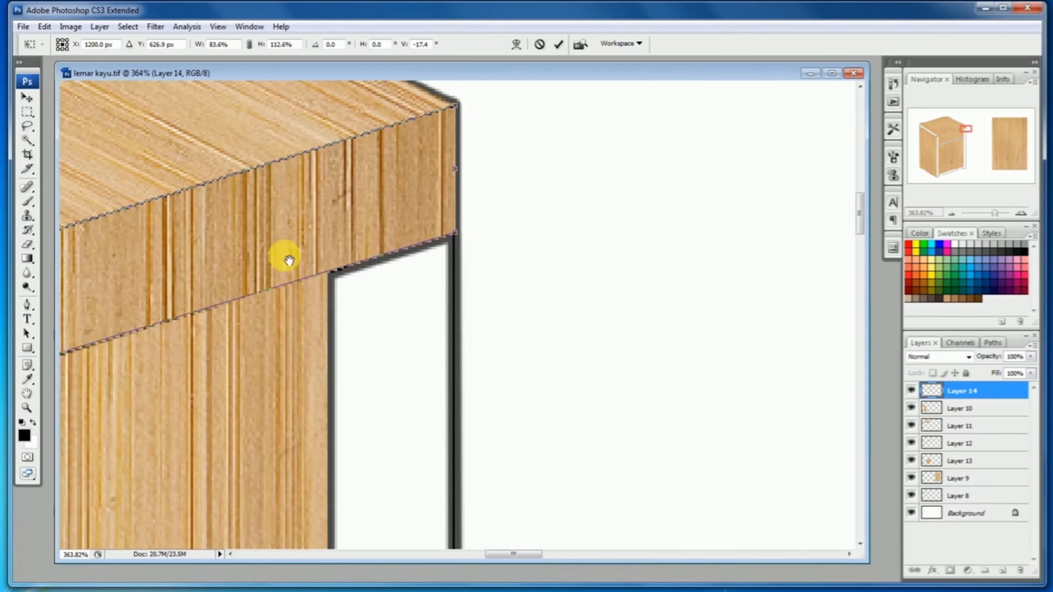
Lower the strip's lower-left corner to the bottom line of the tabletop's front edge and apply the distortion
left_click_drag(286, 258, 775, 148)
left_click_drag(333, 260, 388, 306)
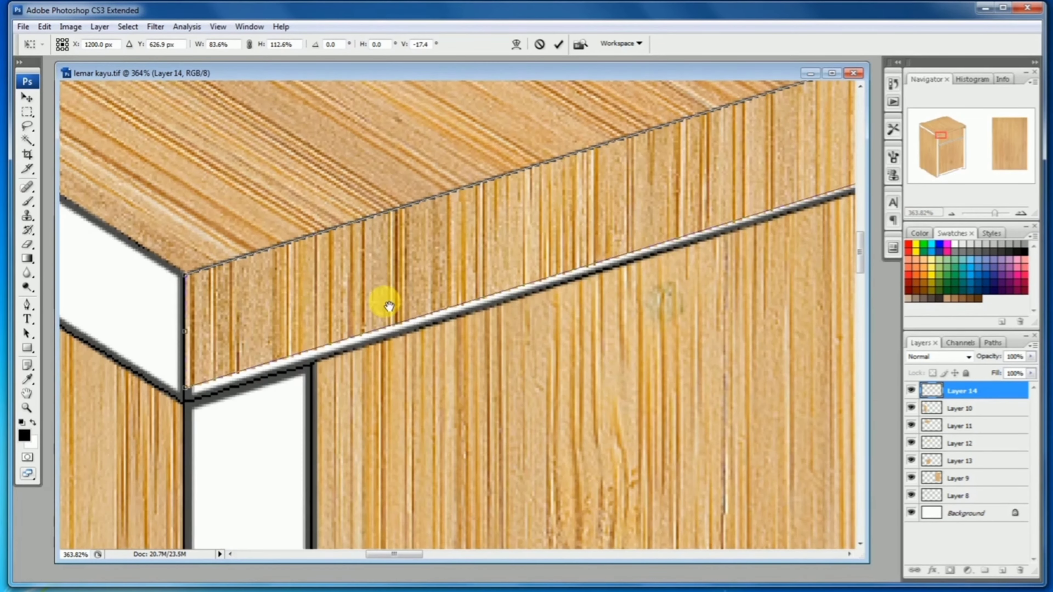
left_click_drag(187, 390, 189, 405)
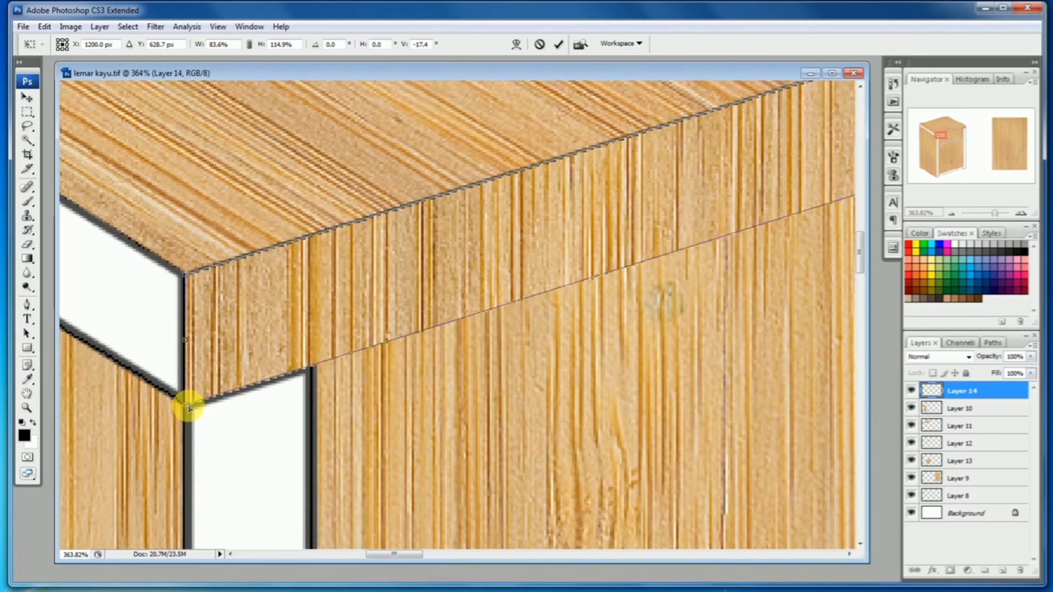
left_click(573, 297, "alt")
left_click(574, 298, "alt")
left_click(499, 297, "alt")
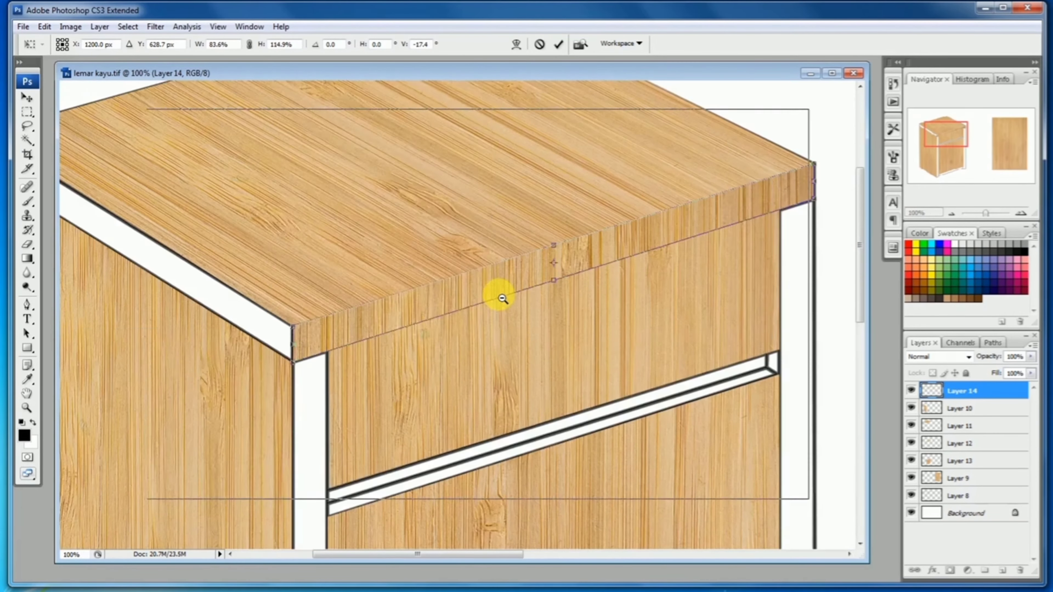
left_click(499, 298, "alt")
left_click(500, 299, "alt")
key("Return")
left_click(498, 305, "alt")
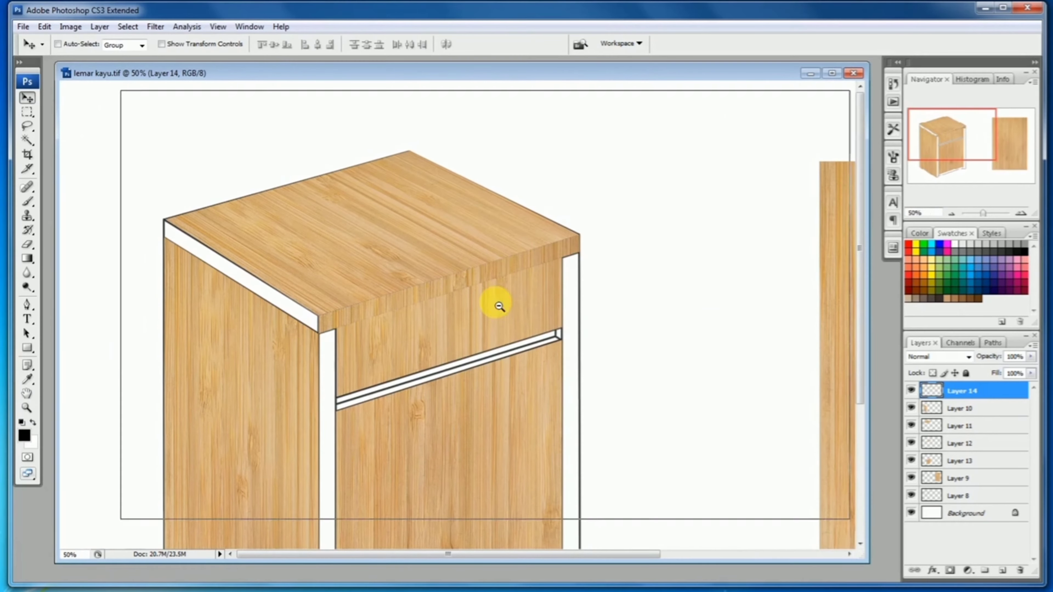
Select another thin full-width strip near the top of the Layer 9 wood texture and duplicate it onto a new layer
left_click(27, 114)
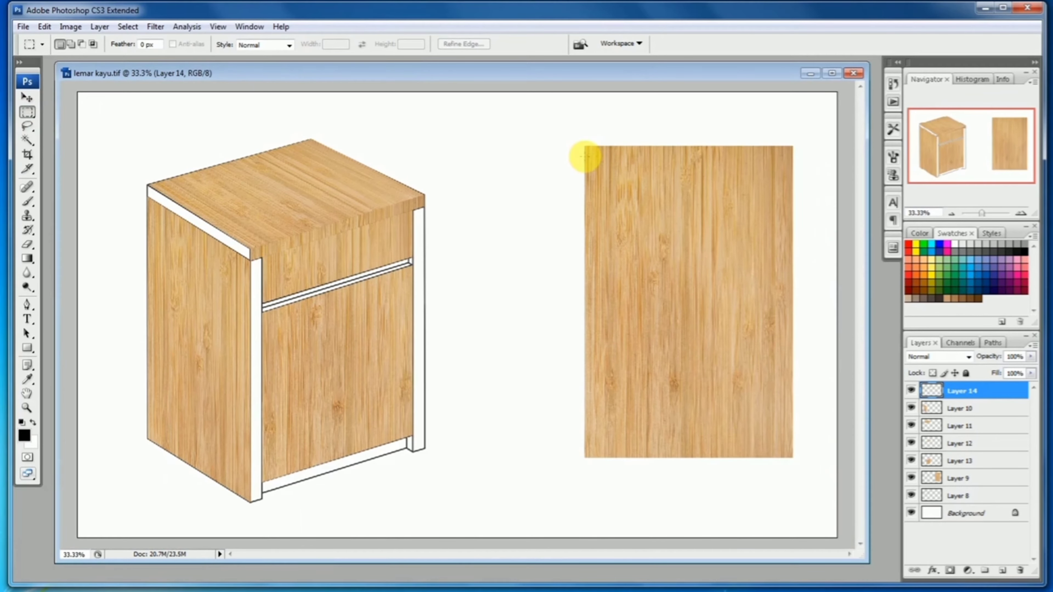
left_click_drag(582, 161, 779, 173)
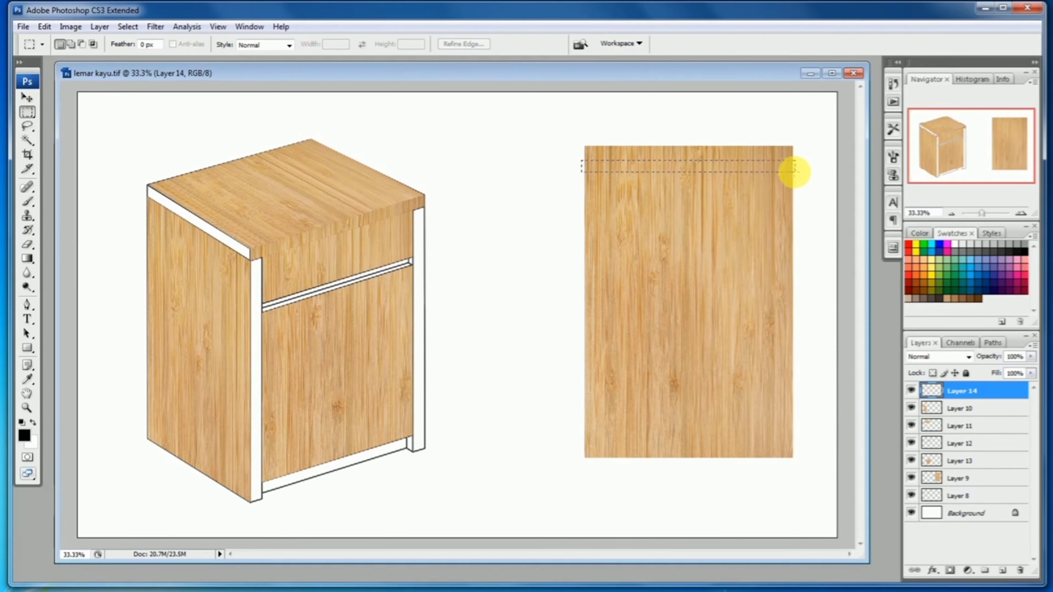
left_click(982, 477)
key("ctrl+j")
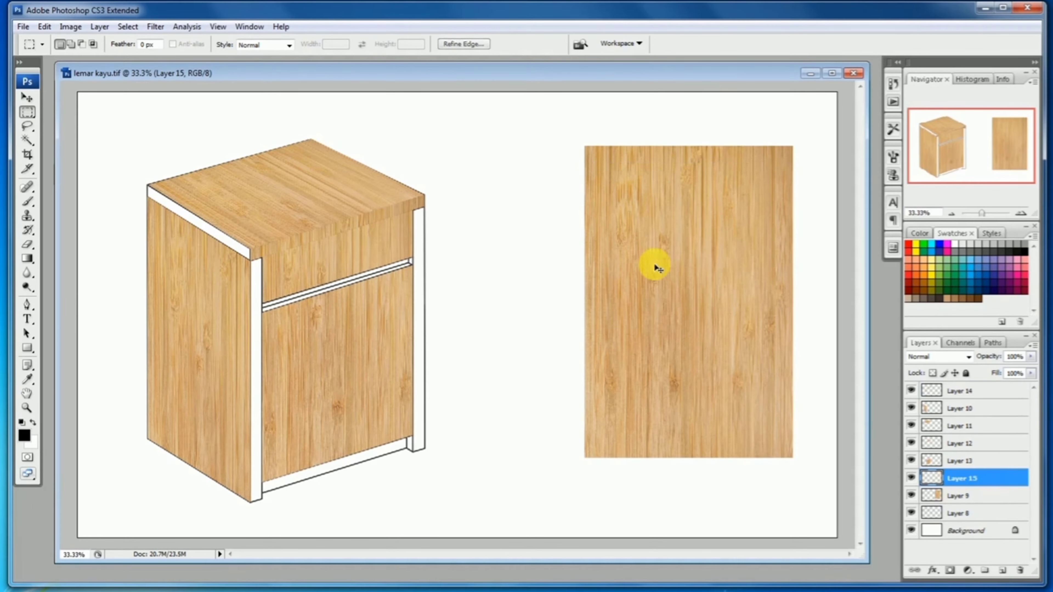
Move the duplicated strip to the tabletop's left side edge and distort it to run from the rear-left corner to the front corner
left_click_drag(618, 161, 178, 202)
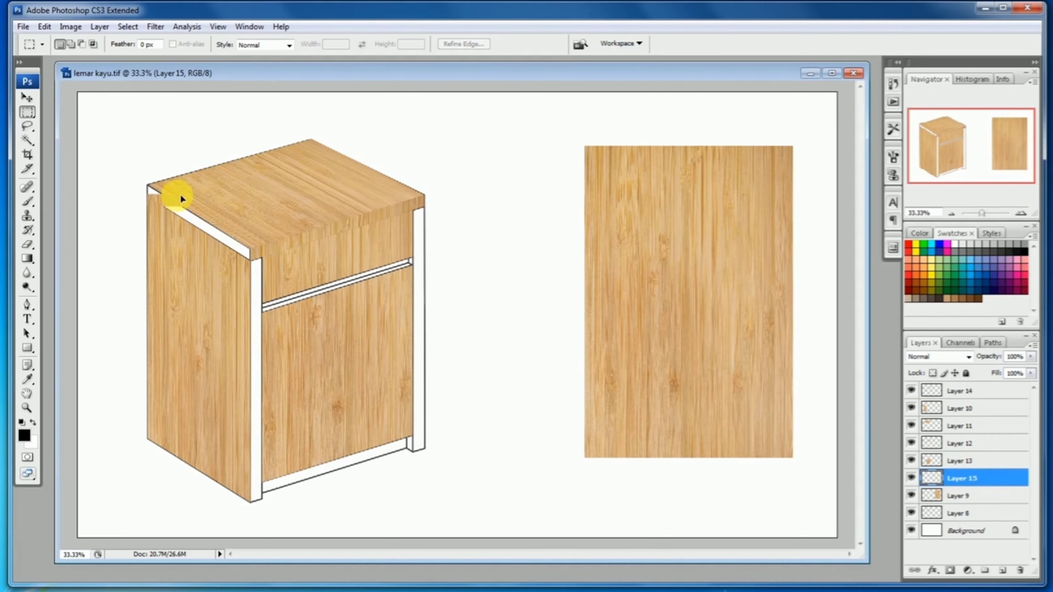
left_click_drag(132, 160, 245, 291)
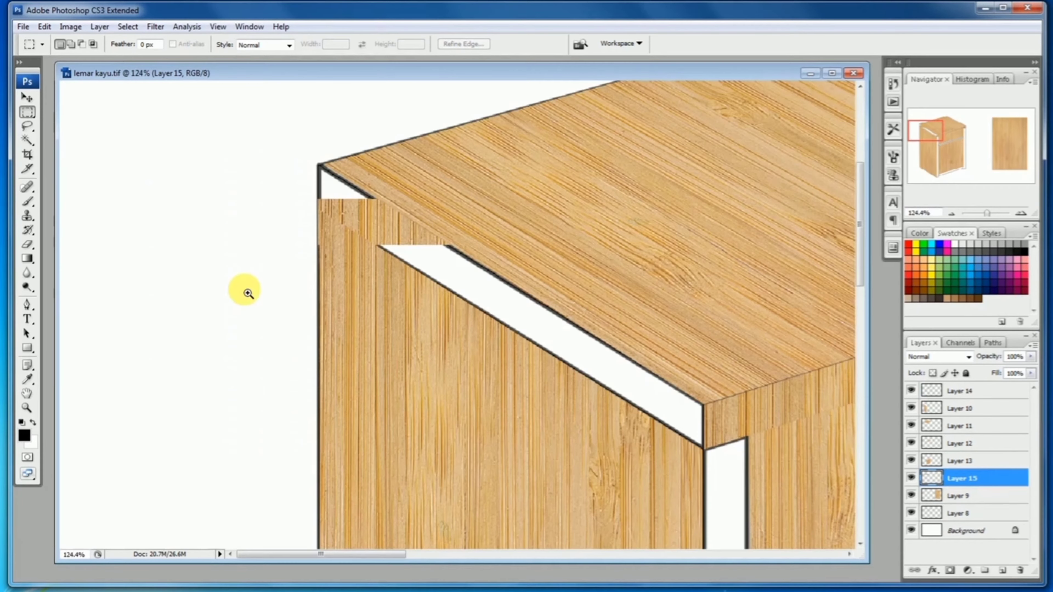
left_click(43, 27)
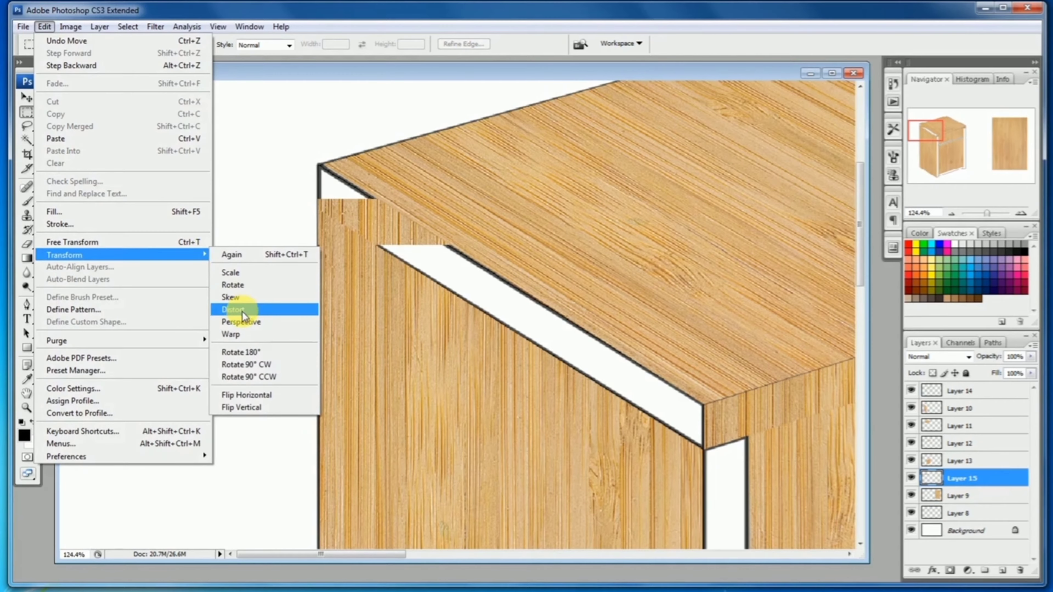
left_click(242, 311)
left_click_drag(336, 211, 229, 245)
left_click_drag(809, 253, 484, 210)
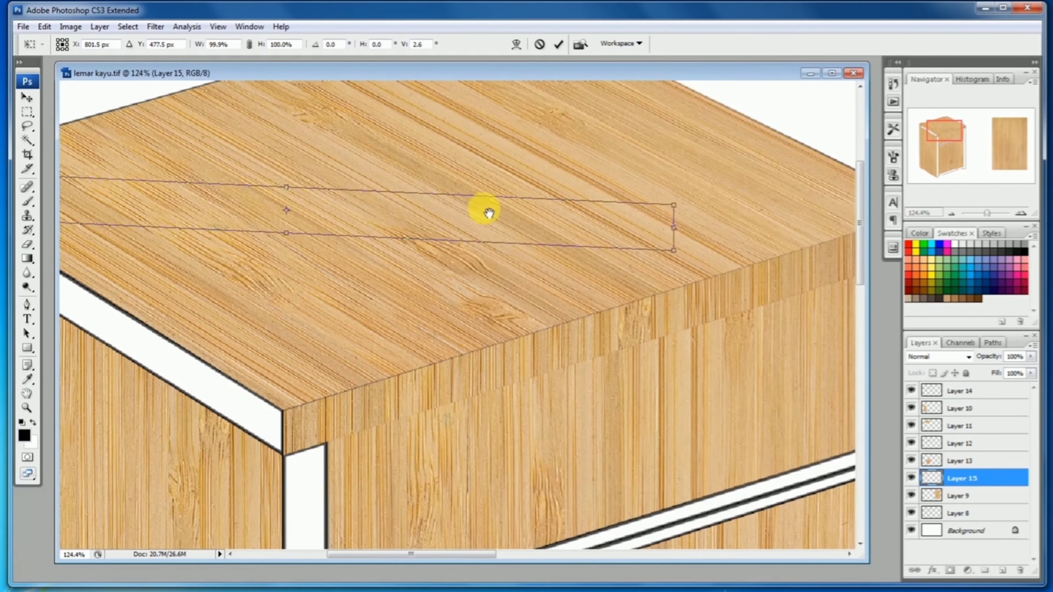
left_click_drag(678, 233, 289, 438)
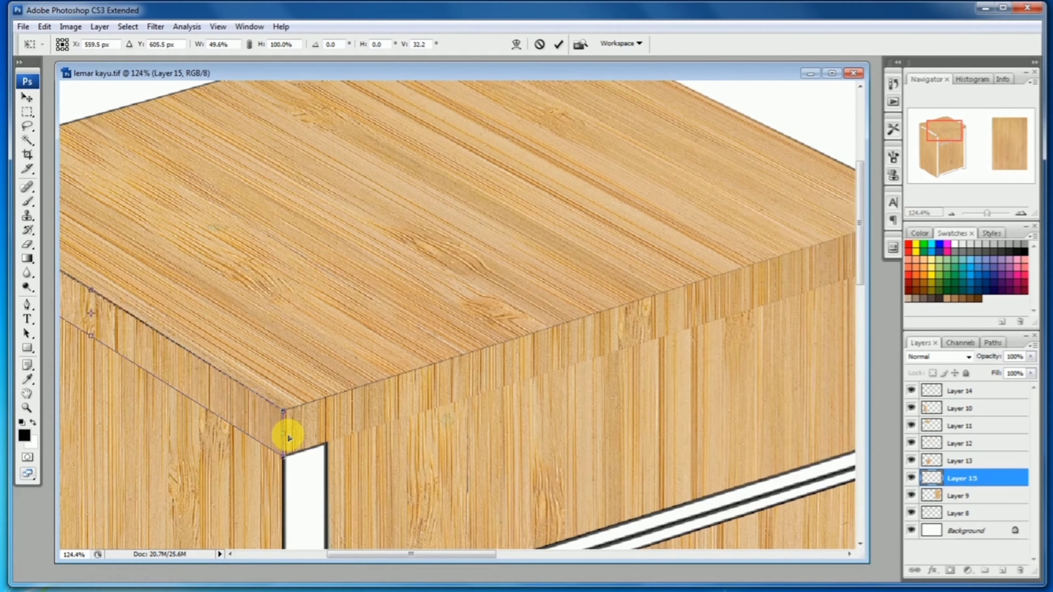
Refine the strip's lower front corner to meet the bottom line of the tabletop's side edge and apply the distortion
left_click(286, 405)
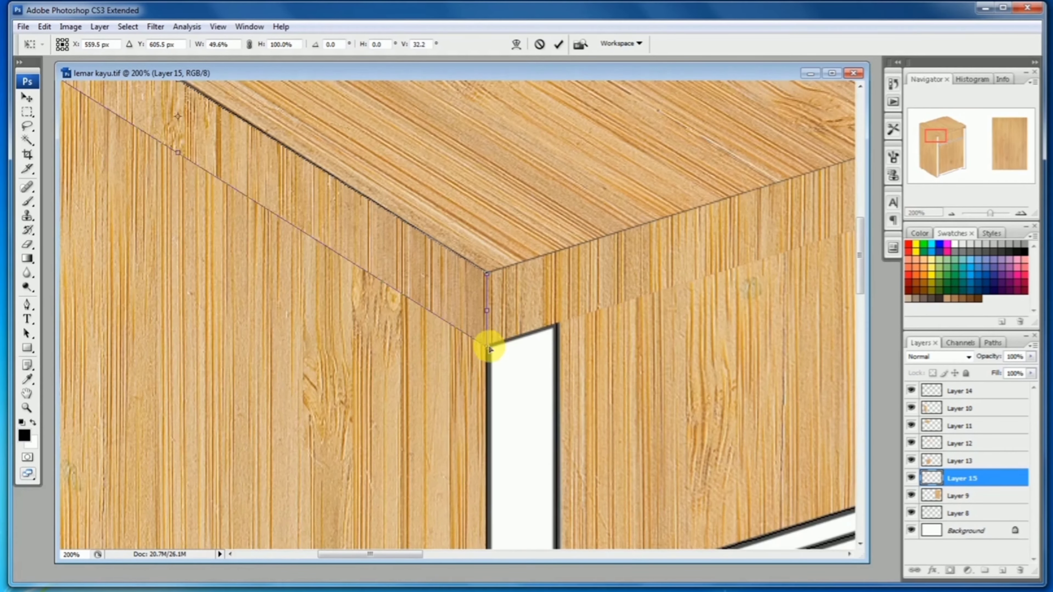
left_click_drag(489, 348, 487, 343)
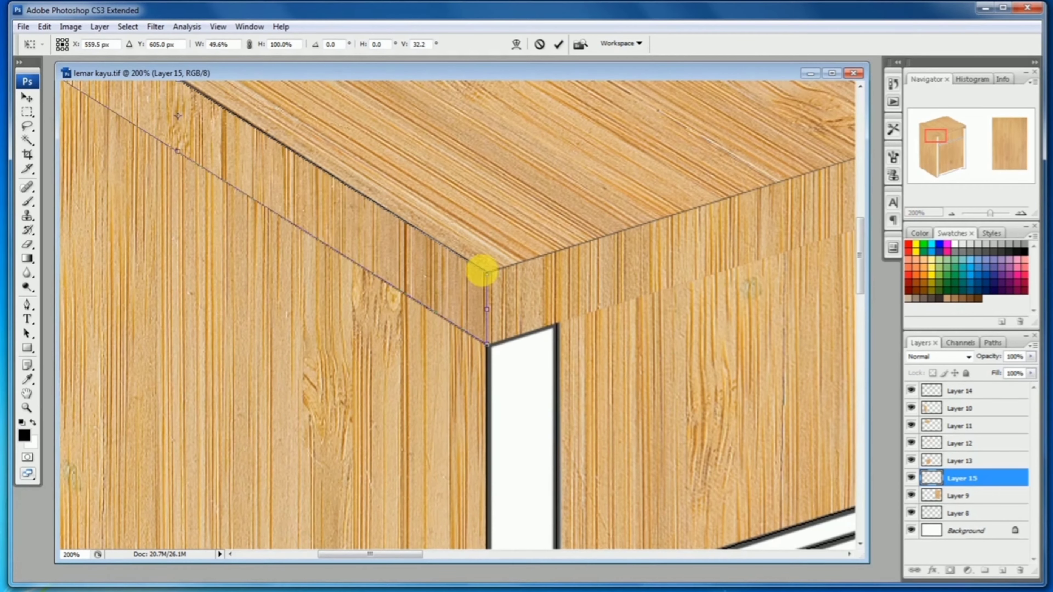
left_click_drag(339, 196, 631, 352)
left_click_drag(386, 234, 535, 414)
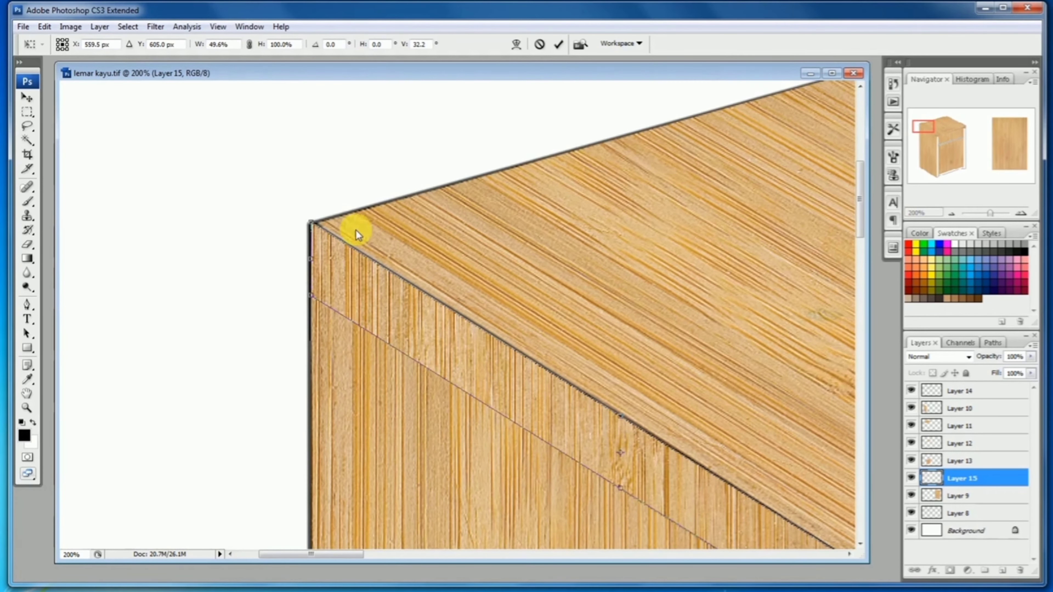
key("ctrl+minus")
key("ctrl+minus")
key("ctrl+minus")
key("ctrl+minus")
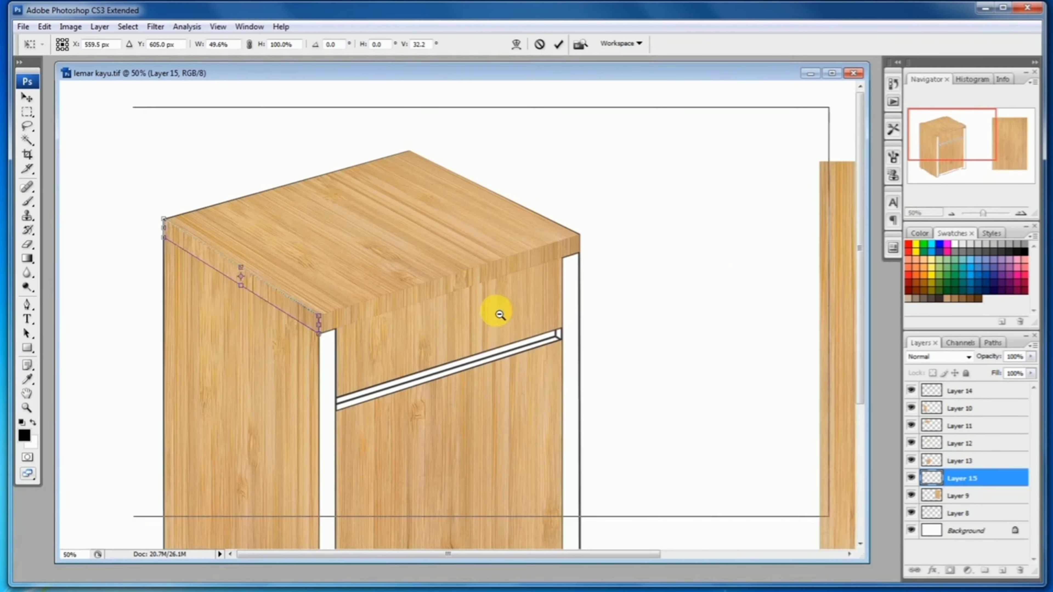
key("Return")
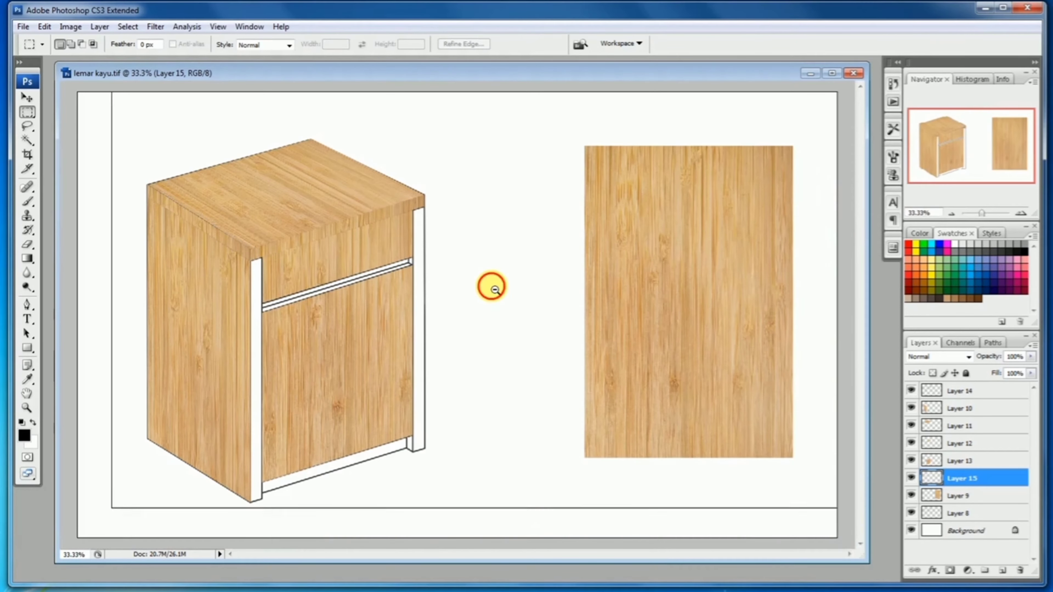
Select a narrow, tall vertical strip in the right half of the Layer 9 wood texture and duplicate it onto a new layer
key("ctrl+minus")
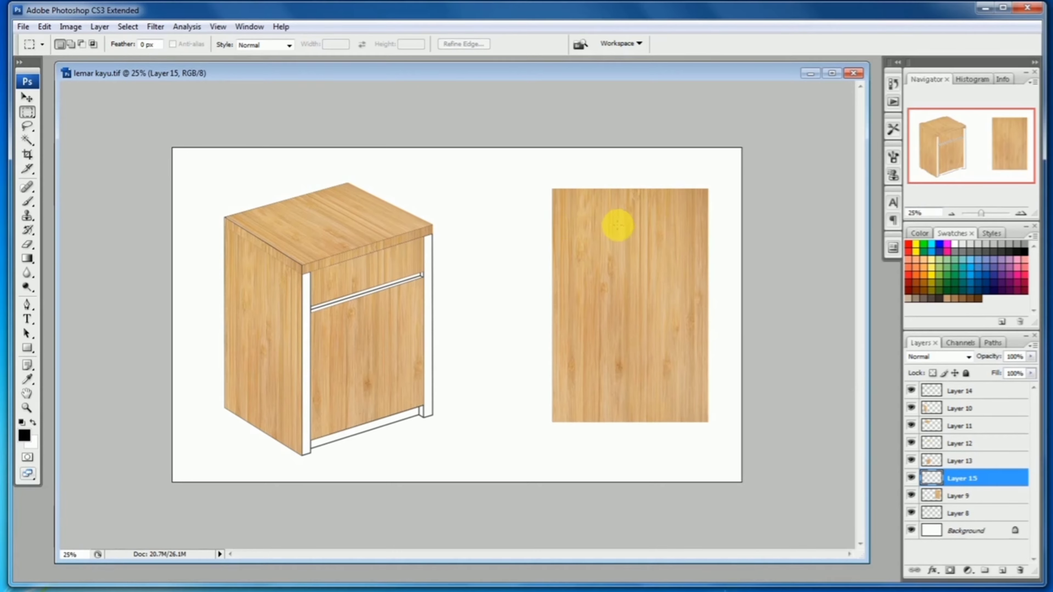
left_click_drag(664, 224, 667, 399)
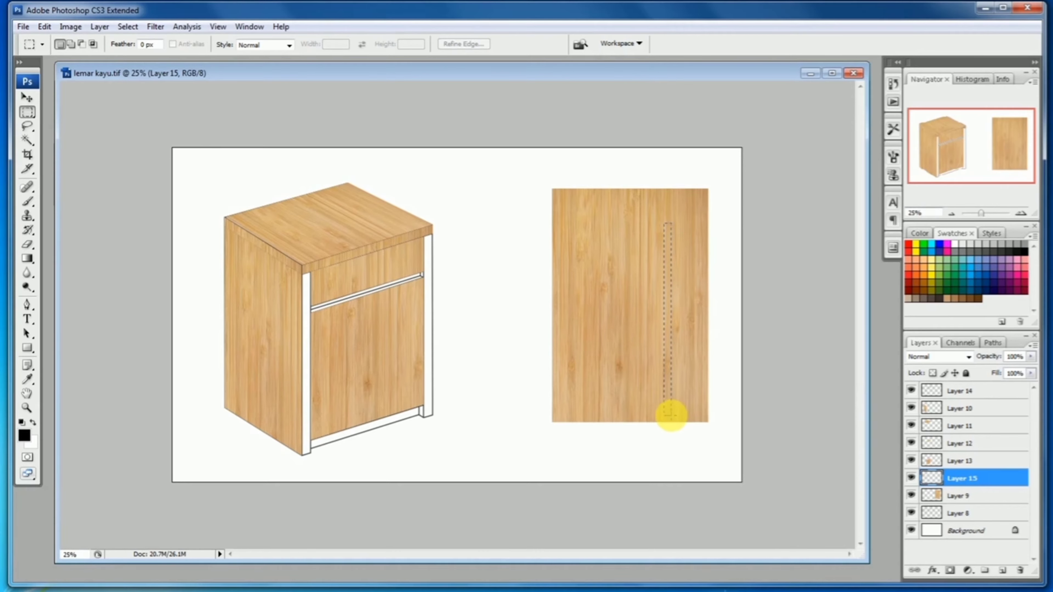
left_click_drag(671, 415, 671, 415)
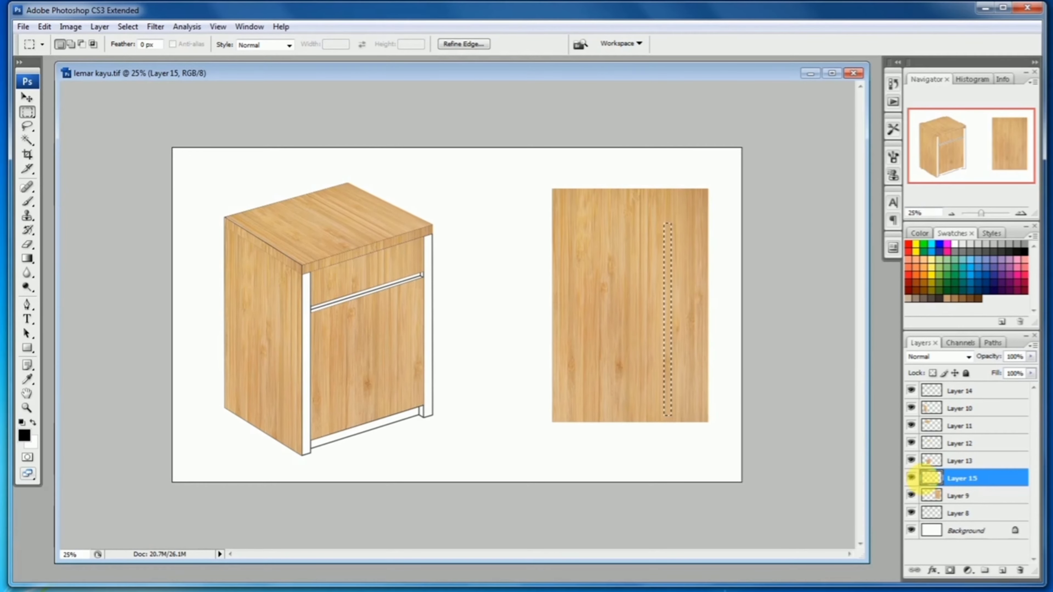
left_click(953, 495)
key("ctrl+j")
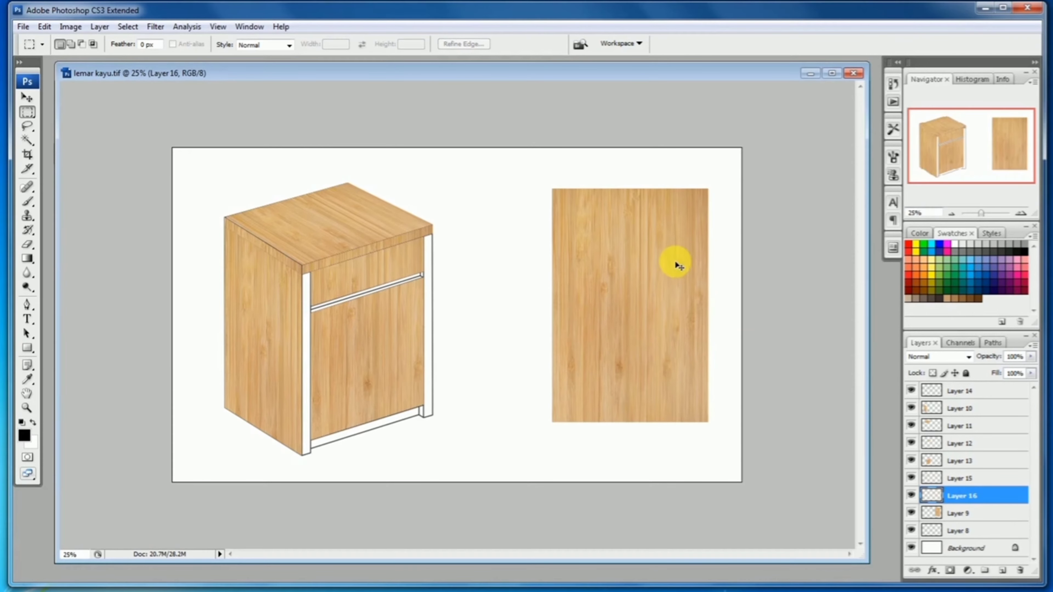
Place the vertical strip over the cabinet's front-left post and distort its upper-right corner to meet the tabletop's underside
left_click_drag(674, 266, 317, 311)
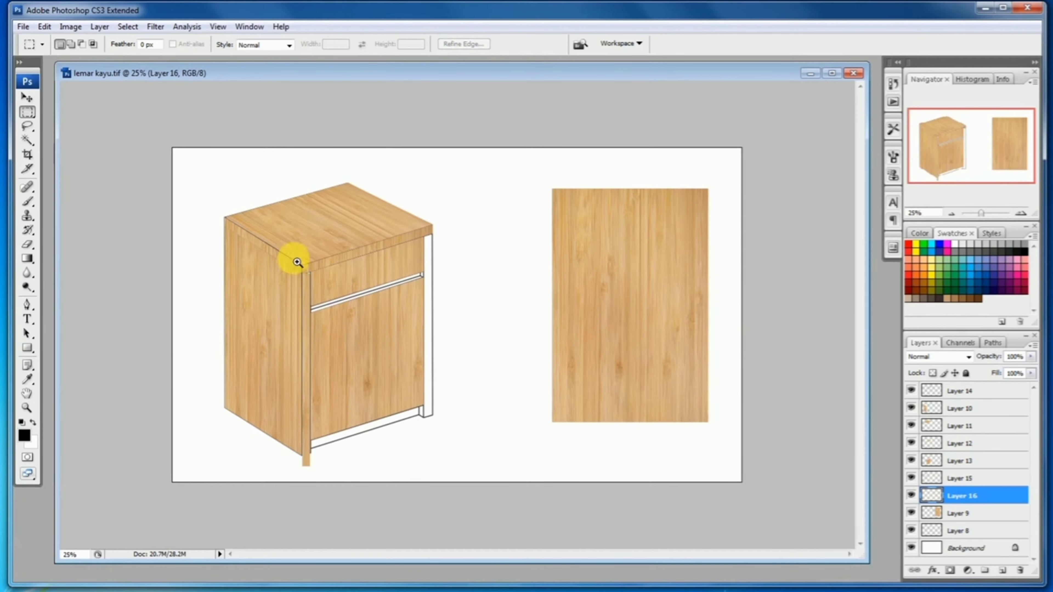
left_click_drag(294, 258, 326, 305)
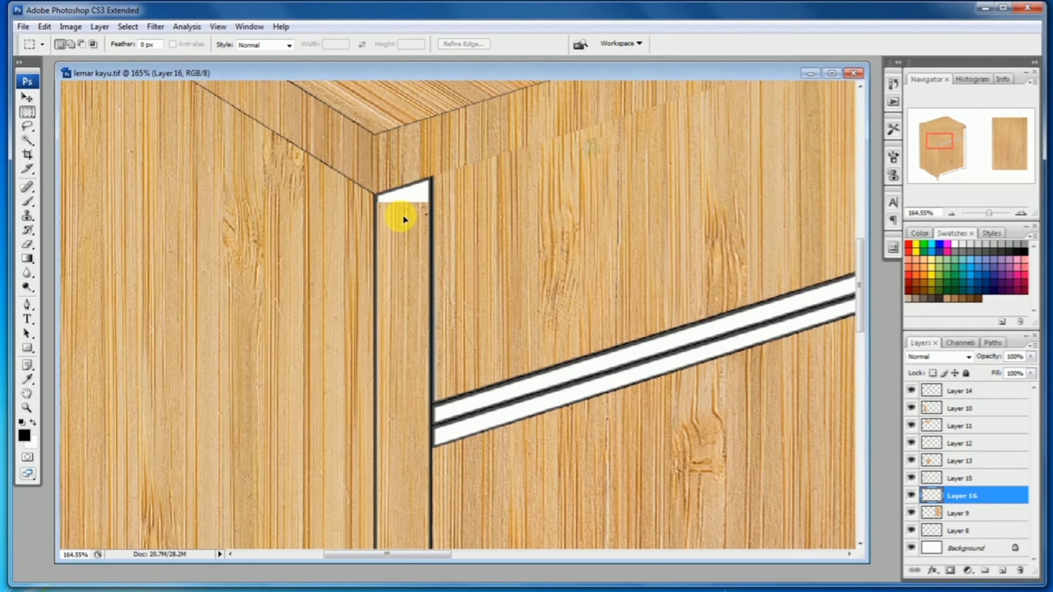
left_click_drag(402, 214, 400, 211)
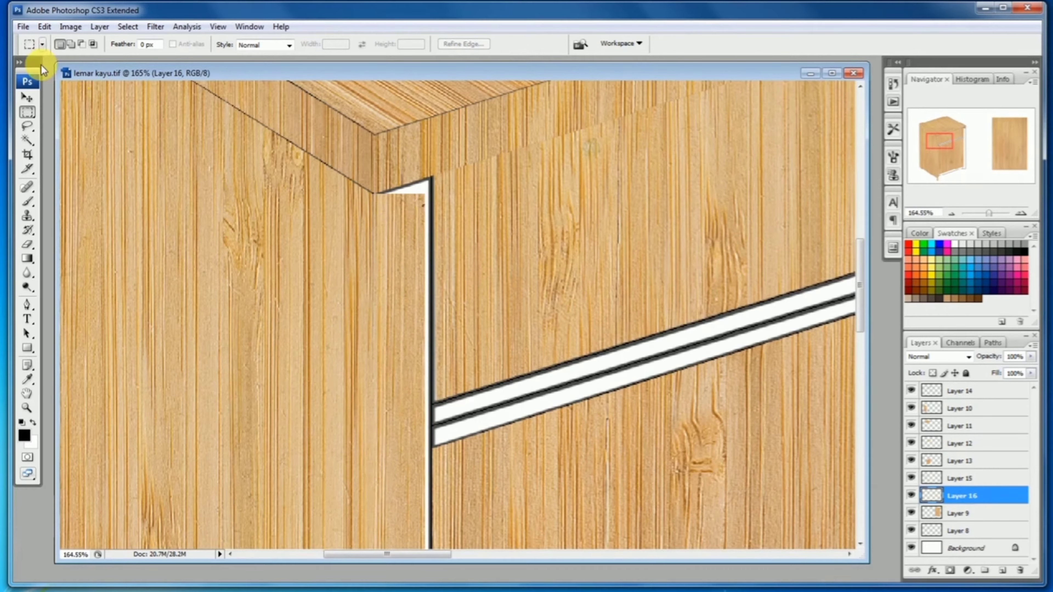
left_click(44, 29)
mouse_move(201, 257)
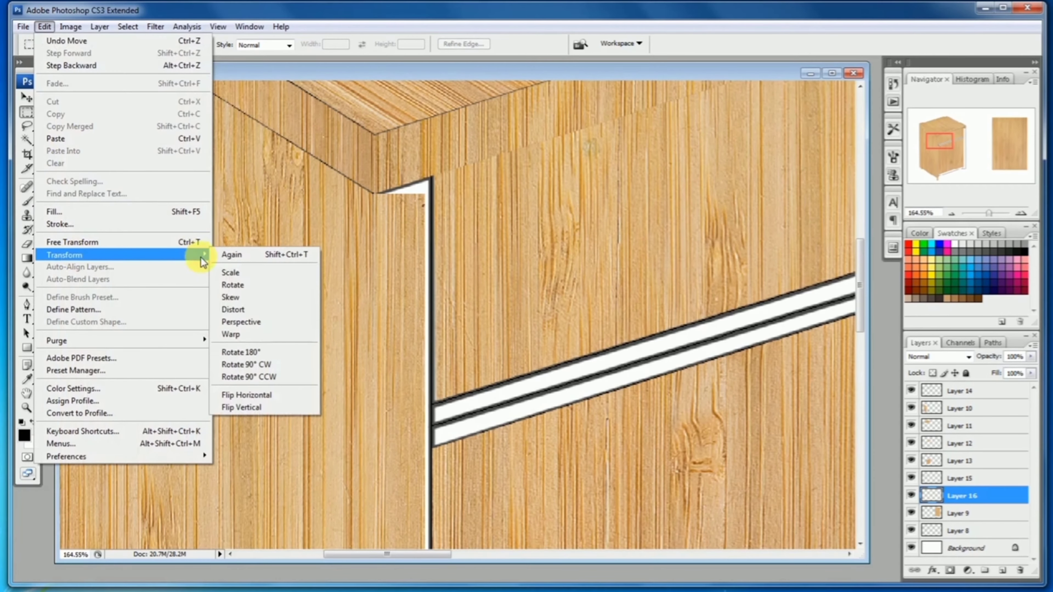
left_click(244, 308)
left_click_drag(430, 193, 435, 183)
Distort the strip's lower end to match the slanted foot of the front-left post and apply the distortion
left_click_drag(434, 405, 486, 147)
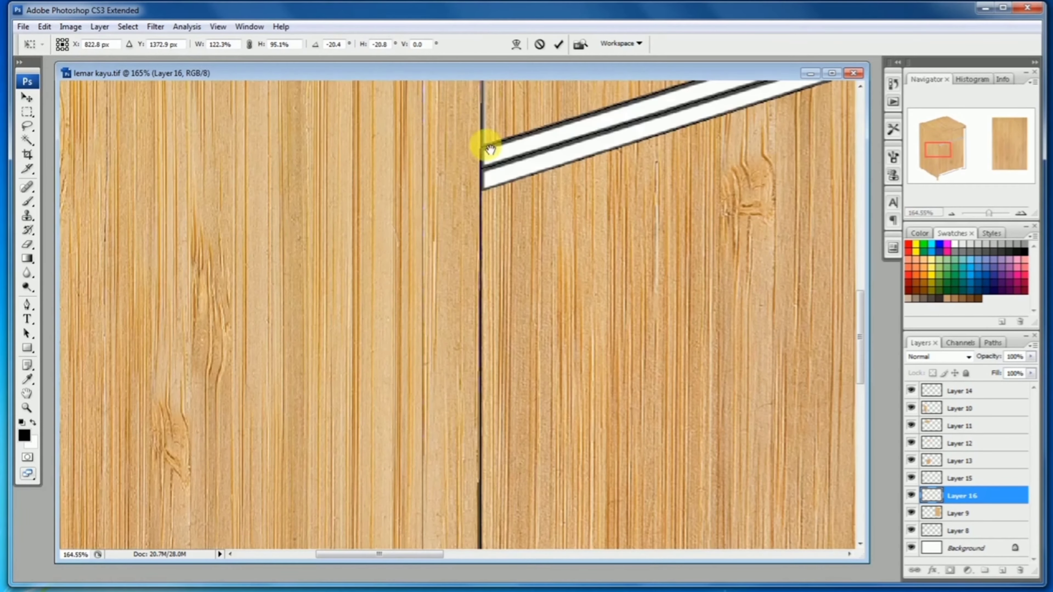
left_click_drag(470, 448, 452, 182)
left_click_drag(440, 435, 436, 137)
left_click_drag(434, 387, 442, 294)
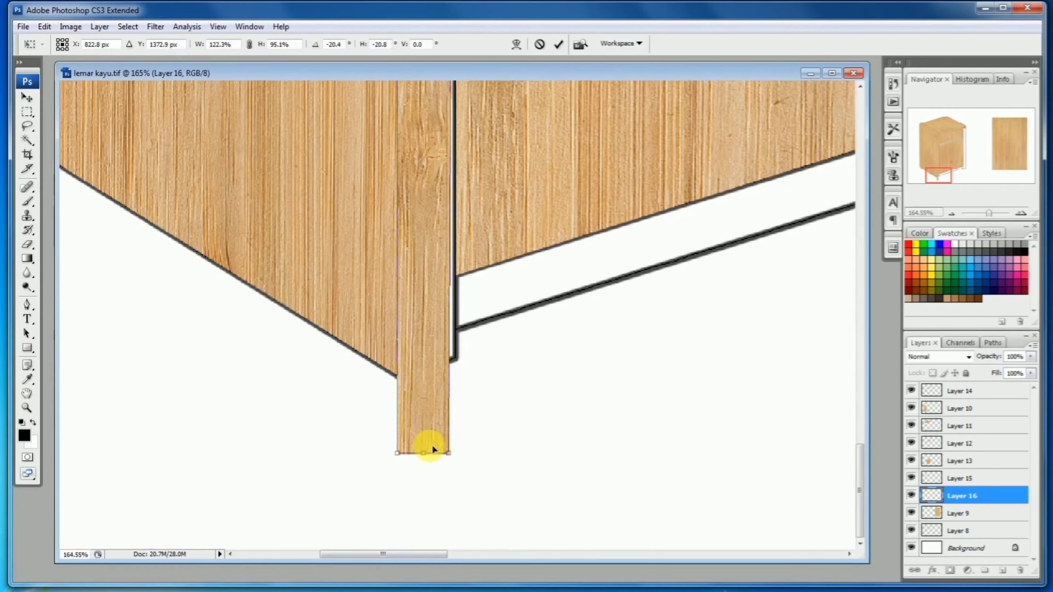
left_click_drag(423, 455, 456, 365)
key("ctrl+minus")
key("ctrl+minus")
key("ctrl+minus")
key("ctrl+minus")
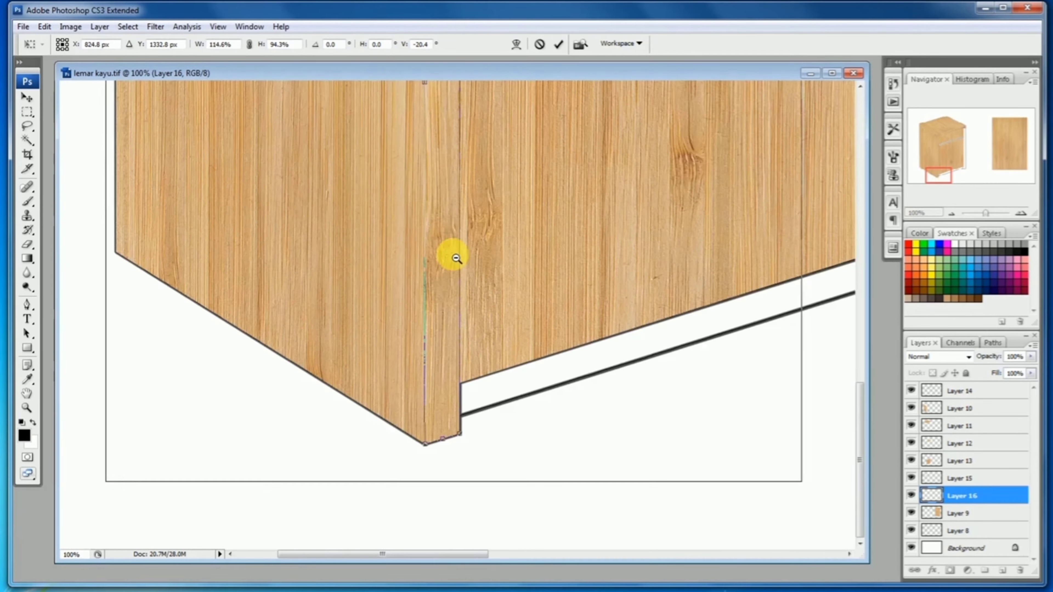
key("Return")
Select a narrow, tall vertical strip near the middle of the Layer 9 wood texture and duplicate it onto a new layer
key("m")
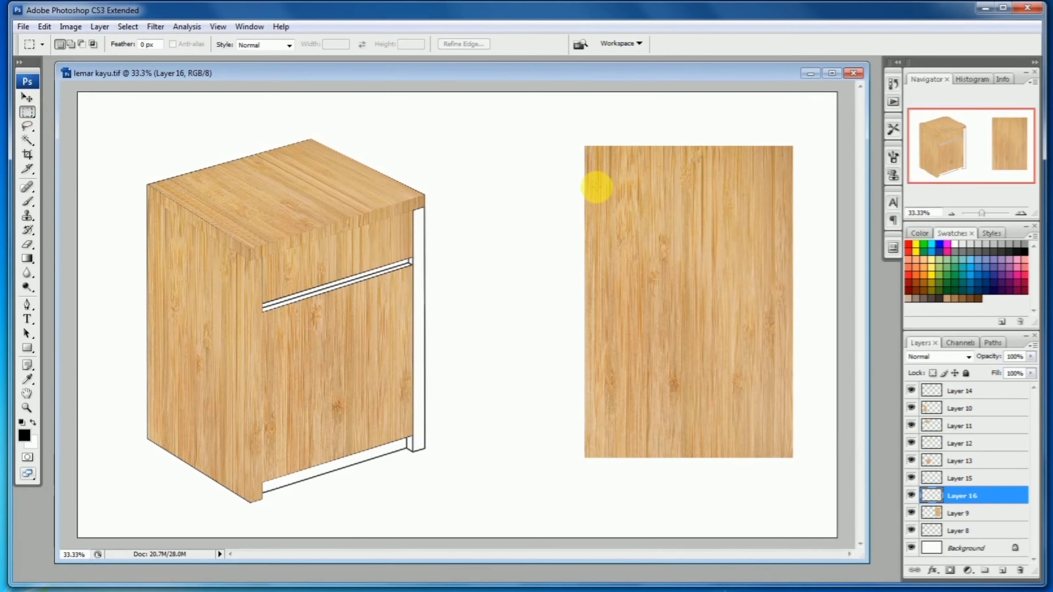
left_click_drag(704, 186, 685, 402)
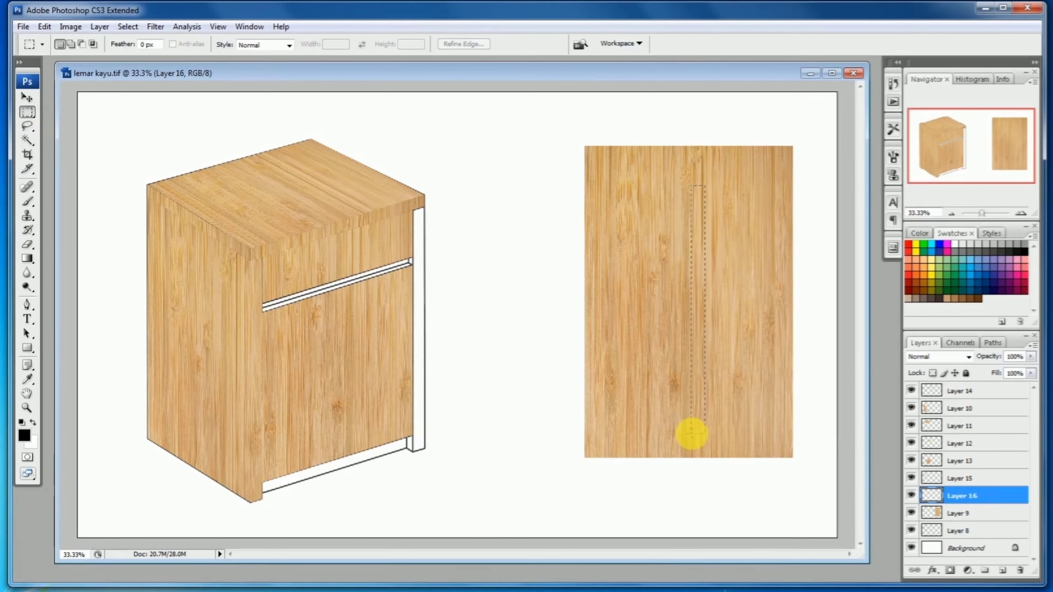
left_click(964, 516)
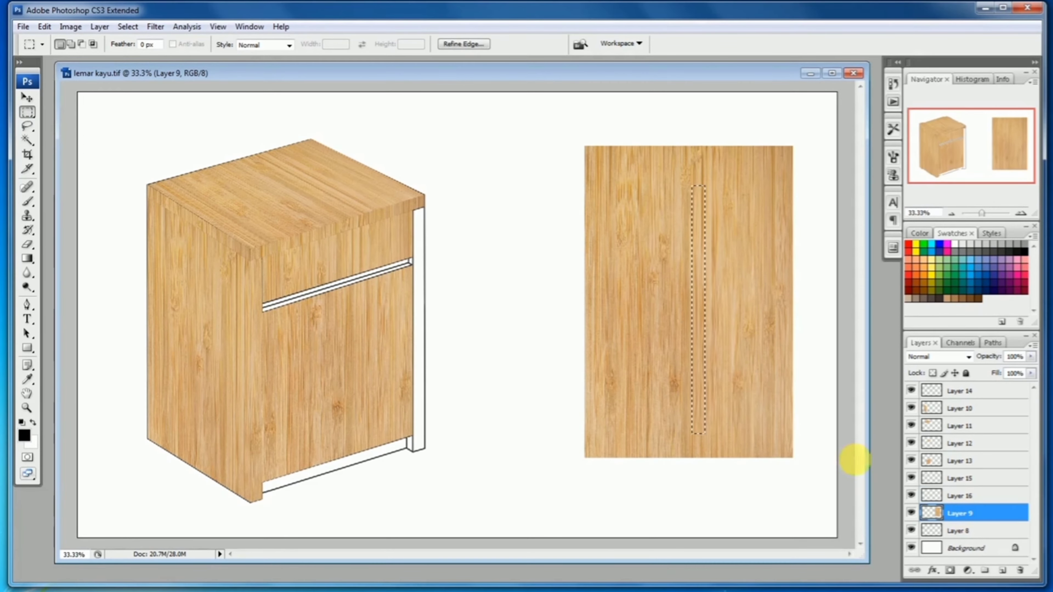
key("ctrl+j")
Place the new strip over the cabinet's right post and distort its upper-right corner to meet the tabletop's underside
left_click(26, 99)
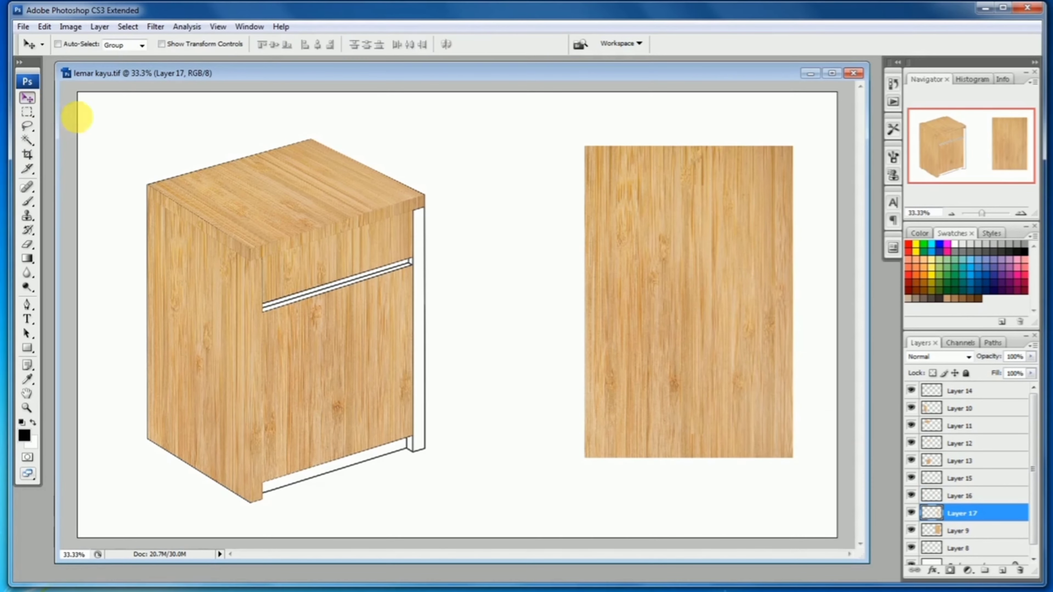
left_click_drag(696, 195, 456, 283)
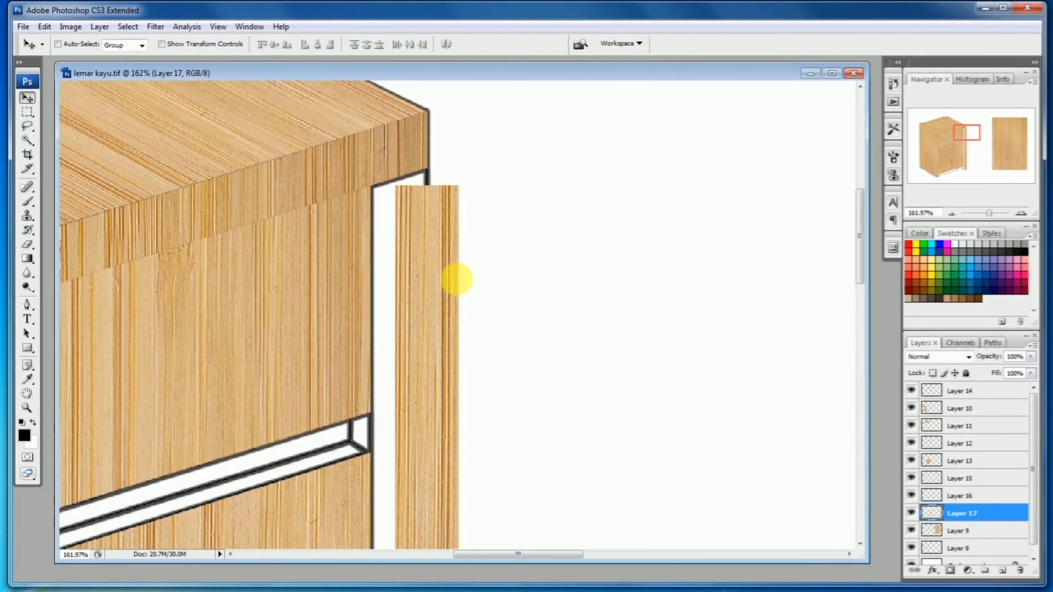
left_click_drag(414, 204, 392, 207)
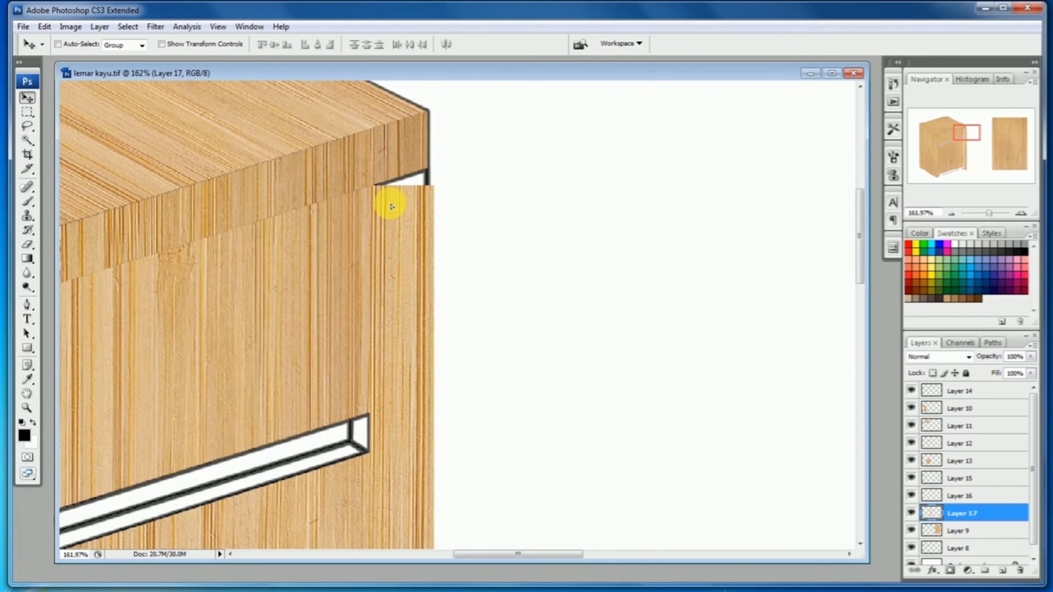
left_click(46, 26)
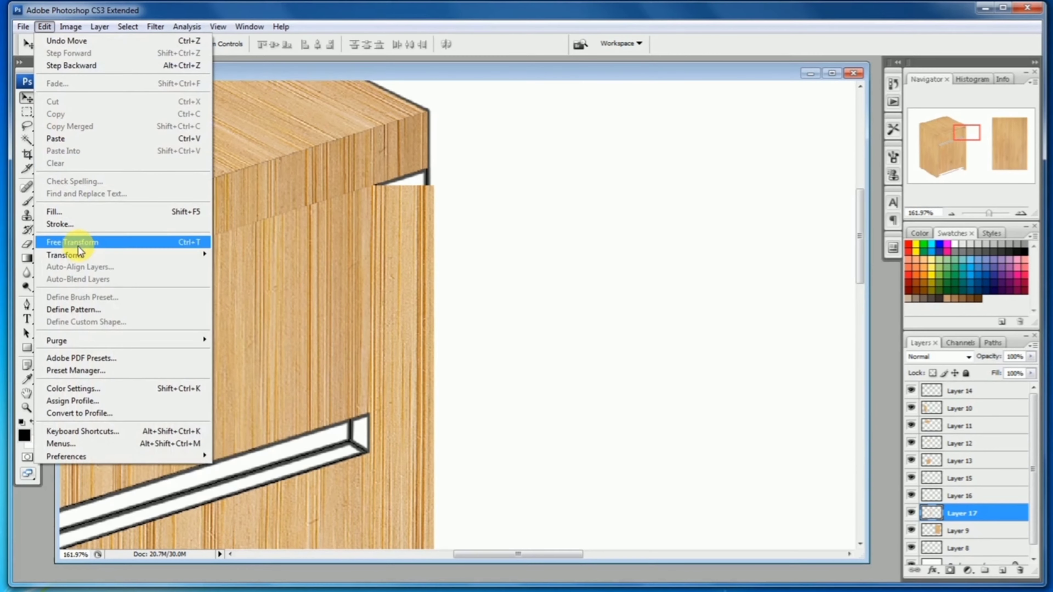
mouse_move(80, 256)
left_click(232, 310)
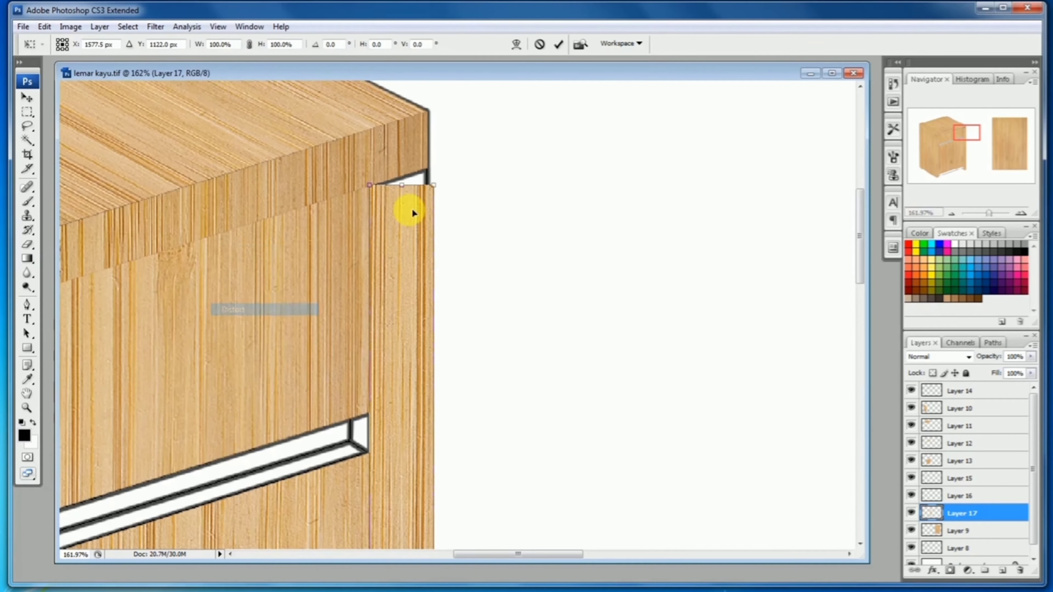
left_click_drag(430, 178, 428, 169)
Raise the strip's two lower corners to the slanted foot of the right post
left_click_drag(408, 465, 466, 102)
left_click_drag(451, 440, 459, 110)
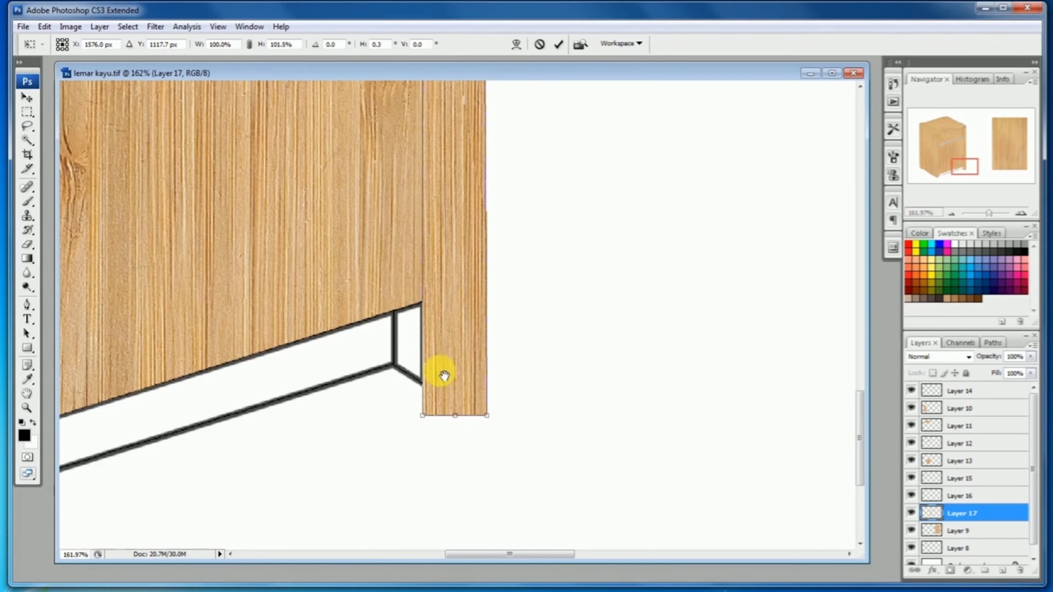
left_click_drag(425, 413, 424, 383)
left_click_drag(486, 415, 482, 368)
Fine-tune the strip's lower-right corner to the outline of the right post's foot and apply the distortion
left_click_drag(460, 324, 498, 428)
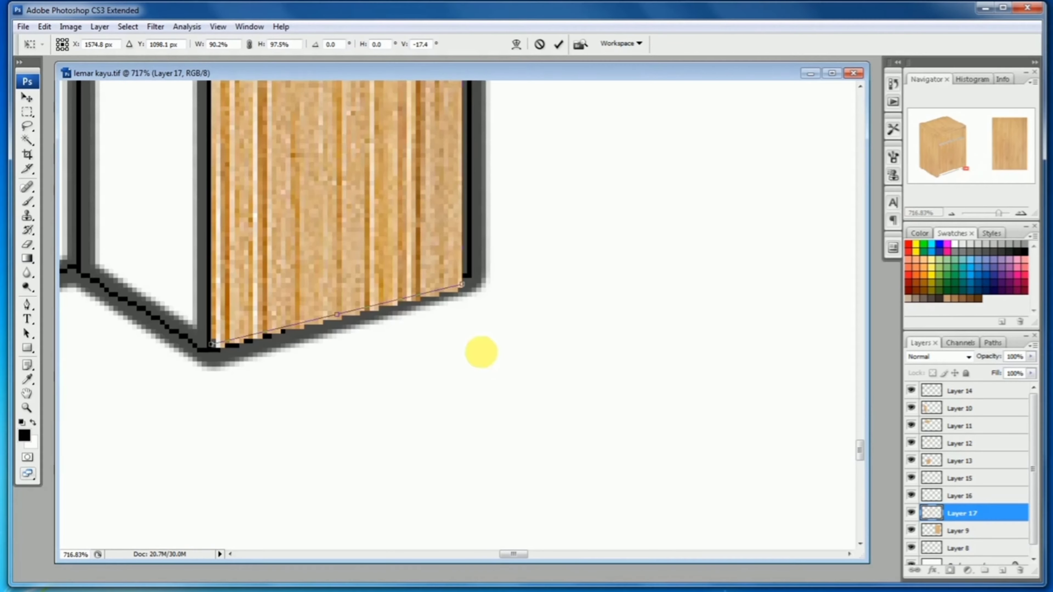
mouse_move(463, 285)
left_mouse_down()
mouse_move(470, 275)
mouse_move(467, 284)
left_mouse_up()
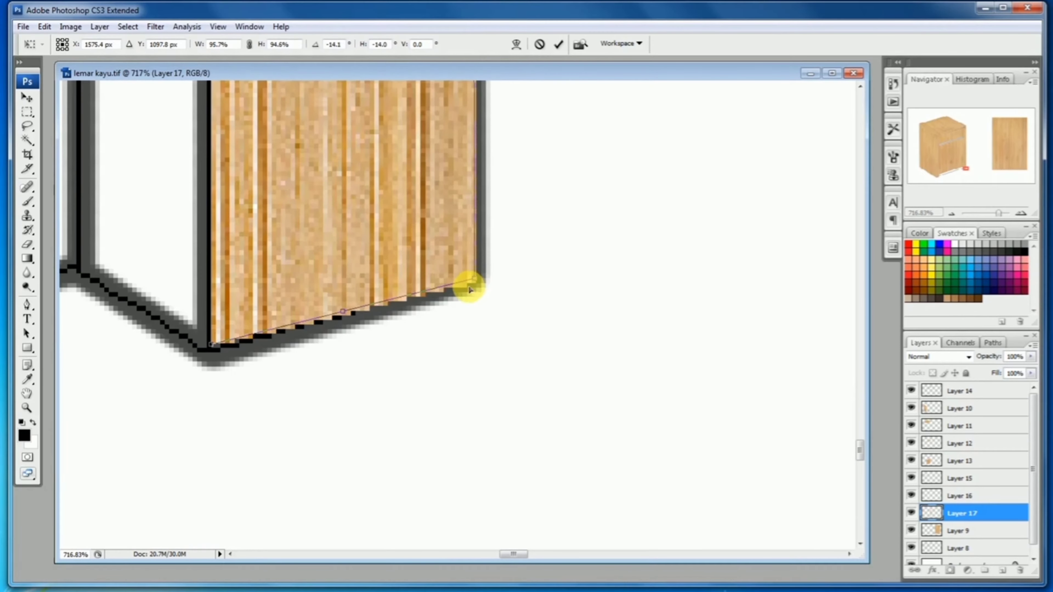
key("Return")
left_click(470, 289, "alt")
left_click(468, 287, "alt")
left_click(465, 287, "alt")
left_click(434, 314, "alt")
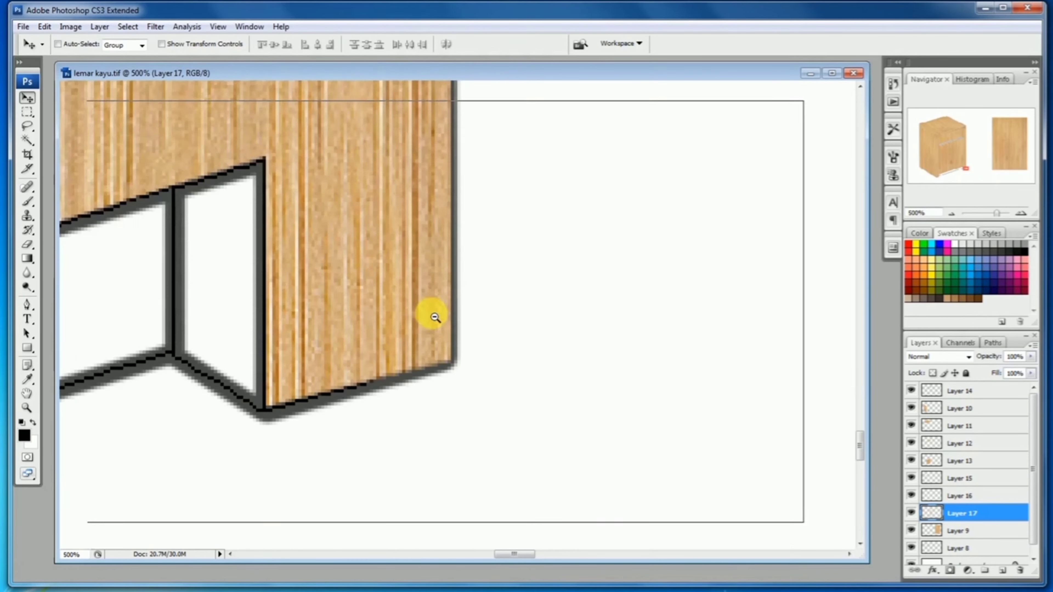
left_click(420, 329, "alt")
left_click(419, 329, "alt")
left_click(418, 323, "alt")
left_click(418, 322, "alt")
left_click(418, 329, "alt")
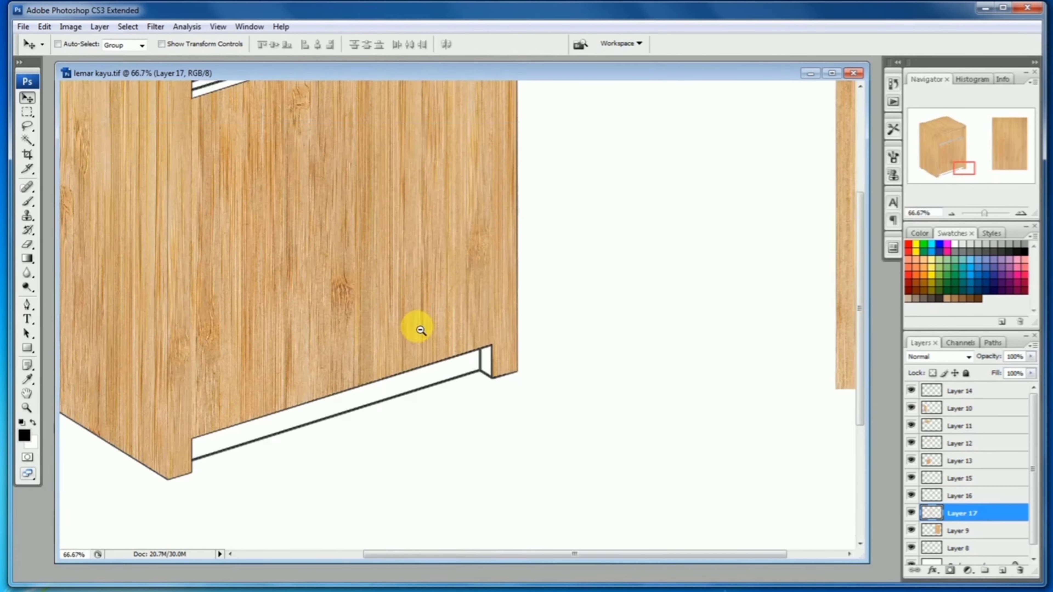
left_click(417, 327, "alt")
left_click(398, 315, "alt")
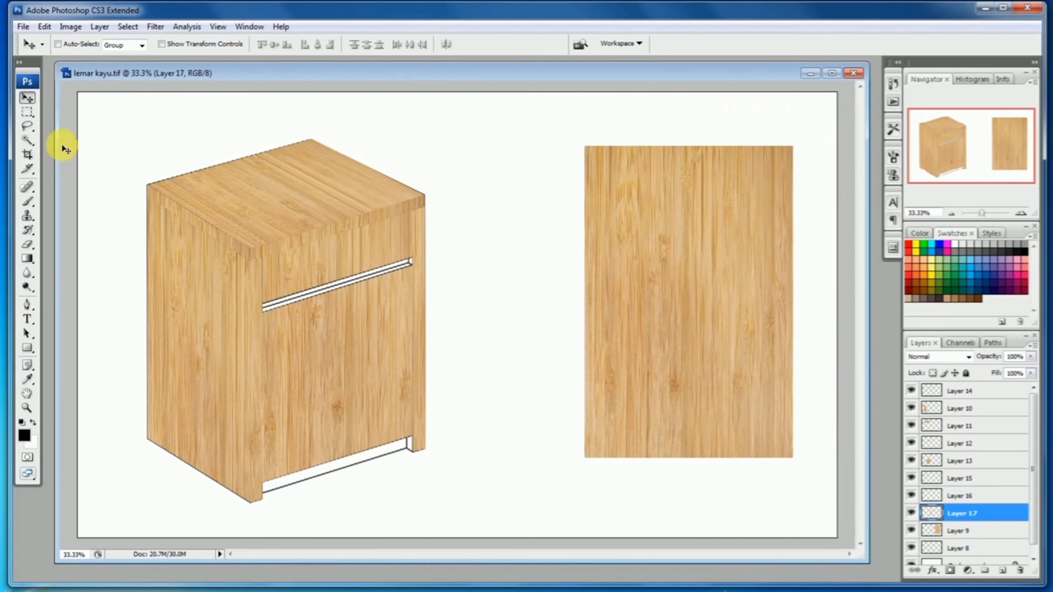
Select a thin horizontal strip near the bottom of the wood texture, spanning nearly its full width, and duplicate it onto a new layer
left_click(28, 112)
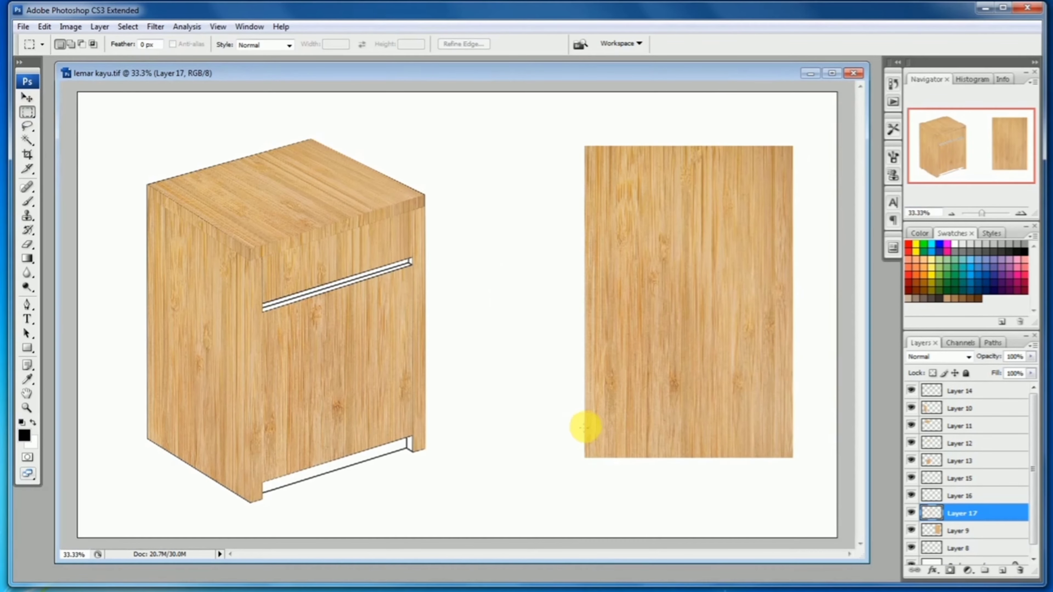
left_click_drag(585, 427, 780, 442)
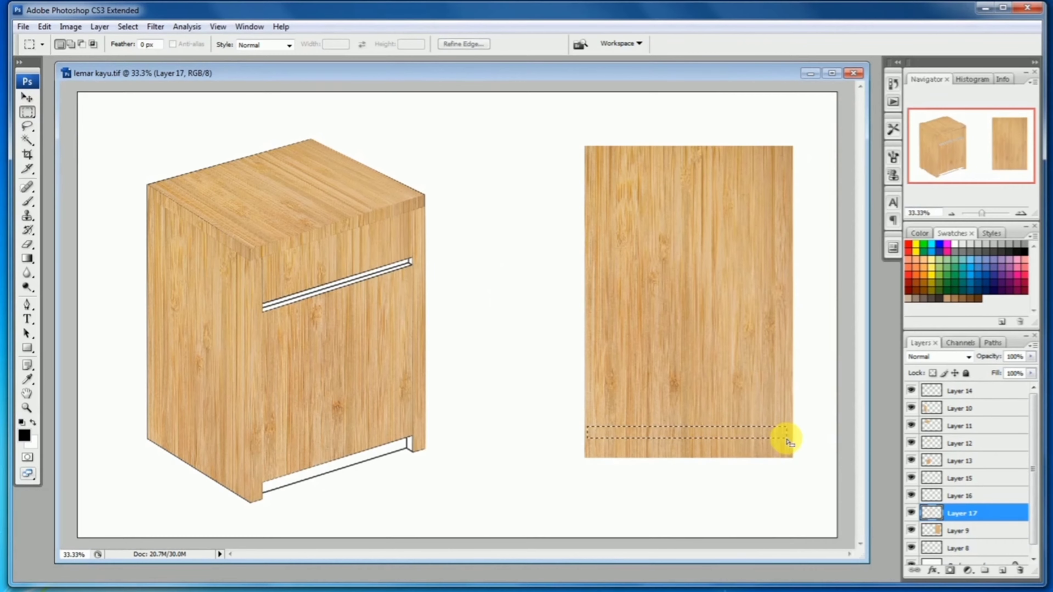
key("ctrl+j")
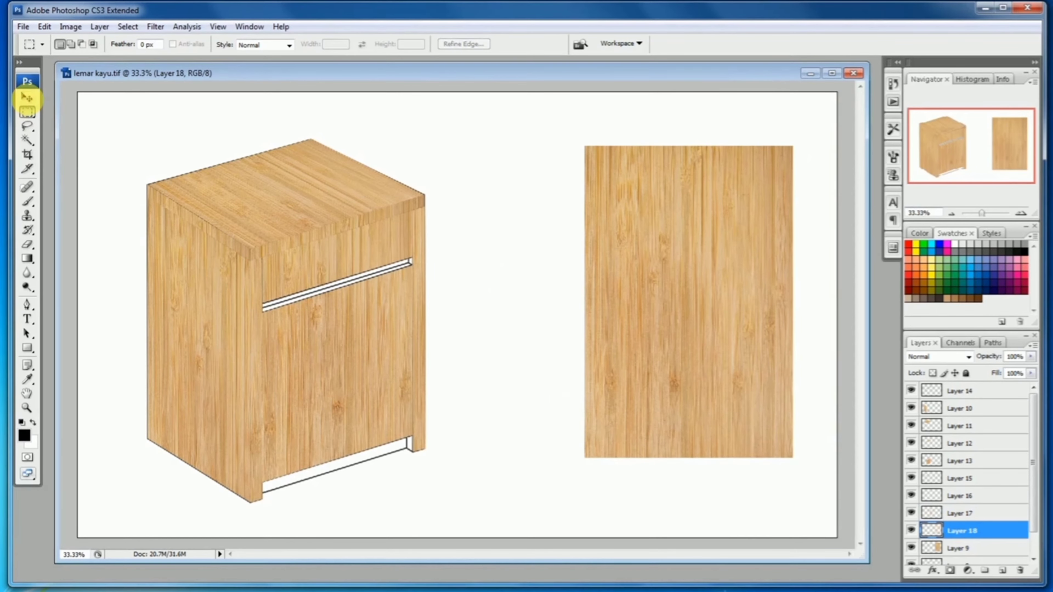
Place the new strip at the left end of the cabinet's bottom rail and distort its lower-left corner to the rail's outline
left_click(28, 97)
left_click_drag(678, 431, 360, 483)
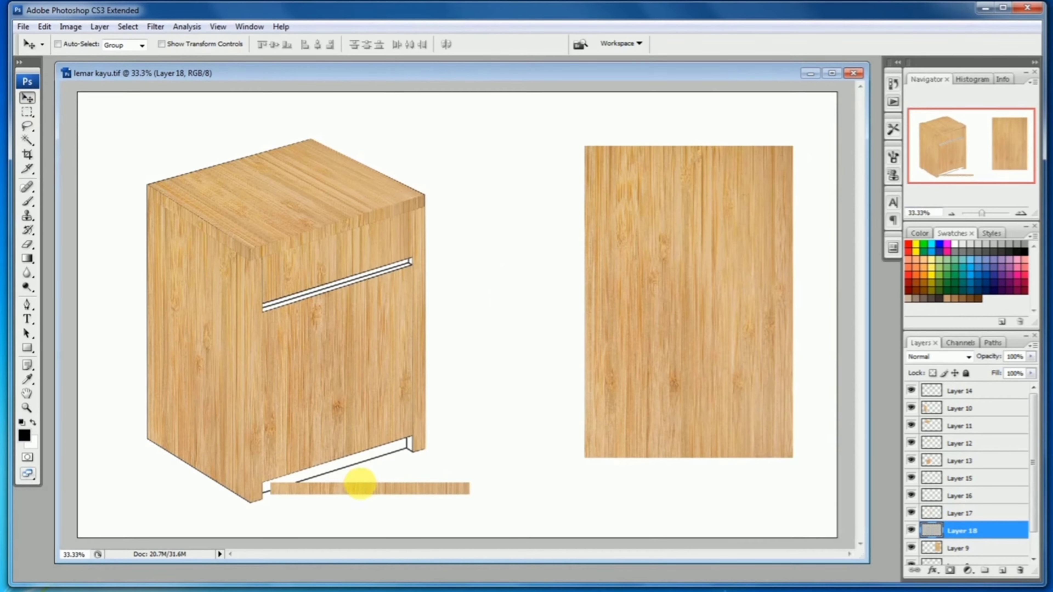
left_click_drag(256, 472, 333, 522)
left_click_drag(272, 209, 215, 204)
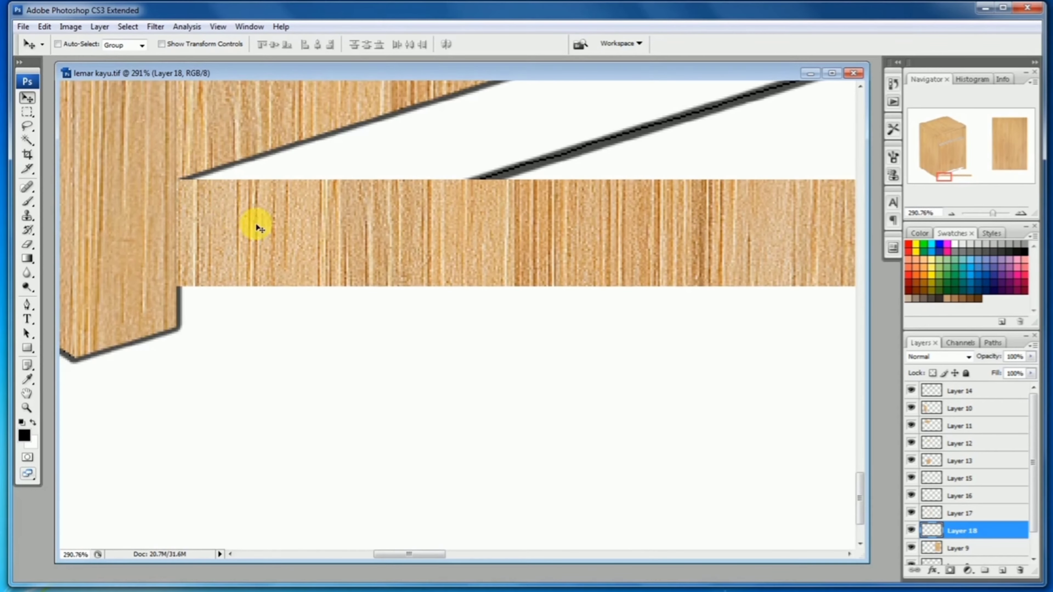
left_click(44, 27)
mouse_move(134, 254)
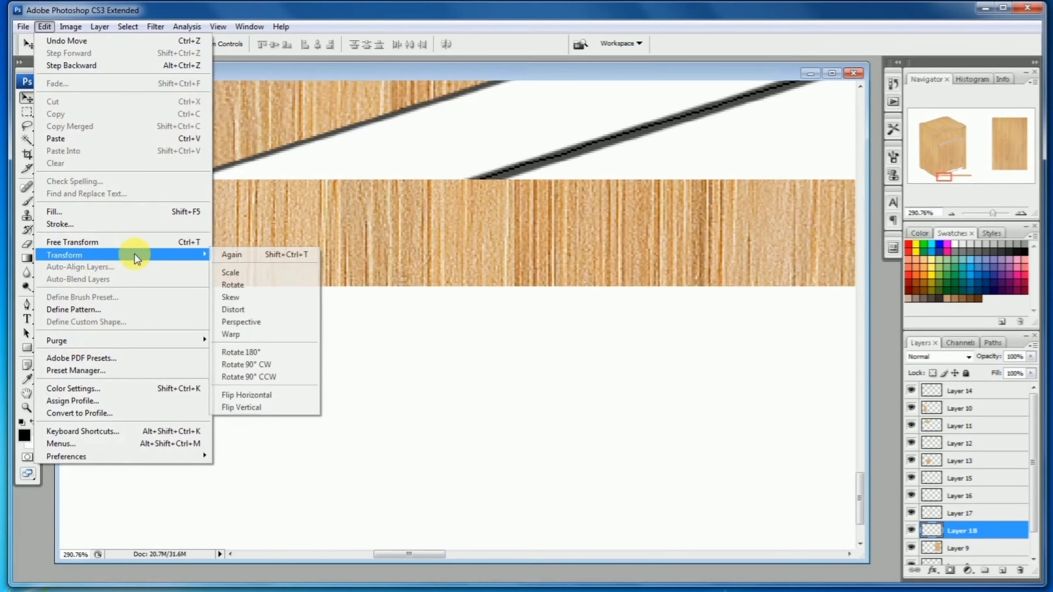
left_click(240, 320)
mouse_move(177, 287)
left_mouse_down()
mouse_move(191, 273)
mouse_move(183, 275)
left_mouse_up()
Raise and shorten the strip's right end to meet the right end of the slanted bottom rail
key("ctrl+minus")
key("ctrl+minus")
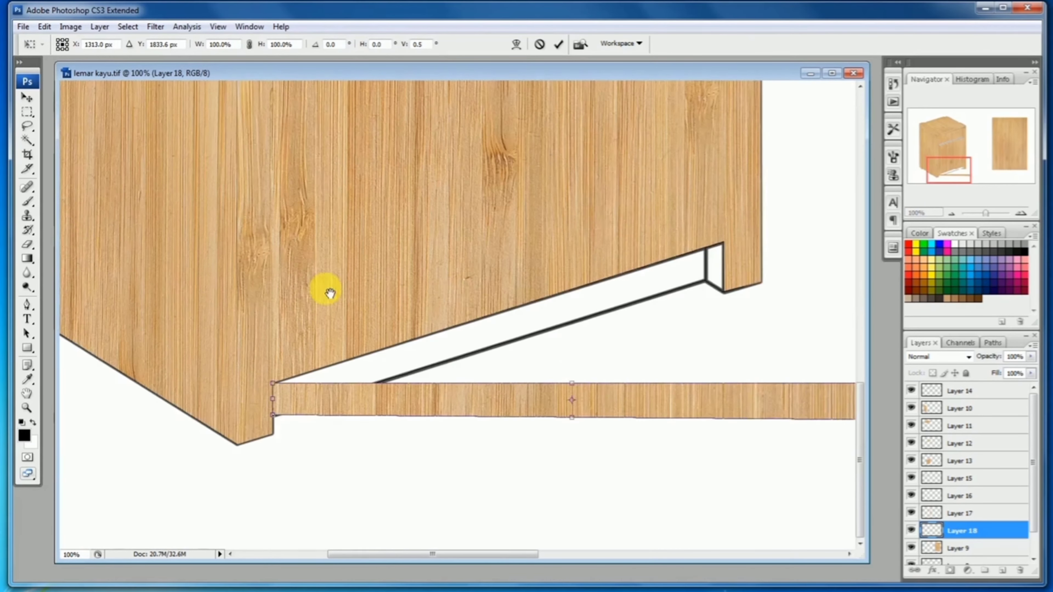
scroll(373, 297, "right", 5)
left_click_drag(644, 405, 481, 271)
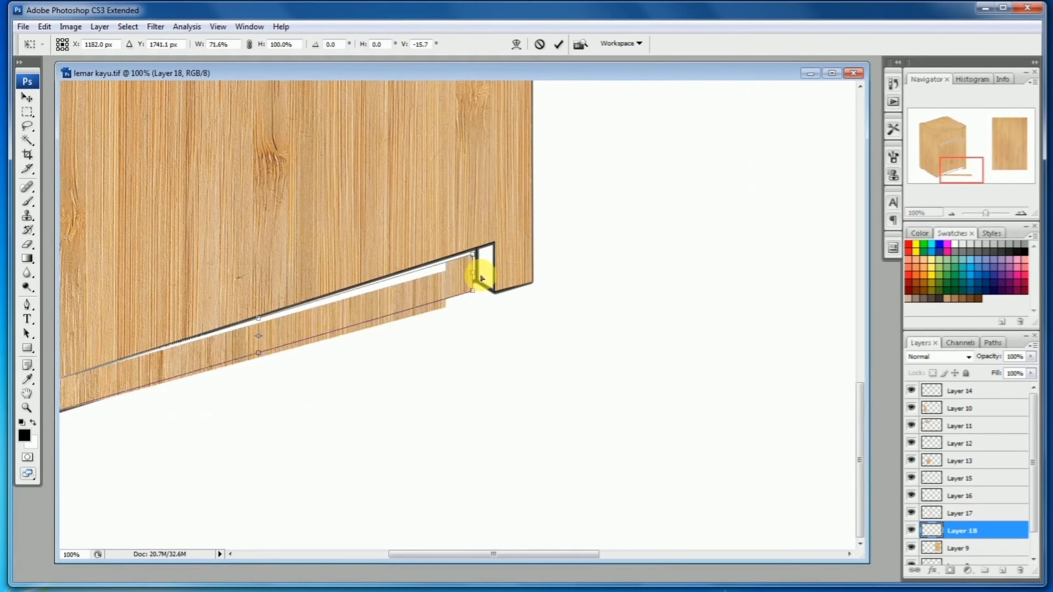
left_click_drag(456, 213, 536, 348)
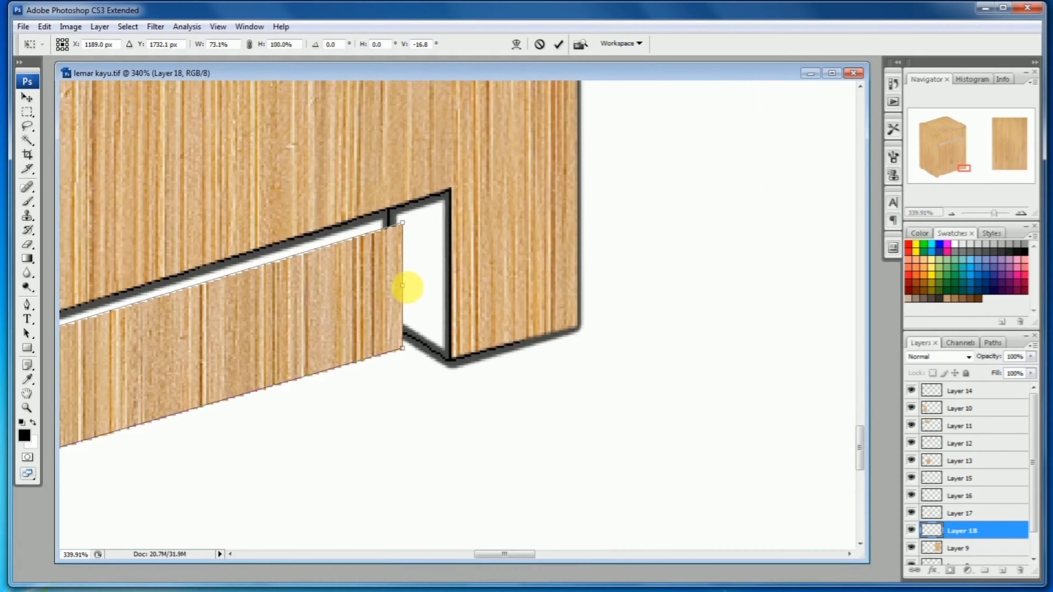
left_click_drag(403, 285, 393, 270)
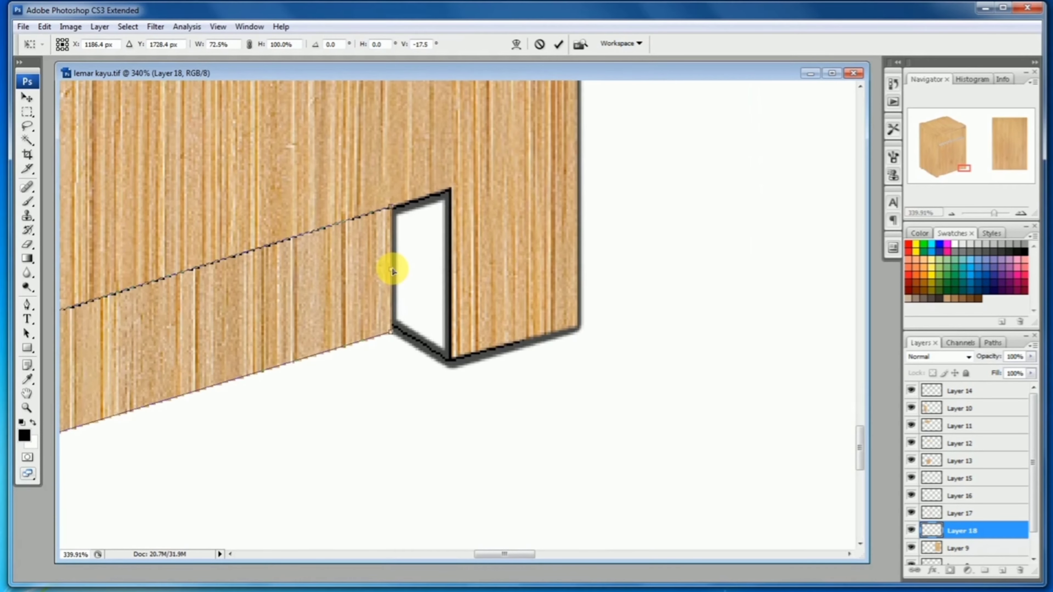
Fit the strip's lower-right corner to the bottom rail's lower edge and apply the distortion
left_click_drag(389, 332, 389, 320)
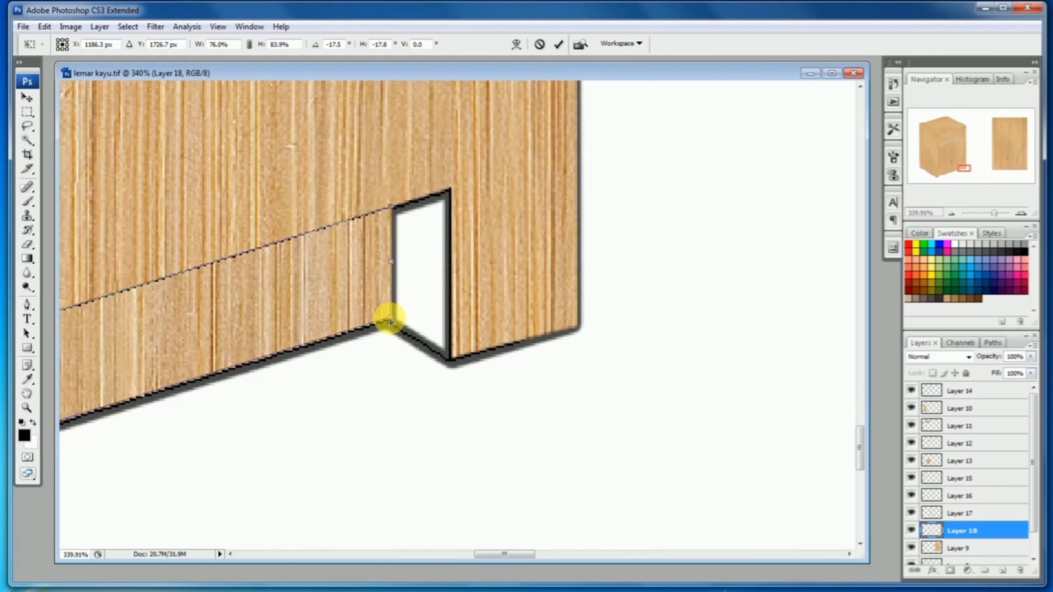
key("Return")
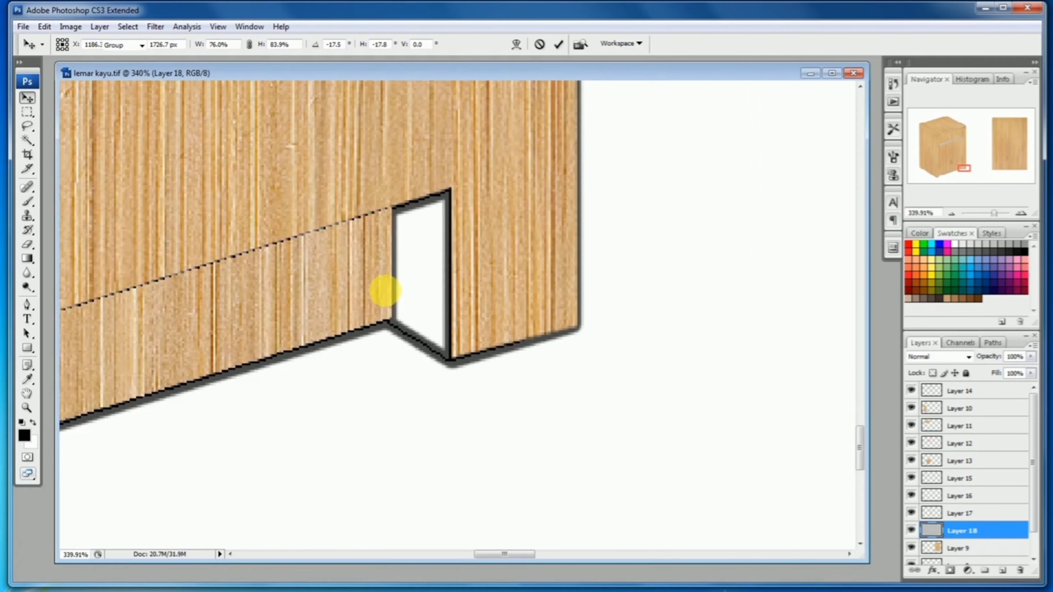
left_click(386, 292, "alt")
left_click(443, 354, "alt")
left_click(446, 356, "alt")
left_click(444, 354, "alt")
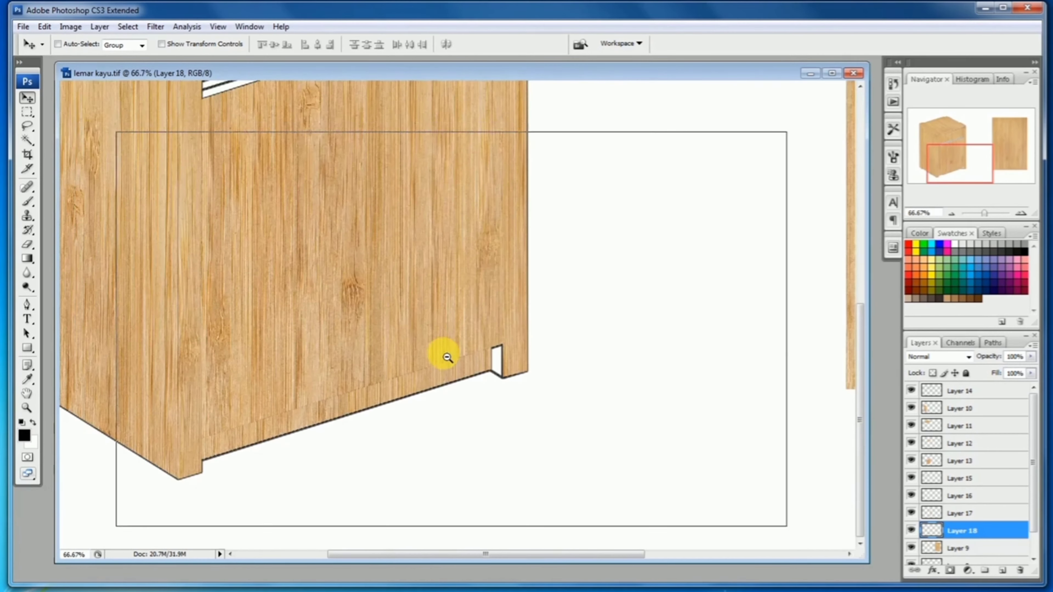
left_click(438, 345, "alt")
left_click(440, 325, "alt")
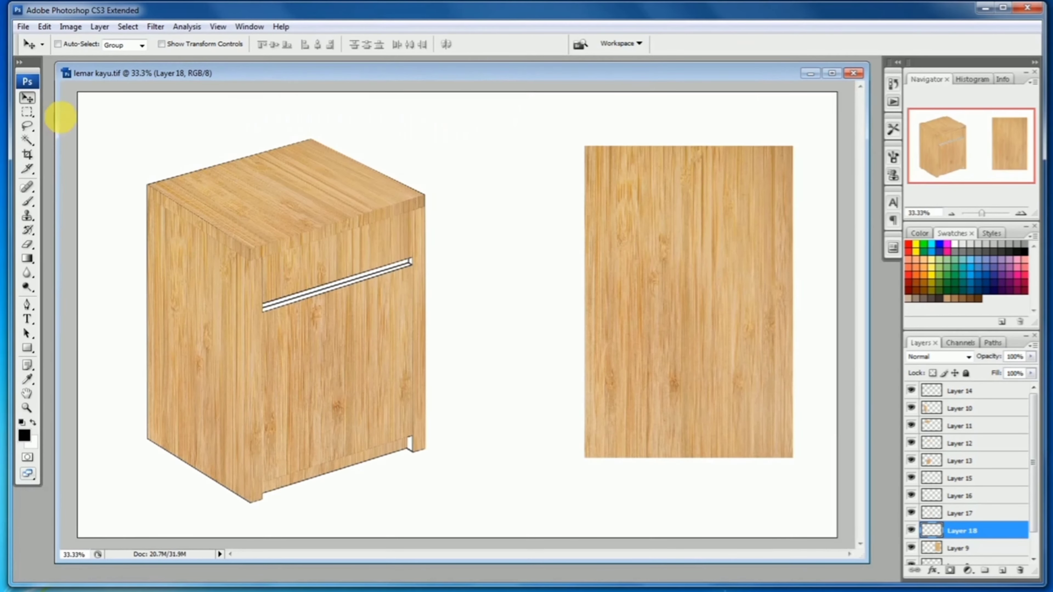
Duplicate a small piece from the wood texture's lower-right corner onto a new layer and place it over the gap beside the right post's foot
left_click(26, 115)
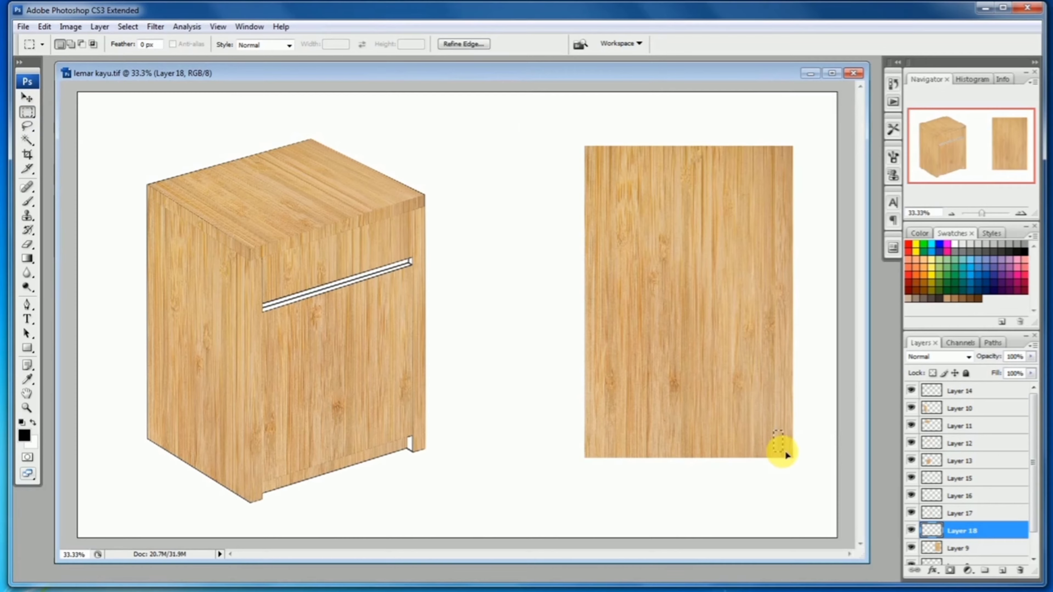
key("ctrl+j")
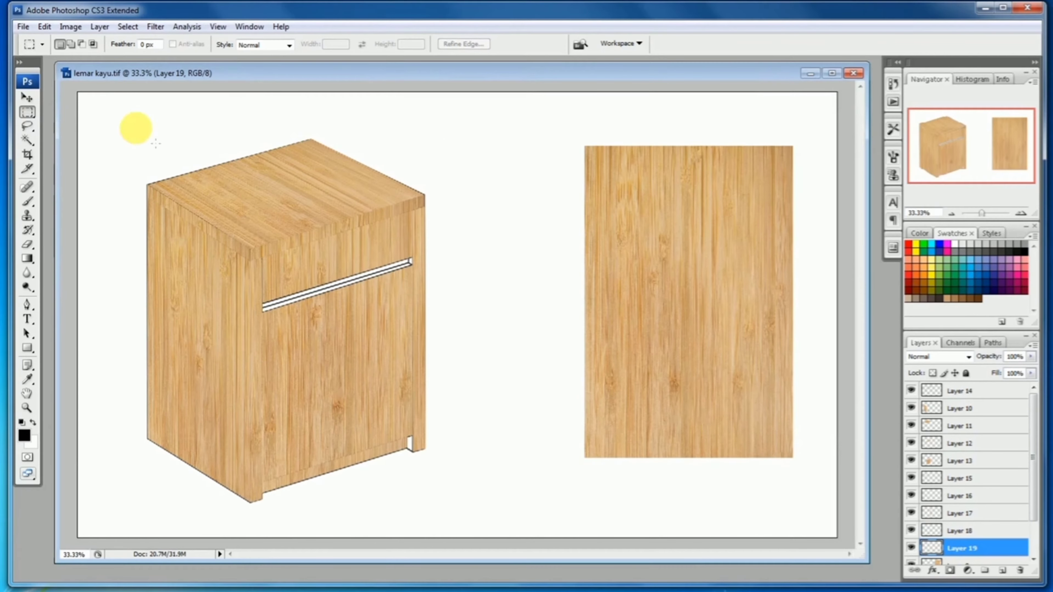
left_click(27, 97)
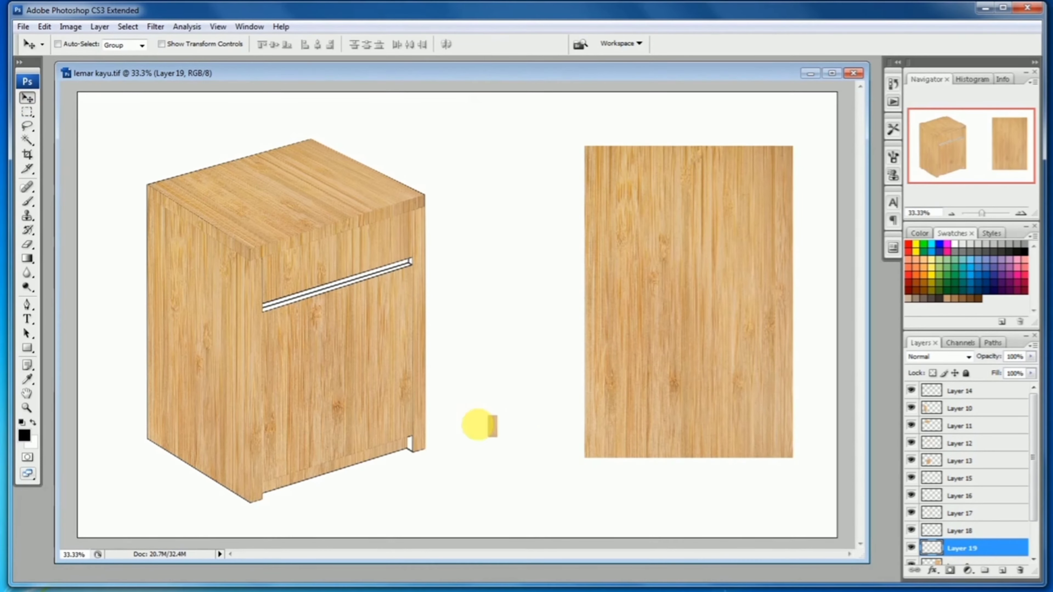
key("ctrl+space")
left_click_drag(396, 419, 446, 463)
left_click_drag(493, 313, 375, 329)
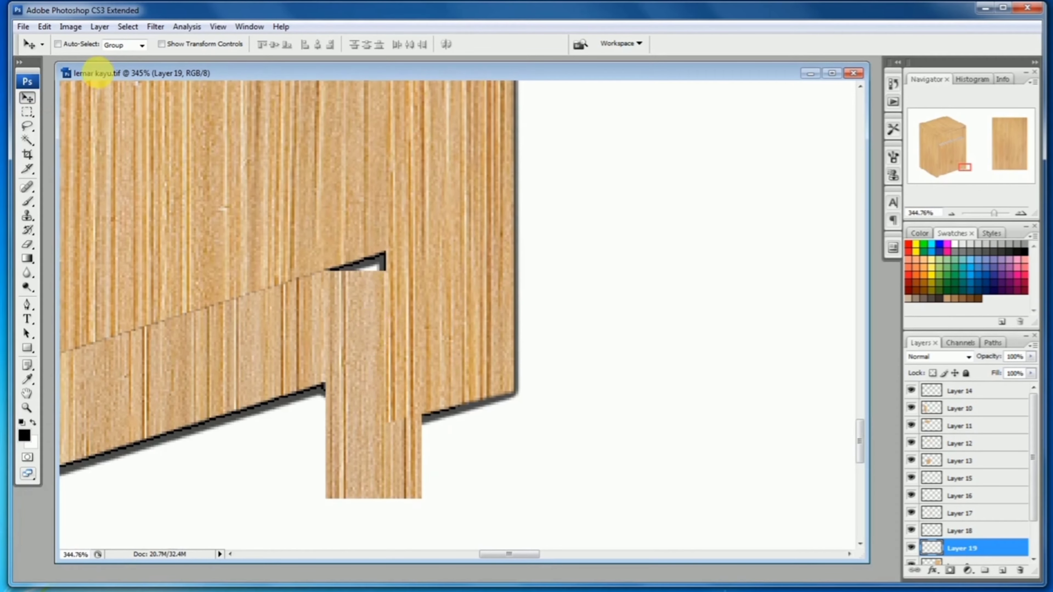
Distort the small piece's corners to fit the inner side of the right post's foot and apply the distortion
left_click(45, 28)
mouse_move(107, 257)
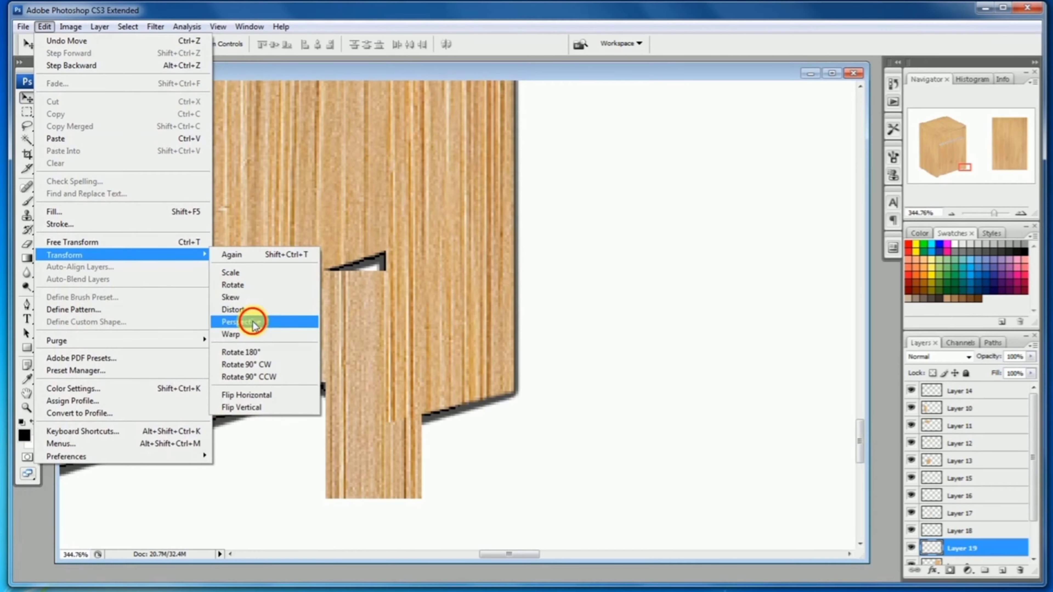
left_click(249, 310)
left_click_drag(419, 276, 385, 253)
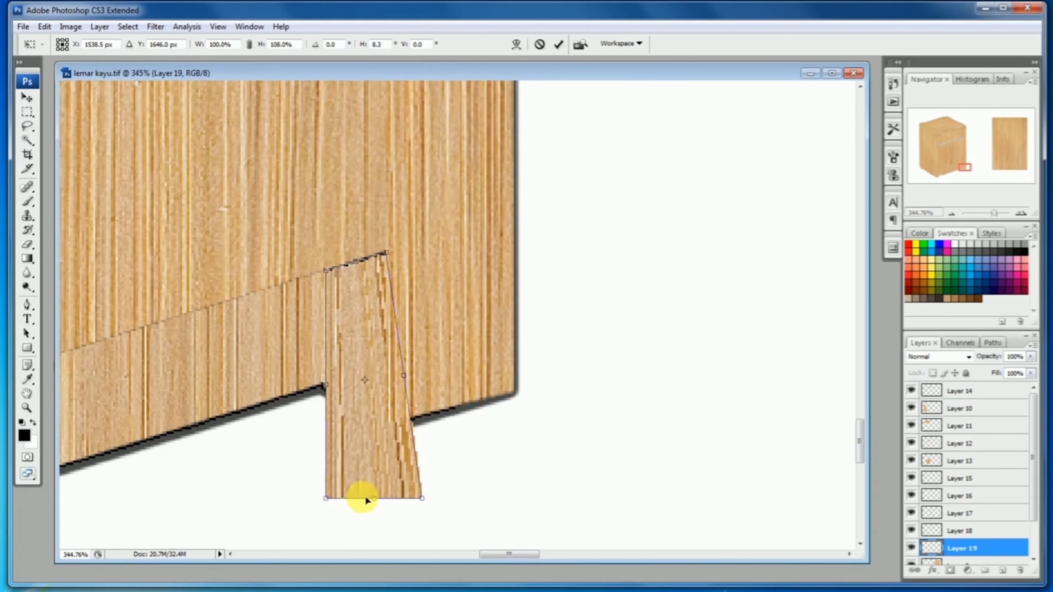
left_click_drag(367, 500, 385, 423)
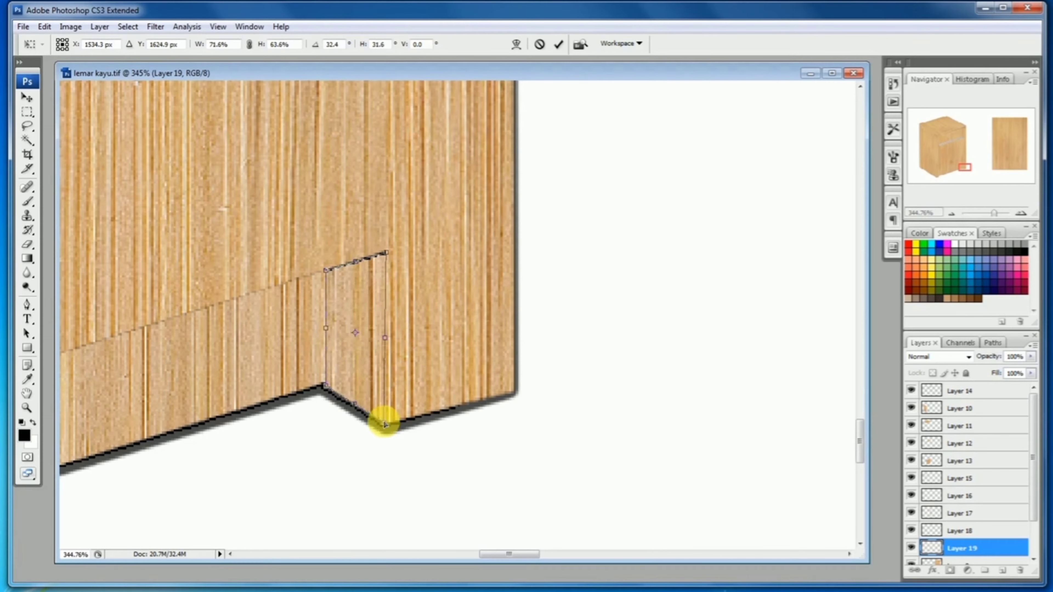
key("Return")
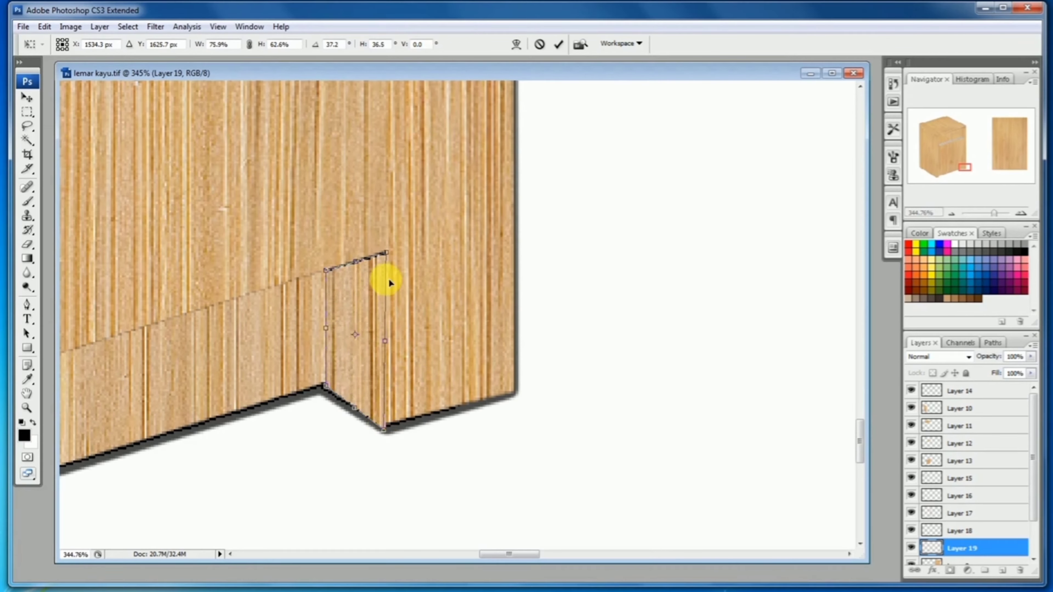
left_click(383, 310, "alt")
left_click(383, 312, "alt")
left_click(557, 336, "alt")
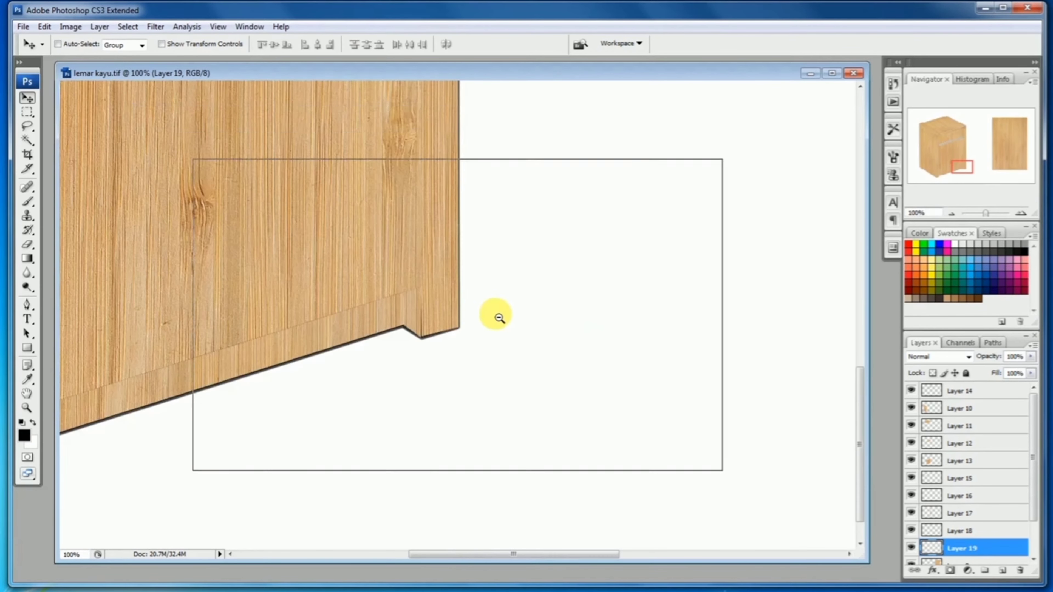
left_click(497, 317, "alt")
left_click(493, 317, "alt")
left_click(414, 306, "alt")
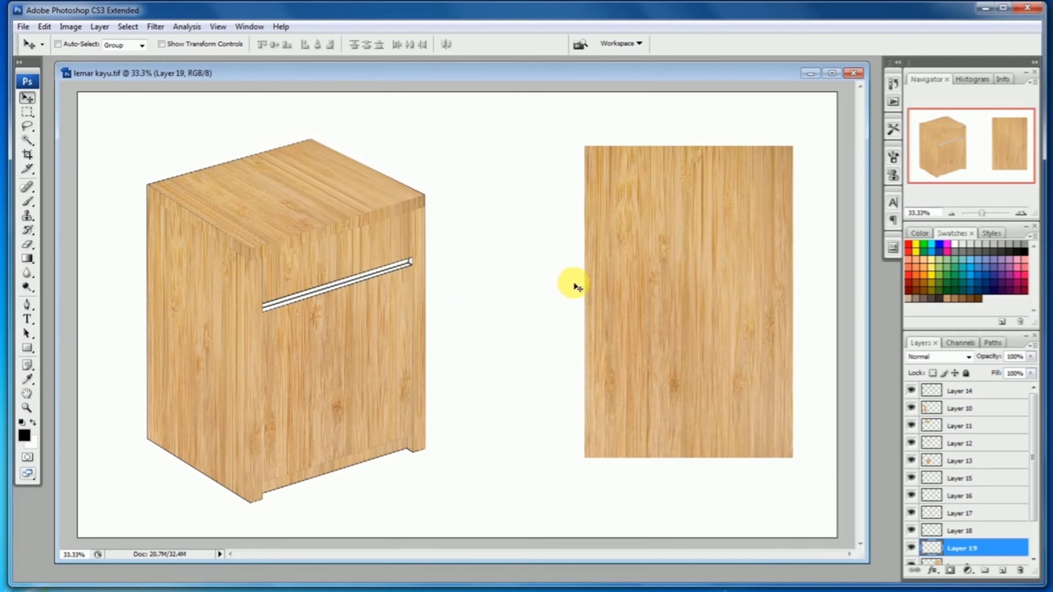
Select a very thin horizontal strip near the bottom of the Layer 9 wood texture and duplicate it onto a new layer
left_click(620, 280, "ctrl")
left_click(28, 112)
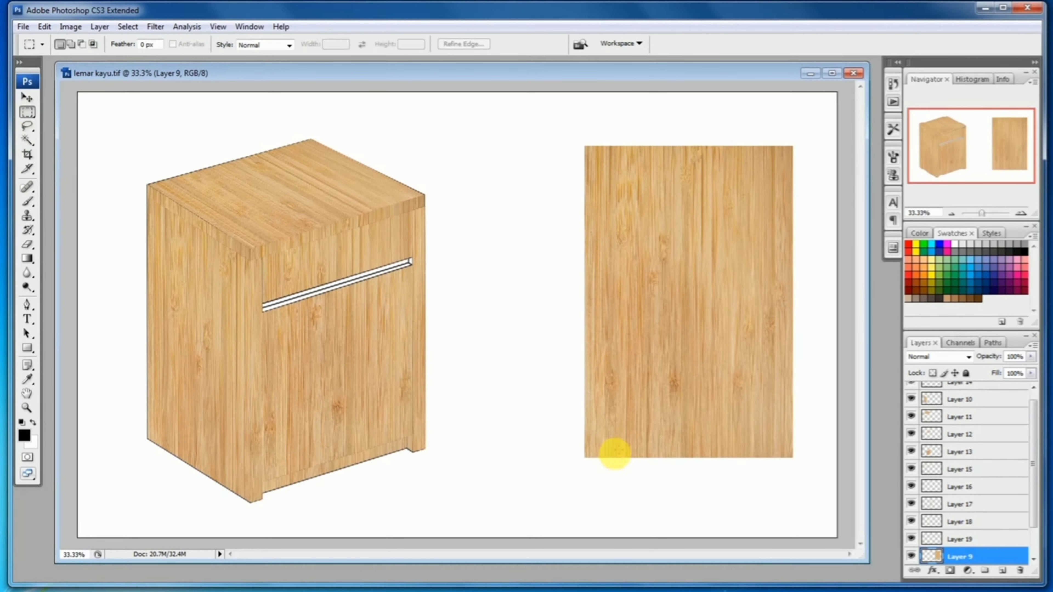
left_click_drag(588, 433, 786, 439)
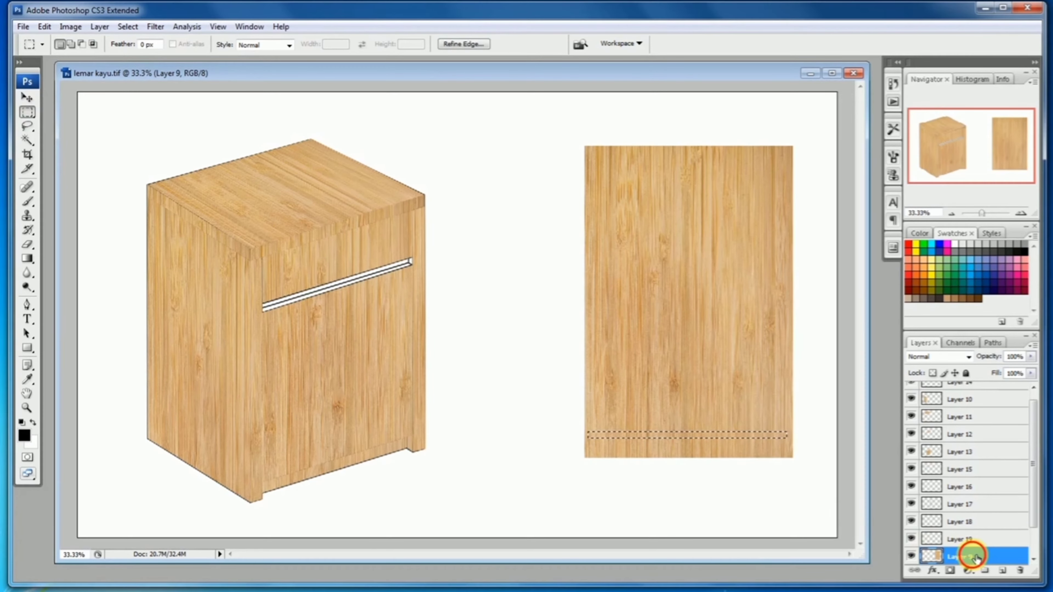
key("ctrl+j")
Place the thin strip at the left end of the drawer groove and distort its lower-left corner to the groove's middle line
left_click(27, 97)
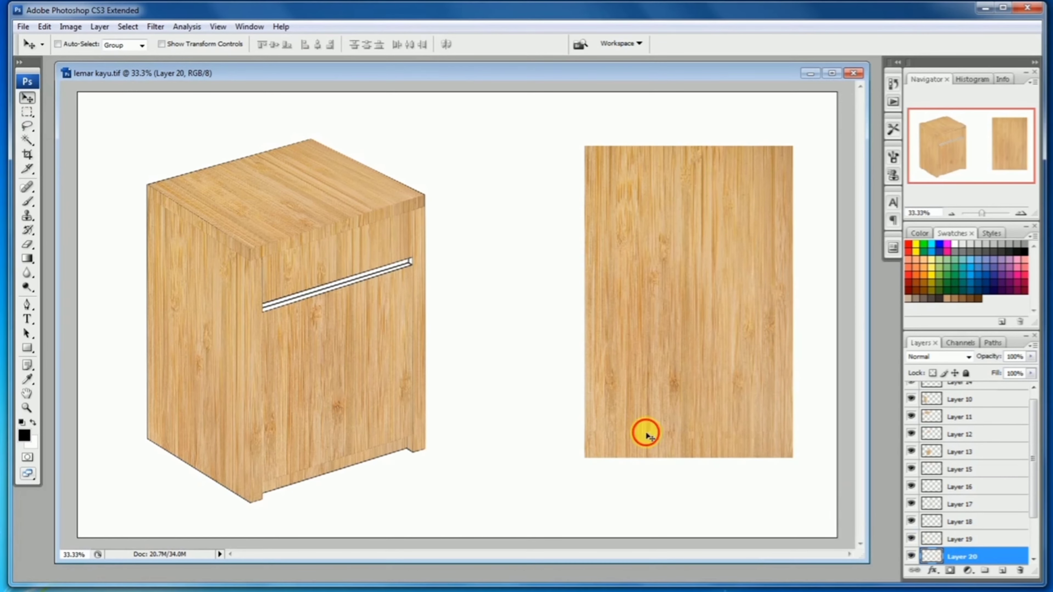
left_click_drag(638, 430, 336, 301)
key("ctrl+space")
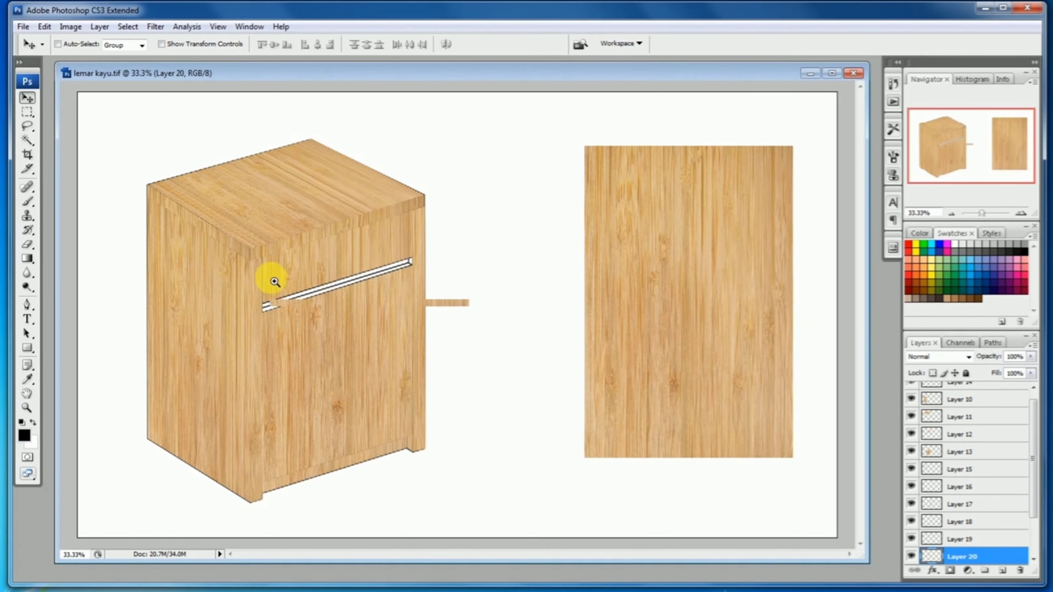
left_click_drag(270, 278, 299, 337)
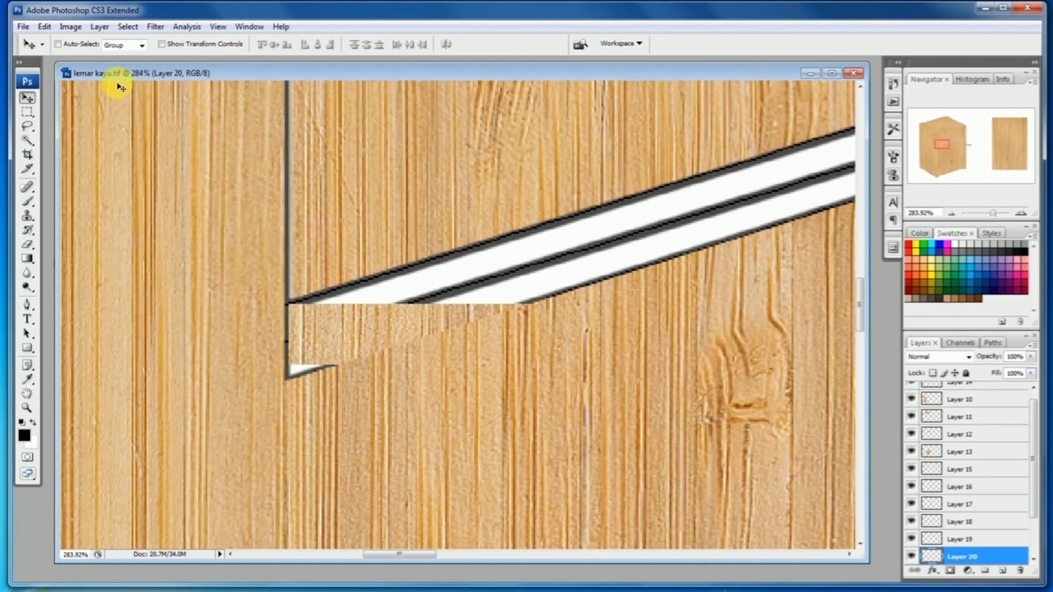
left_click(45, 27)
mouse_move(102, 256)
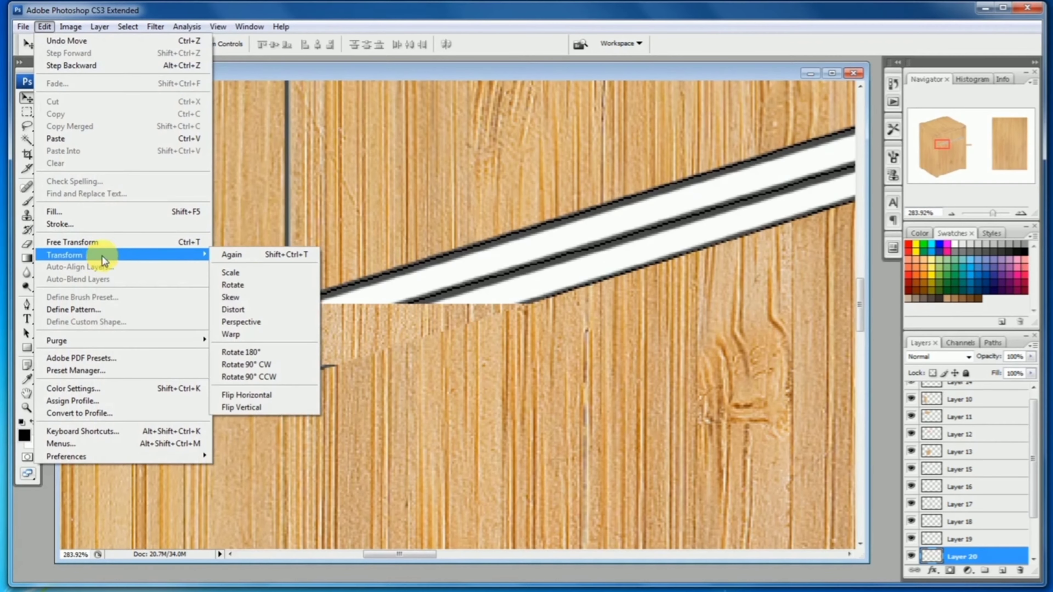
left_click(244, 309)
left_click_drag(291, 368, 294, 344)
Raise and shorten the thin strip's right end to meet the right end of the slanted drawer groove
left_click(541, 296, "alt")
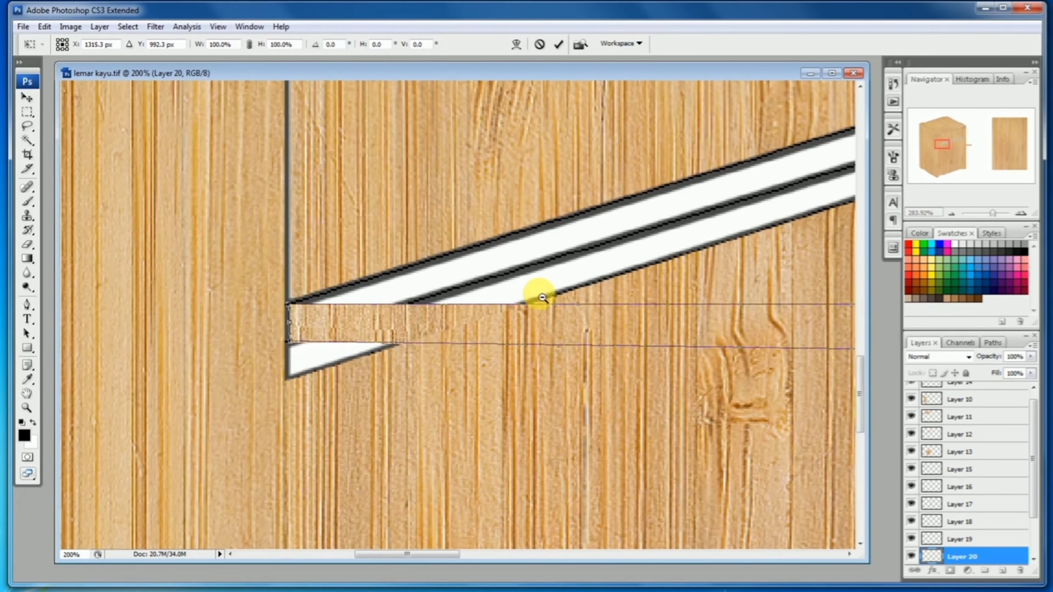
left_click(540, 296, "alt")
left_click_drag(620, 294, 313, 304)
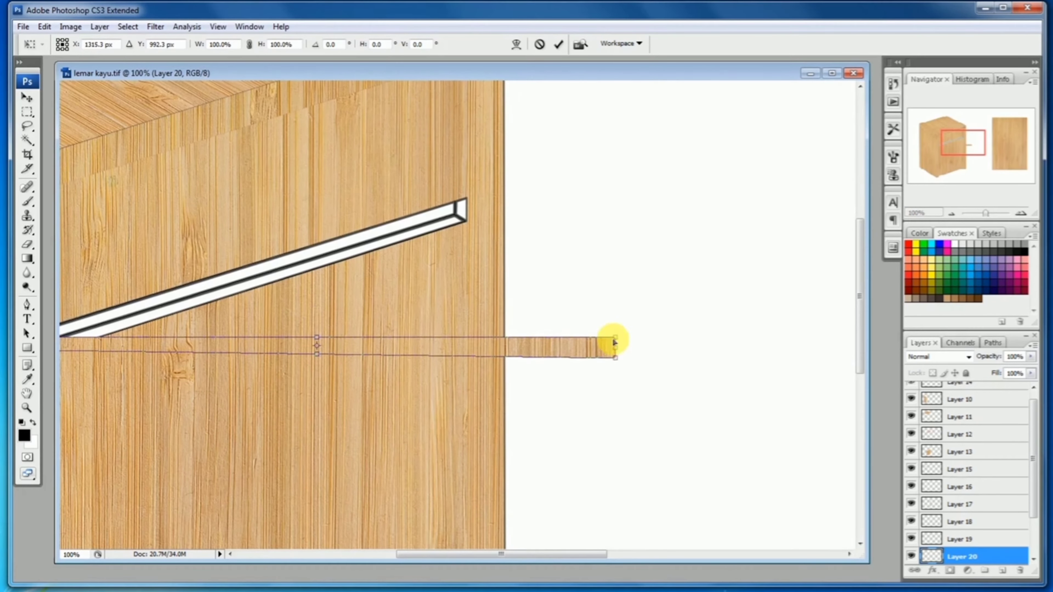
left_click_drag(614, 342, 463, 211)
Fit the thin strip's two right corners to the inner end of the groove's upper band
left_click(517, 314, "ctrl")
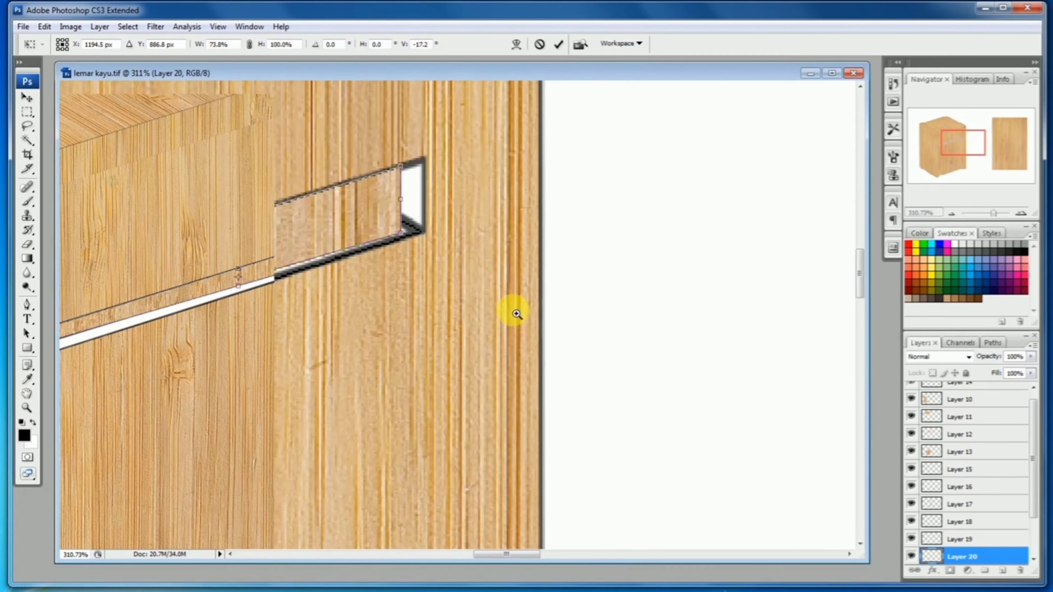
left_click_drag(404, 170, 393, 171)
left_click_drag(400, 230, 389, 170)
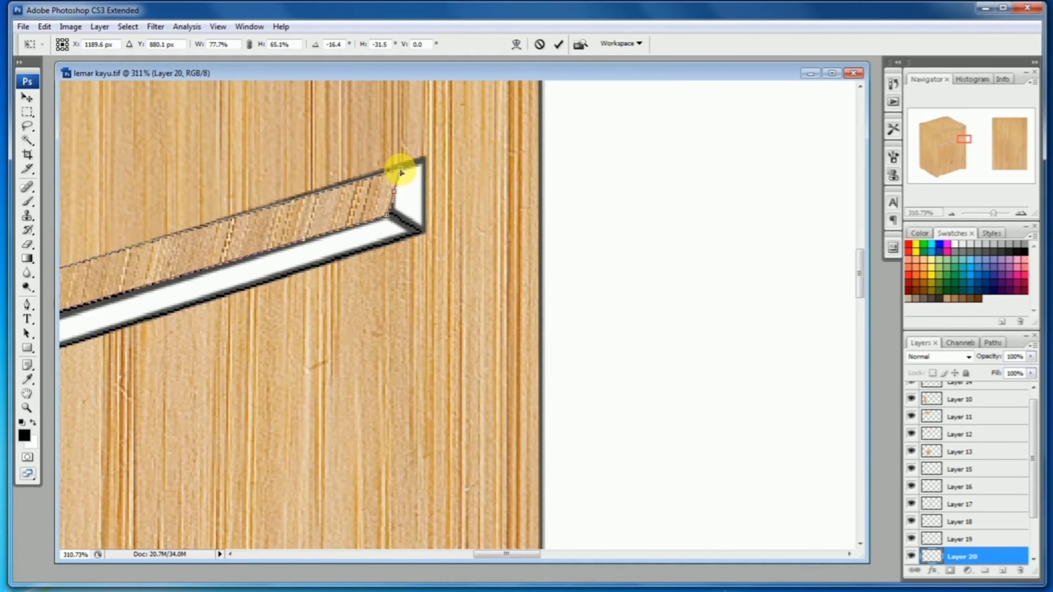
left_click_drag(331, 213, 609, 154)
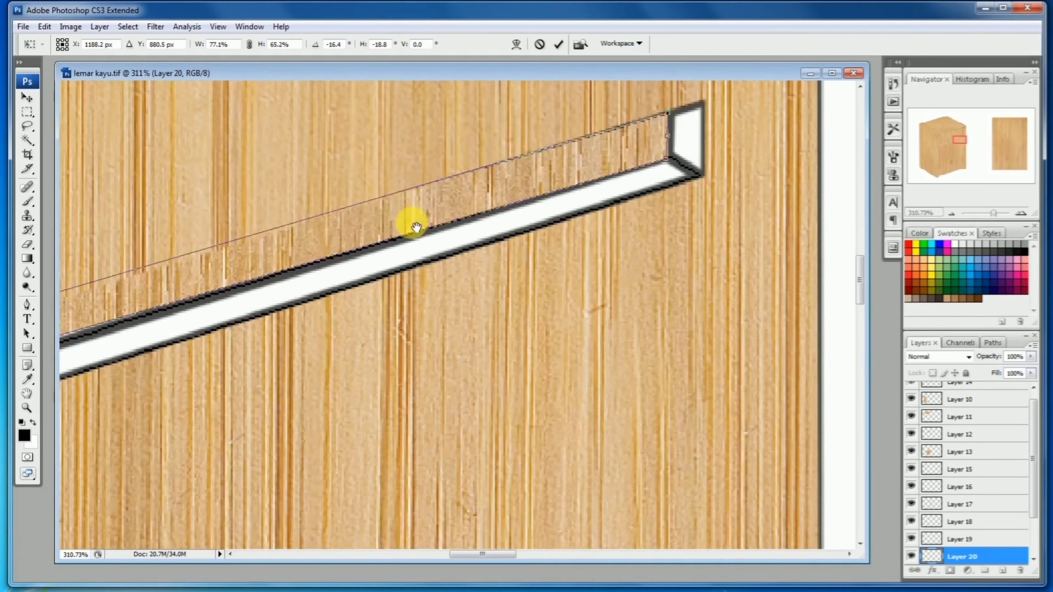
Fit the thin strip's left end to the left edge of the groove's upper band and apply the distortion
left_click_drag(413, 226, 671, 187)
left_click_drag(487, 234, 841, 157)
left_click_drag(357, 328, 538, 251)
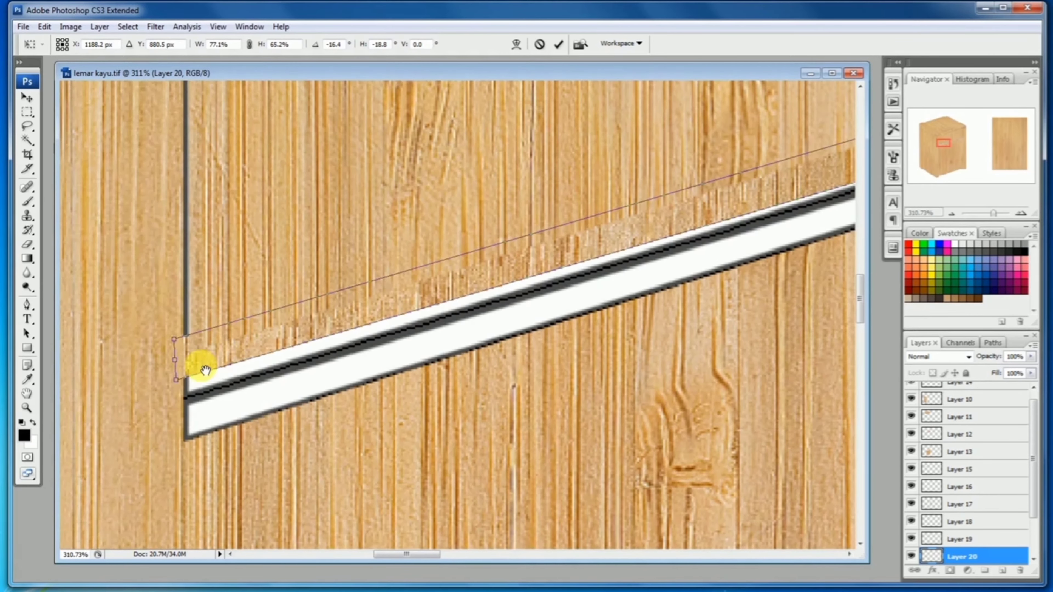
left_click_drag(181, 375, 190, 383)
left_click_drag(728, 224, 340, 291)
left_click_drag(738, 199, 435, 266)
left_click_drag(767, 166, 627, 236)
key("Return")
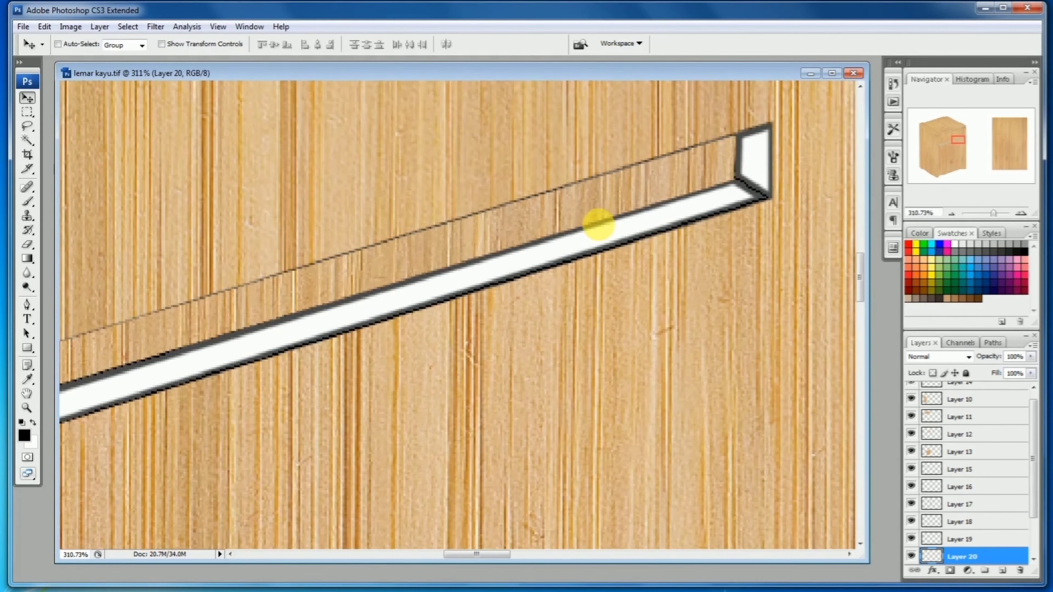
Select a thin horizontal strip near the top of the Layer 9 wood texture and duplicate it onto a new layer
left_click(489, 271, "alt")
left_click(493, 316, "alt")
left_click(493, 320, "alt")
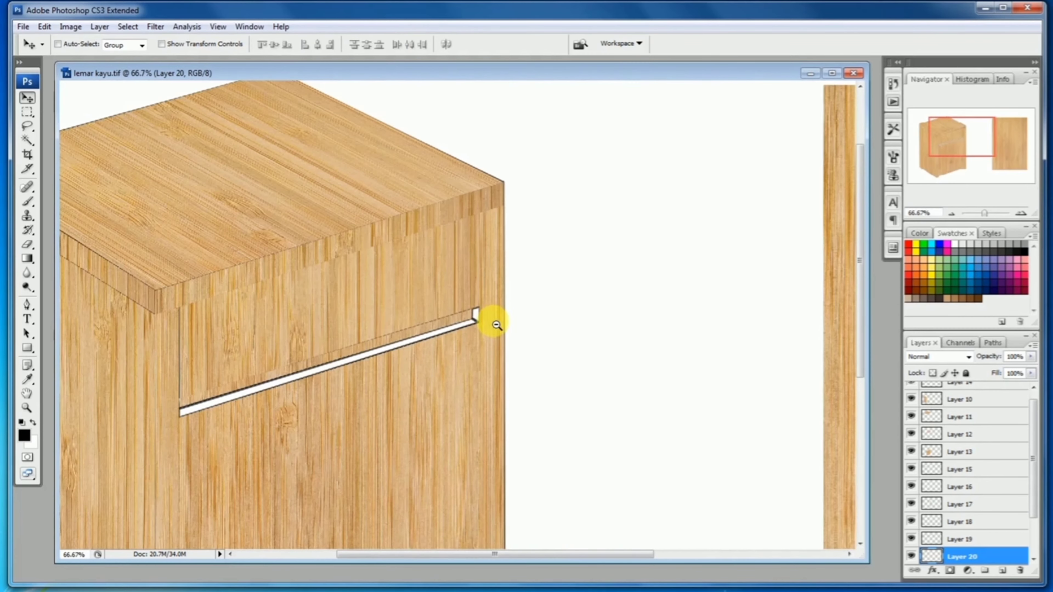
left_click(294, 275, "alt")
left_click(28, 112)
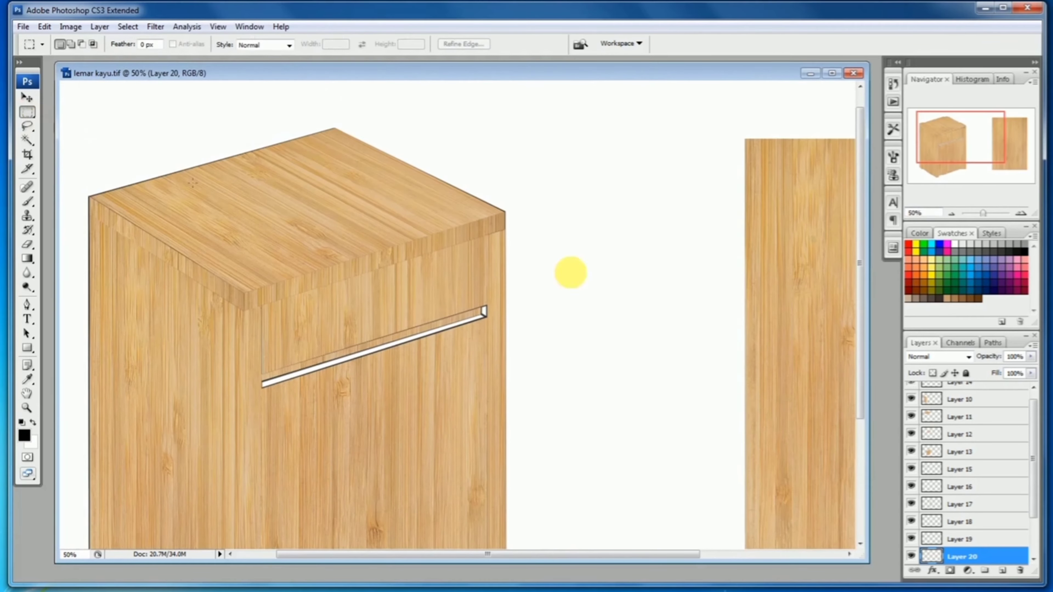
left_click_drag(684, 280, 522, 271)
left_click_drag(620, 233, 552, 239)
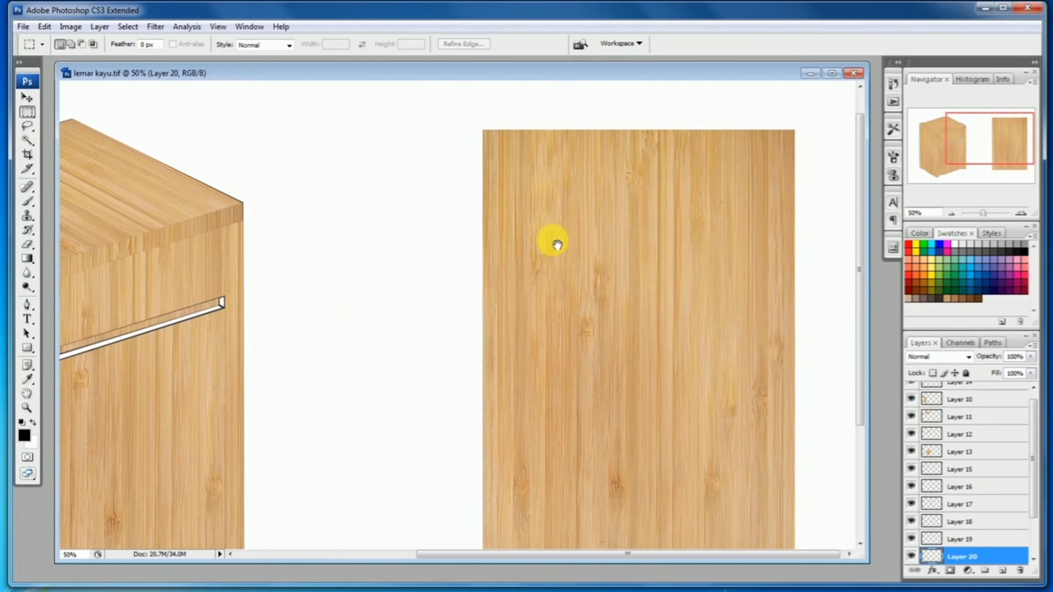
left_click_drag(497, 163, 783, 172)
scroll(994, 491, "down", 3)
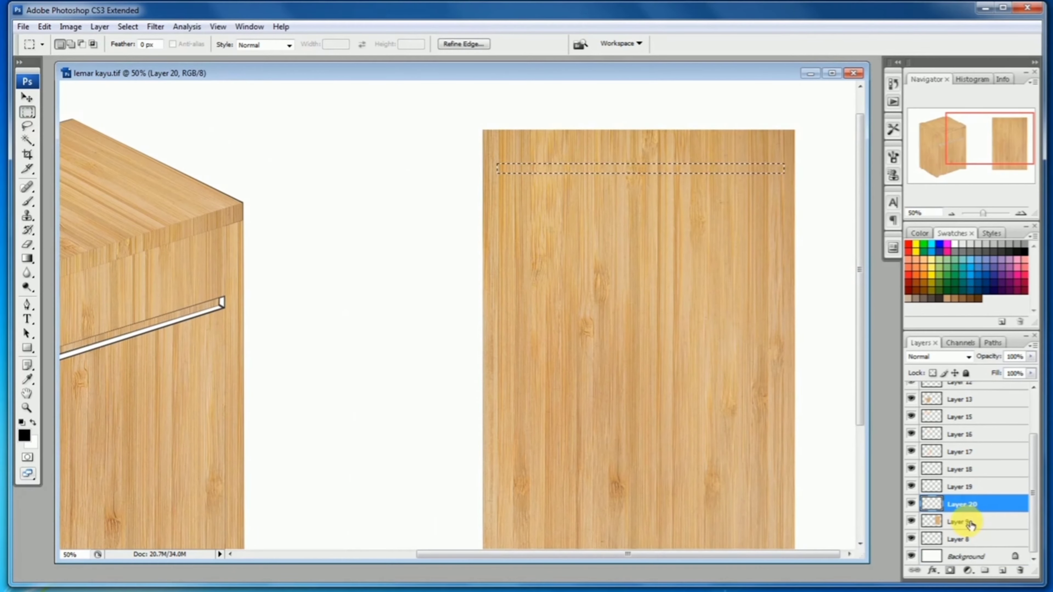
left_click(967, 522)
key("ctrl+j")
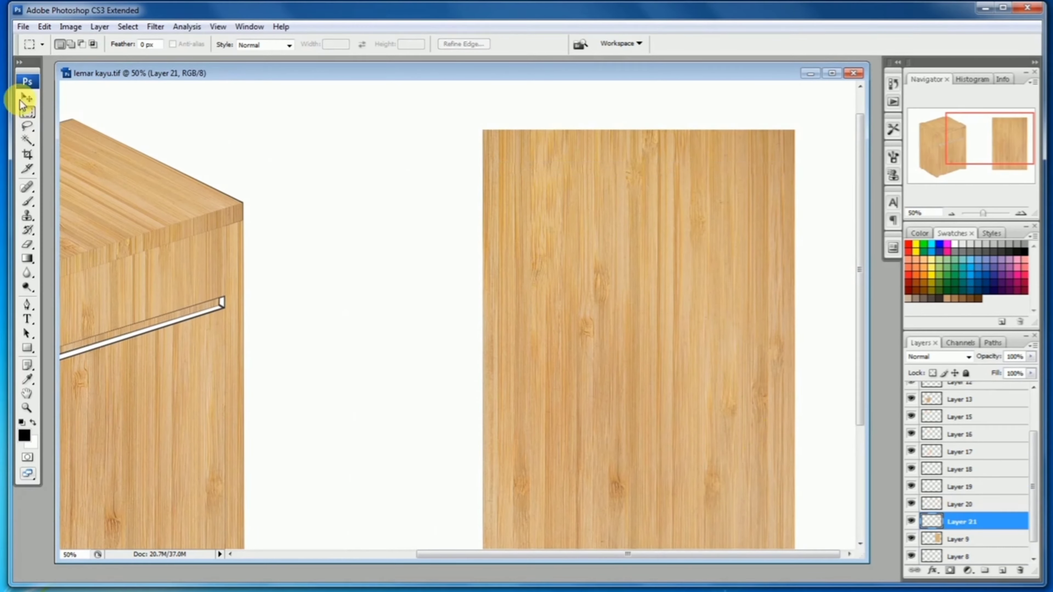
Move the new strip onto the cabinet drawing and place its layer directly below Layer 14
left_click(25, 99)
left_click_drag(415, 171, 560, 134)
left_click_drag(653, 126, 206, 326)
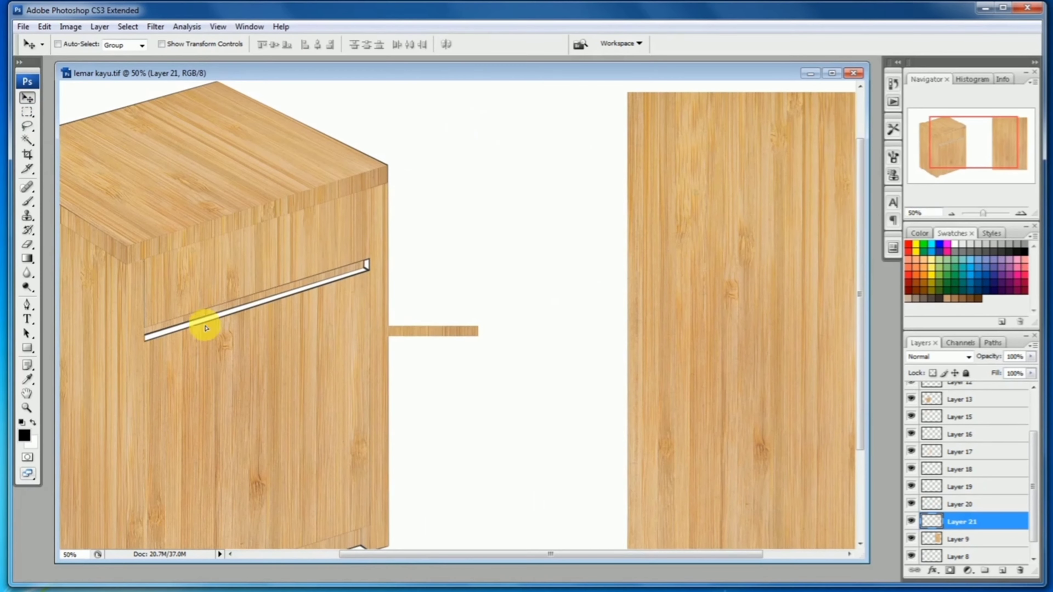
left_click_drag(960, 515, 974, 394)
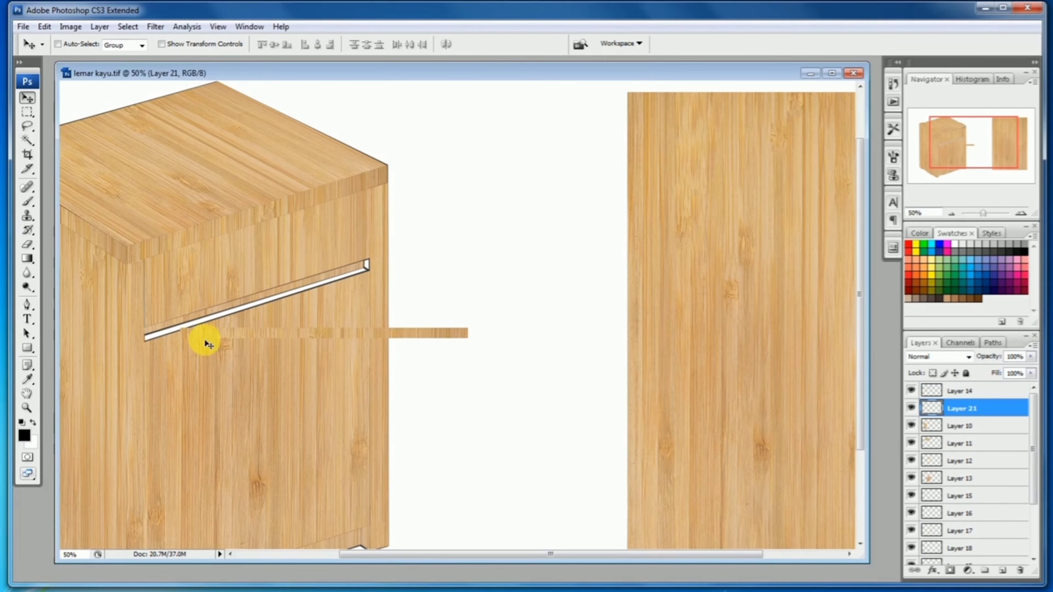
Position the new strip so its right end meets the right end of the slanted drawer groove
left_click_drag(207, 344, 234, 398)
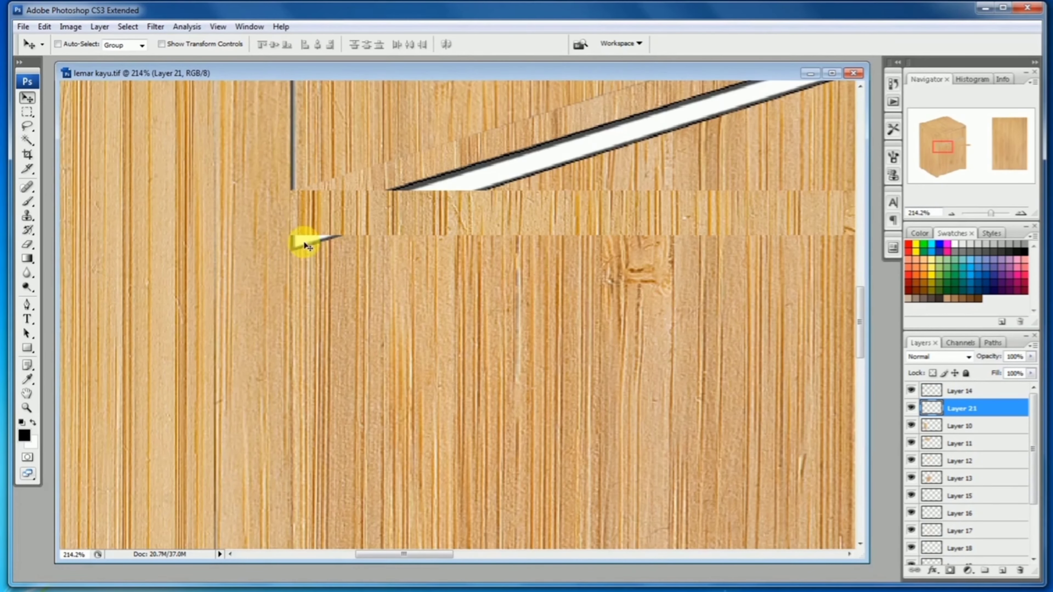
left_click_drag(307, 245, 157, 344)
left_click_drag(570, 282, 298, 384)
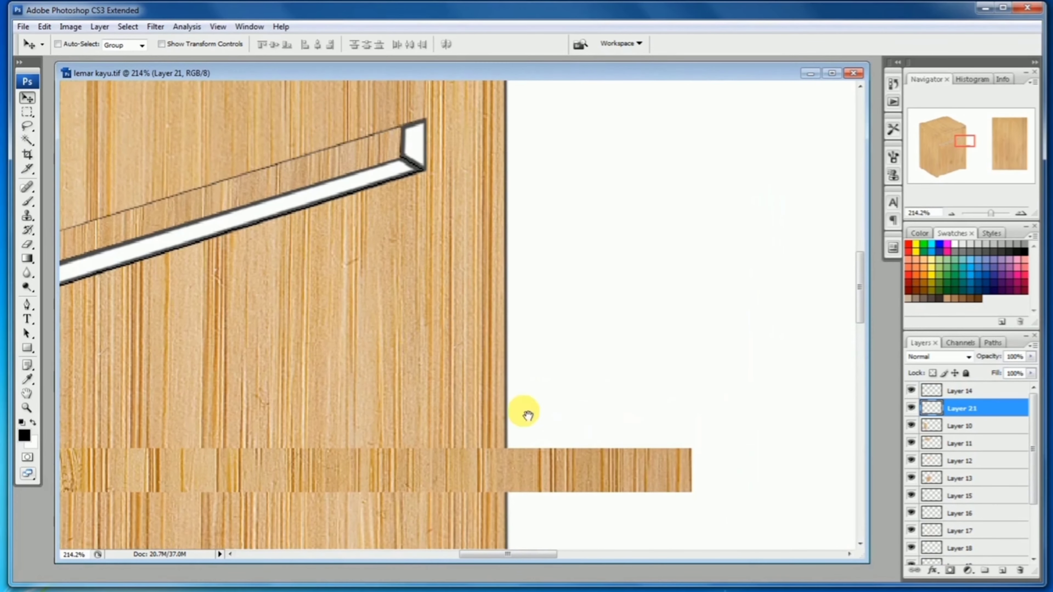
left_click_drag(701, 480, 410, 191)
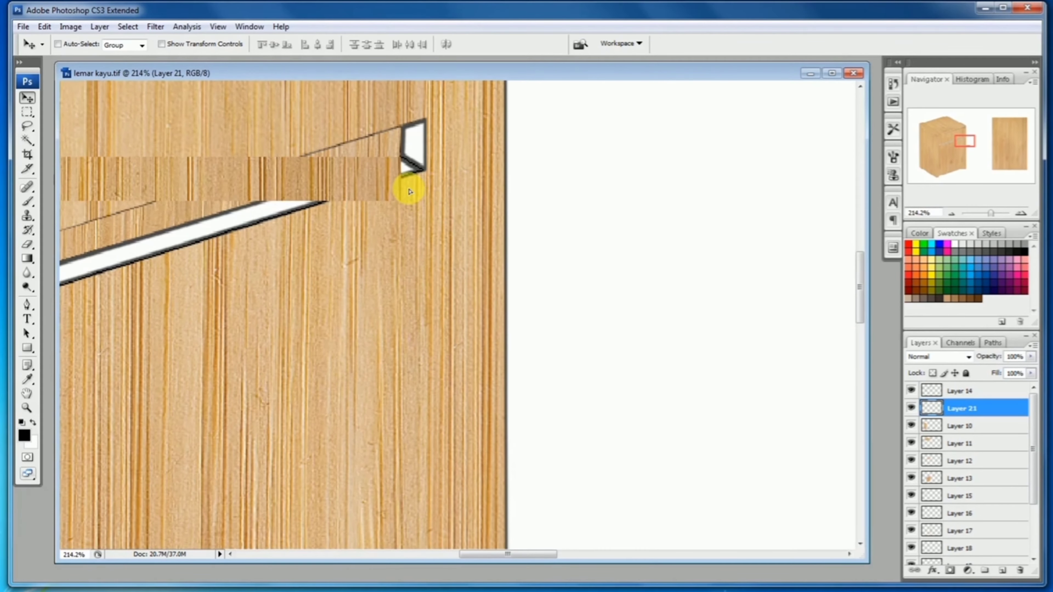
Start distorting the new strip and pull its lower-right corner to the groove's outer lower-right corner
key("ctrl+alt+0")
left_click(43, 27)
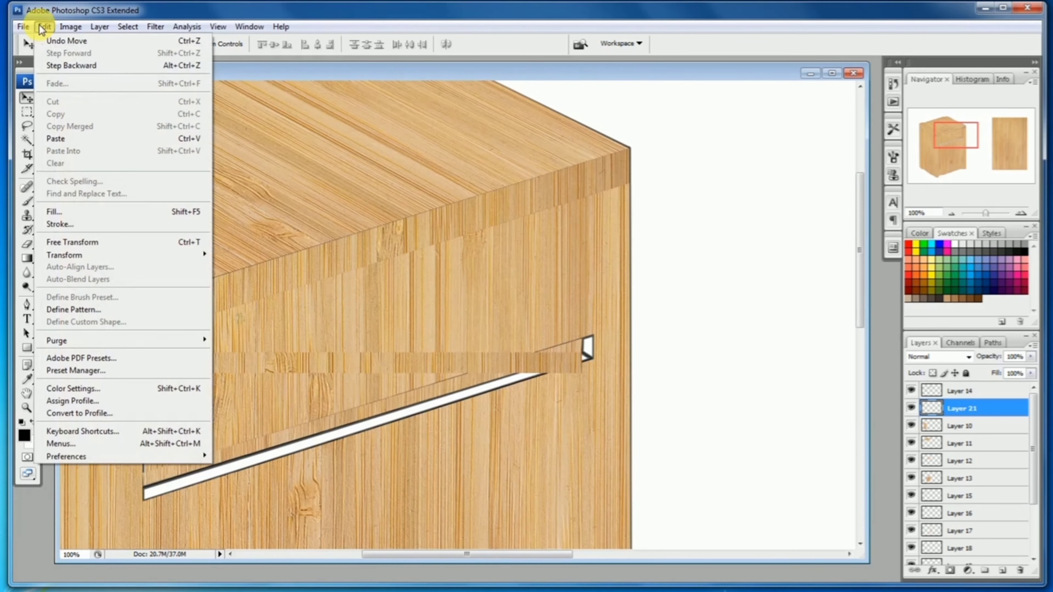
mouse_move(165, 257)
left_click(262, 309)
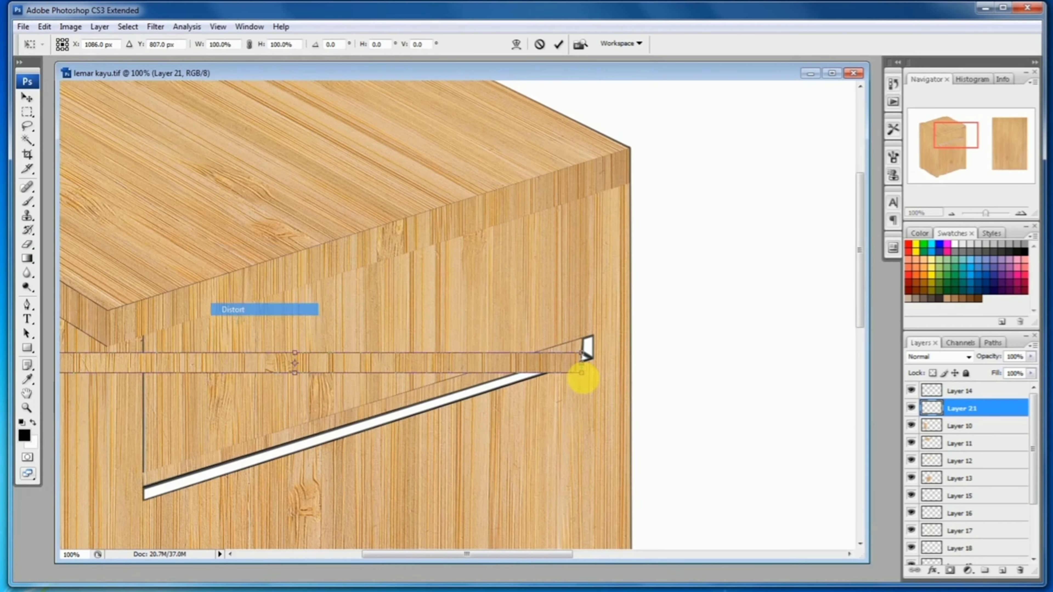
key("ctrl+plus")
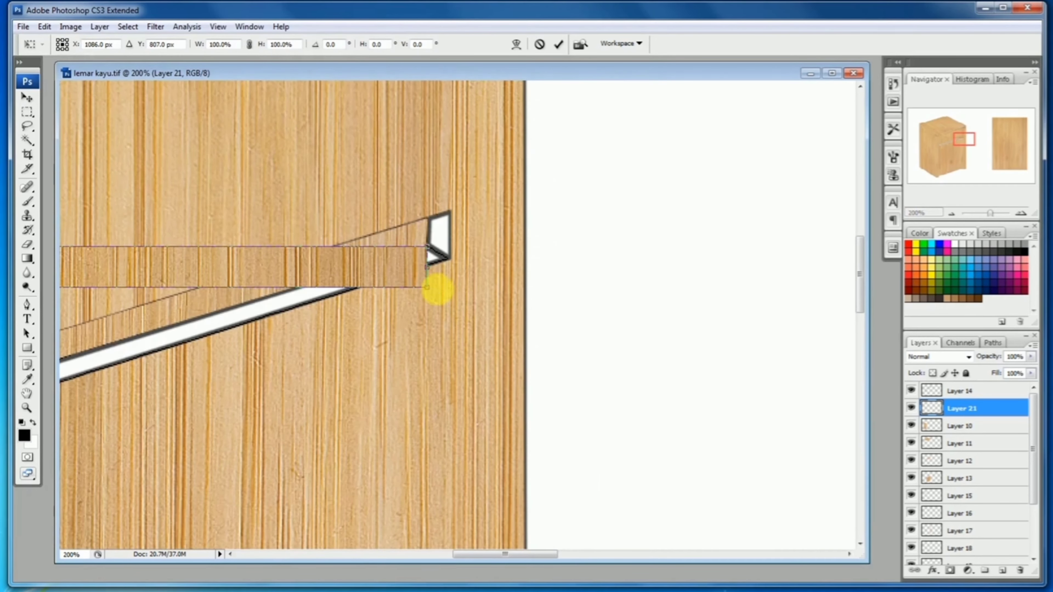
key("ctrl+plus")
left_click_drag(437, 335, 470, 291)
Lower the strip to the groove's left end and slant its left edge by distorting the left corners
key("ctrl+minus")
left_click(313, 343, "alt")
left_click_drag(328, 340, 604, 346)
left_click_drag(259, 289, 337, 316)
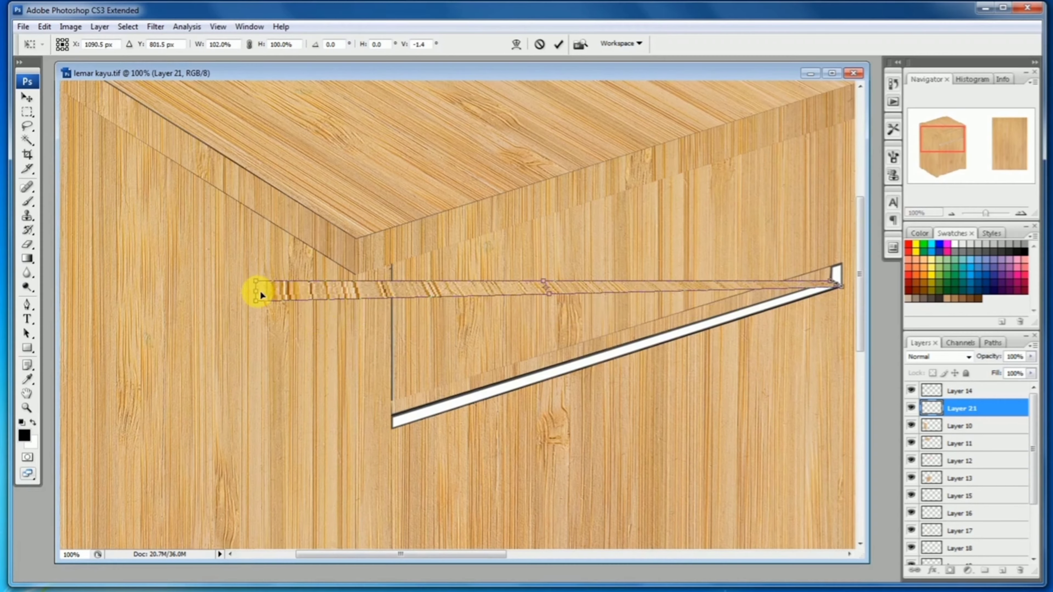
left_click_drag(260, 292, 321, 296)
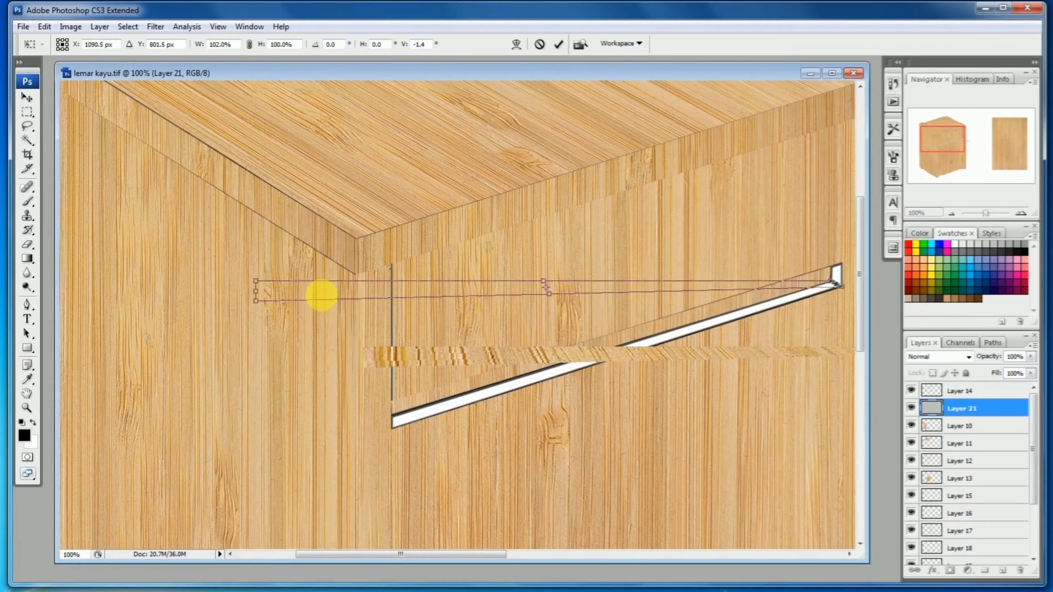
left_click_drag(258, 302, 347, 390)
left_click_drag(279, 309, 383, 428)
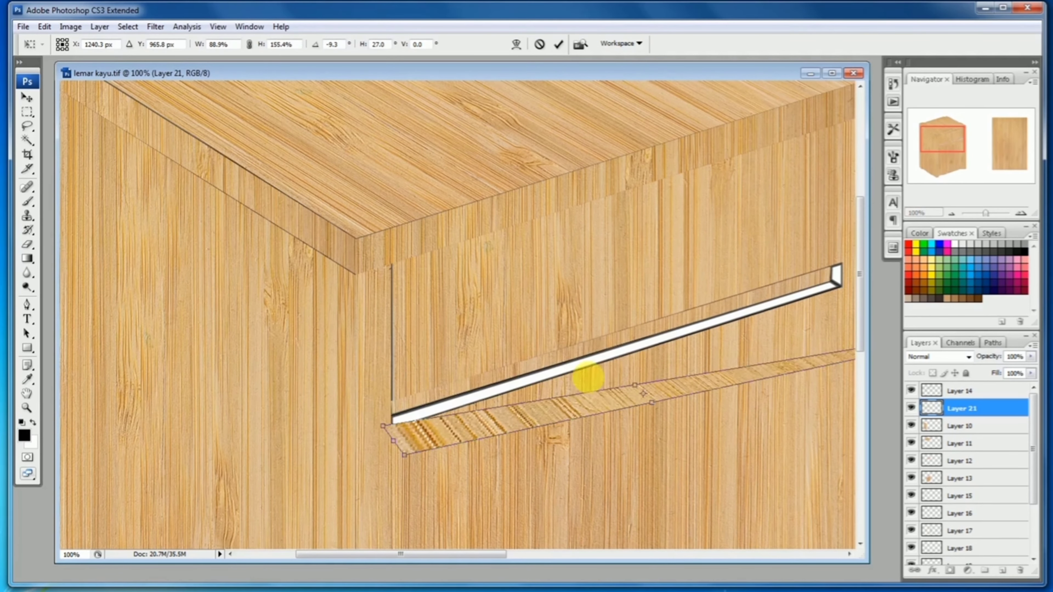
Move the strip back to the groove's right end and distort its lower-left corner to the groove's lower-left corner
left_click_drag(588, 376, 381, 352)
left_click_drag(448, 359, 405, 300)
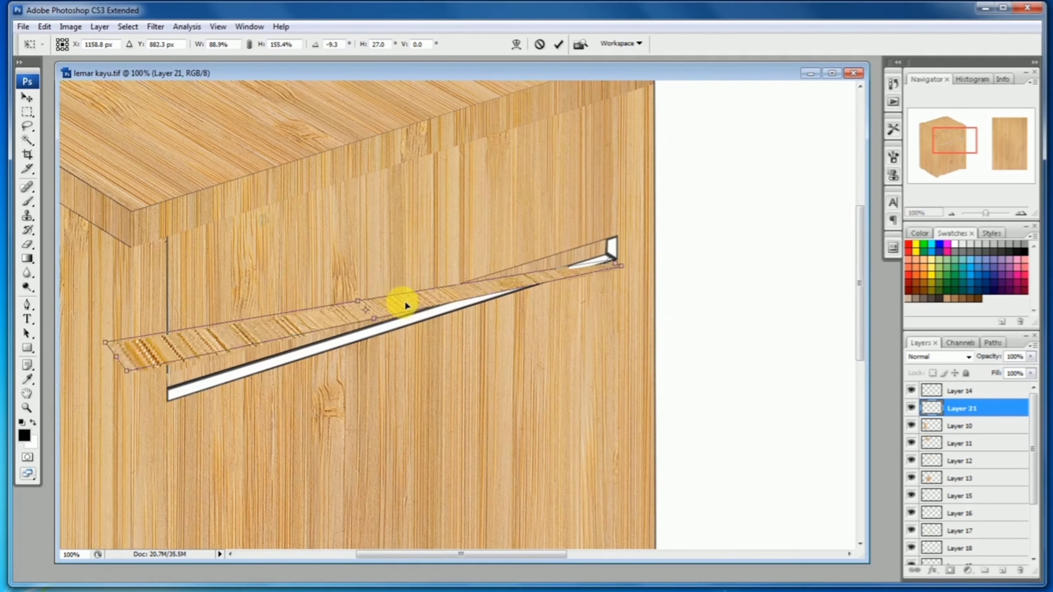
left_click(284, 352)
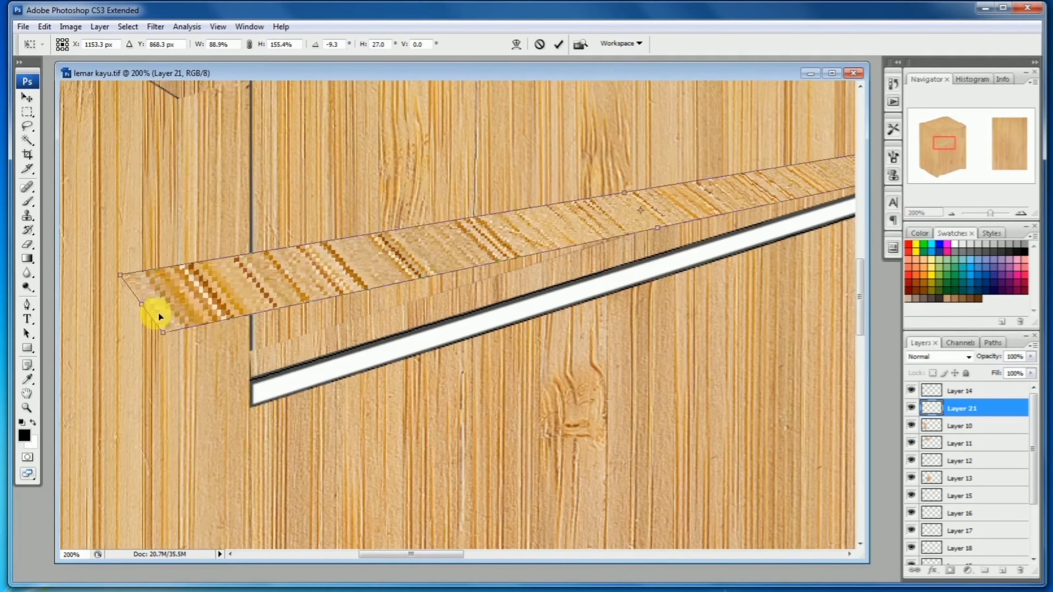
left_click_drag(165, 332, 251, 402)
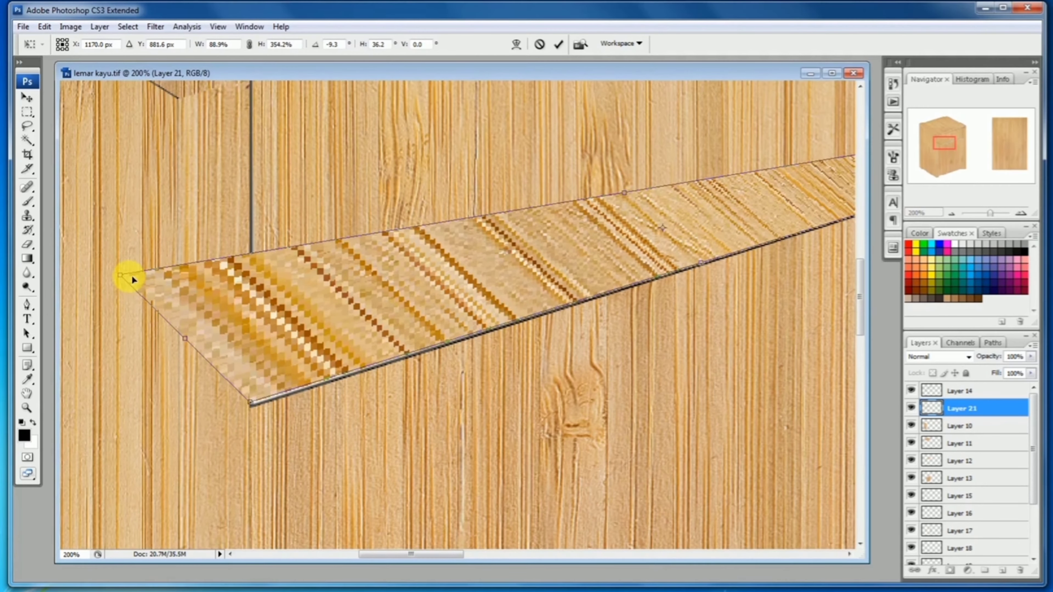
Shift the strip below the groove and pull its upper-left corner in to narrow the left end
left_click_drag(124, 278, 235, 369)
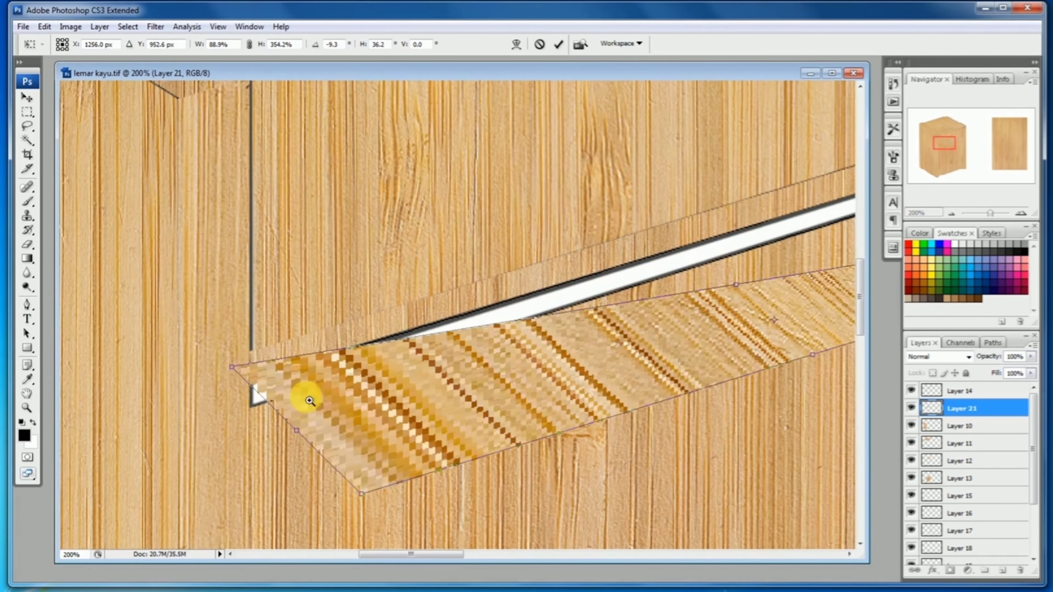
key("ctrl+plus")
left_click_drag(346, 268, 455, 401)
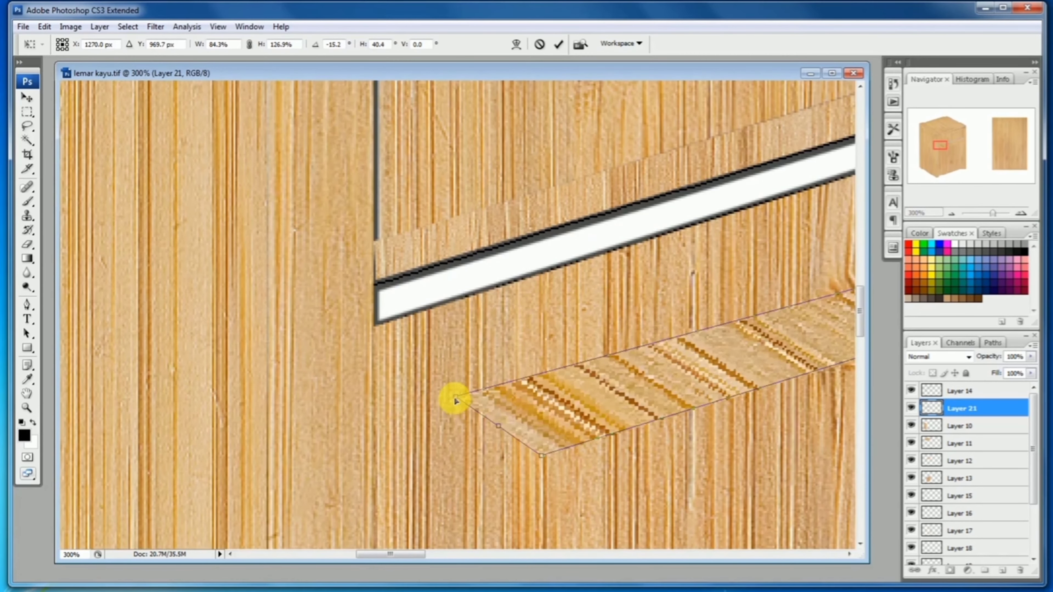
Move the slanted strip up into the groove's lower band so its right end meets the band's right corners
left_click_drag(560, 365, 451, 305)
left_click_drag(578, 259, 212, 375)
left_click_drag(674, 217, 164, 382)
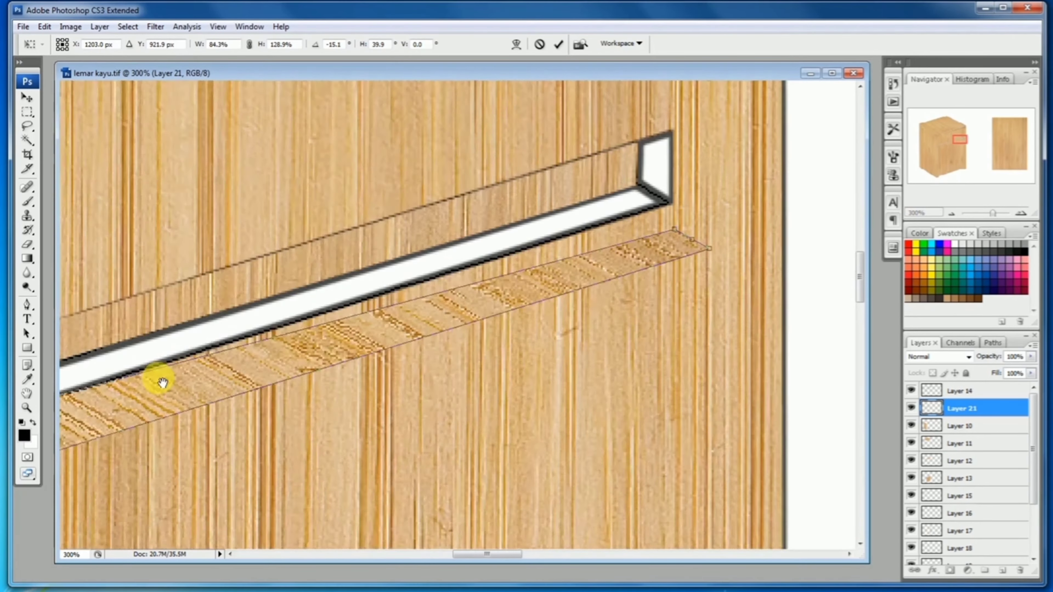
left_click_drag(564, 274, 402, 311)
left_click_drag(533, 282, 497, 235)
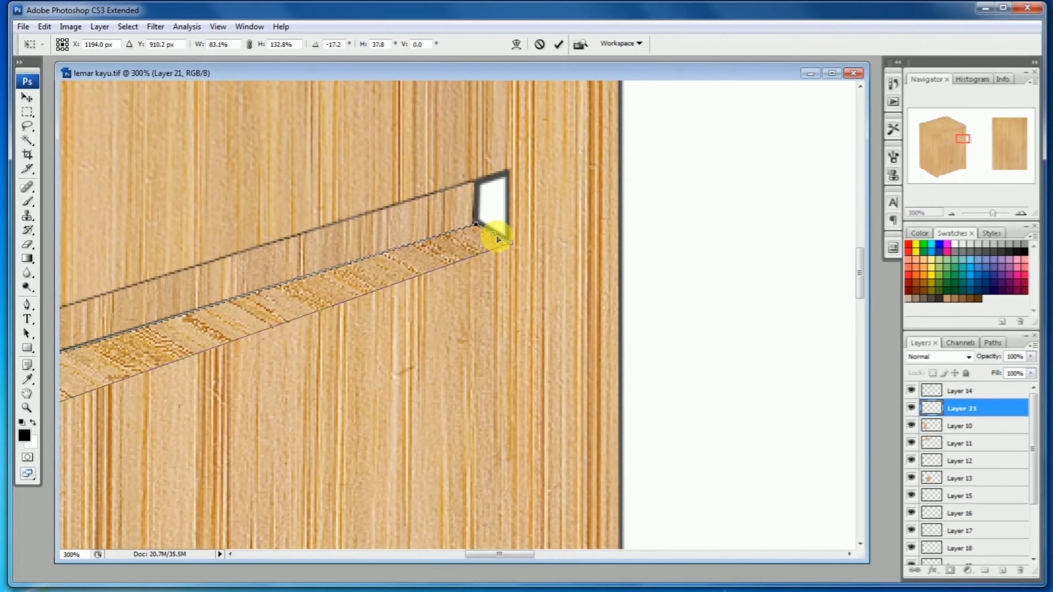
Narrow the strip's left end by raising its lower-left corner and pulling its upper-left corner to the groove's left edge
left_click_drag(282, 381, 390, 387)
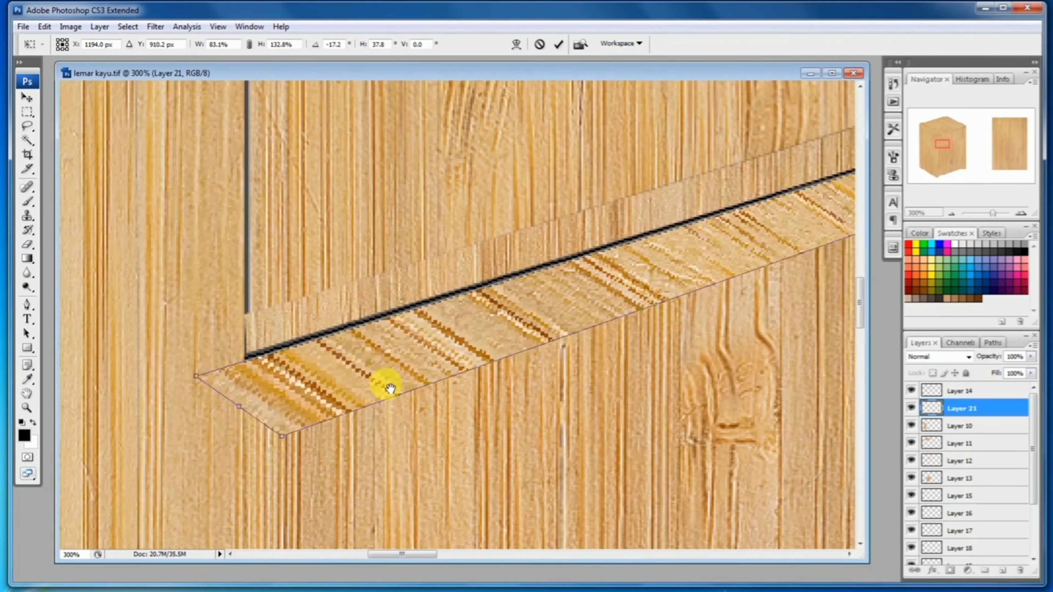
left_click_drag(286, 436, 292, 414)
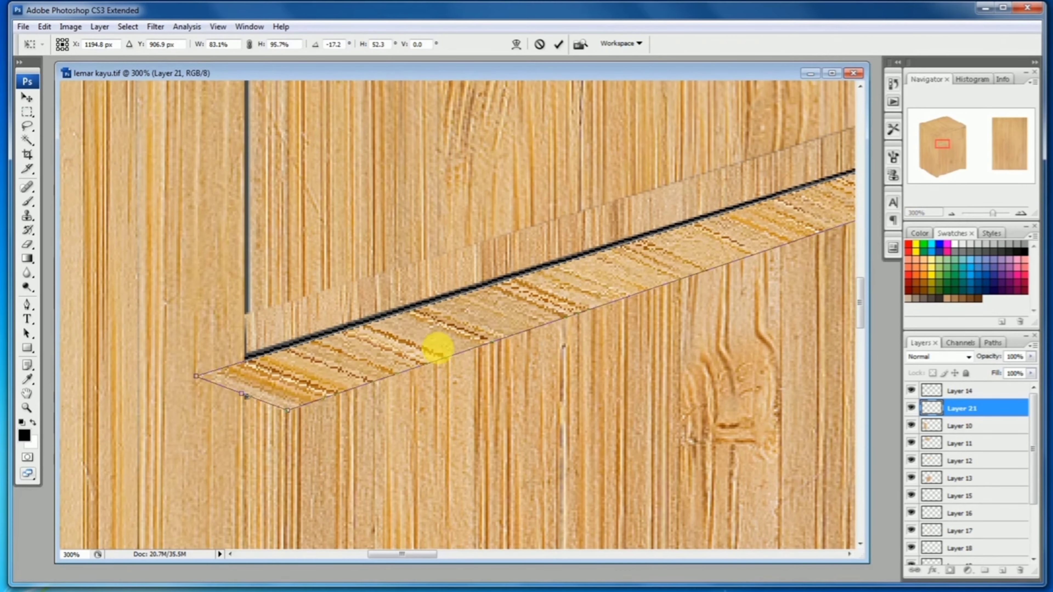
key("ctrl+minus")
key("ctrl+minus")
left_click_drag(451, 308, 304, 353)
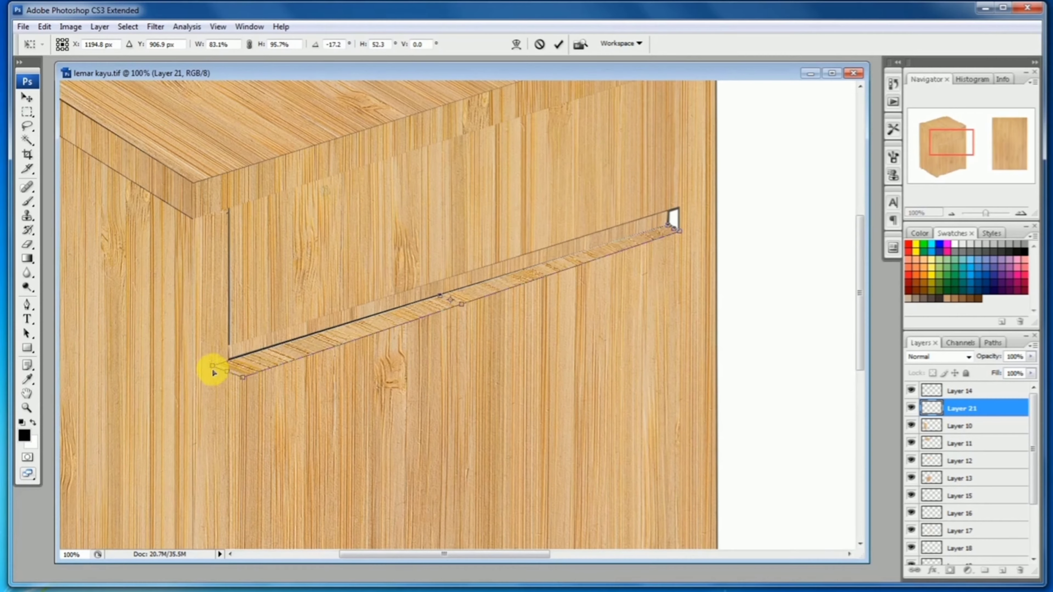
left_click_drag(213, 369, 227, 373)
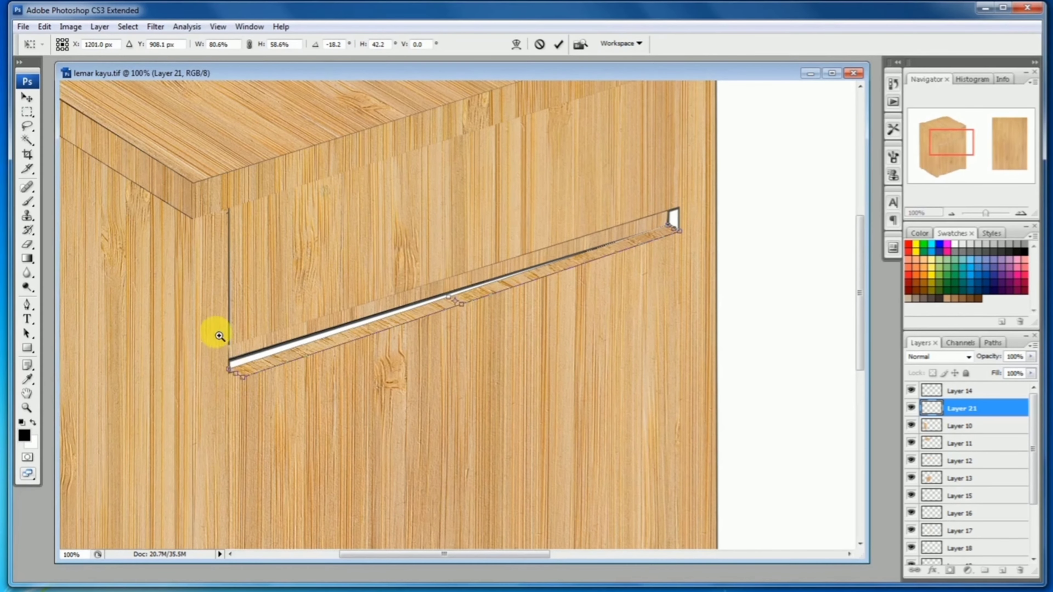
Reposition the narrowed strip so its slanted right end fits the right corners of the groove's lower band
left_click_drag(212, 336, 307, 397)
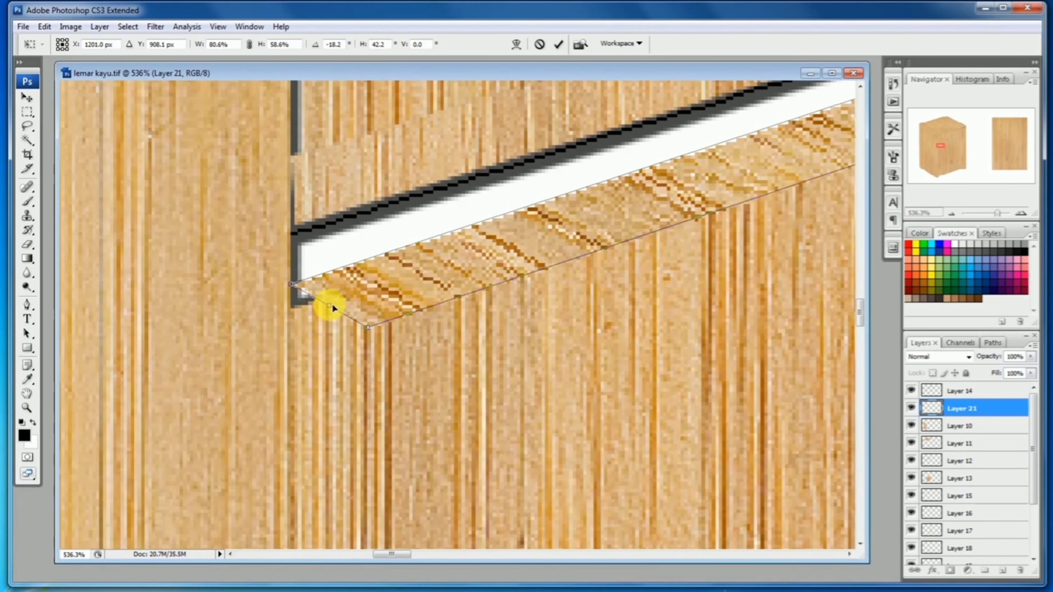
left_click_drag(331, 302, 250, 294)
left_click_drag(493, 235, 354, 292)
left_click_drag(705, 178, 216, 344)
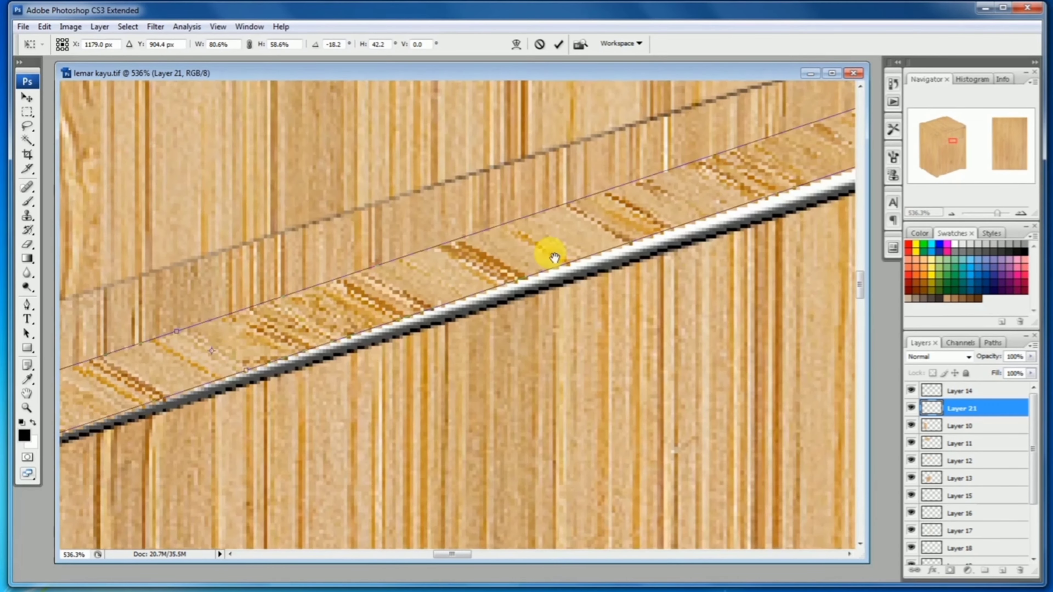
left_click_drag(821, 187, 249, 392)
left_click_drag(813, 199, 460, 349)
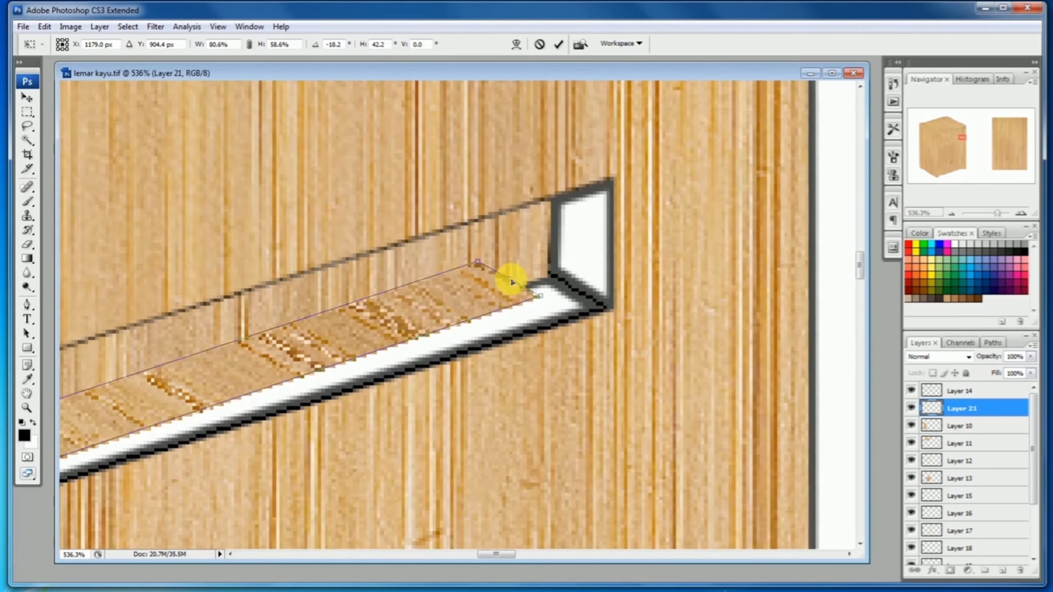
left_click_drag(510, 279, 582, 290)
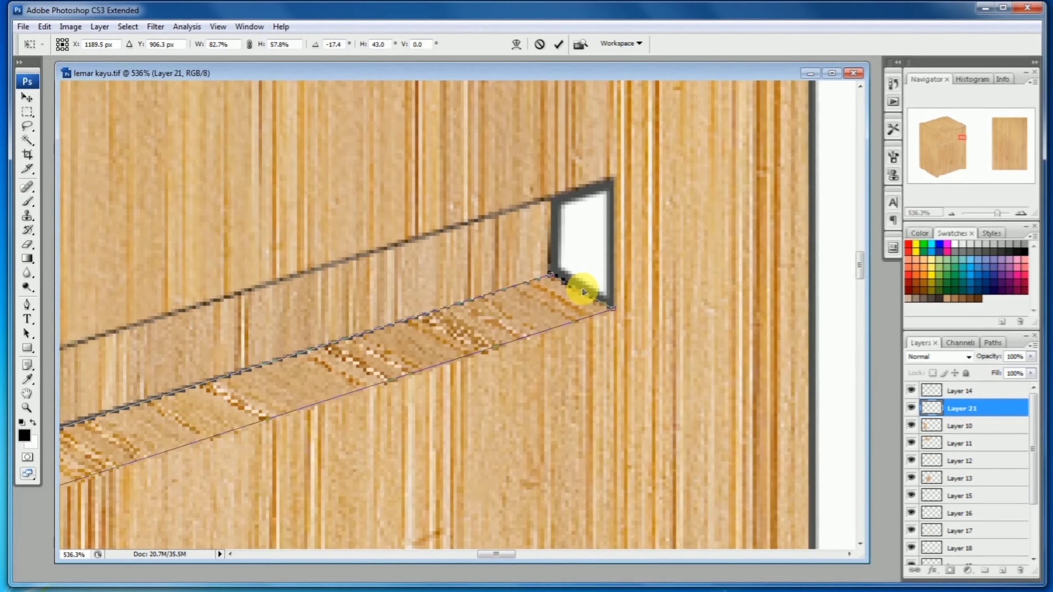
Shift the distorted strip up into the groove's lower band so its left end fits between the outlines, and apply the distortion
left_click(336, 358, "alt")
left_click(336, 358, "alt")
left_click(336, 358, "alt")
left_click_drag(301, 369, 646, 301)
left_click_drag(315, 249, 579, 313)
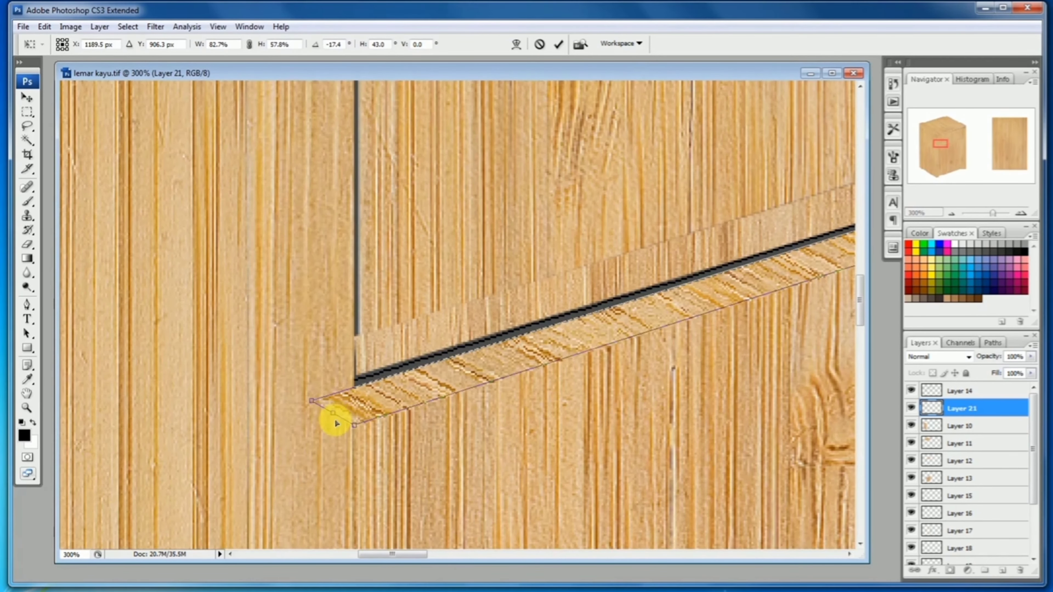
left_click_drag(295, 360, 372, 440)
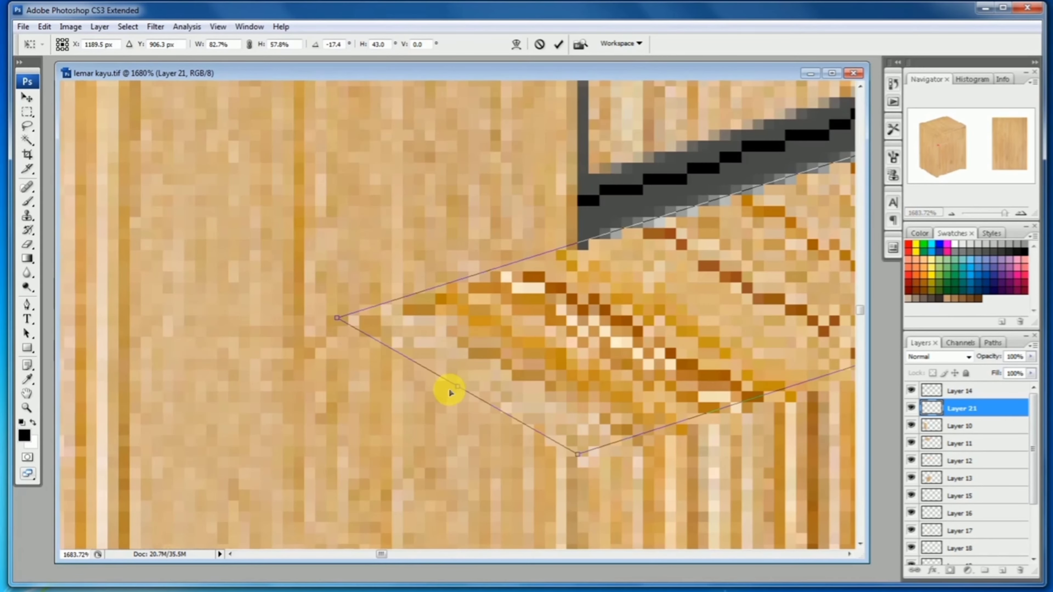
left_click_drag(458, 388, 445, 357)
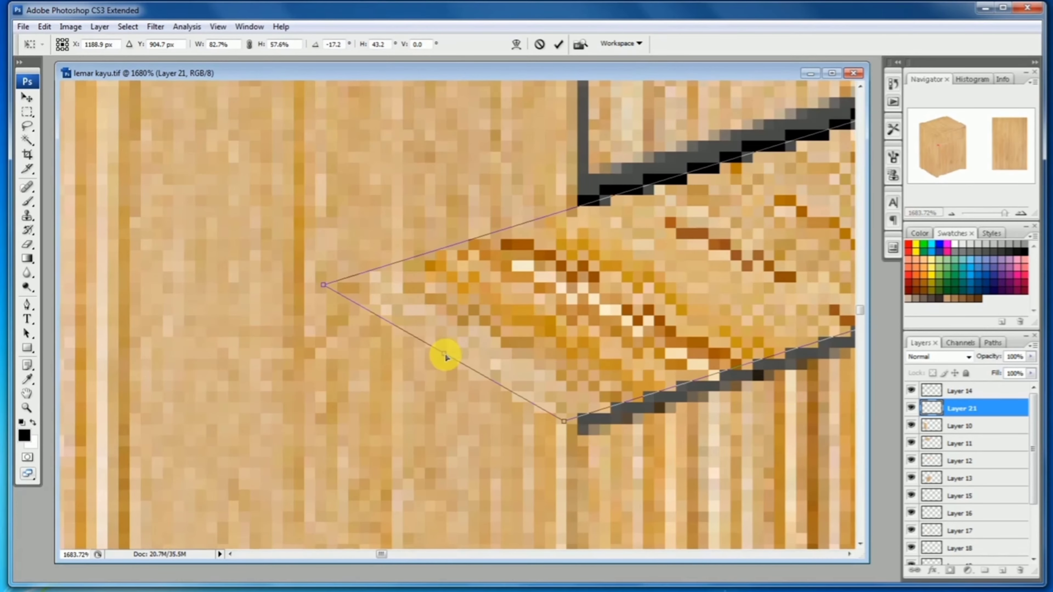
left_click(616, 305, "alt")
left_click(626, 327, "alt")
left_click(568, 320, "alt")
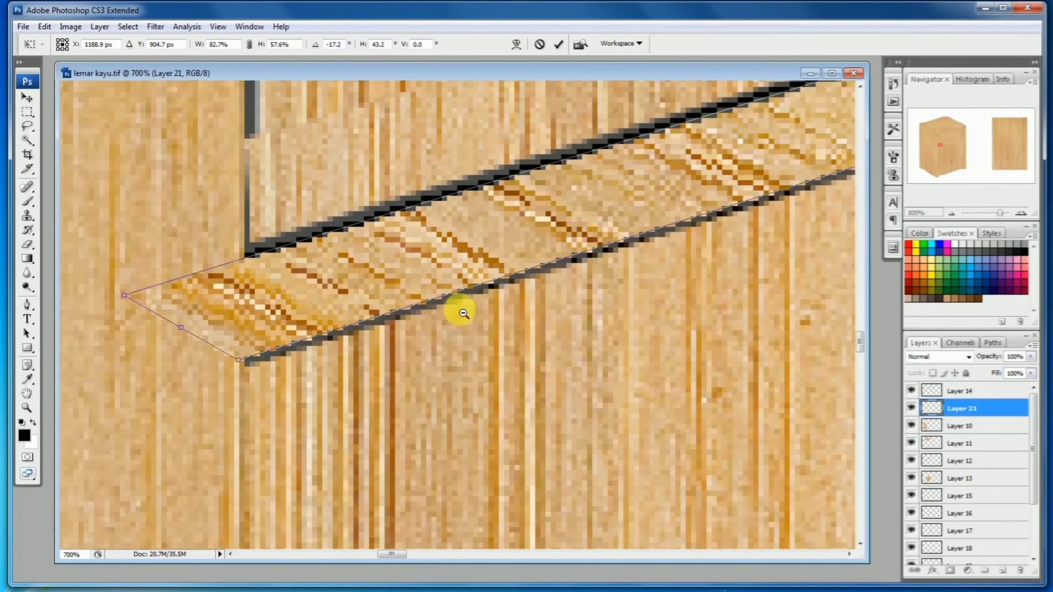
left_click(463, 310, "alt")
left_click(457, 312, "alt")
left_click(457, 312, "alt")
left_click(457, 313, "alt")
left_click(457, 312, "alt")
left_click(457, 312, "alt")
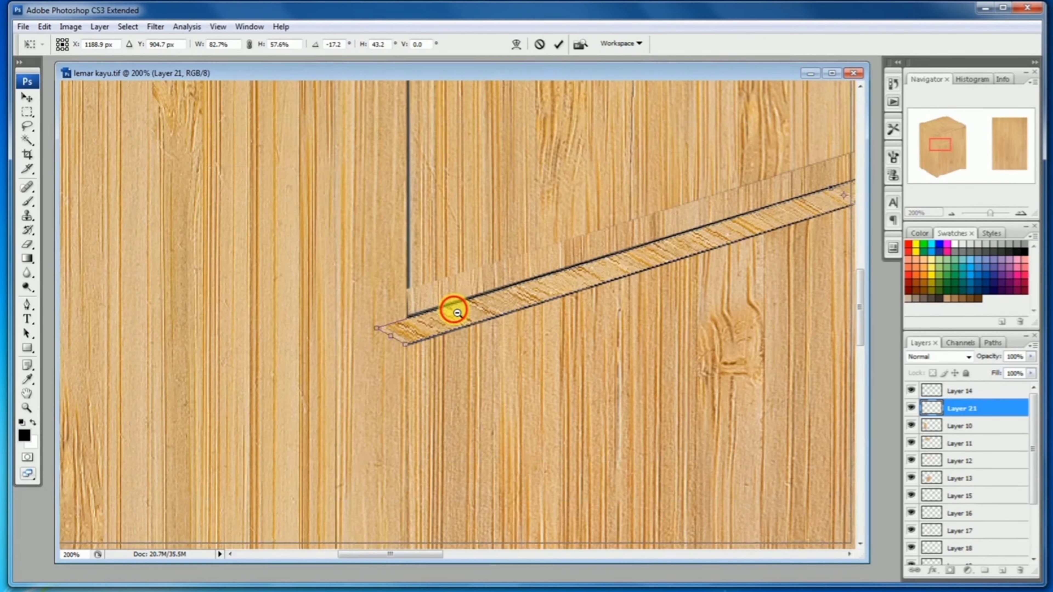
left_click(457, 312, "alt")
left_click(457, 313, "alt")
key("Return")
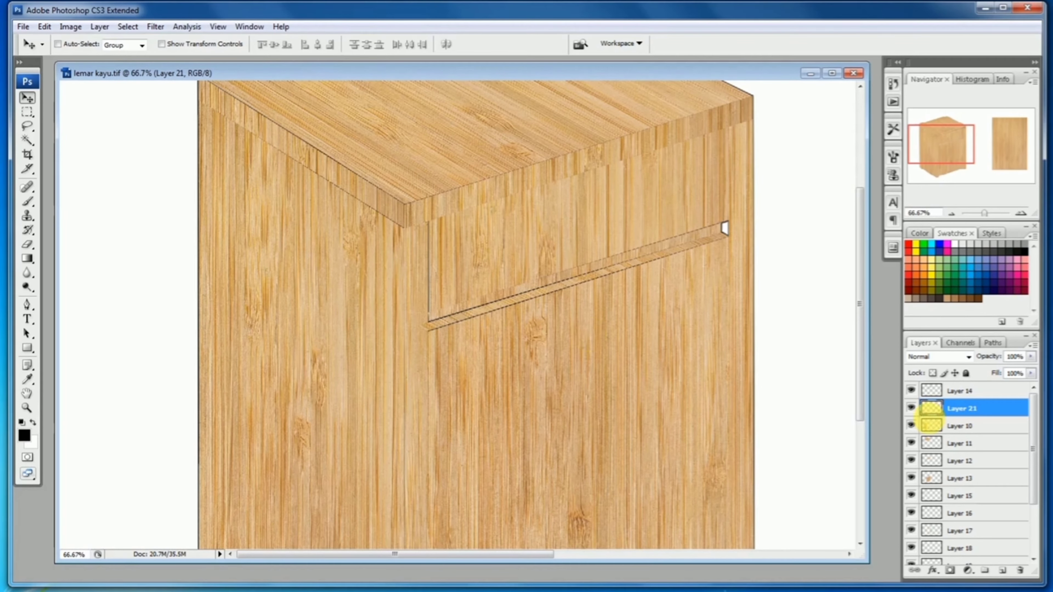
Select and delete the part of the strip that overhangs the groove's left edge
left_click_drag(398, 274, 461, 393)
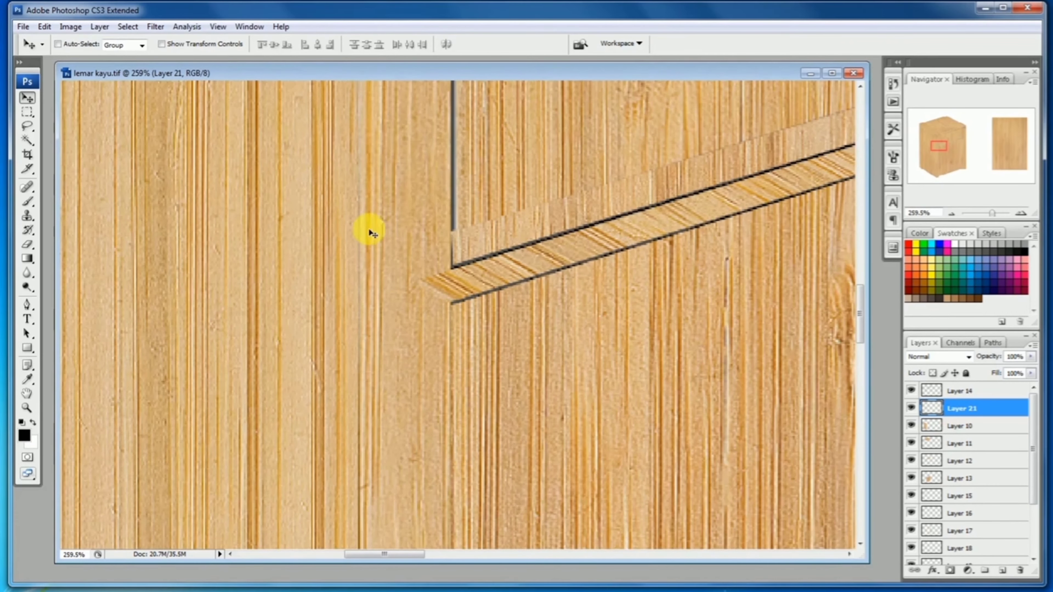
left_click(27, 111)
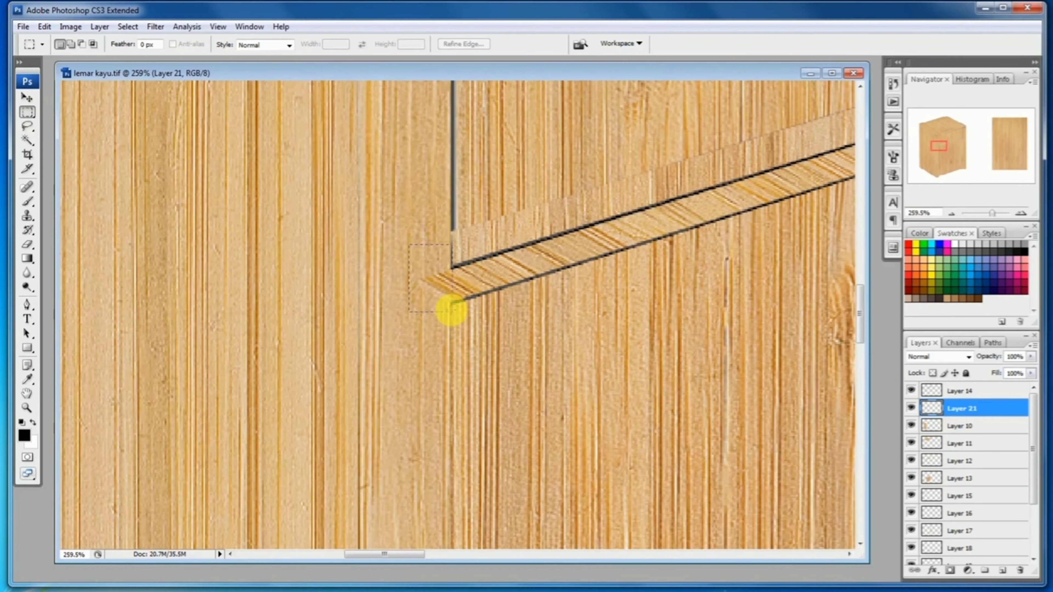
left_click_drag(452, 311, 409, 245)
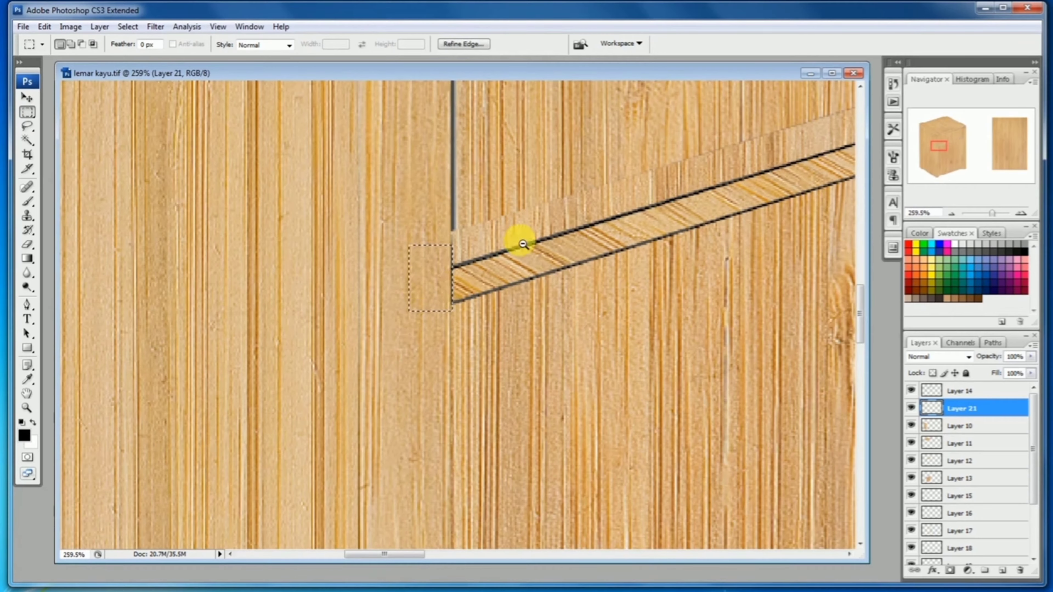
Copy a small upright rectangle of the right post's texture, beside the white opening at the groove's right end, to a new layer
left_click(538, 232, "alt")
left_click(539, 233, "alt")
left_click_drag(823, 207, 498, 310)
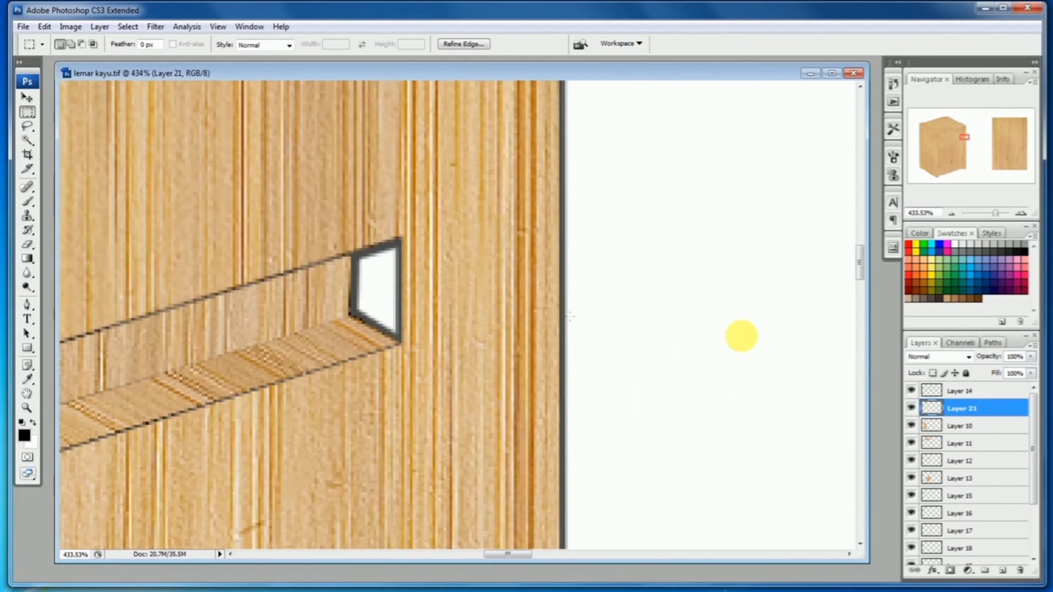
left_click(33, 101)
left_click(490, 208, "ctrl")
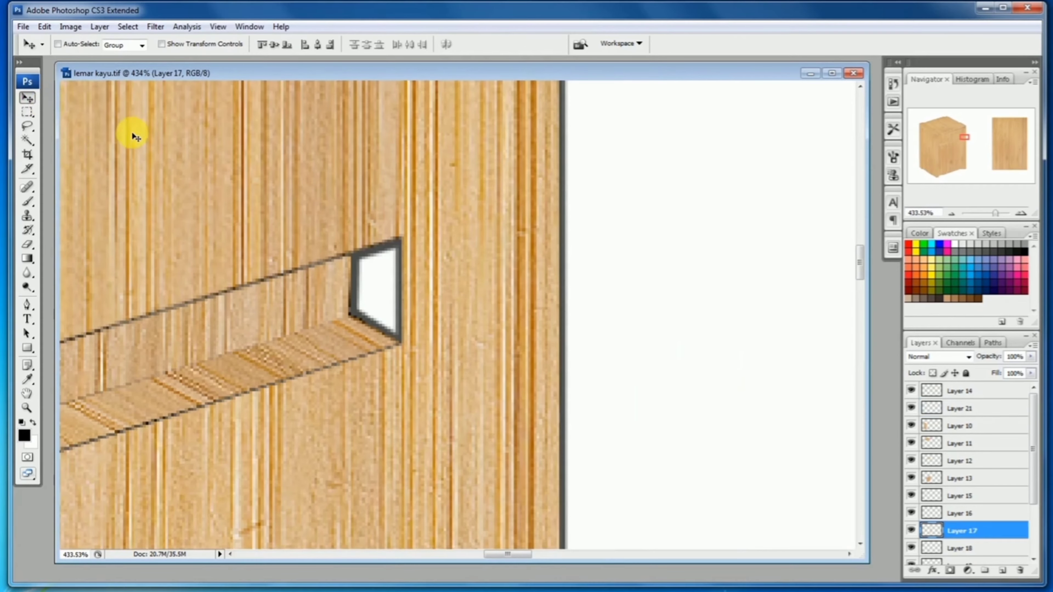
left_click(31, 116)
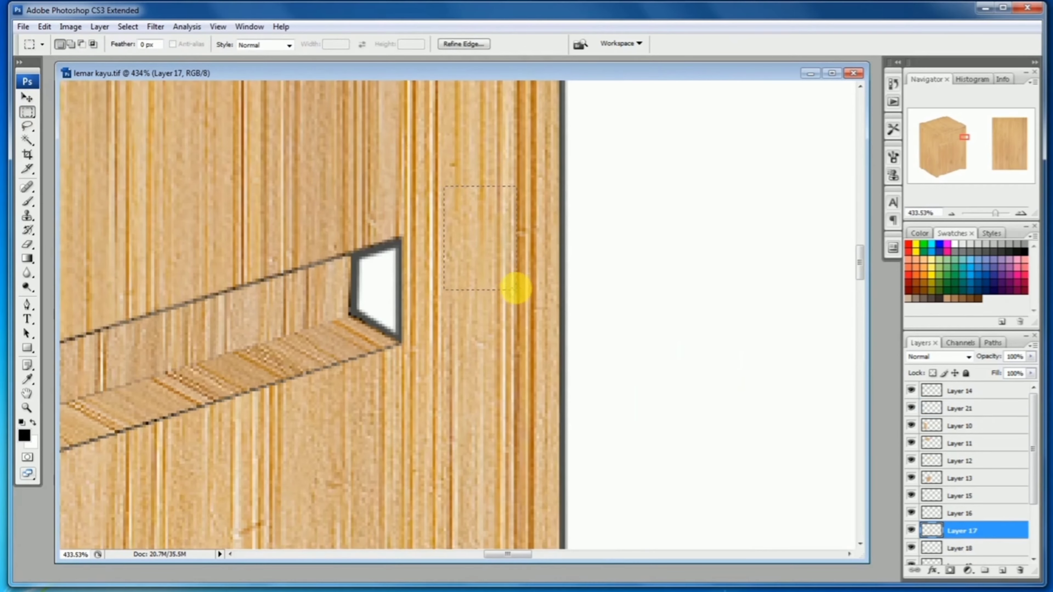
left_click_drag(511, 301, 500, 315)
left_click_drag(489, 278, 514, 267)
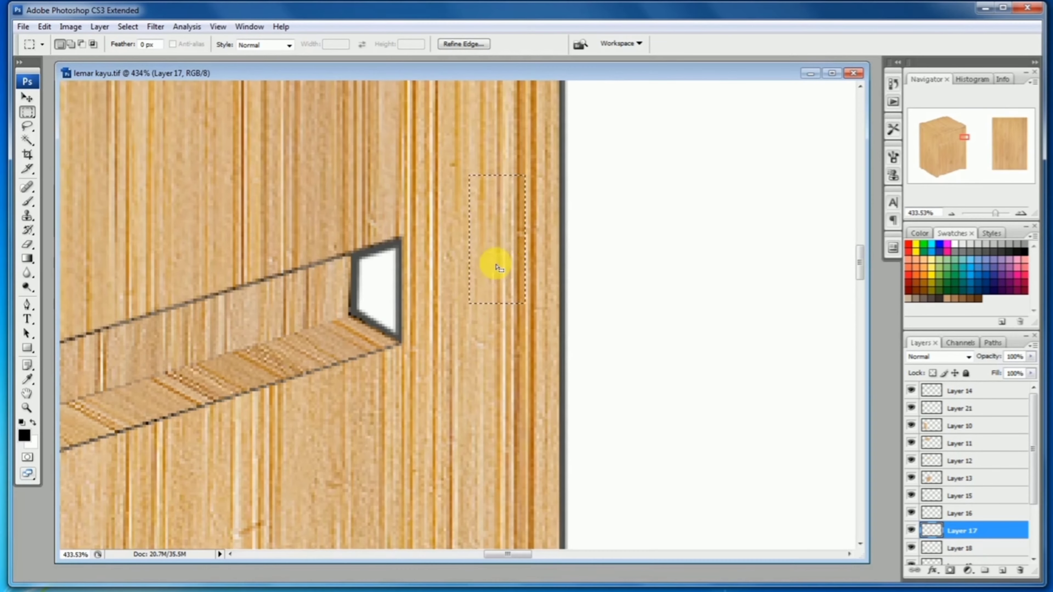
key("ctrl+j")
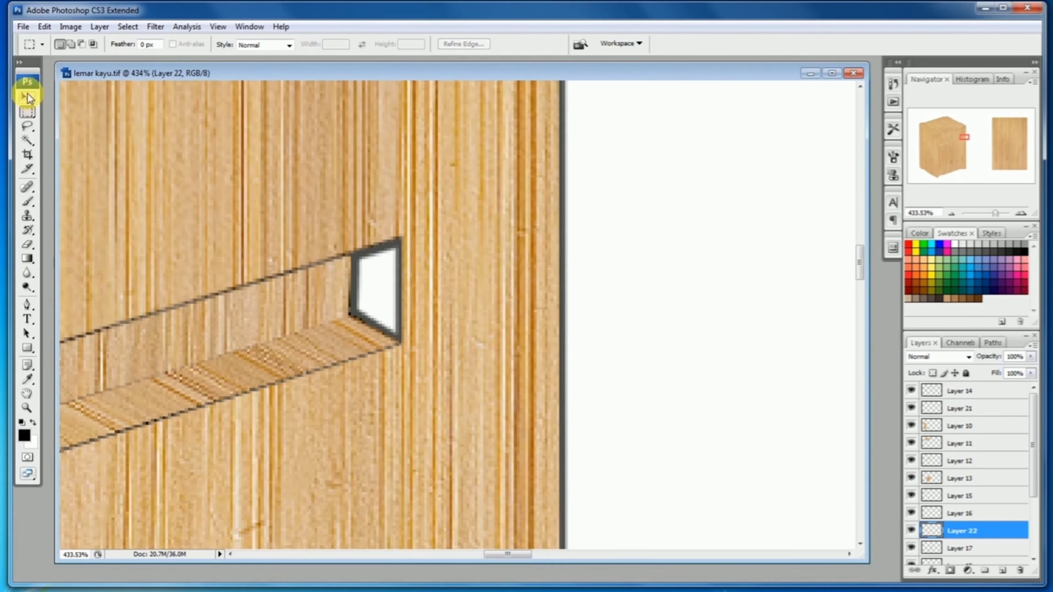
Place the copied piece over the white opening and distort it to the opening's width with slanted upper and lower edges
left_click(27, 97)
left_click_drag(472, 226, 357, 310)
left_click(44, 26)
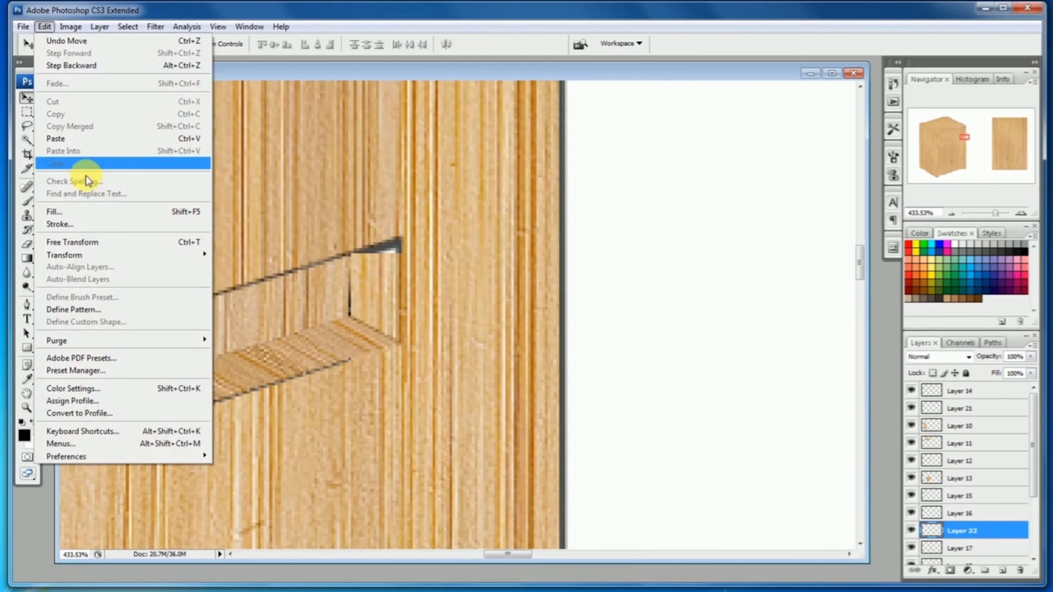
mouse_move(83, 254)
left_click(232, 307)
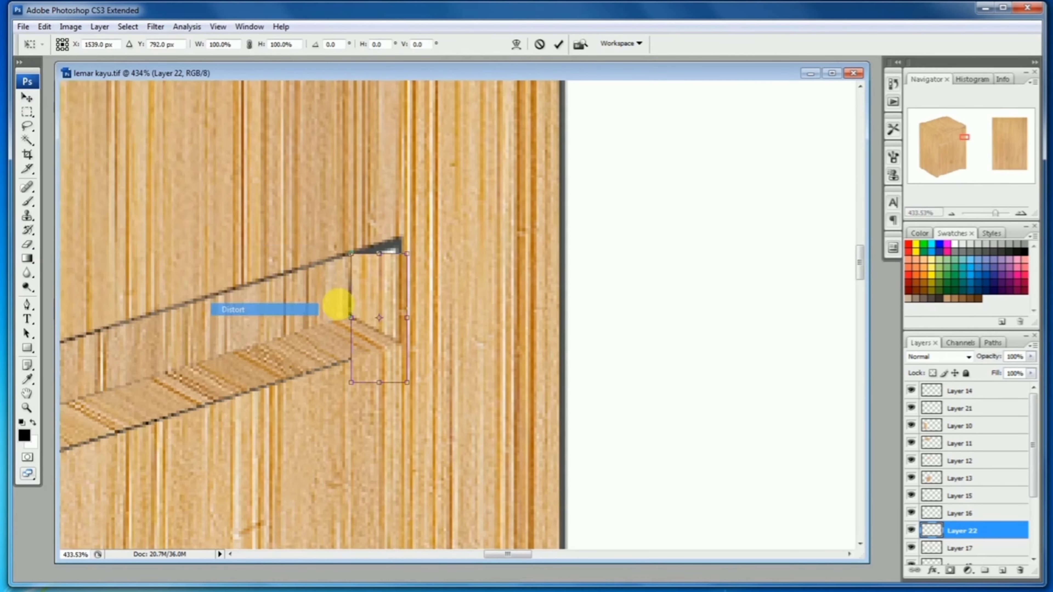
key("ctrl+plus")
left_click_drag(509, 346, 499, 327)
left_click_drag(474, 401, 447, 347)
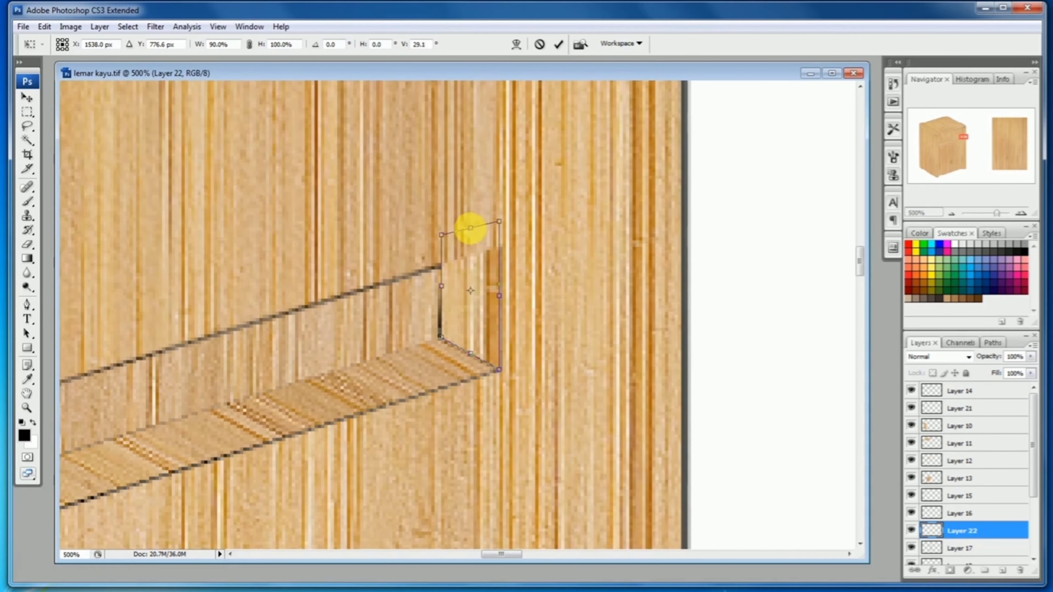
Reposition the slanted piece so its lower edge follows the opening's lower edge, and apply the distortion
left_click_drag(474, 250, 474, 258)
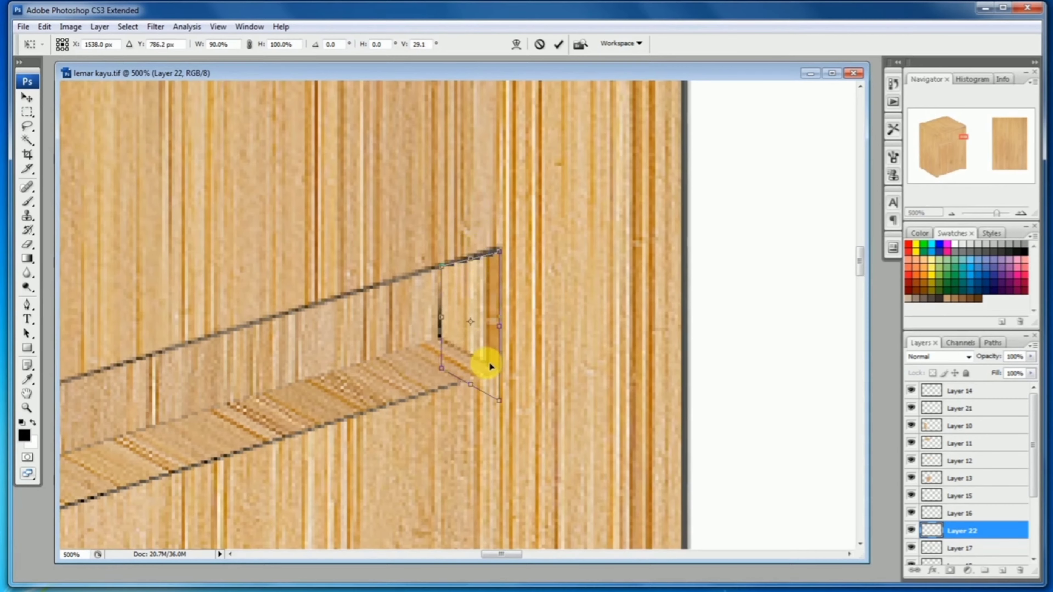
left_click_drag(502, 402, 505, 376)
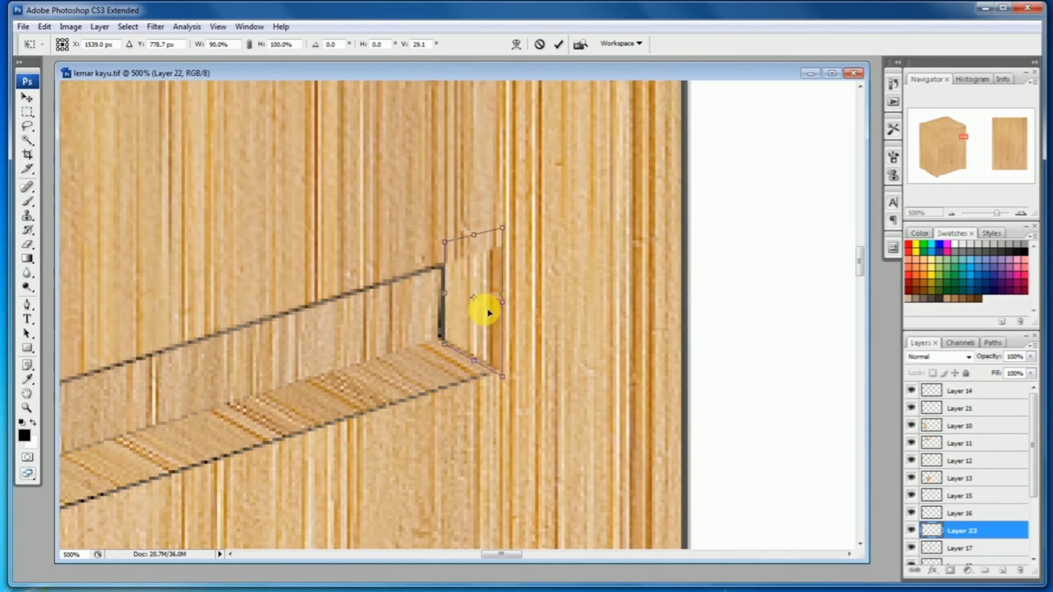
left_click_drag(490, 314, 487, 312)
key("Return")
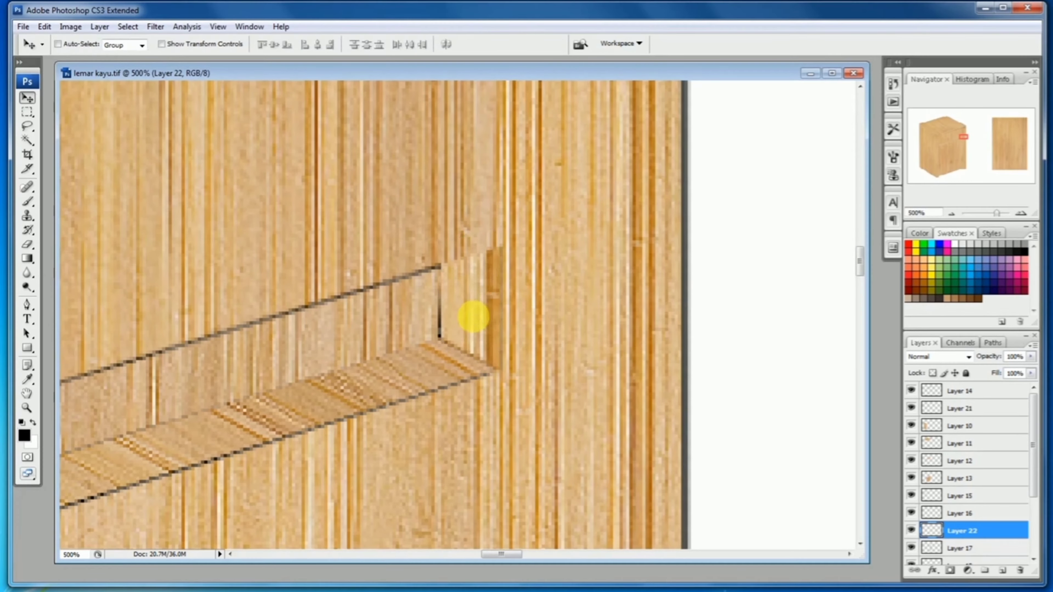
Select the layer of the large source wood texture beside the cabinet and hide it
left_click(476, 318, "alt")
left_click(473, 317, "alt")
left_click(473, 317, "alt")
left_click(473, 317, "alt")
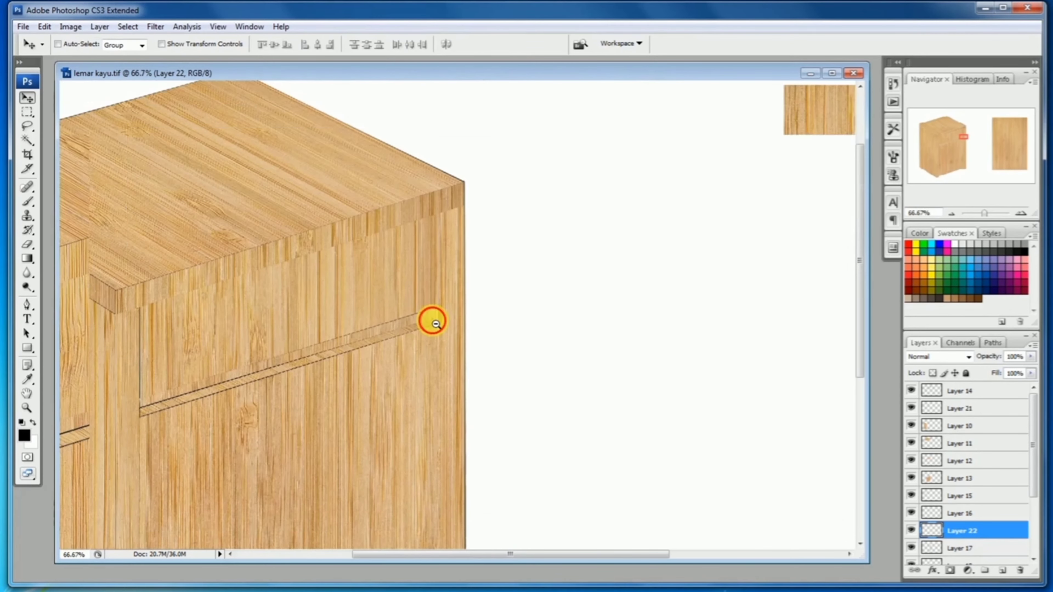
left_click(433, 320, "alt")
left_click(435, 322, "alt")
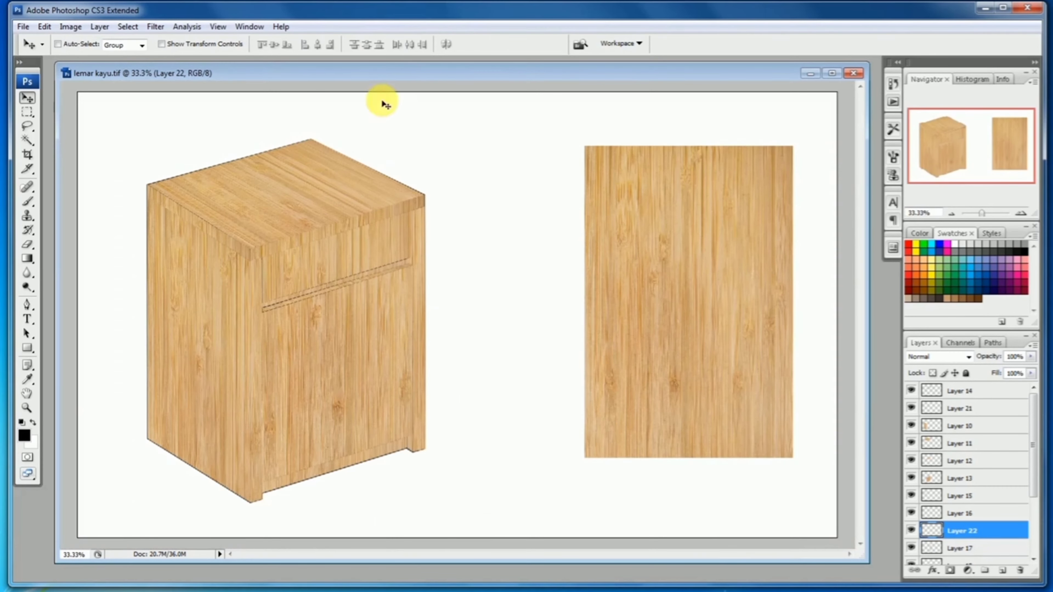
left_click_drag(397, 70, 425, 69)
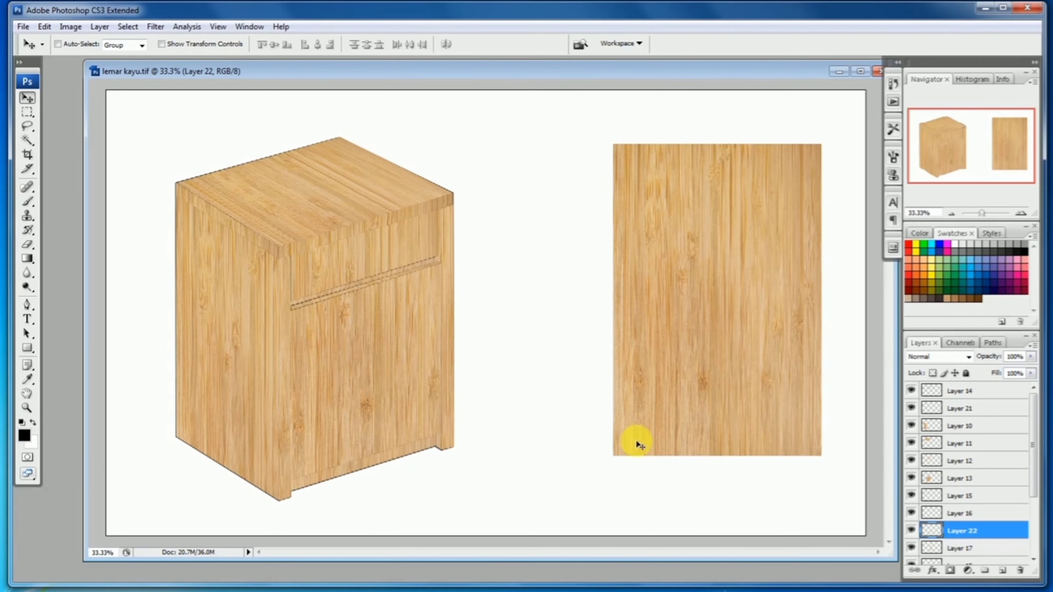
left_click(720, 347, "ctrl")
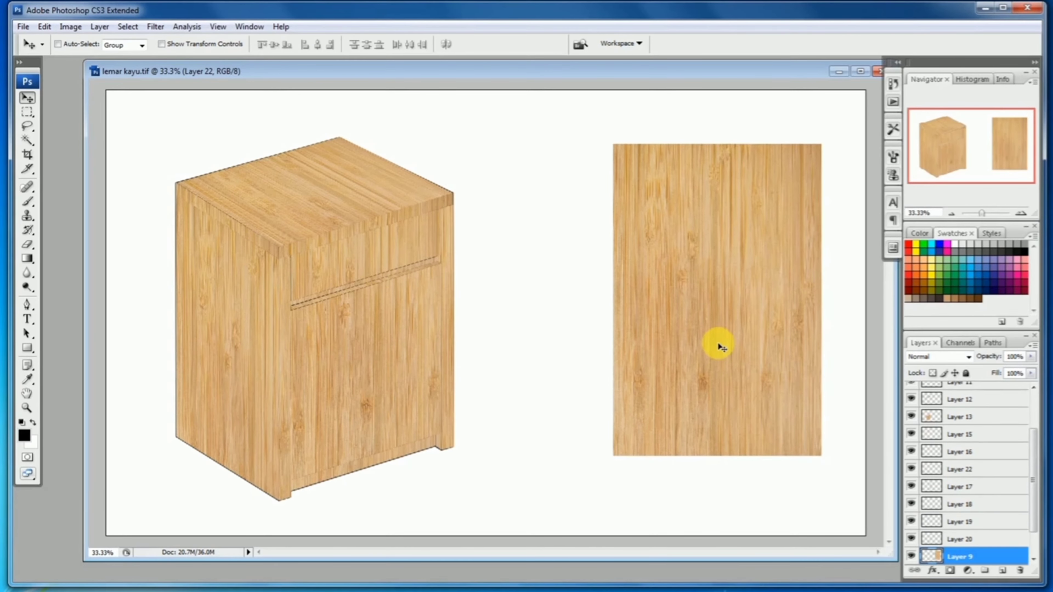
left_click(915, 555)
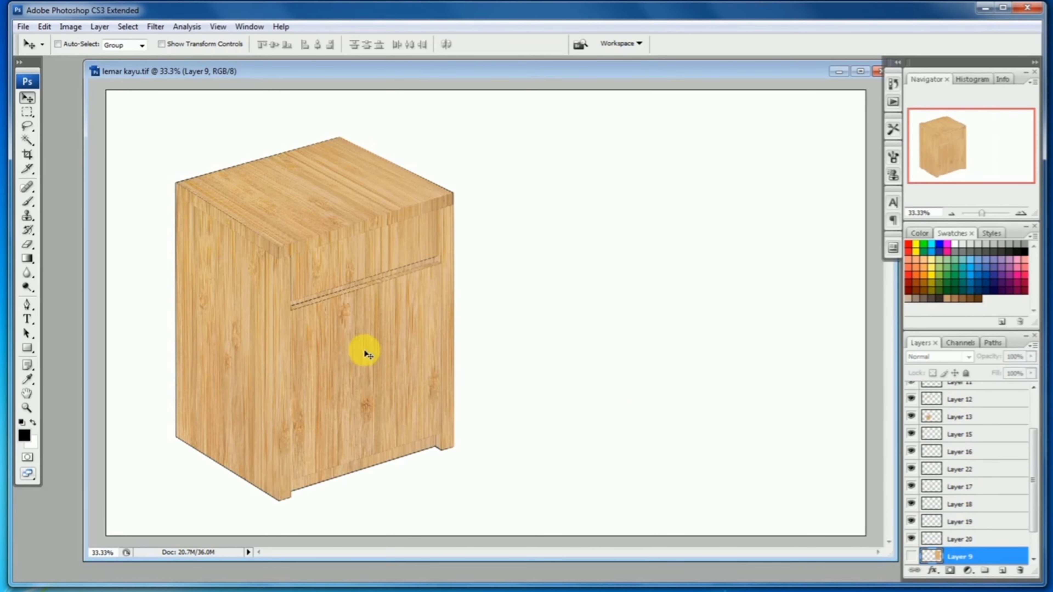
Select the large front panel's texture layer, Layer 13, and toggle its visibility off and on to check it
left_click(299, 348, "ctrl")
left_click_drag(424, 269, 435, 200)
left_click(442, 276, "ctrl+alt")
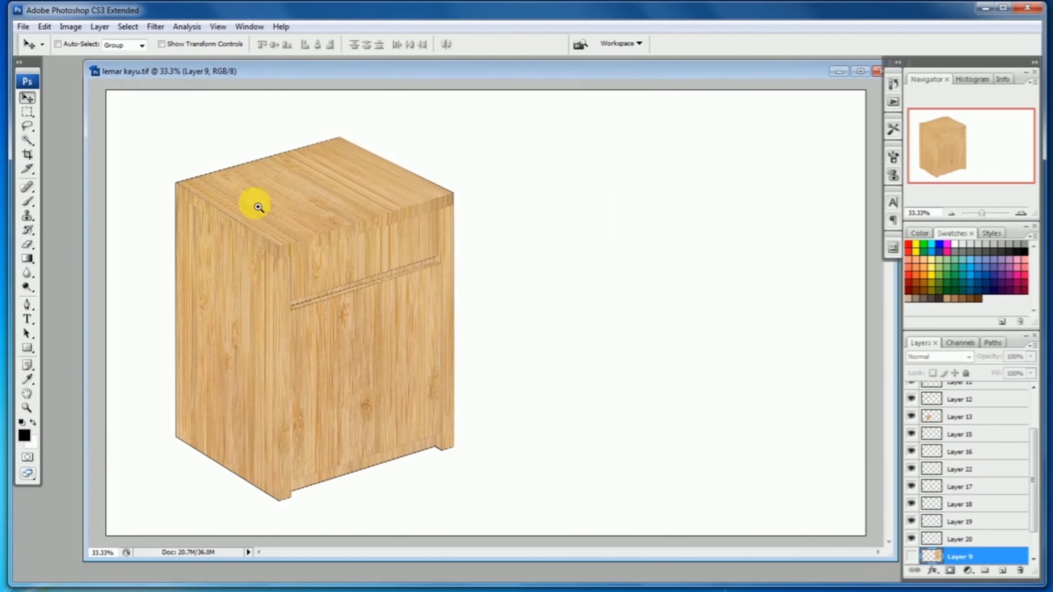
left_click_drag(210, 159, 458, 238)
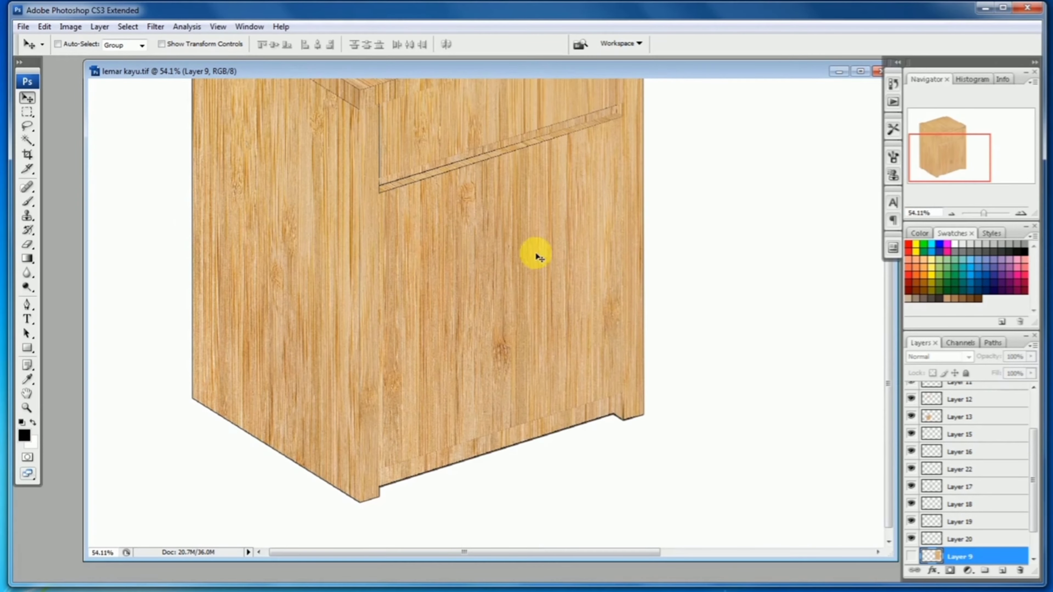
left_click(549, 246, "ctrl")
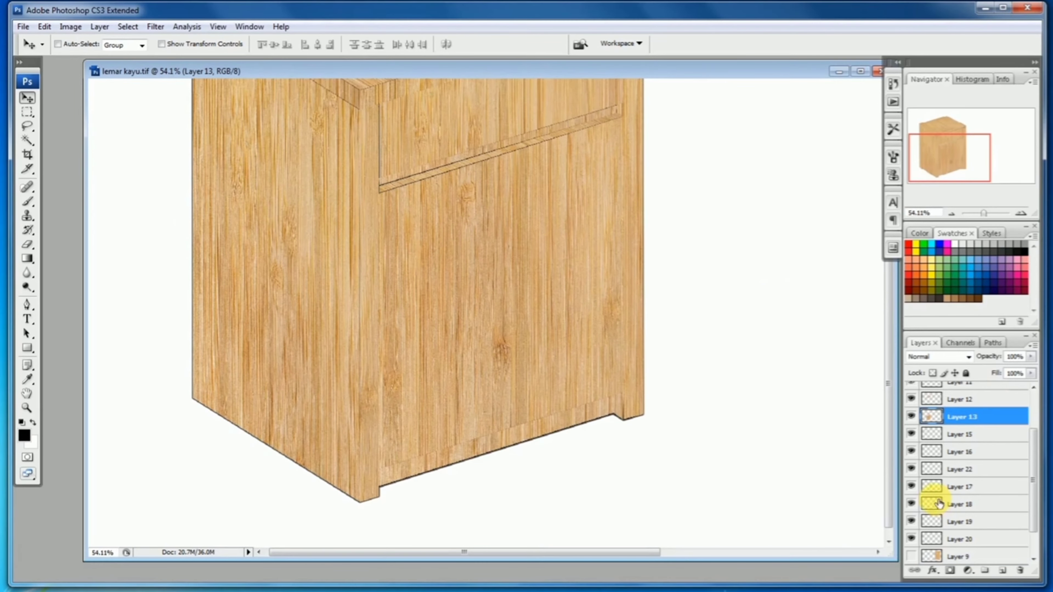
left_click(912, 416)
left_click(912, 417)
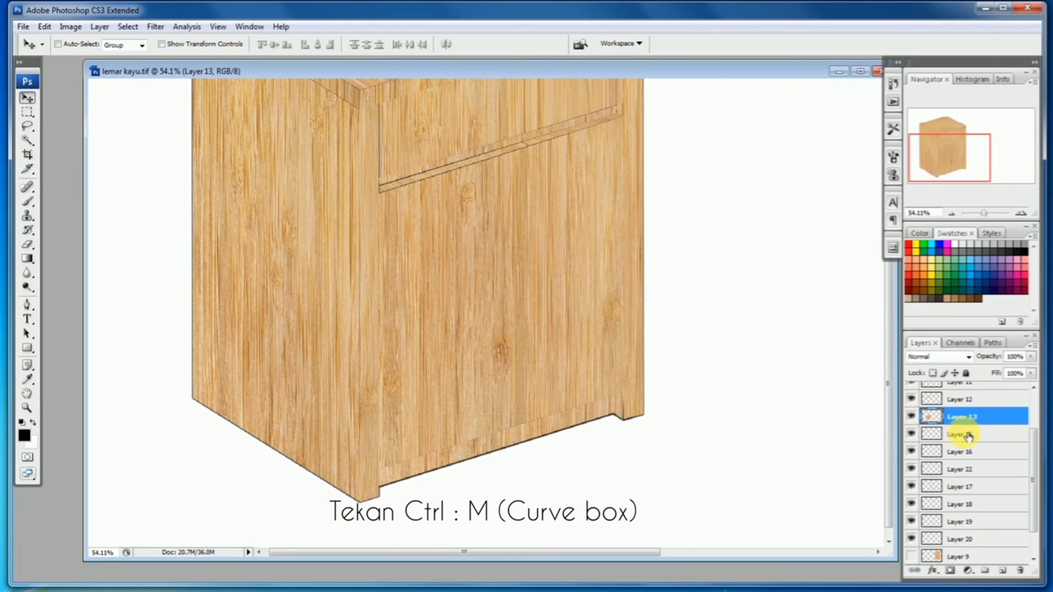
Lighten the large door panel on Layer 13 with Curves, raising input 113 to about output 146
key("ctrl+m")
left_click_drag(873, 433, 874, 426)
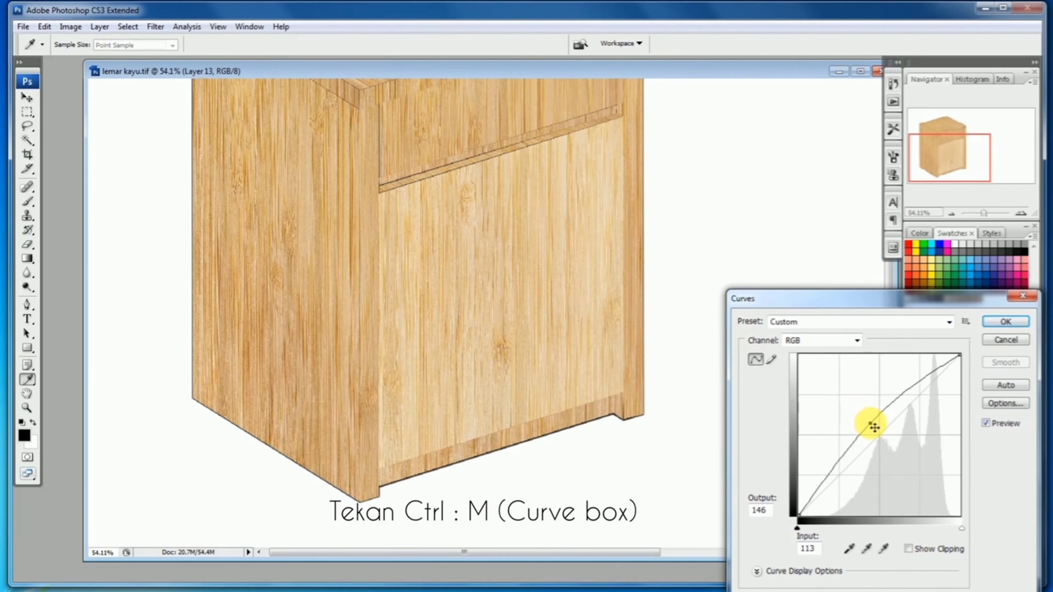
left_click(1011, 324)
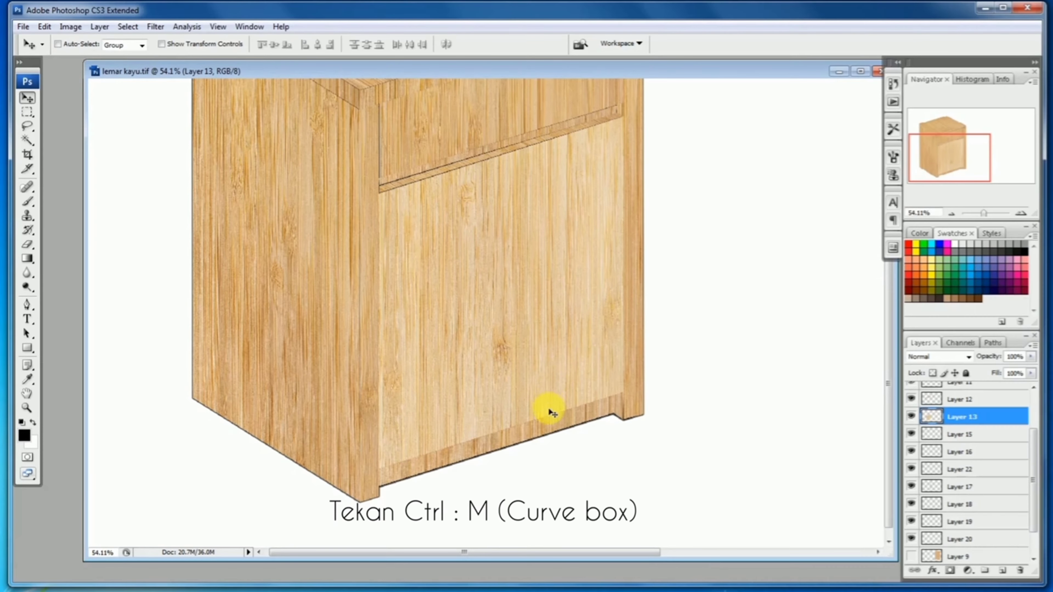
Darken the strip below the door on Layer 18 with Curves, lowering input 139 to output 98
left_click(557, 425, "ctrl")
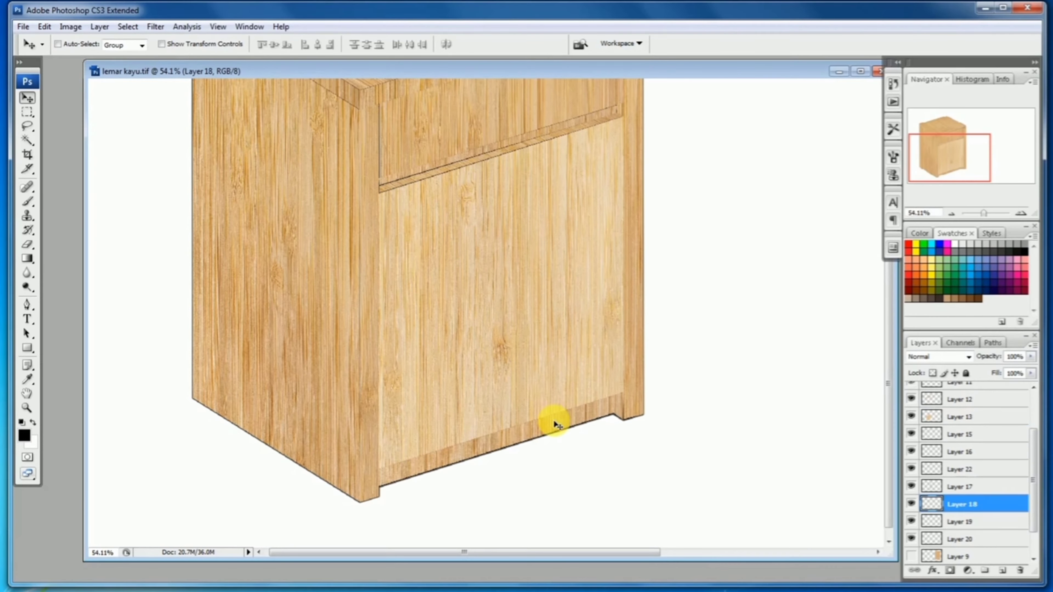
key("ctrl+m")
left_click_drag(883, 431, 891, 457)
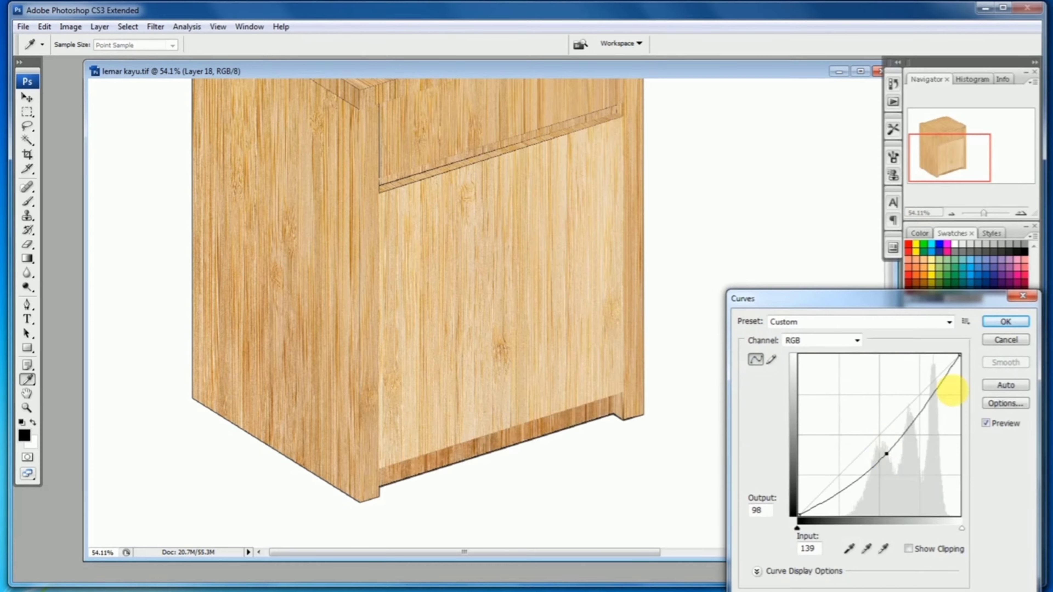
left_click(1014, 323)
key("v")
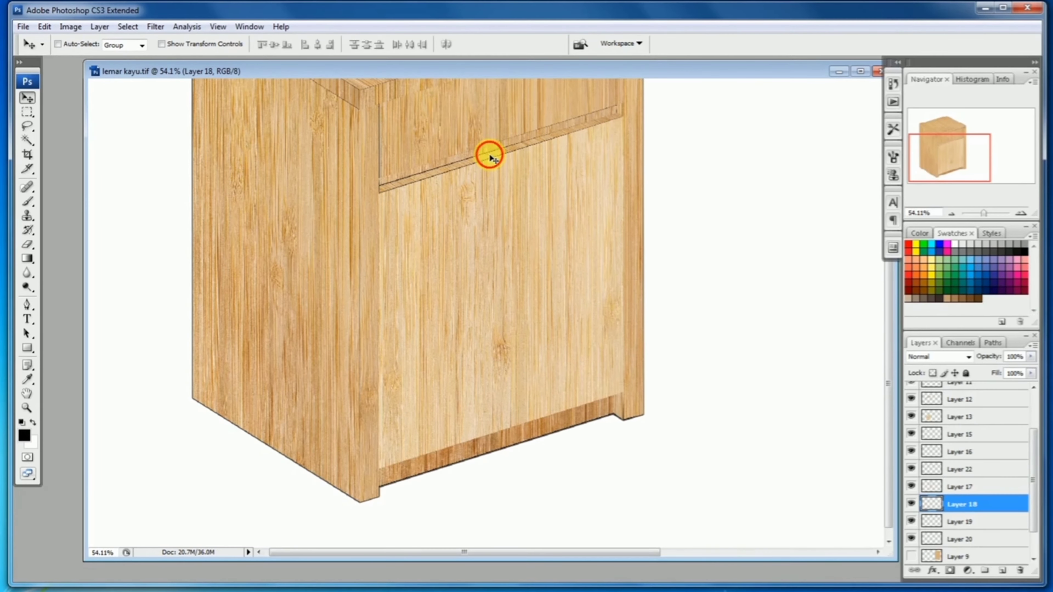
Darken the thin strip along the drawer's lower edge on Layer 20 by pulling the Curves midpoint down
left_click(490, 156, "ctrl")
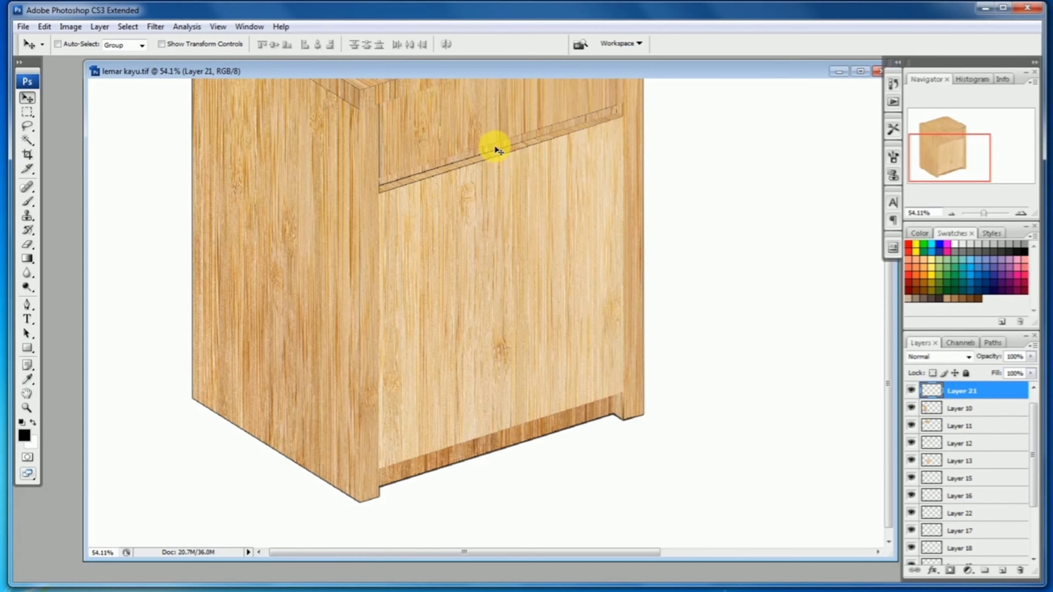
left_click(499, 151, "ctrl")
key("ctrl+m")
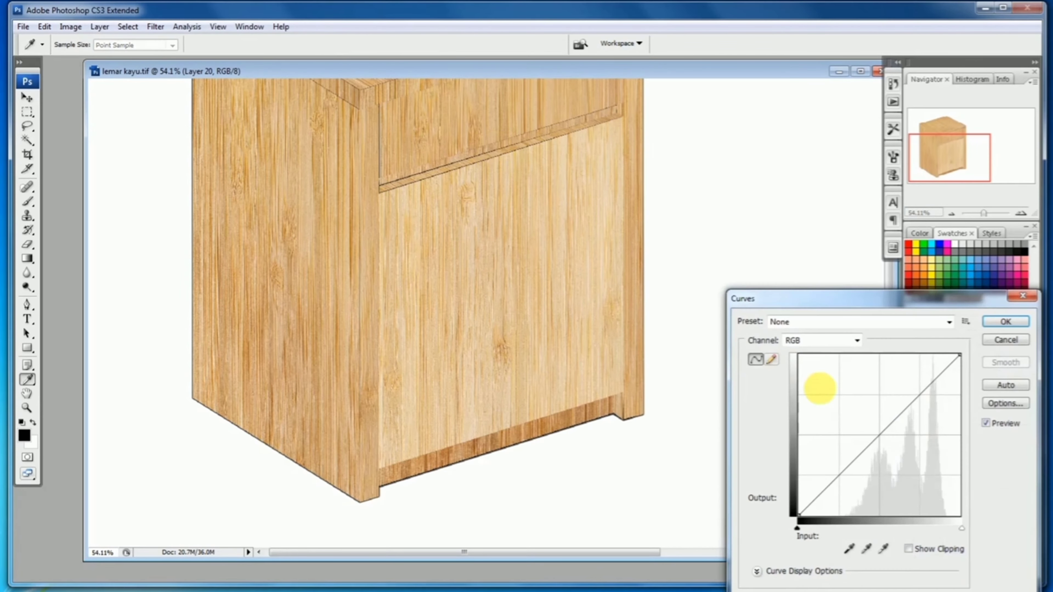
left_click_drag(875, 438, 893, 453)
left_click(1005, 322)
key("v")
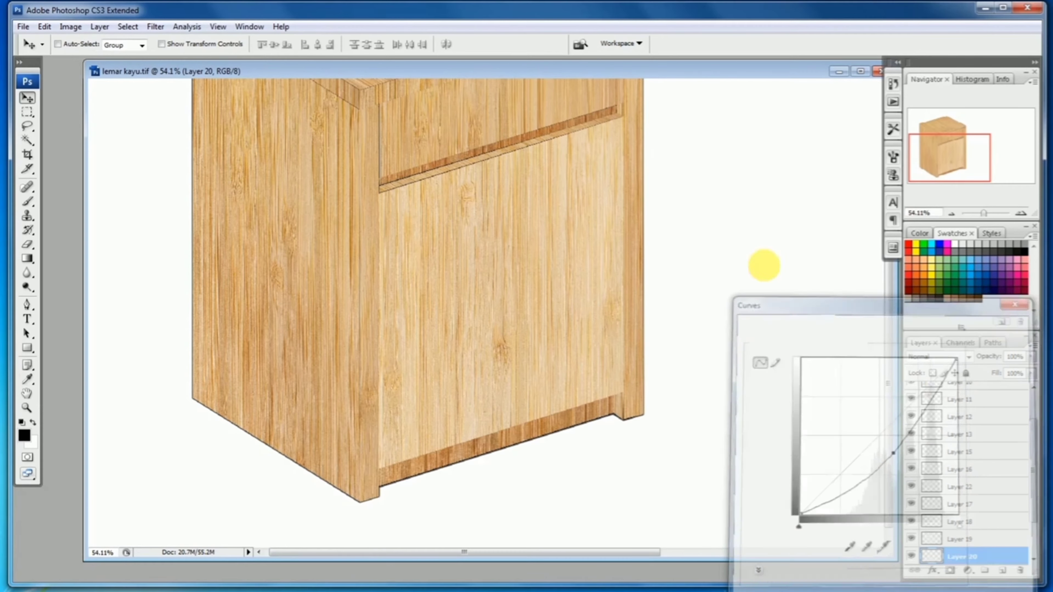
Darken the cabinet's left front post on Layer 16 with Curves, lowering input 125 to output 92
scroll(477, 228, "up", 1)
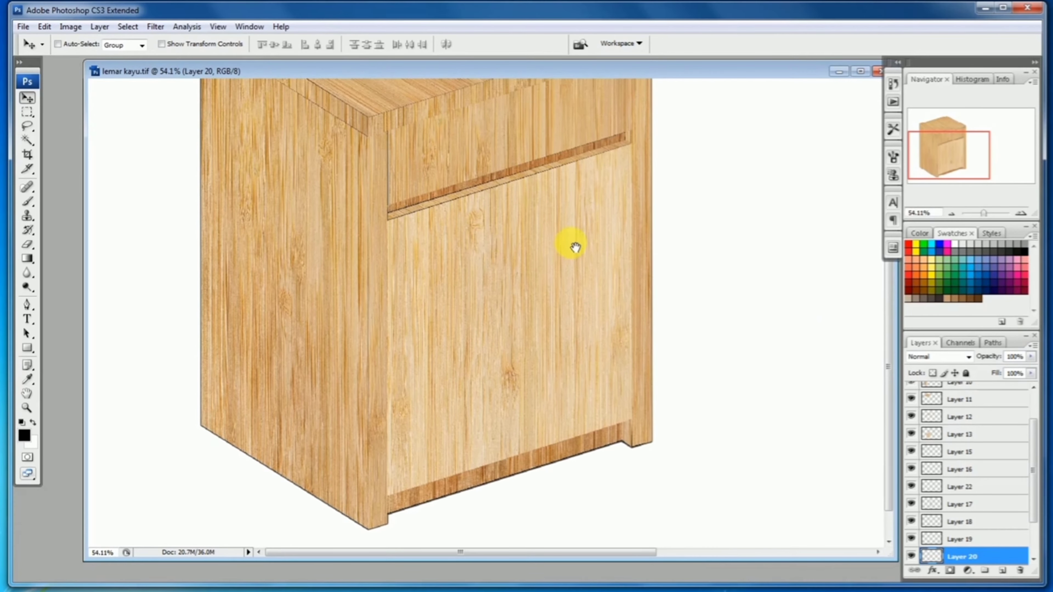
left_click(383, 163, "ctrl")
key("ctrl+m")
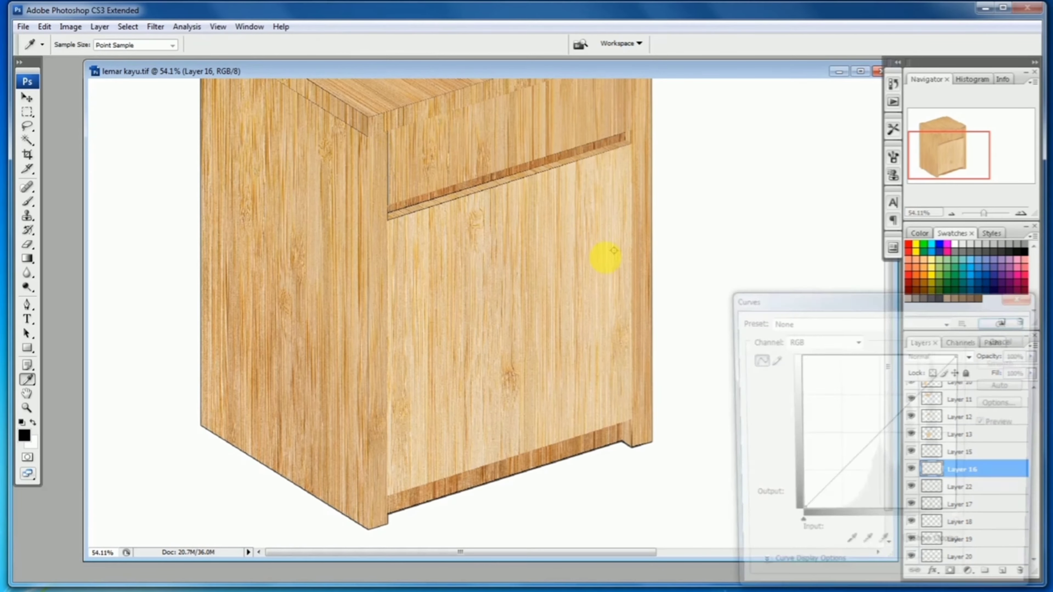
mouse_move(883, 446)
left_mouse_down()
mouse_move(867, 421)
mouse_move(882, 461)
left_mouse_up()
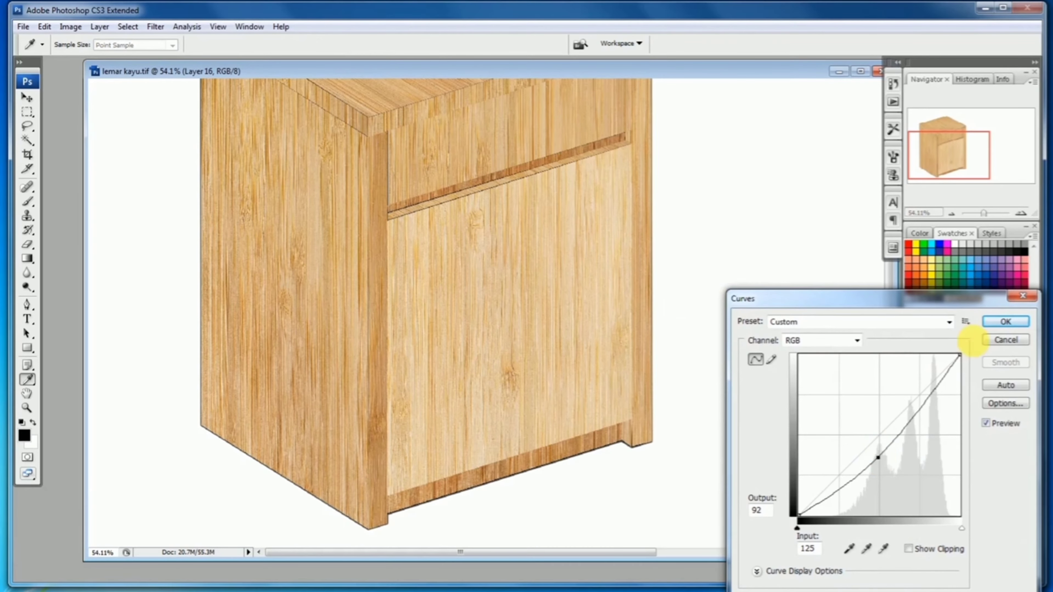
left_click(1006, 322)
key("v")
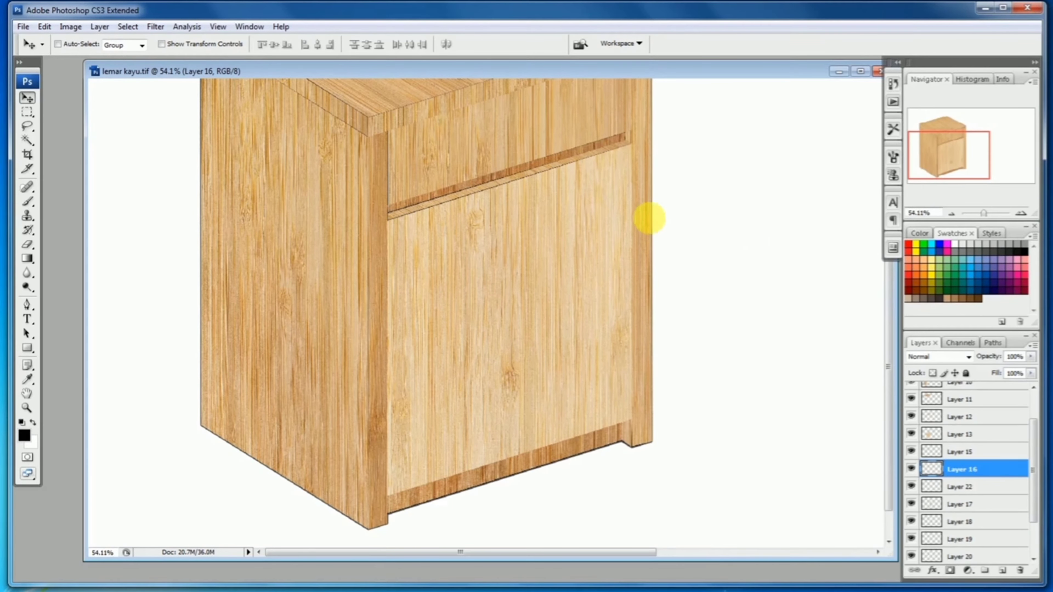
Lighten the drawer front on Layer 12 with Curves, raising input 121 to about output 135
left_click_drag(607, 224, 590, 260)
left_click(515, 159, "ctrl")
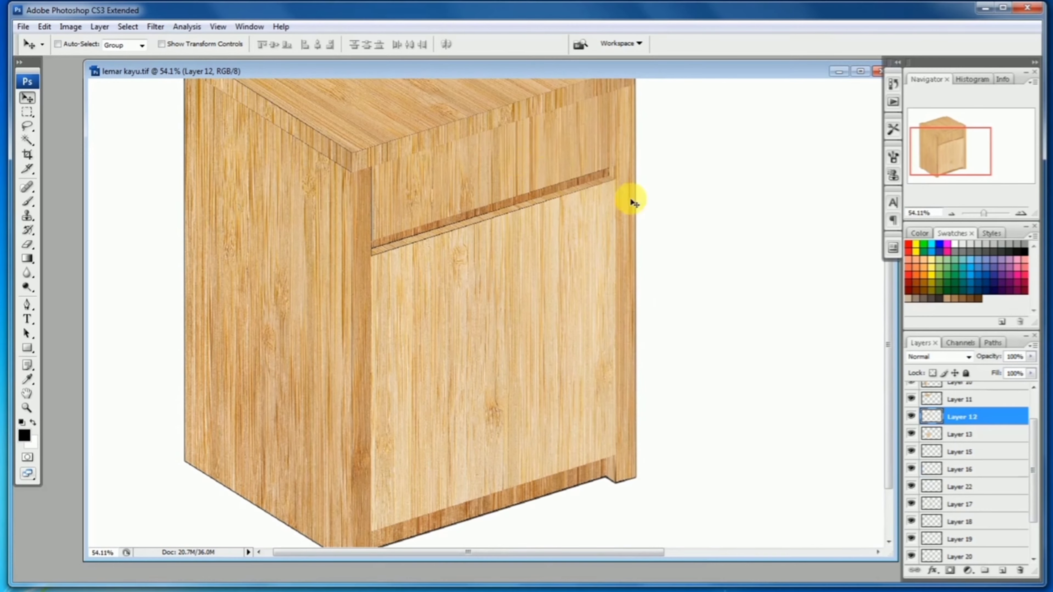
key("ctrl+m")
left_click_drag(874, 439, 879, 434)
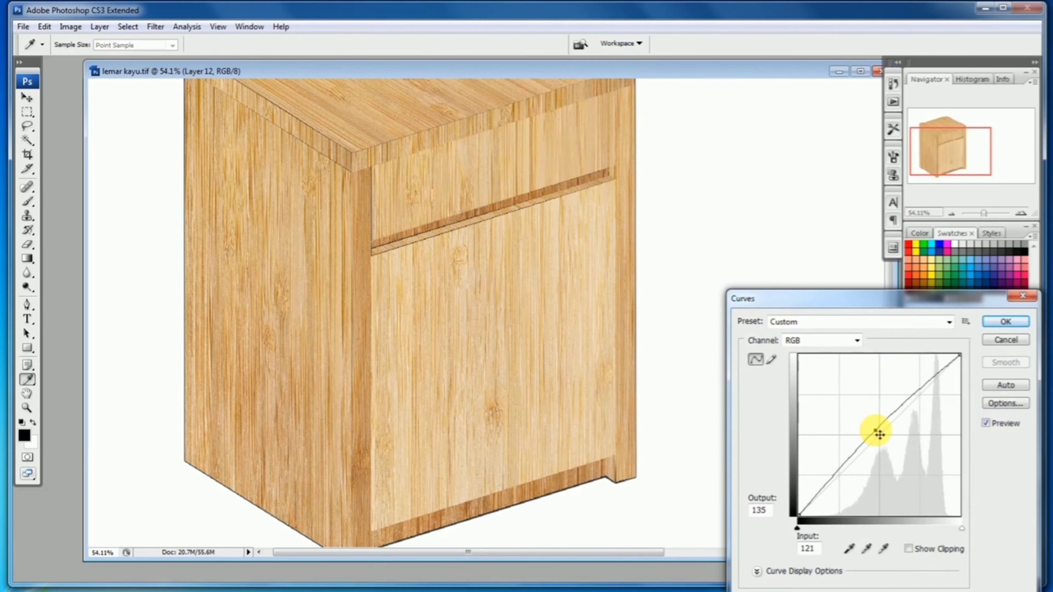
left_click(1005, 322)
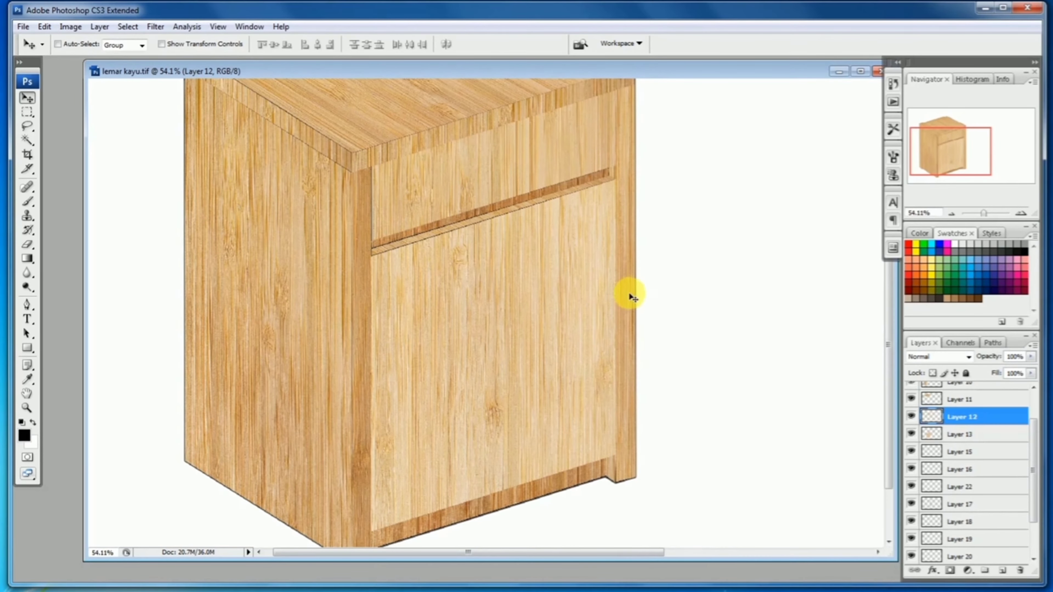
Darken the cabinet's right front post on Layer 17 with Curves, lowering input 137 to about output 103
left_click(632, 297, "ctrl")
key("ctrl+m")
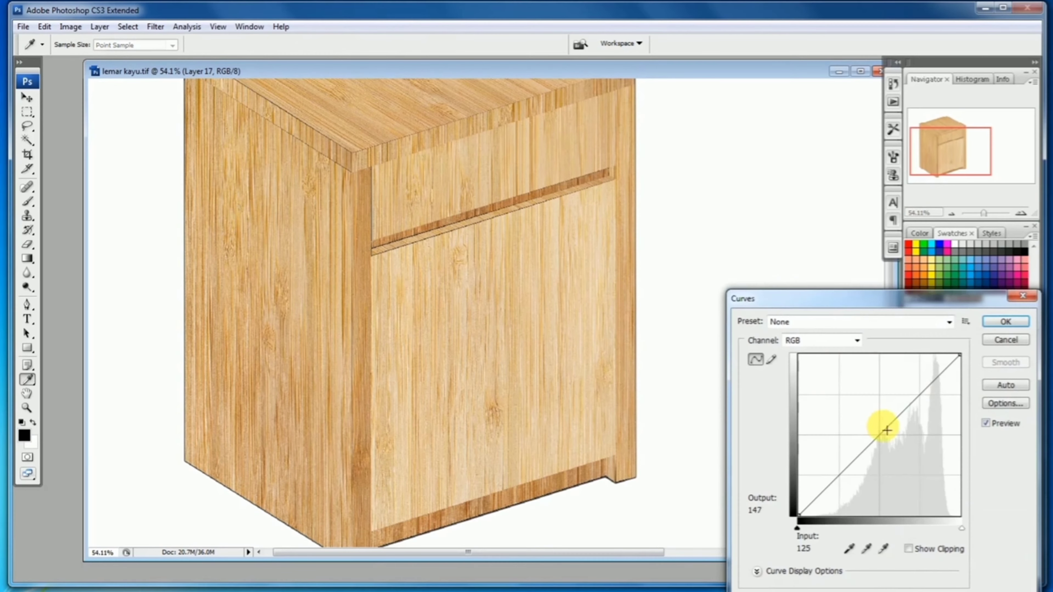
left_click_drag(879, 432, 885, 450)
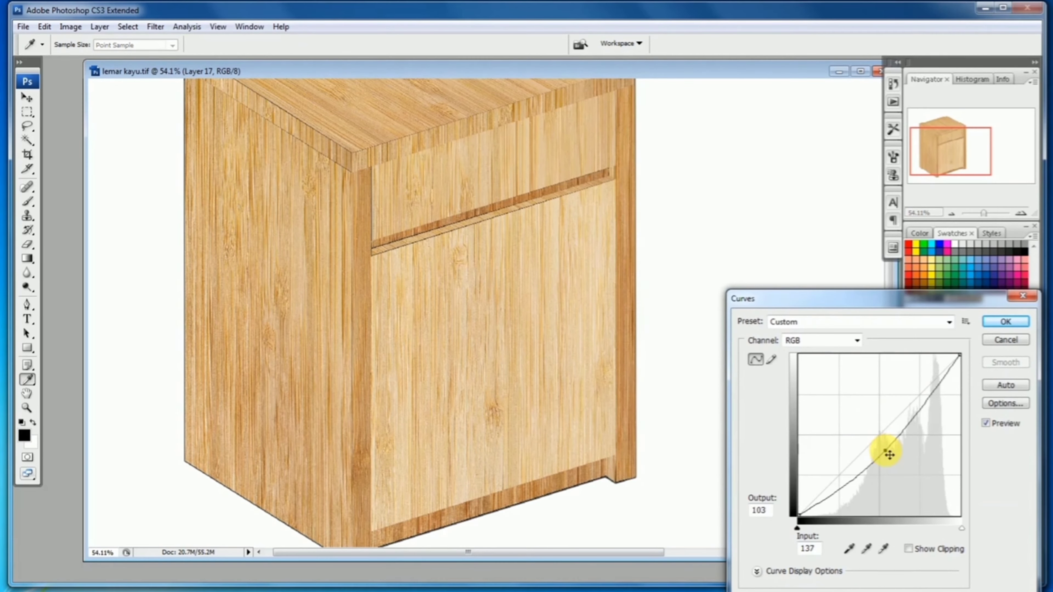
left_click(1002, 325)
Slightly deepen the shadows of the cabinet's side panel on Layer 10 with Curves, moving the black point to about input 4
left_click(393, 223, "alt")
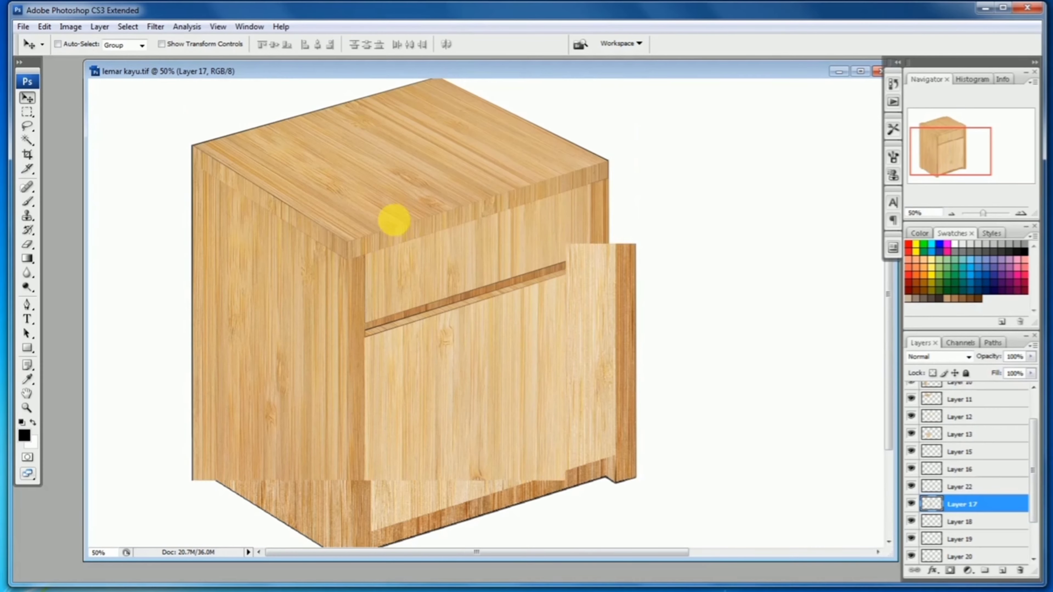
left_click(397, 227, "alt")
left_click(397, 227, "alt")
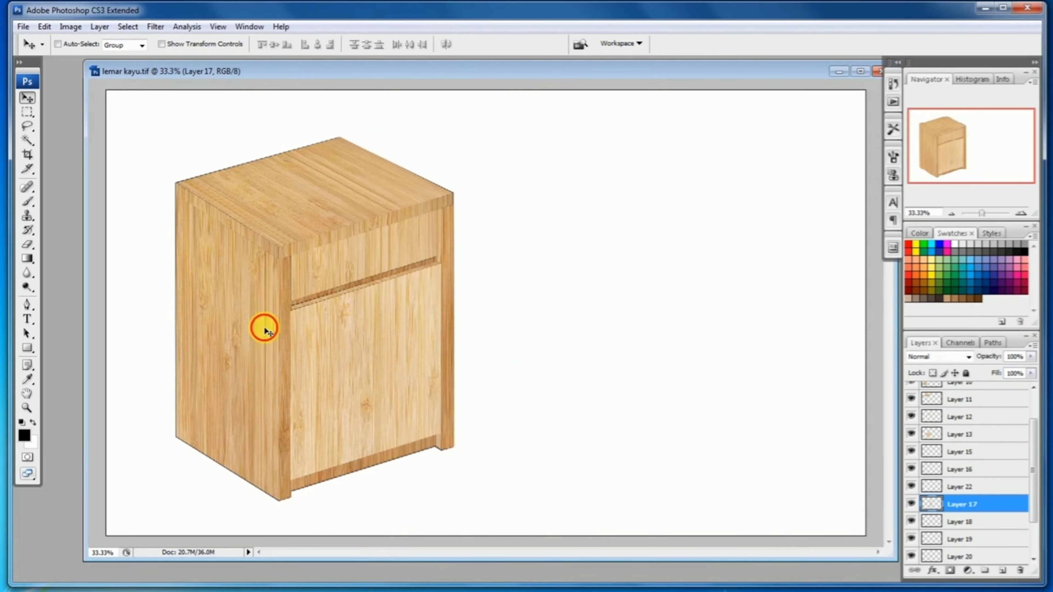
left_click(266, 327, "ctrl")
key("ctrl+m")
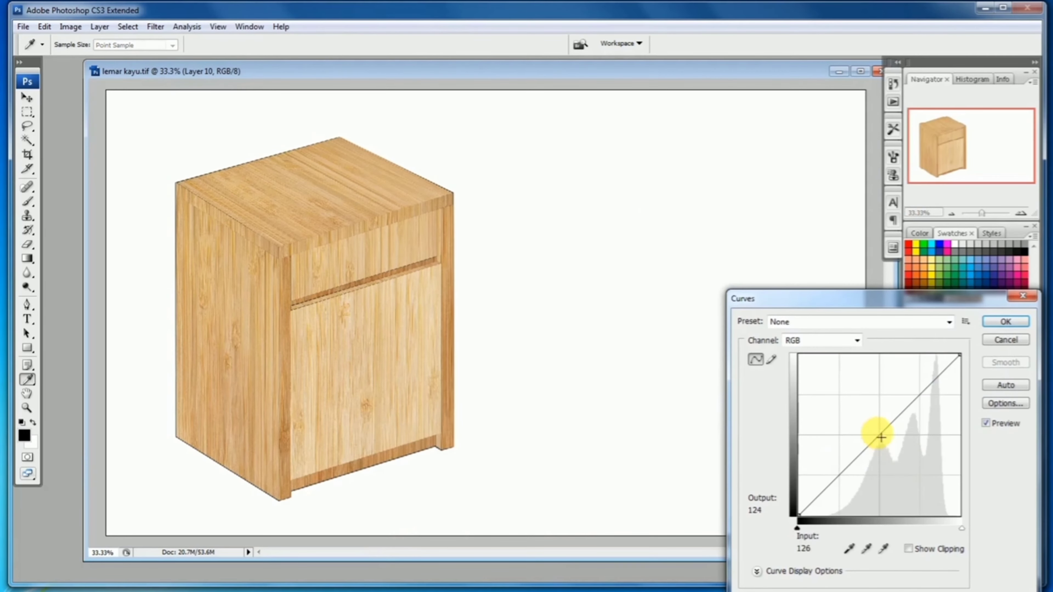
left_click_drag(874, 431, 957, 328)
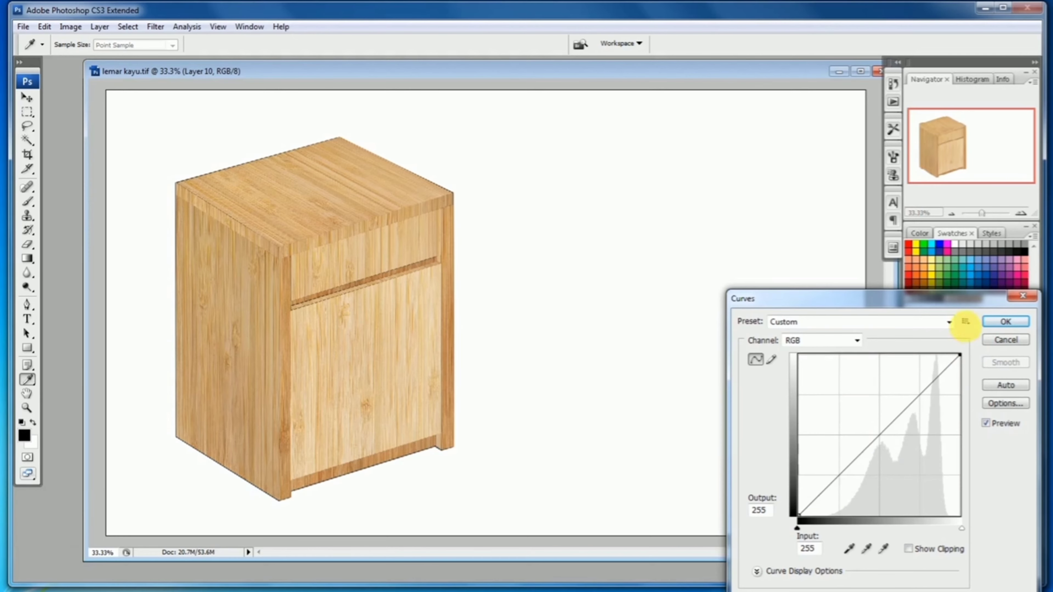
mouse_move(799, 515)
left_mouse_down()
mouse_move(809, 472)
mouse_move(800, 513)
left_mouse_up()
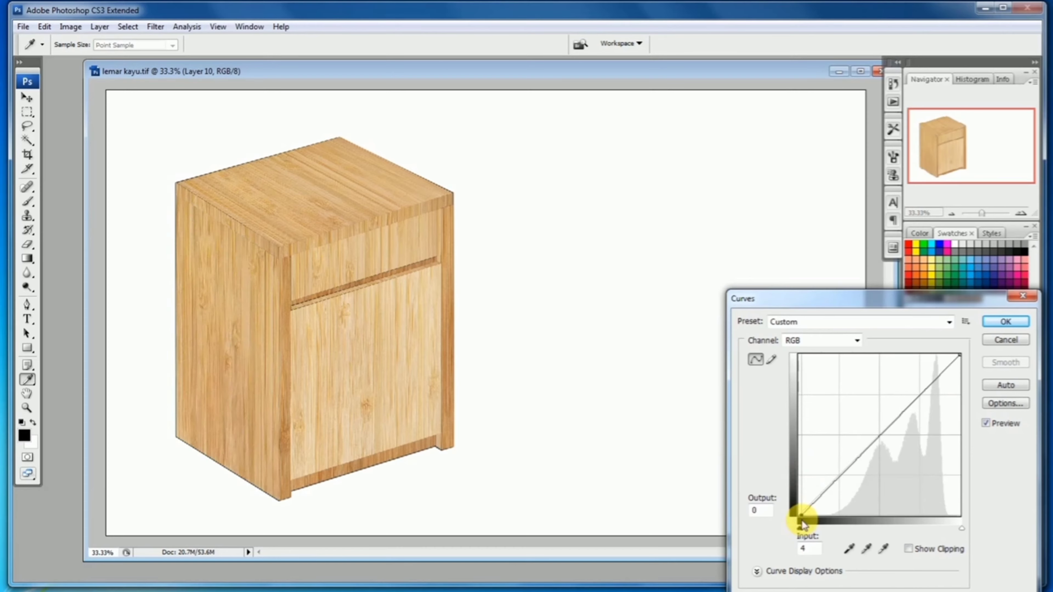
left_click(1006, 321)
key("v")
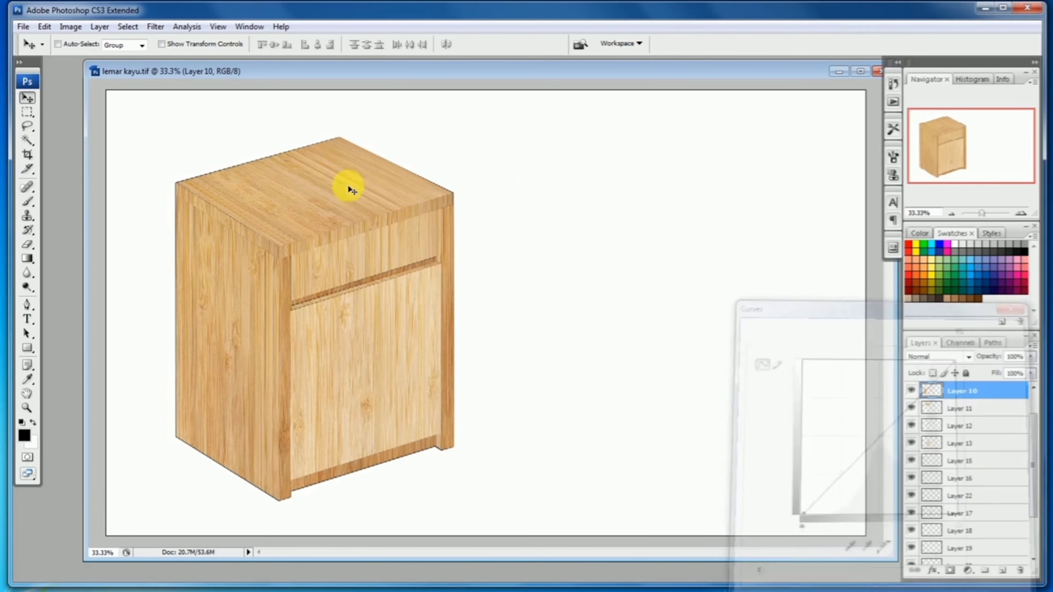
Lighten the cabinet's top surface on Layer 11 with Curves, raising input 113 to output 132
left_click(341, 193, "ctrl")
key("ctrl+m")
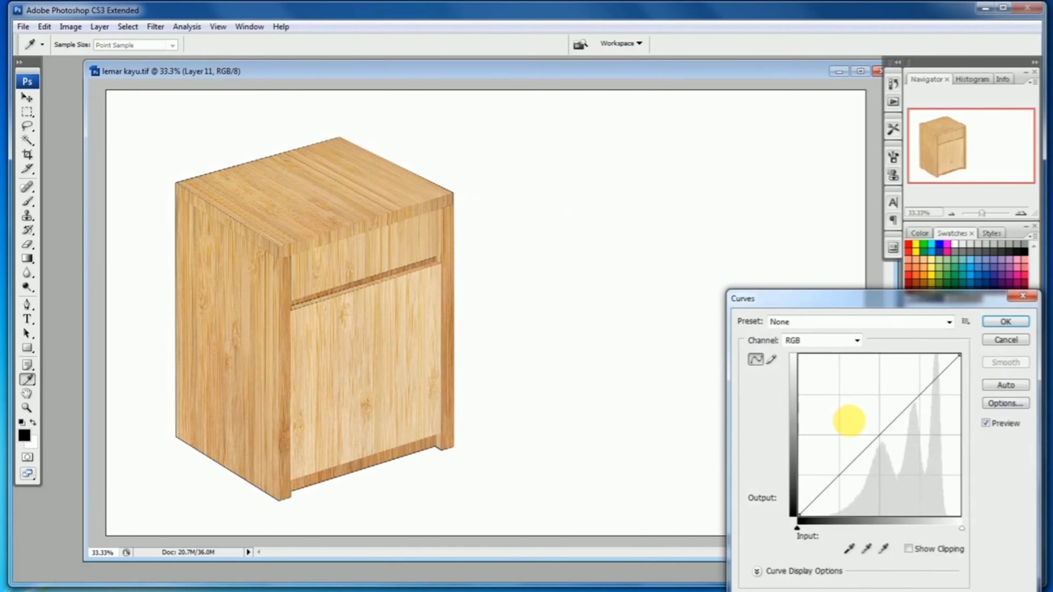
left_click(870, 433)
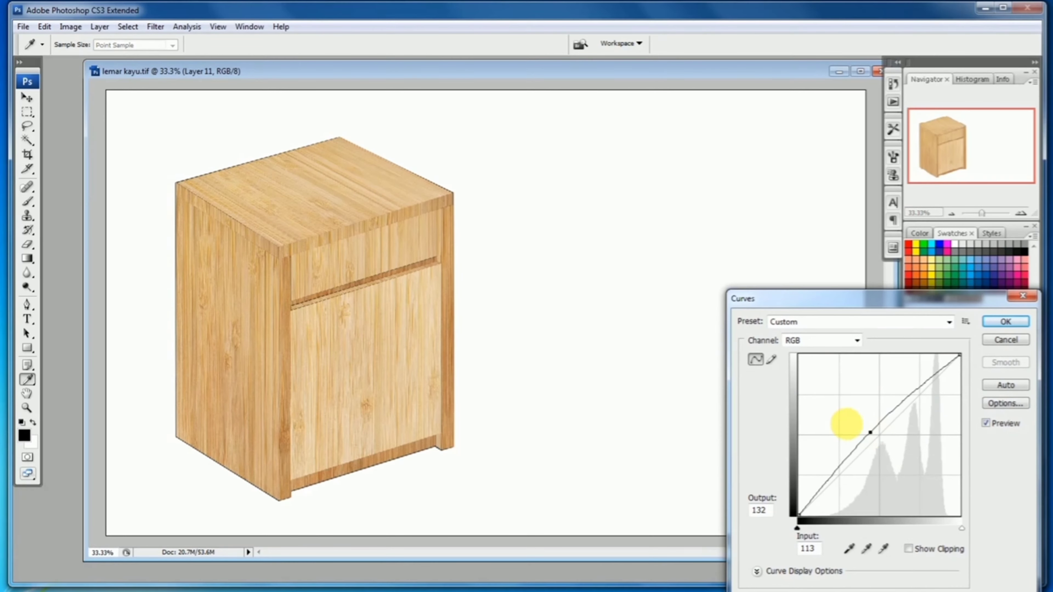
left_click(997, 322)
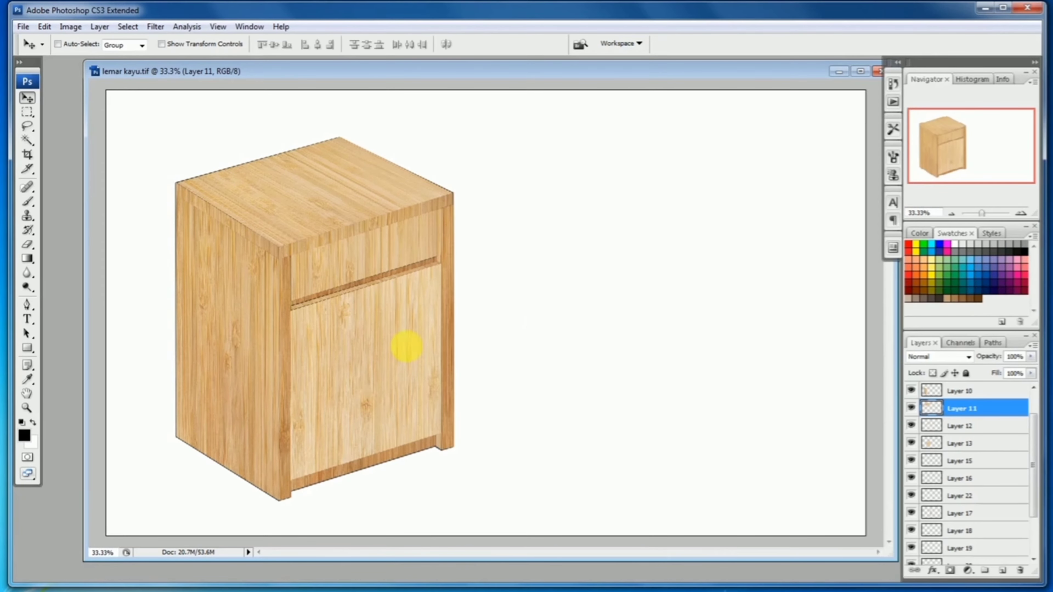
left_click(343, 353, "ctrl")
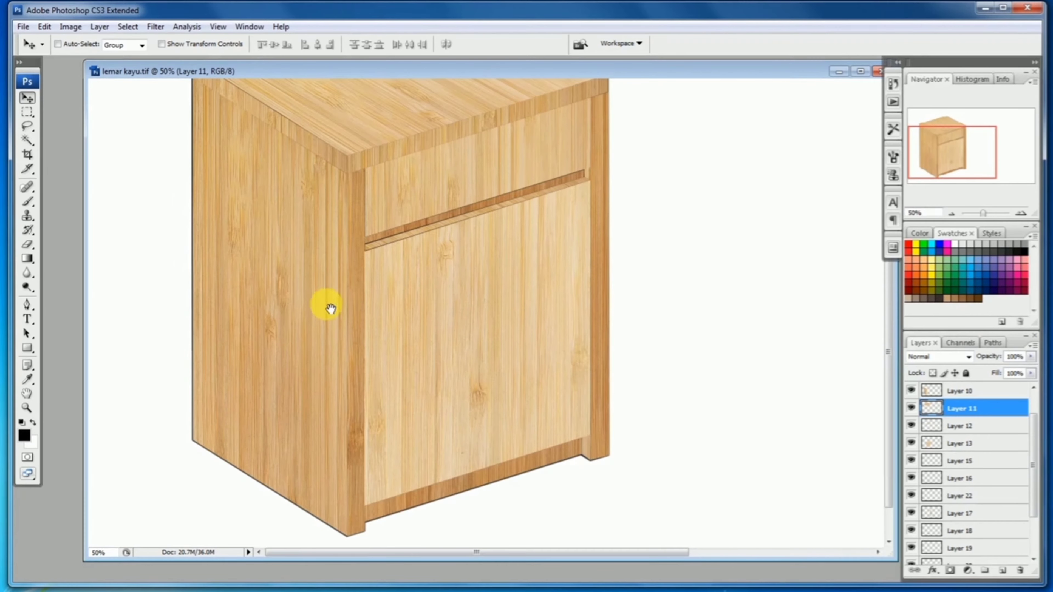
mouse_move(328, 310)
left_mouse_down()
mouse_move(328, 365)
mouse_move(328, 298)
left_mouse_up()
left_click(328, 327, "alt")
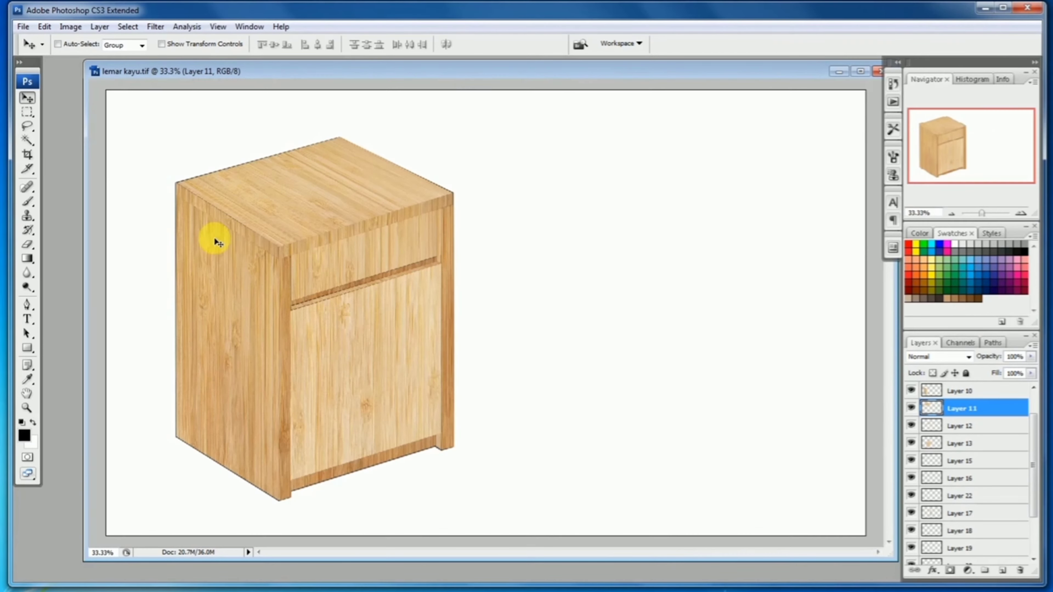
Load the outline of the side panel on Layer 10 as a selection and add a new empty layer above it
left_click(256, 306)
left_click_drag(252, 288, 216, 308)
key("ctrl+z")
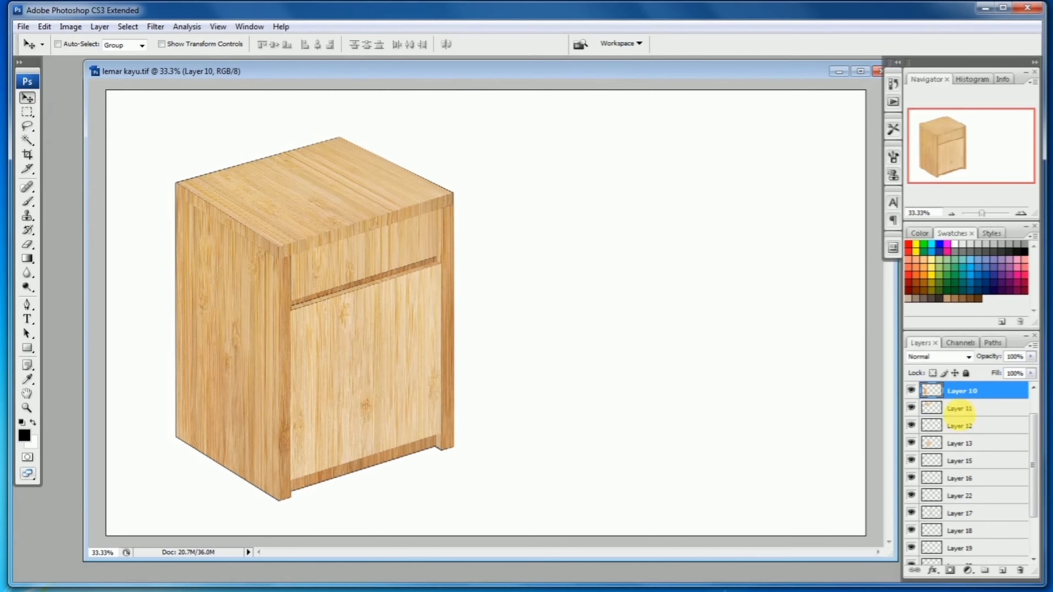
left_click(933, 394, "ctrl")
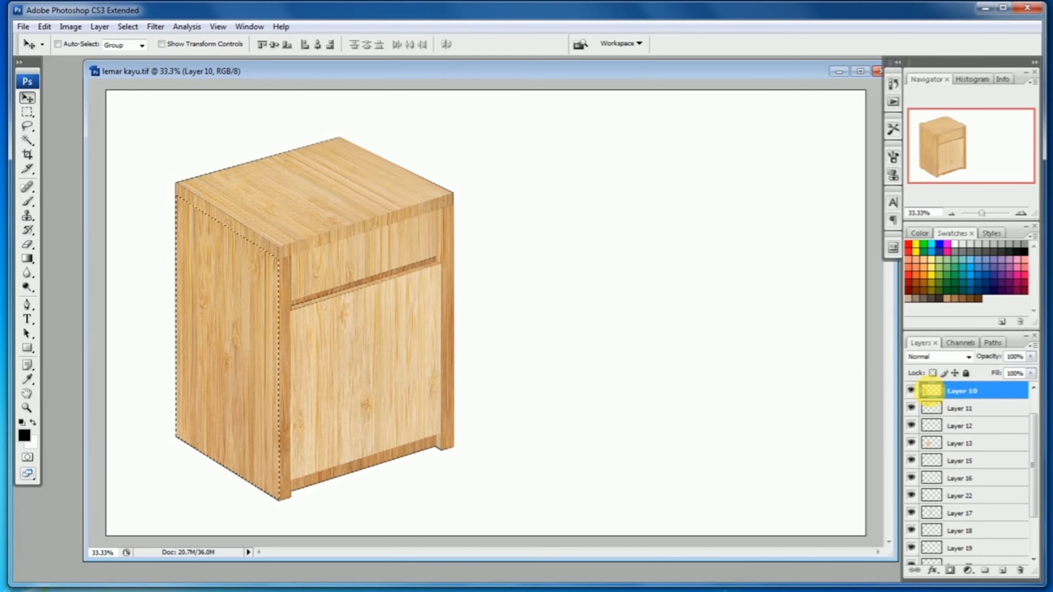
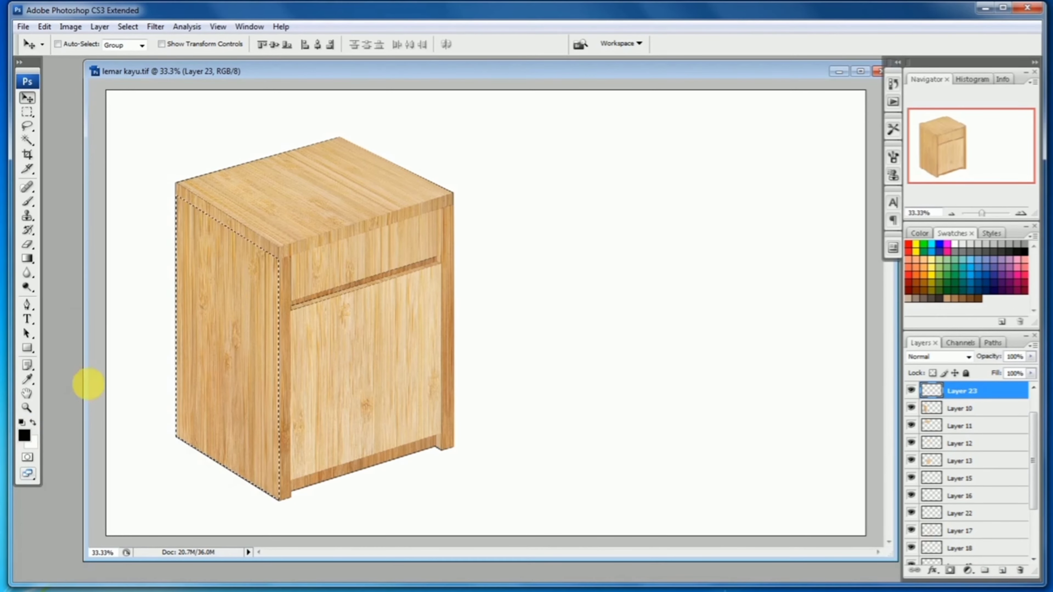
Set the foreground colour to dark brown 2c1805
left_click(24, 440)
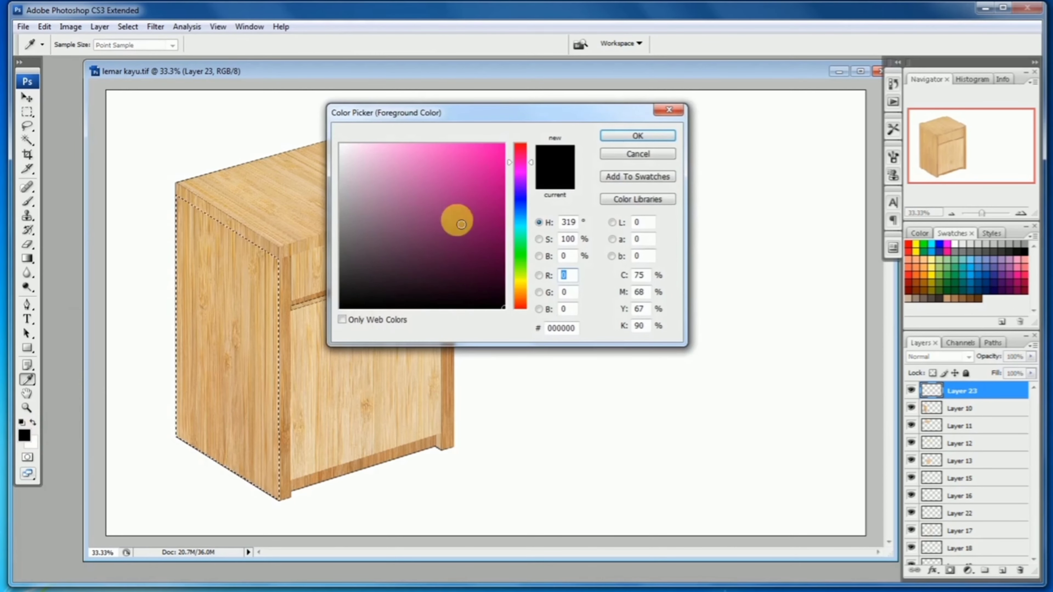
left_click(520, 295)
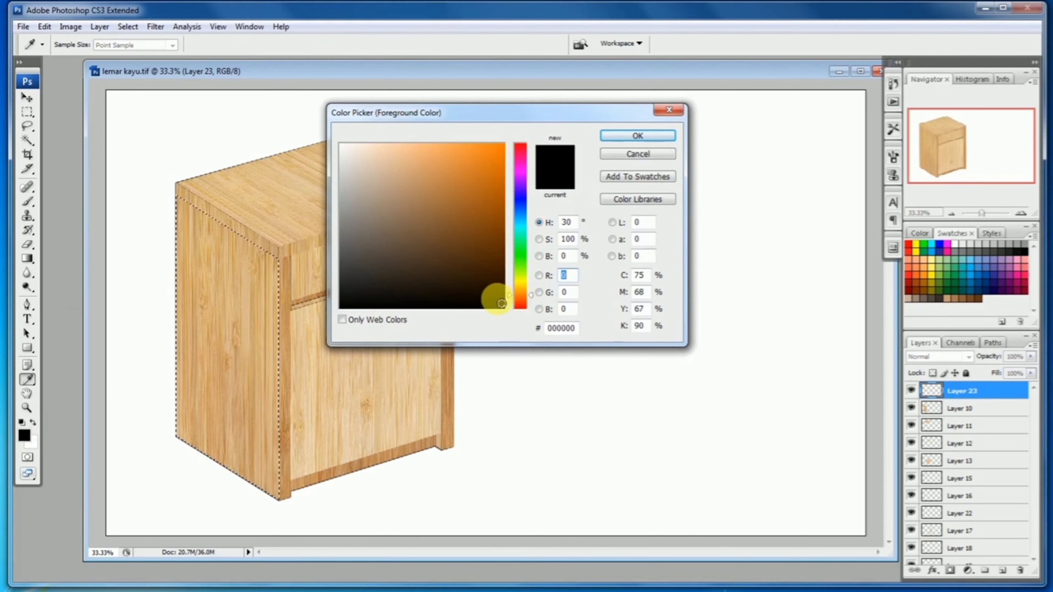
left_click(499, 289)
left_click_drag(500, 288, 486, 280)
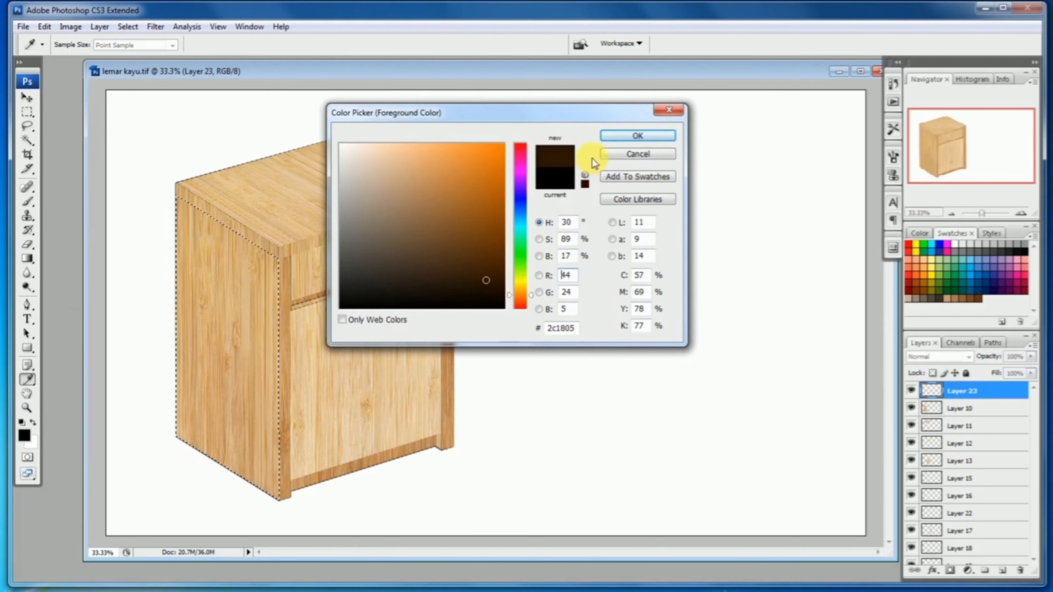
left_click(623, 137)
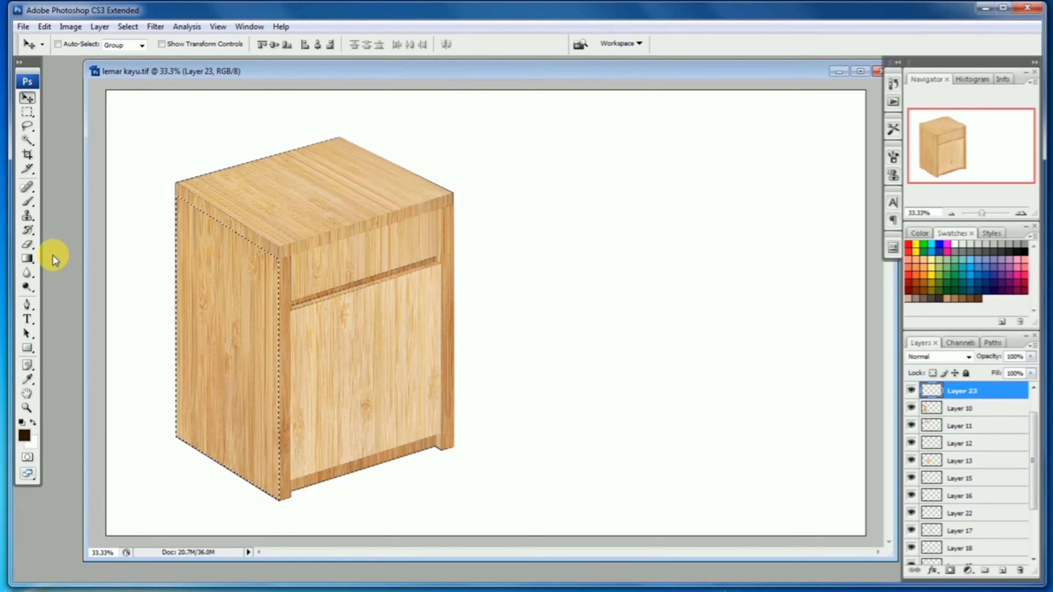
Draw a dark brown foreground-to-transparent gradient across the selected side panel on Layer 23, fading from its lower front edge toward the back edge
left_click(27, 258)
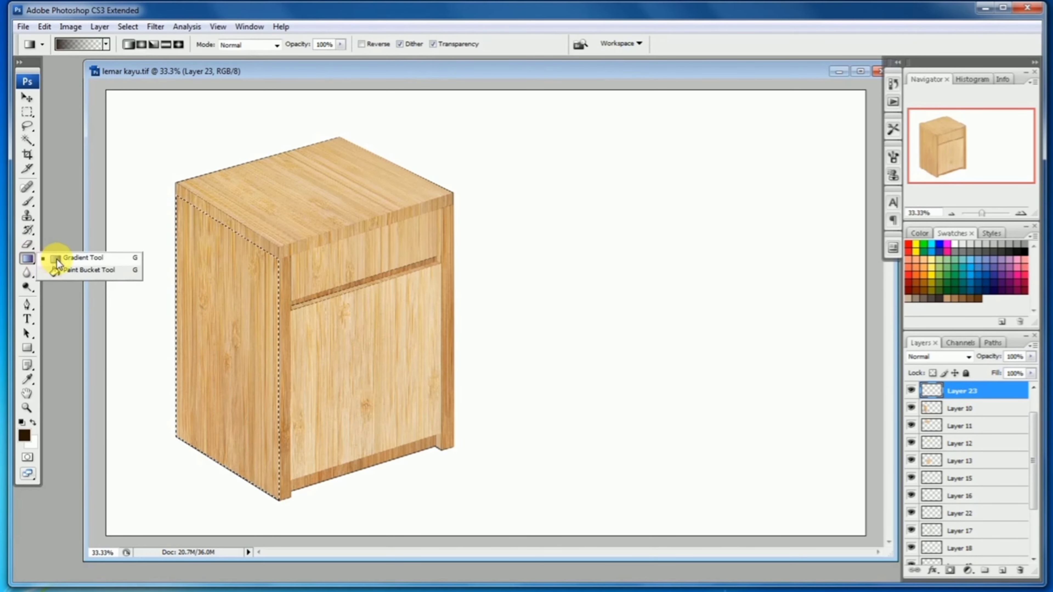
left_click(57, 261)
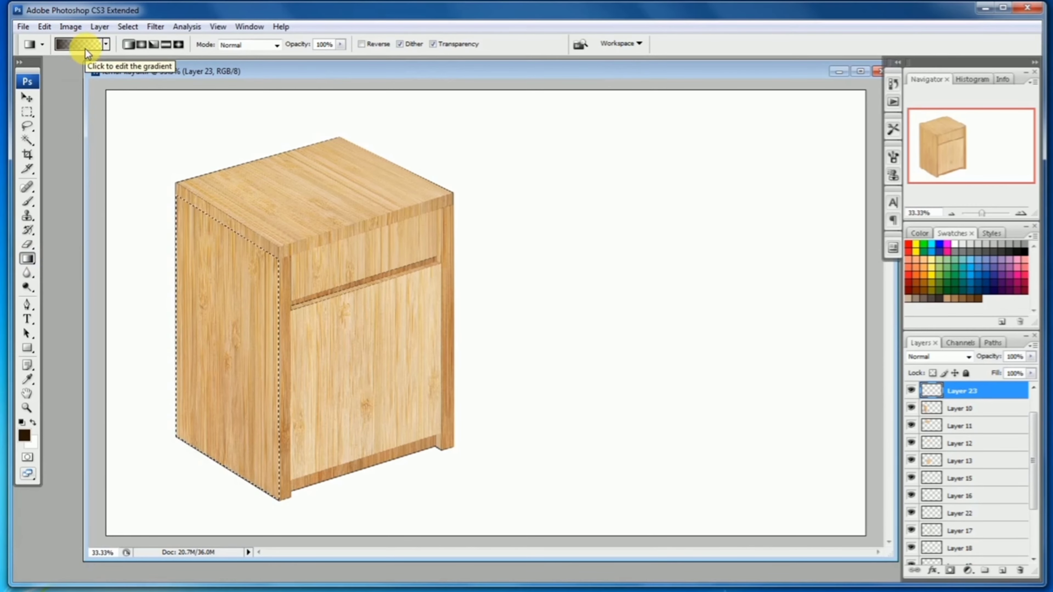
left_click(27, 259)
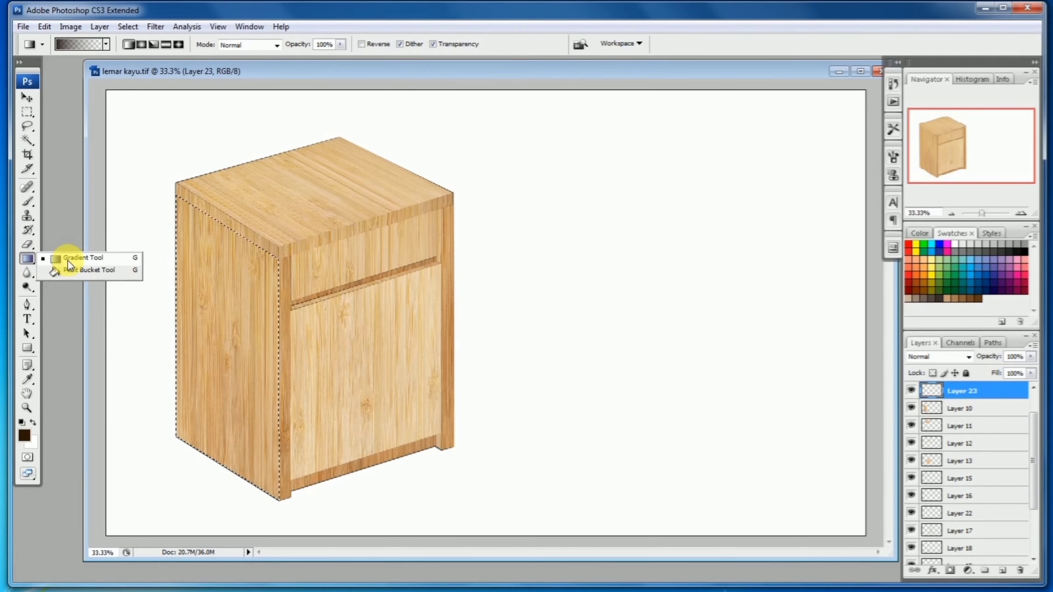
left_click(68, 260)
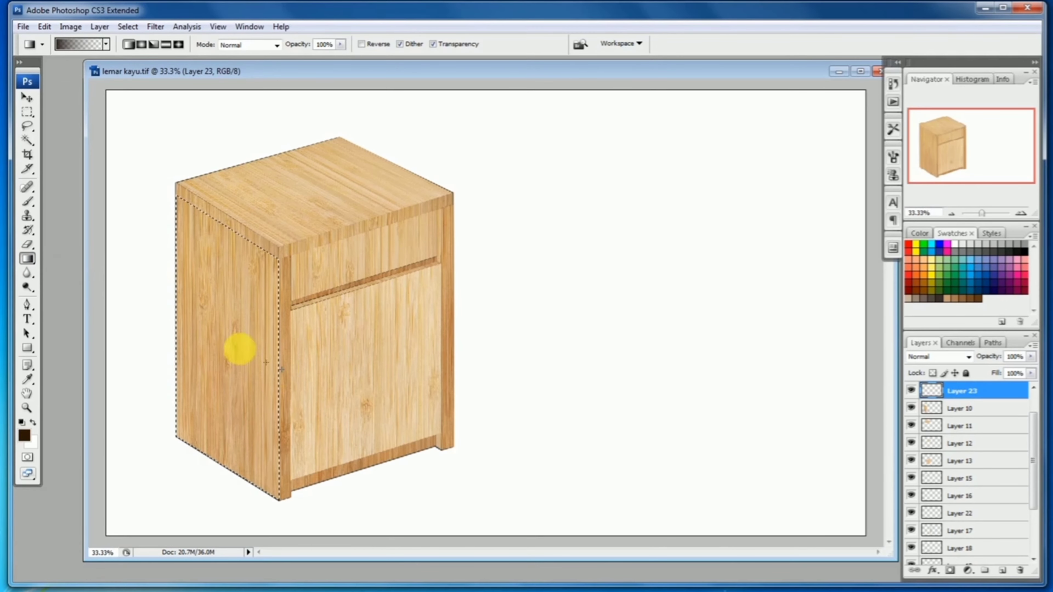
left_click_drag(177, 313, 281, 369)
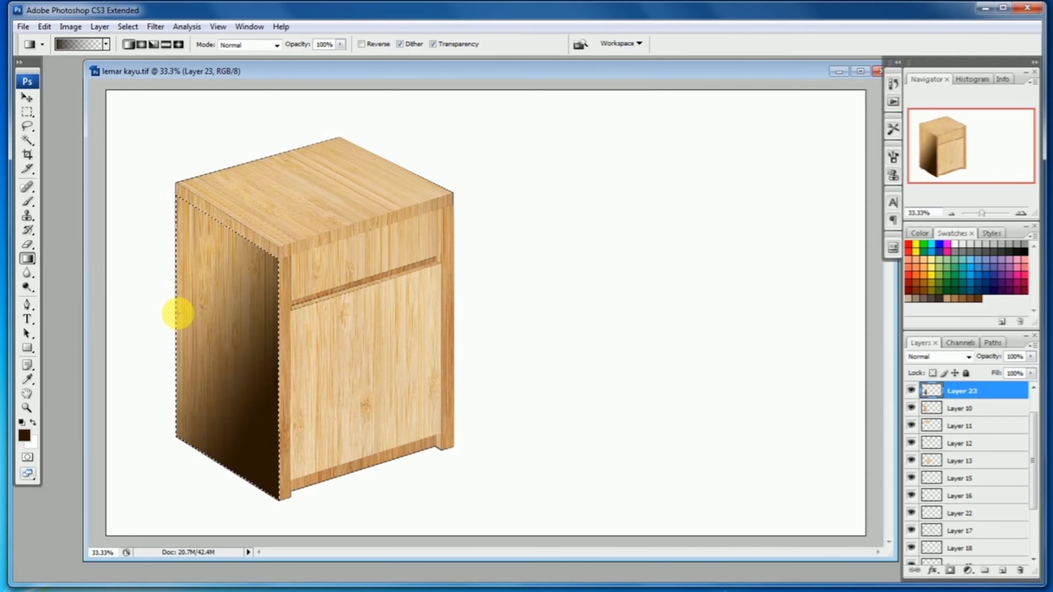
left_click(28, 116)
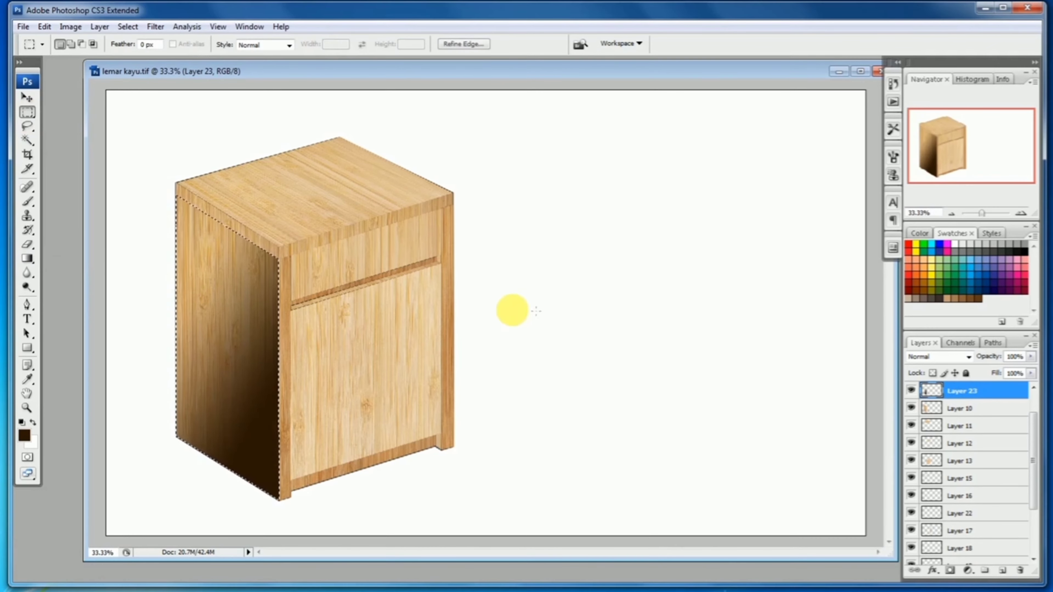
Try the Linear Dodge (Add), Color Dodge and Color Burn blend modes on the shadow gradient of Layer 23
left_click(918, 360)
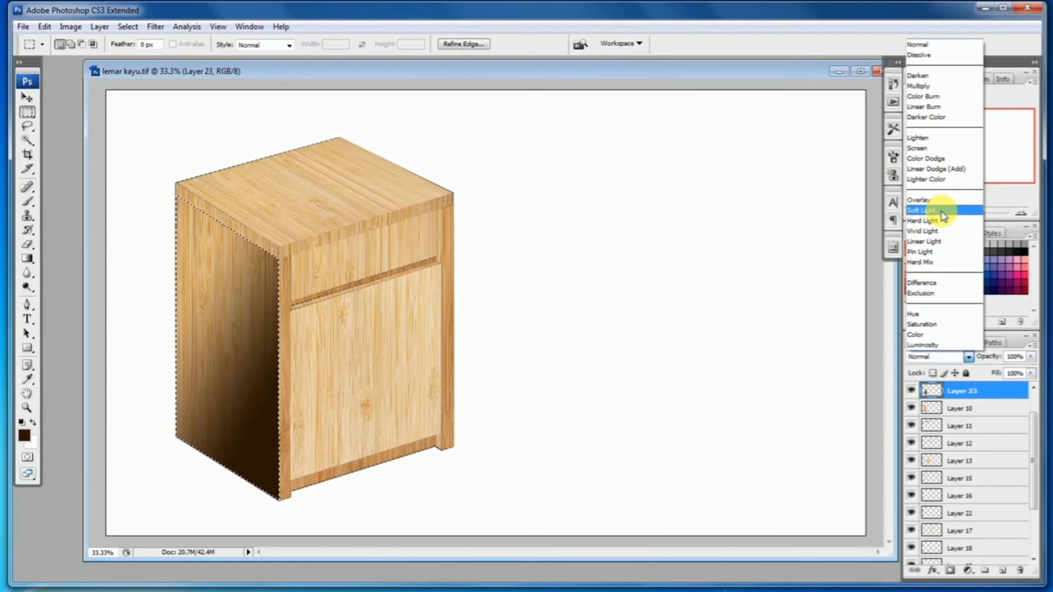
left_click(941, 171)
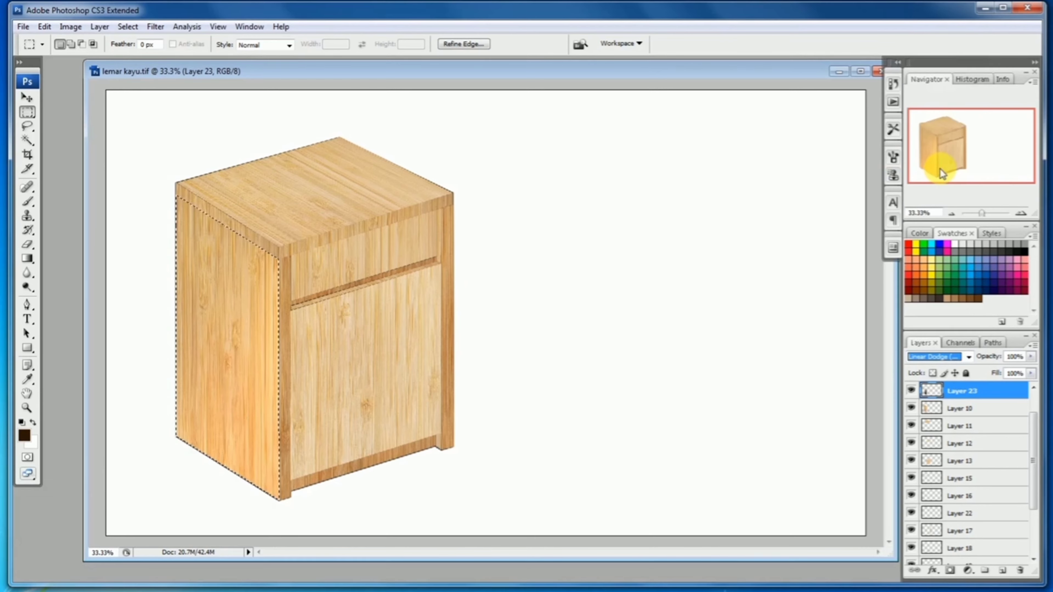
left_click(943, 359)
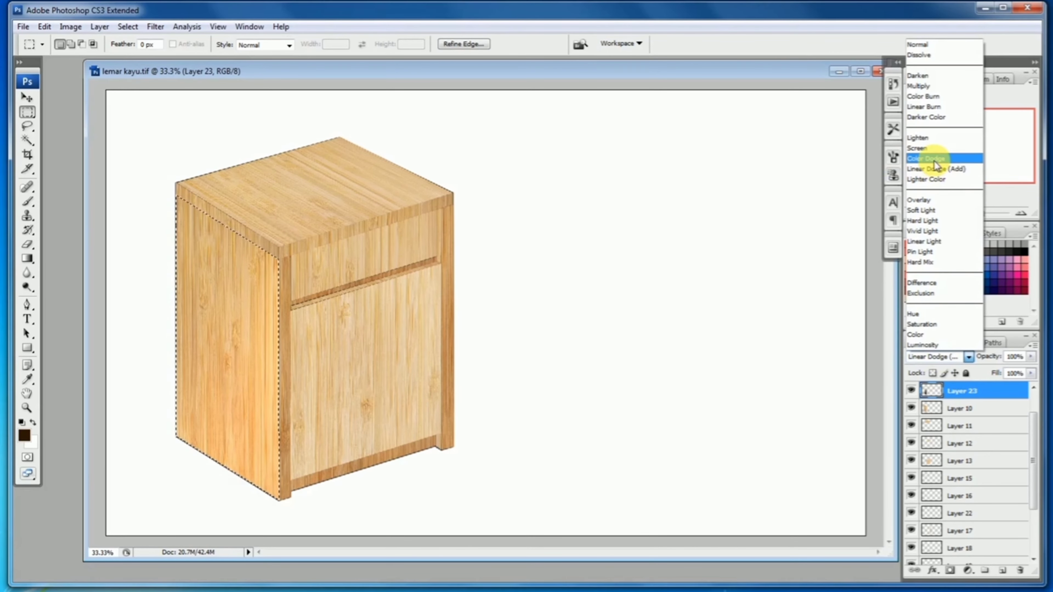
left_click(934, 161)
left_click(941, 359)
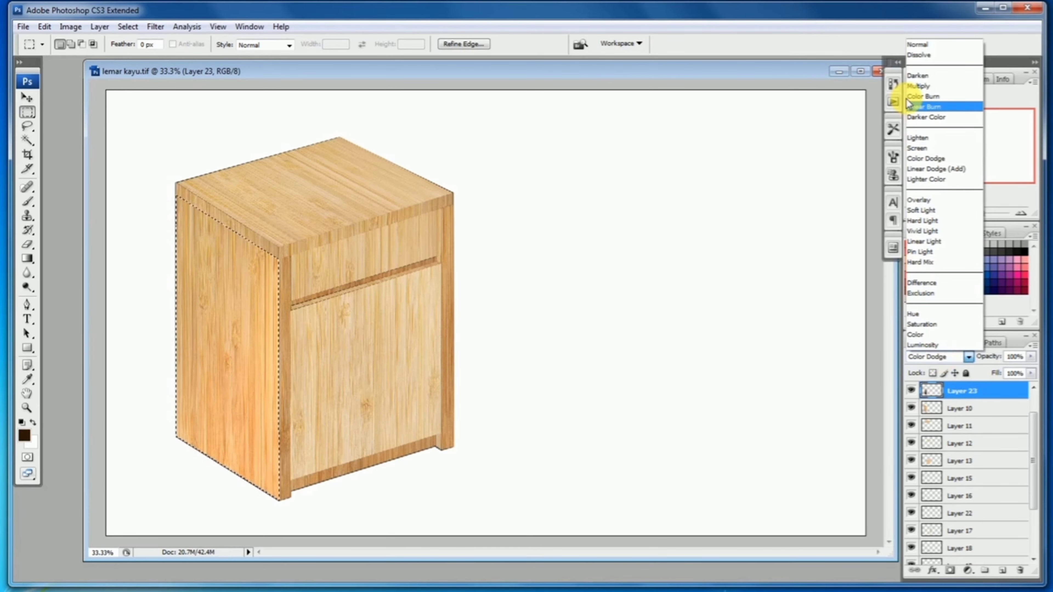
left_click(912, 97)
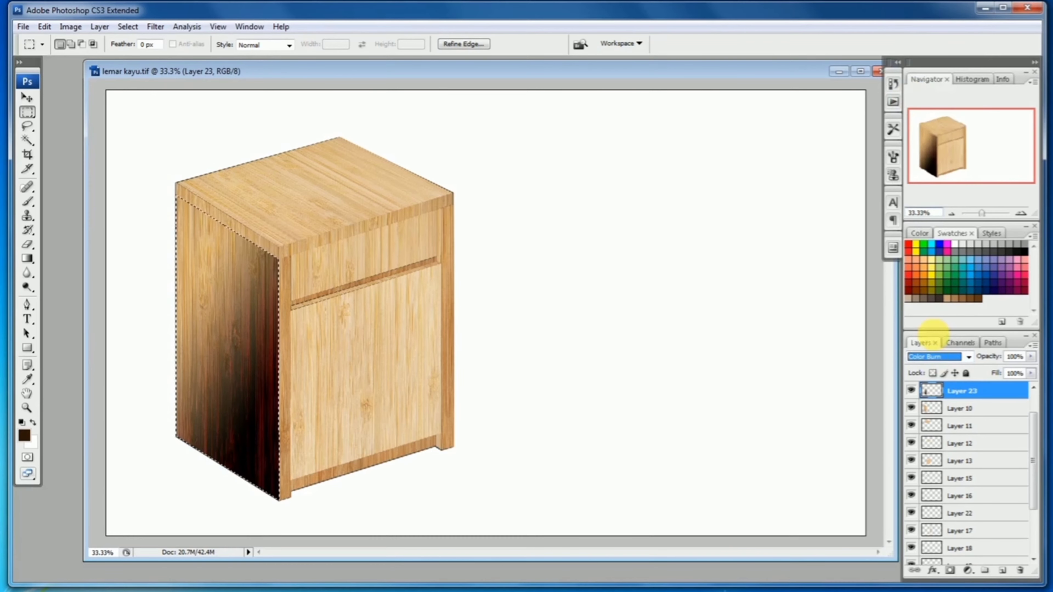
Set the shadow gradient on Layer 23 to Linear Burn blending with a 20% fill
left_click(930, 357)
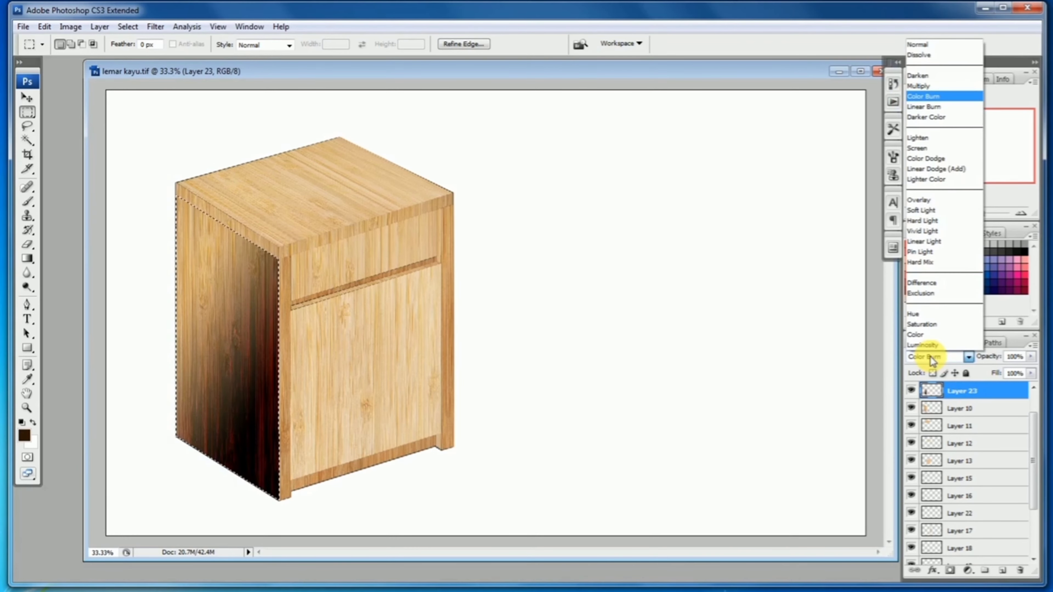
left_click(933, 106)
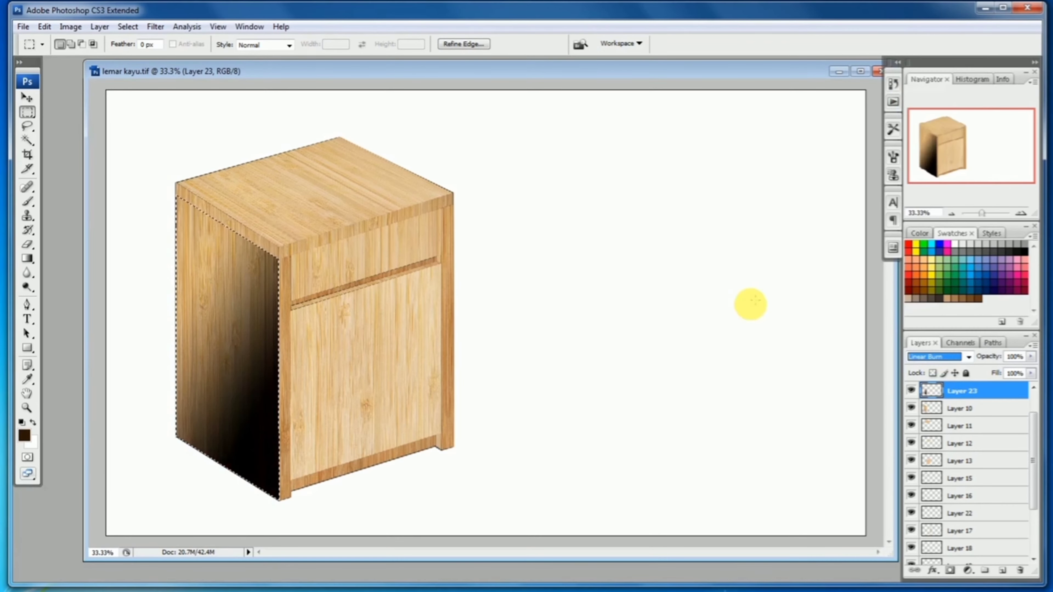
left_click(1031, 374)
left_click_drag(1031, 374, 992, 392)
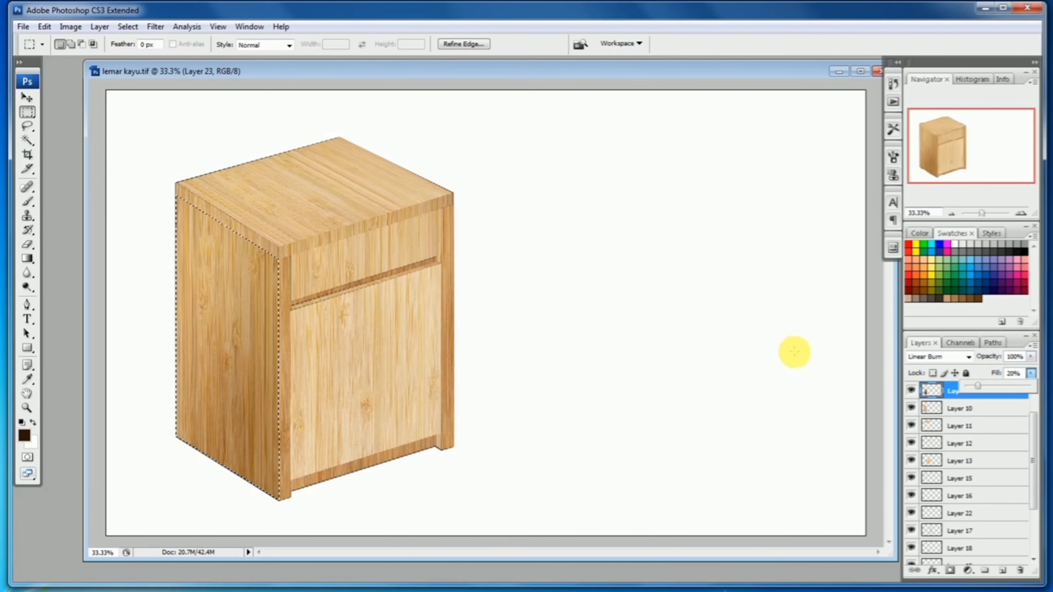
left_click(950, 391)
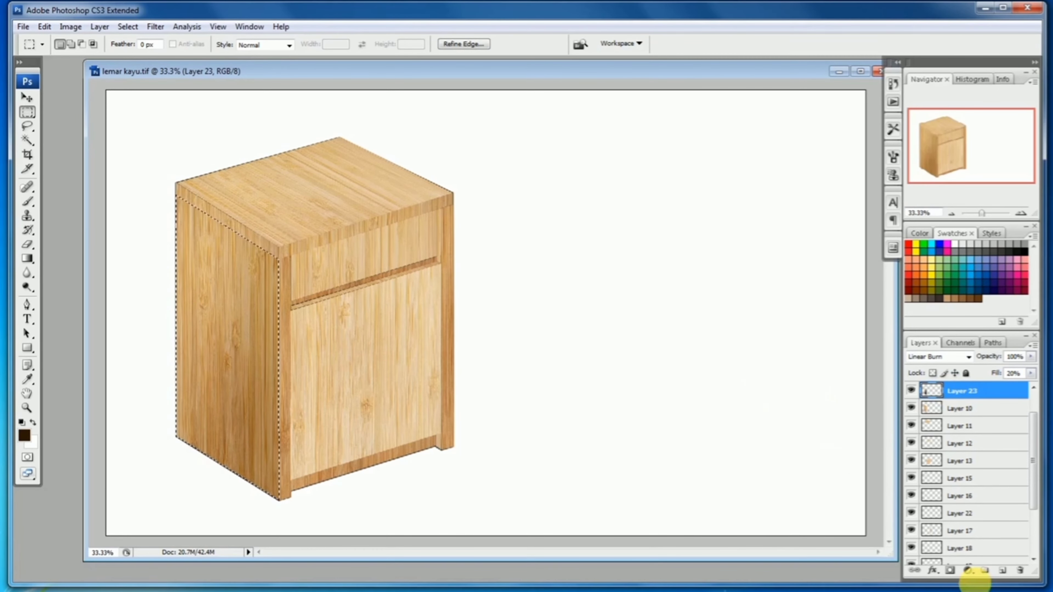
Add a new layer above Layer 23 and draw a white foreground-to-transparent gradient from the side panel's upper back corner toward its middle
left_click(1005, 575)
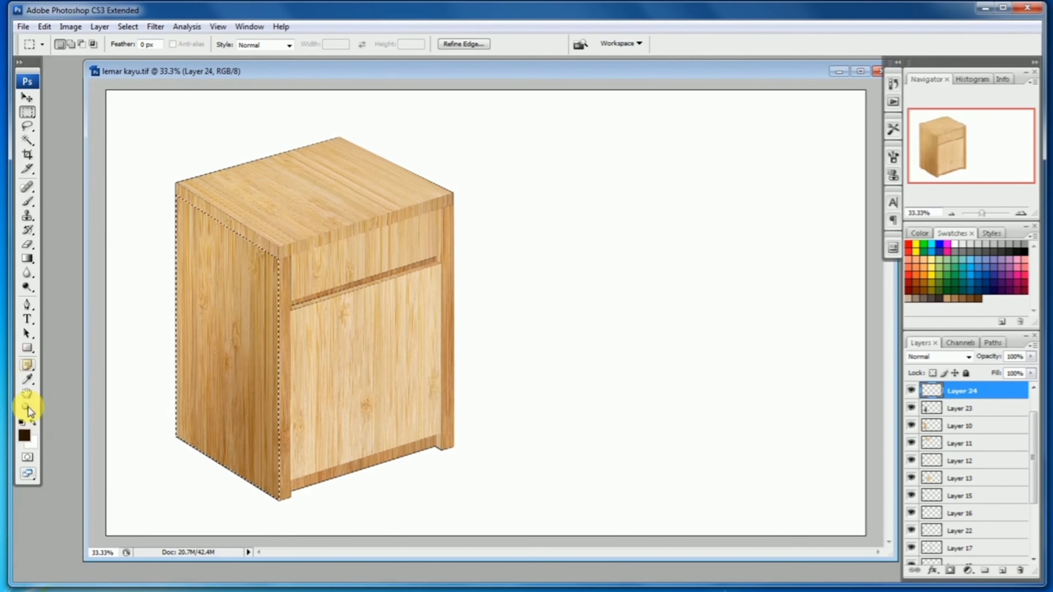
left_click(32, 423)
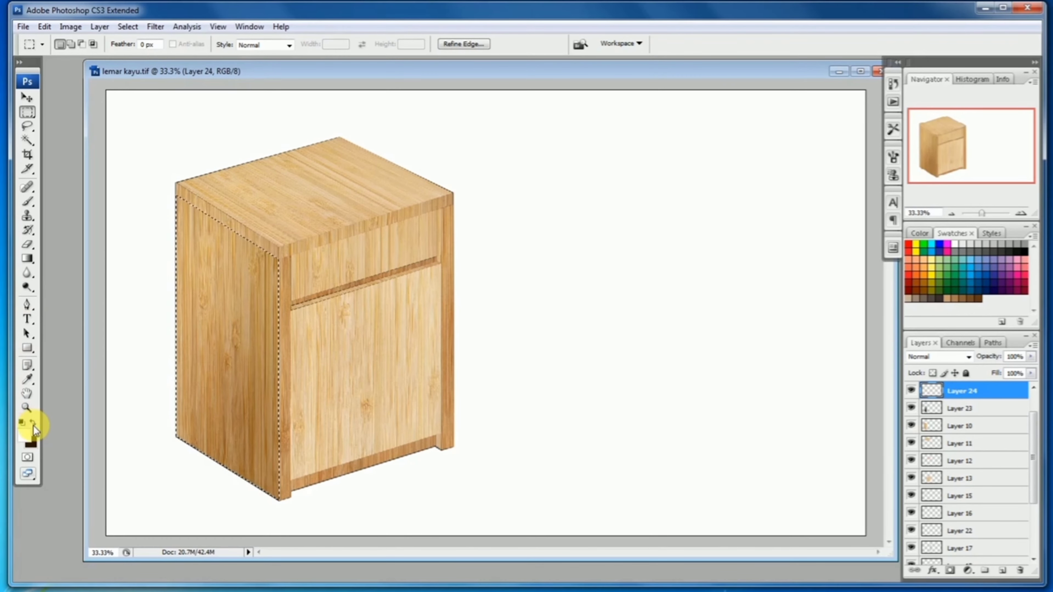
left_click_drag(27, 258, 54, 261)
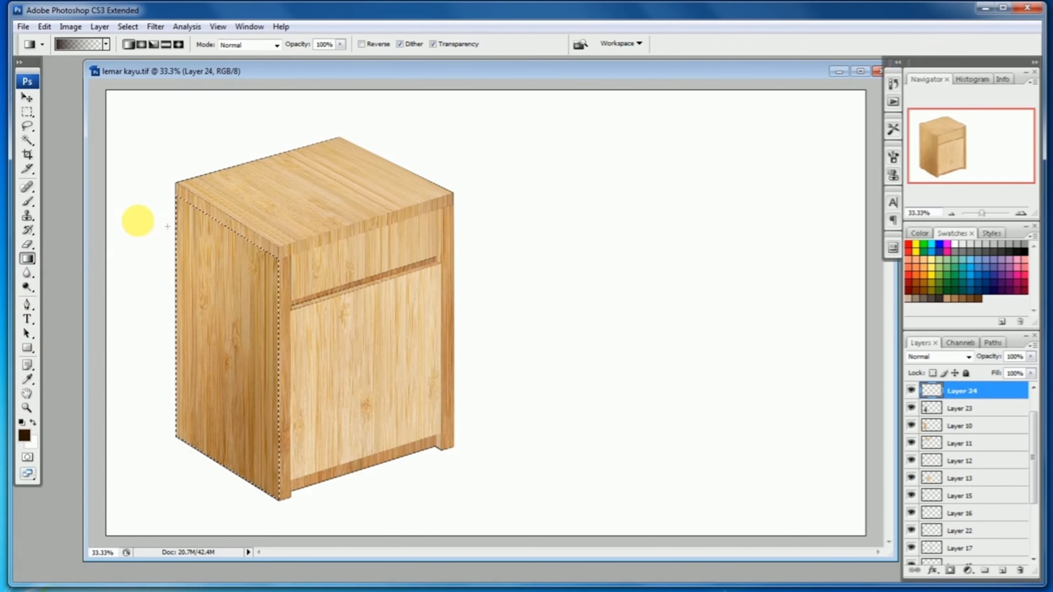
left_click(83, 45)
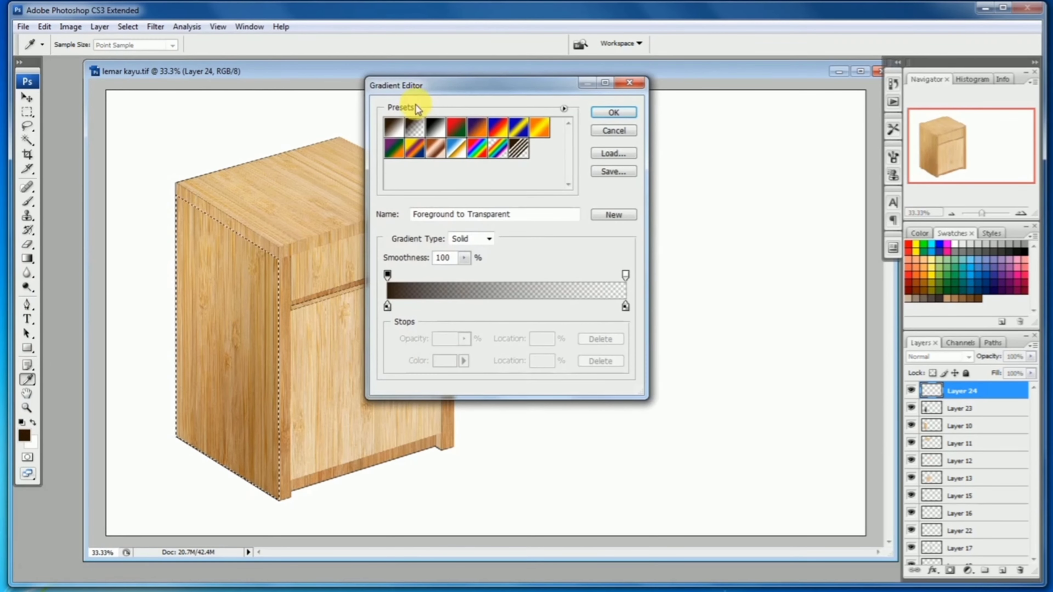
left_click(613, 113)
left_click(33, 423)
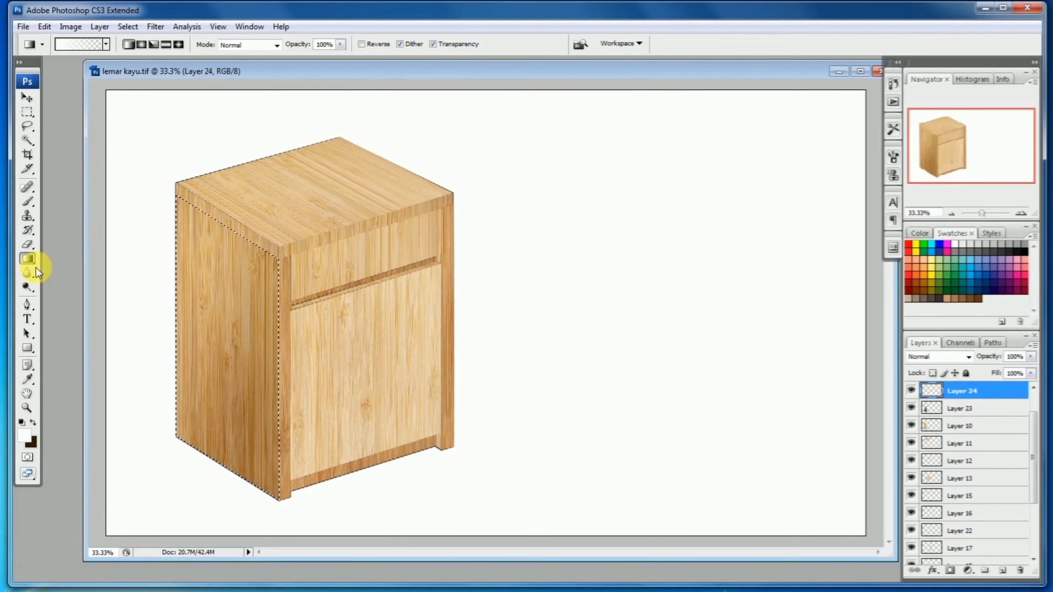
left_click(73, 46)
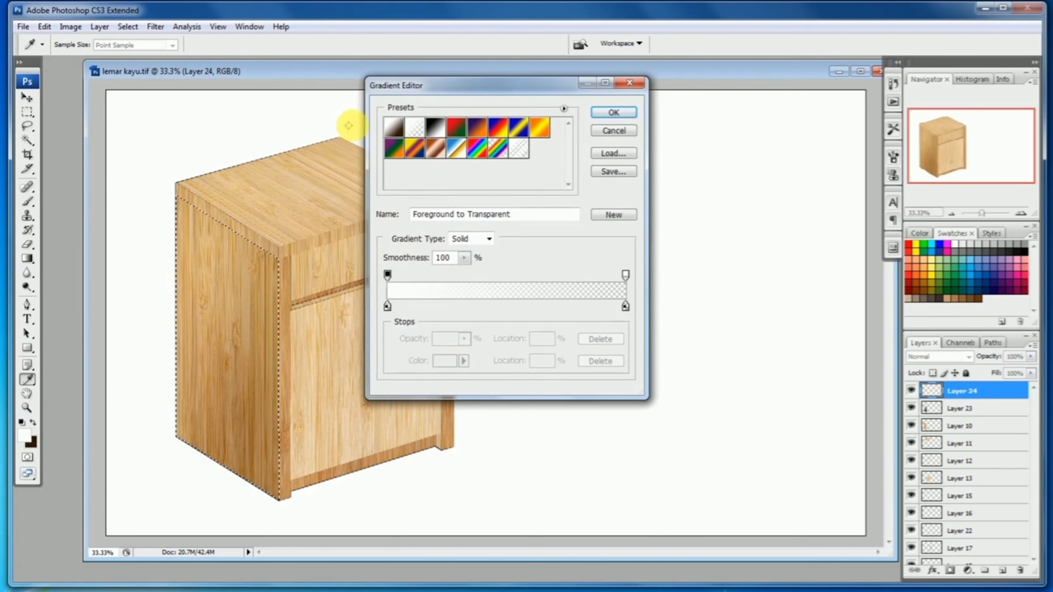
left_click(613, 112)
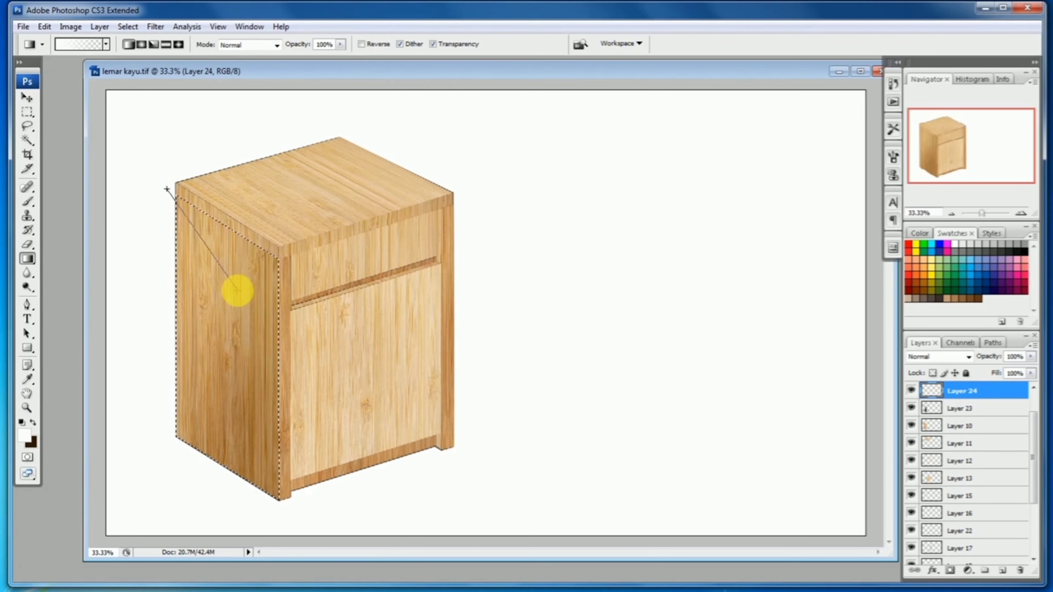
Try the Linear Dodge (Add), Lighter Color, Color Burn and Linear Burn blend modes on the white highlight of Layer 24
left_click(950, 358)
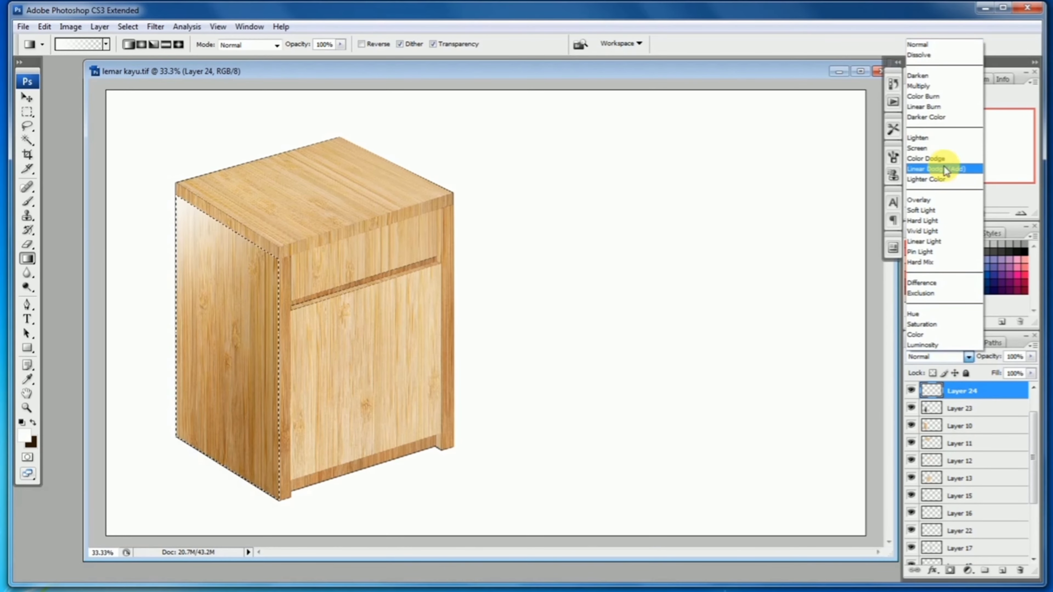
left_click(943, 170)
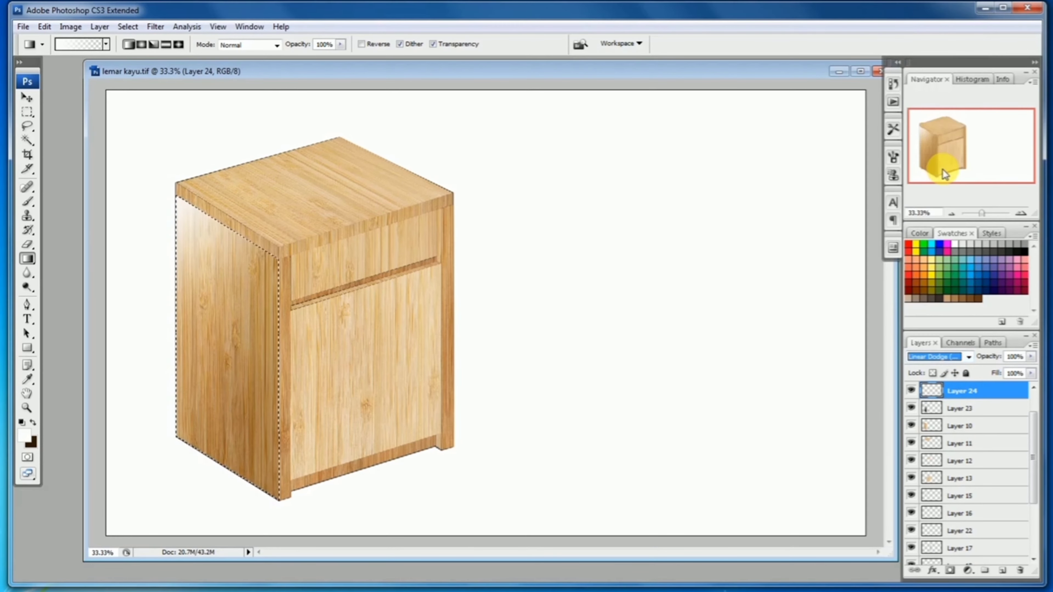
left_click(916, 359)
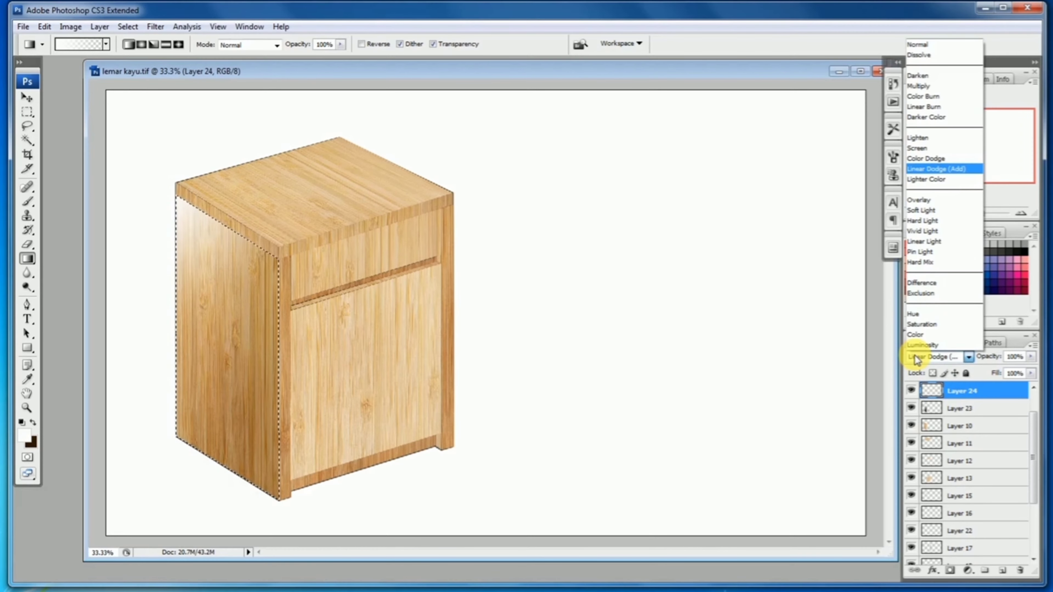
left_click(935, 179)
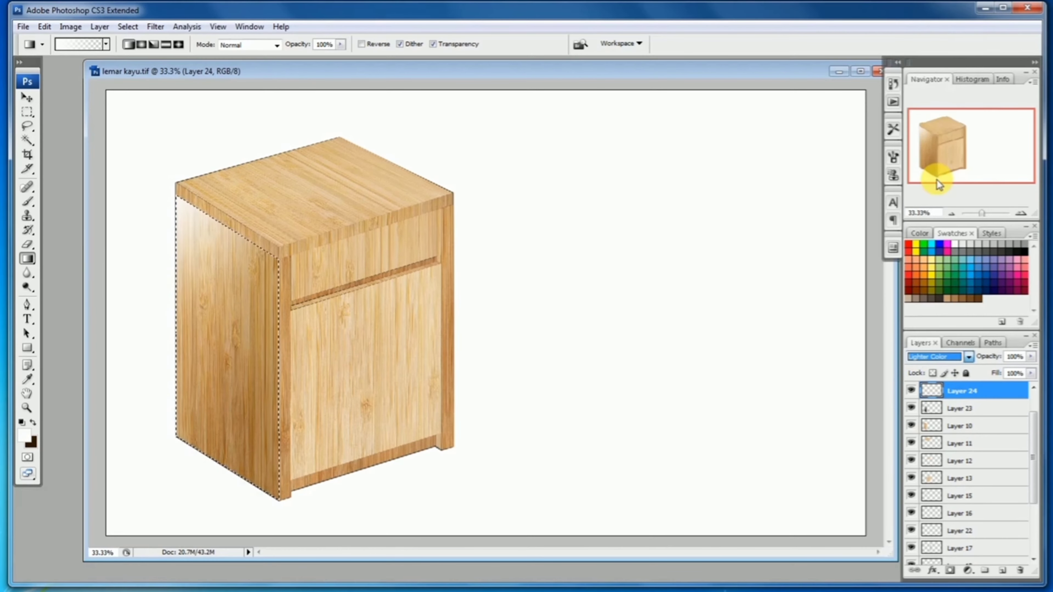
left_click(950, 359)
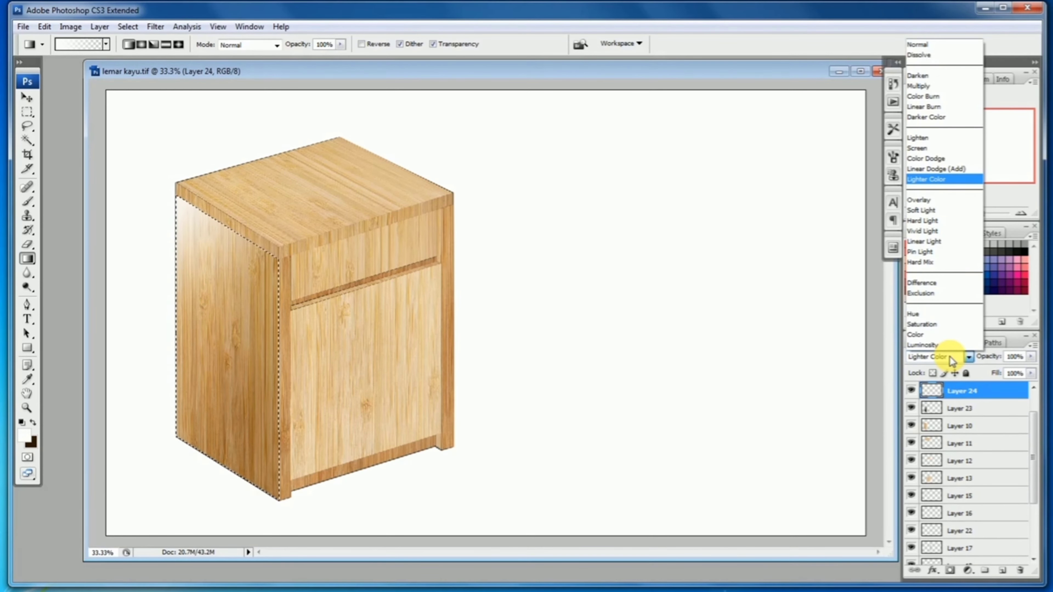
left_click(932, 97)
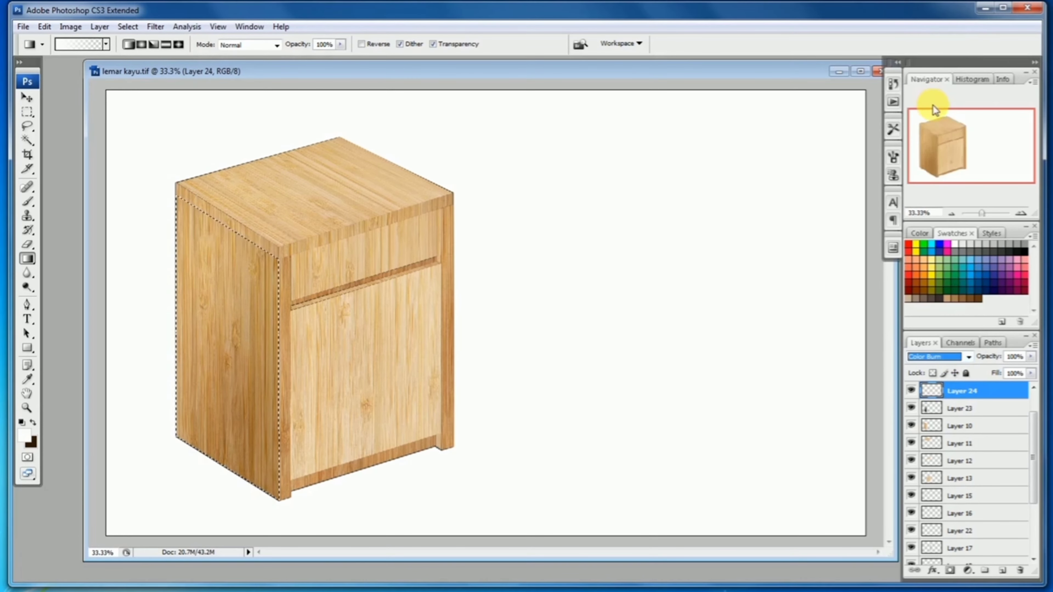
left_click(951, 359)
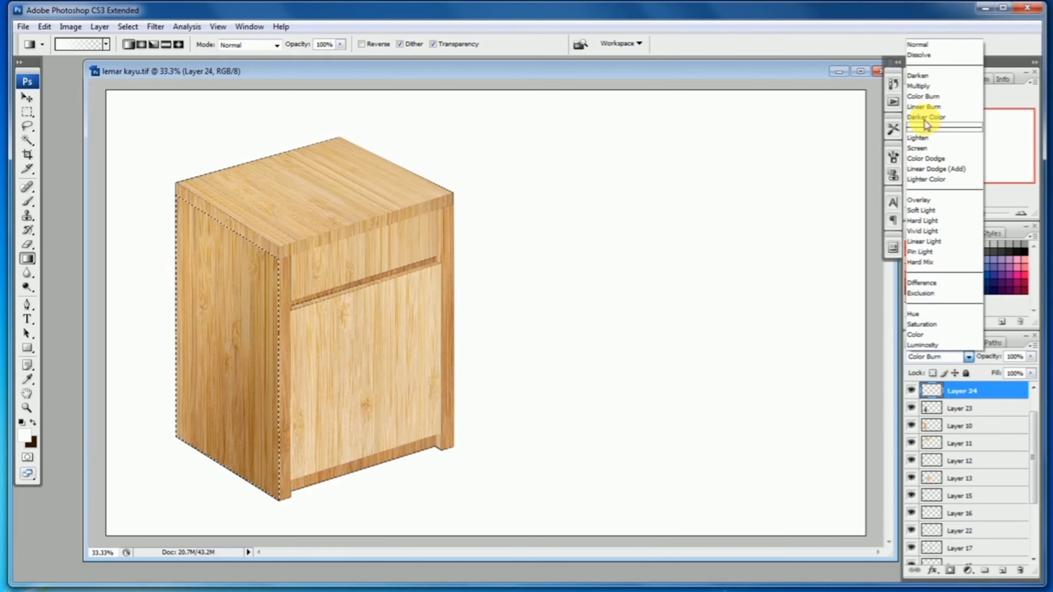
left_click(927, 106)
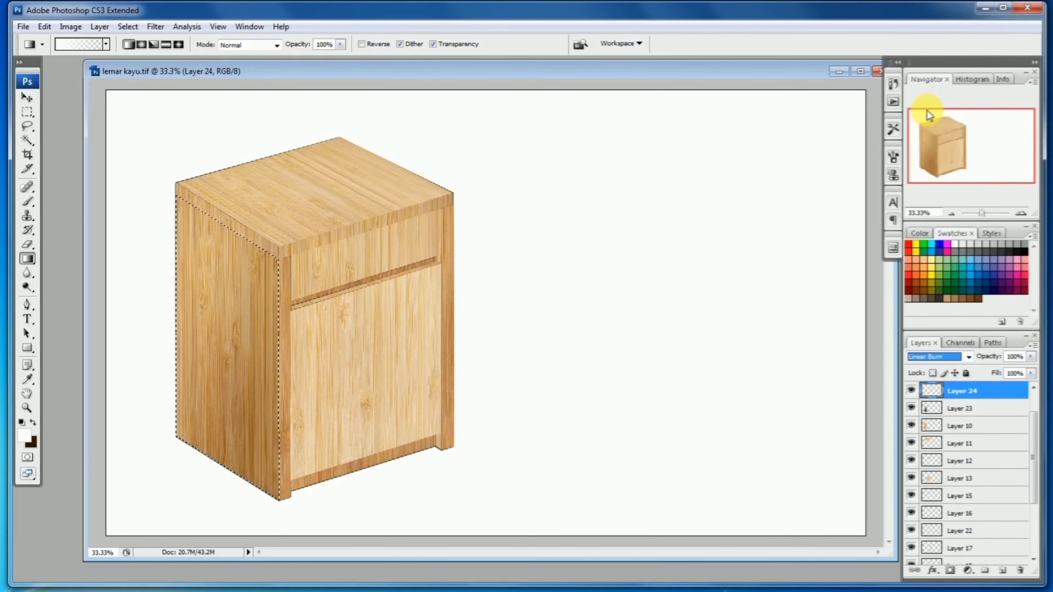
Set the white highlight on Layer 24 to Linear Dodge (Add) with a 25% fill and clear the selection
left_click(945, 361)
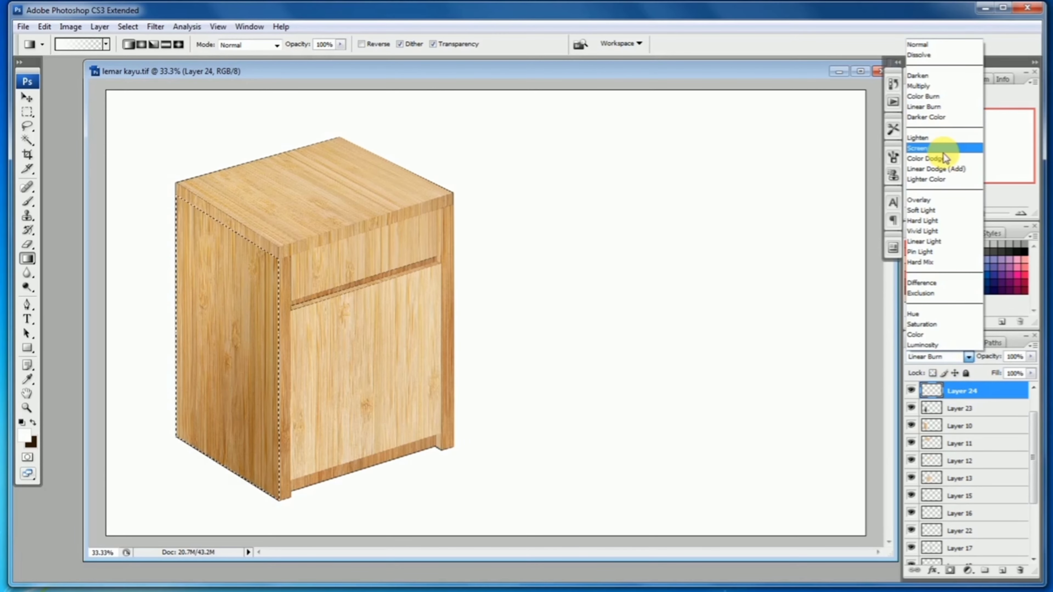
left_click(941, 169)
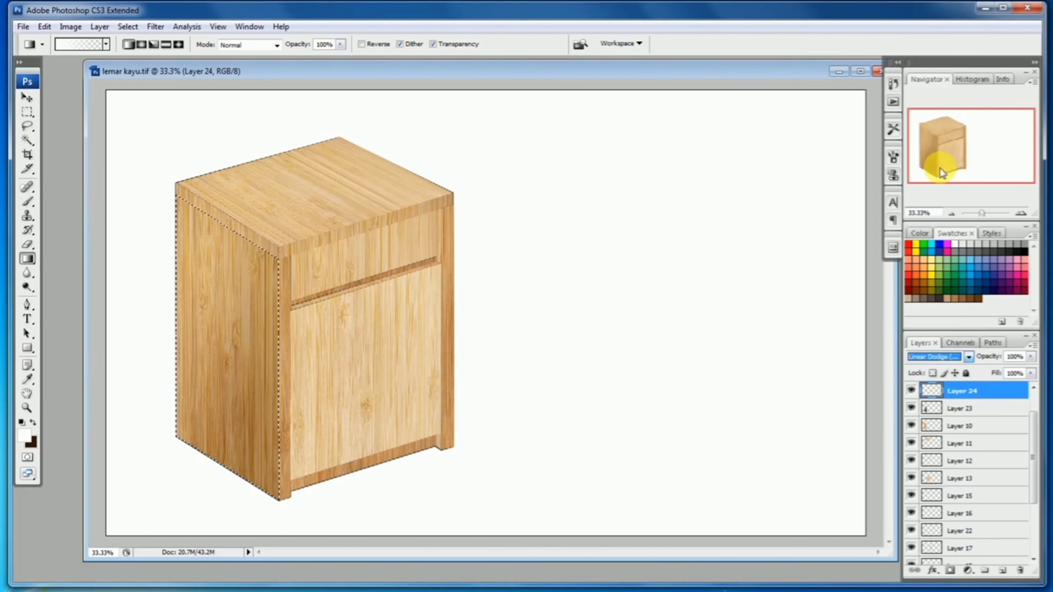
left_click(1031, 374)
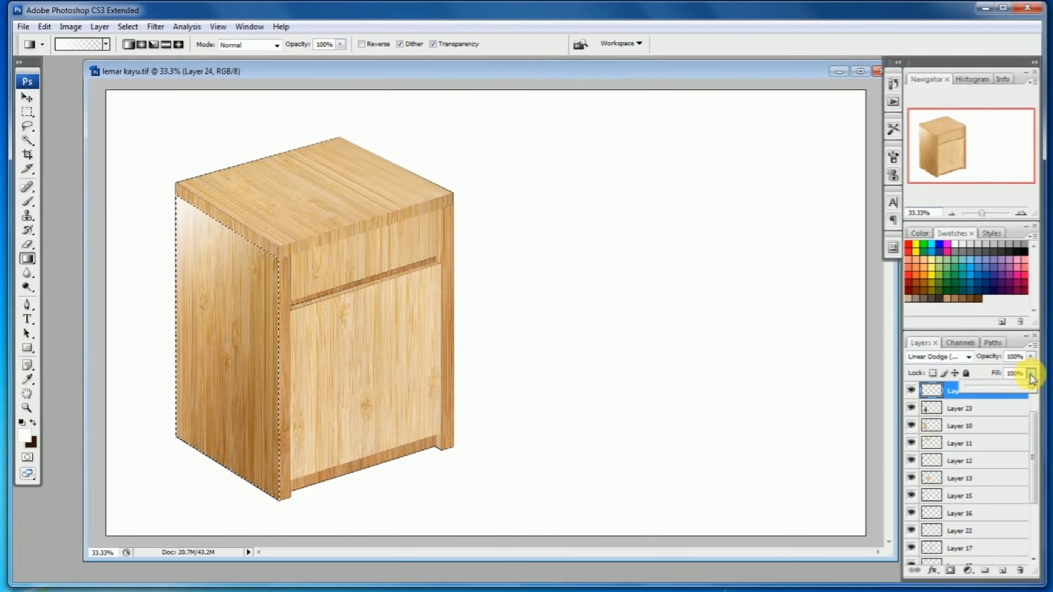
left_click_drag(1009, 391, 983, 393)
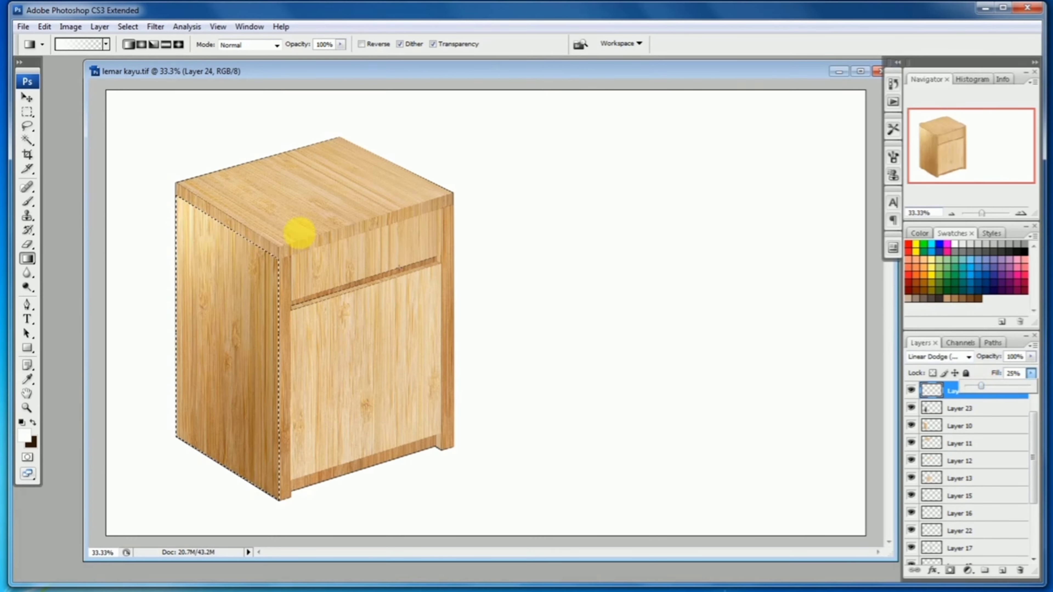
left_click(27, 112)
left_click(206, 153)
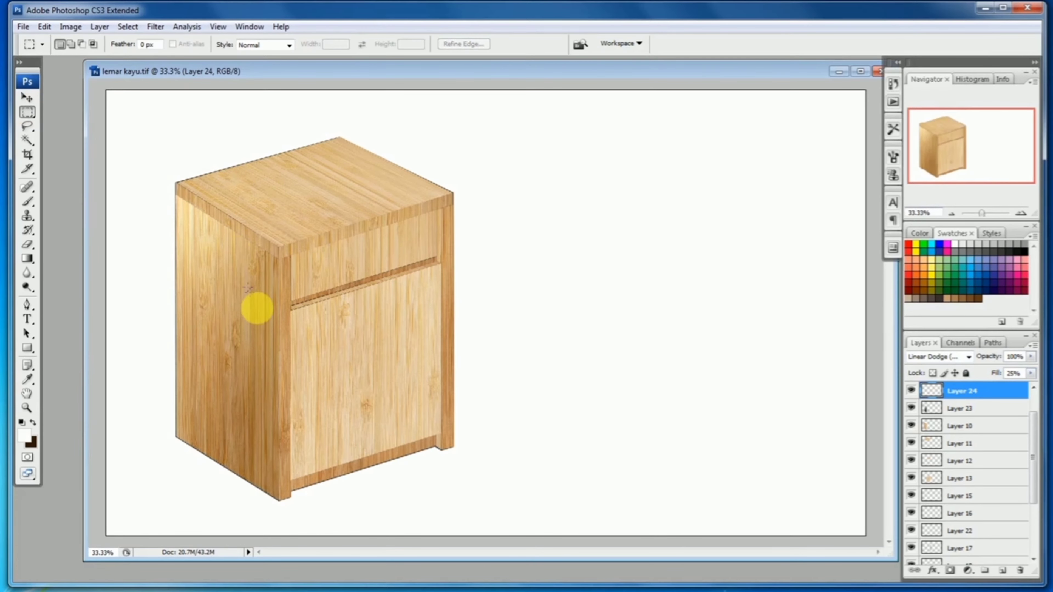
Darken the side edge strip of the cabinet top on Layer 15 with Curves, mapping input 133 to output 114
left_click(261, 295, "alt")
left_click(311, 294, "ctrl")
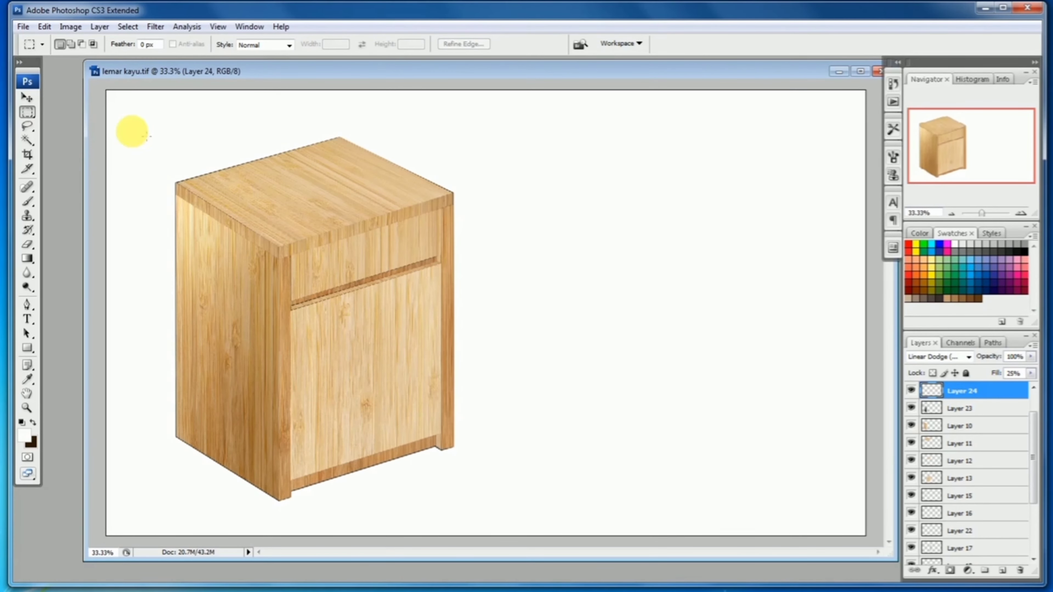
left_click(27, 97)
left_click(291, 201, "ctrl")
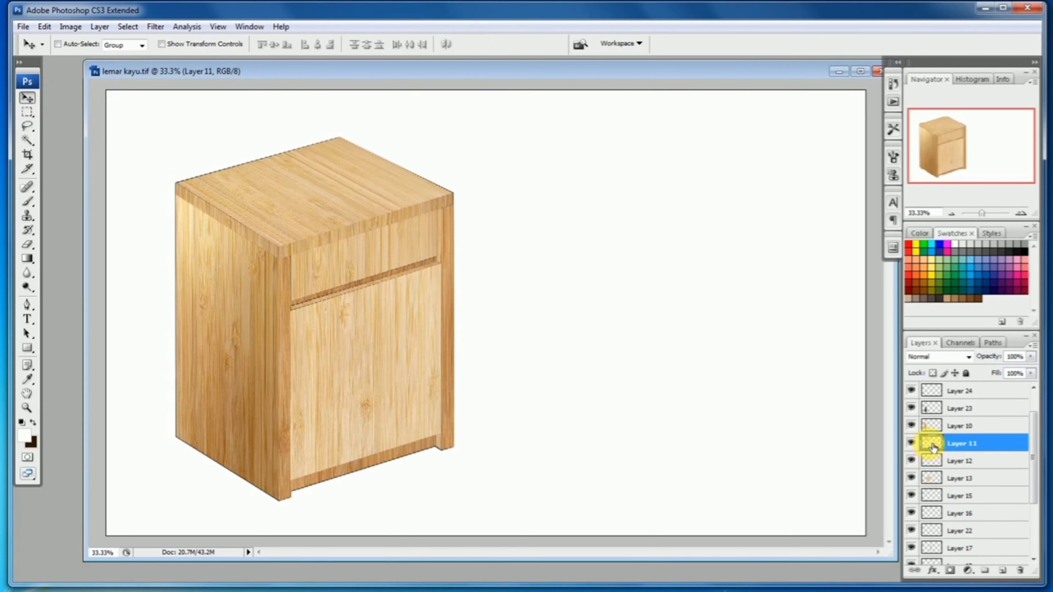
left_click(267, 246, "ctrl")
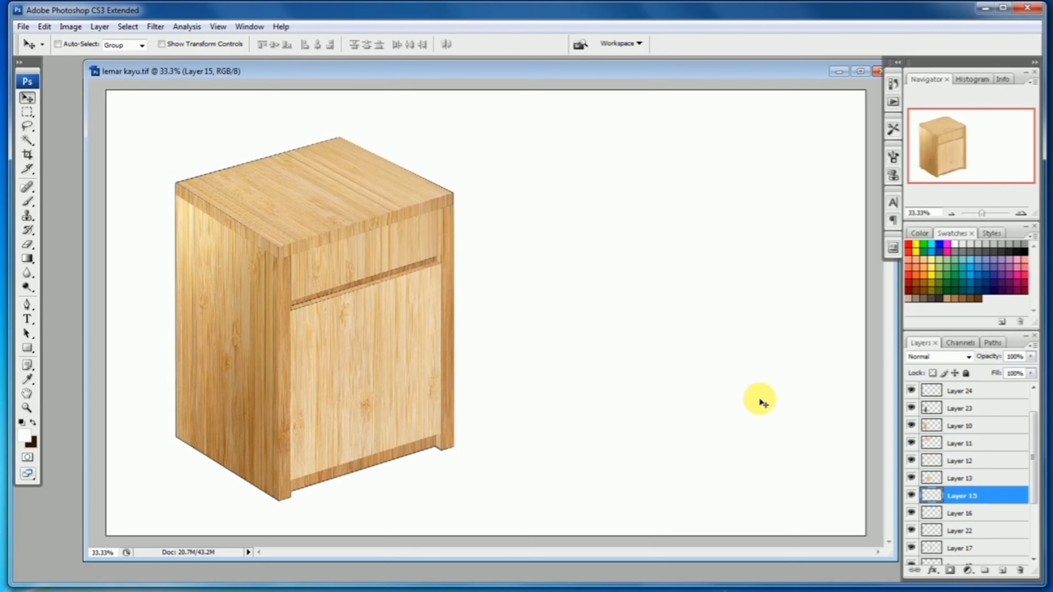
key("ctrl+m")
mouse_move(881, 437)
left_mouse_down()
mouse_move(887, 457)
mouse_move(886, 446)
left_mouse_up()
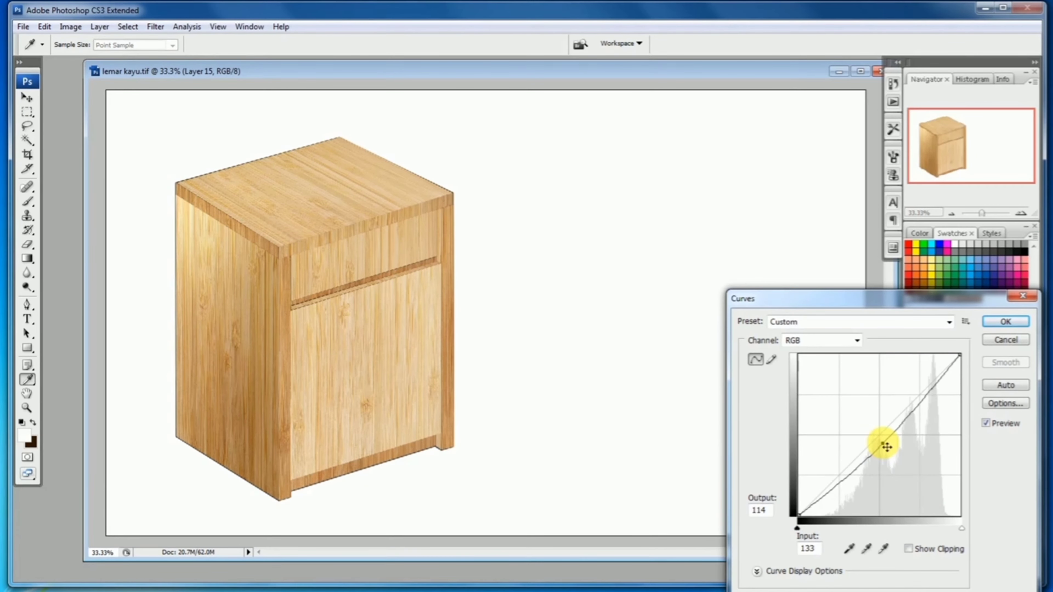
left_click(1005, 321)
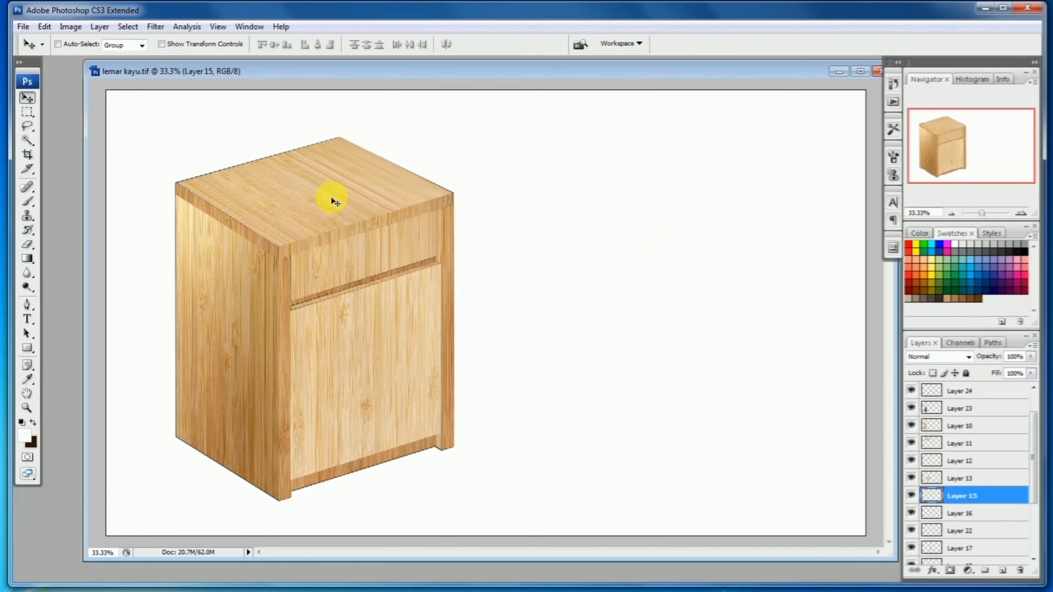
Load the outline of the cabinet's top face on Layer 11 as a selection and add a new layer above it
left_click(335, 203, "ctrl")
left_click(932, 442, "ctrl")
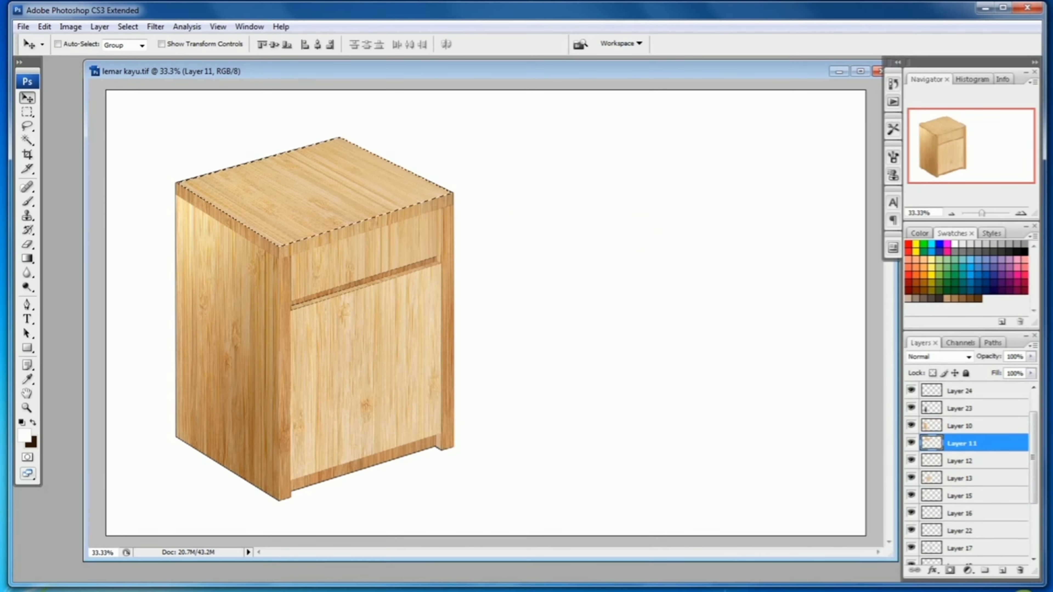
left_click(1003, 570)
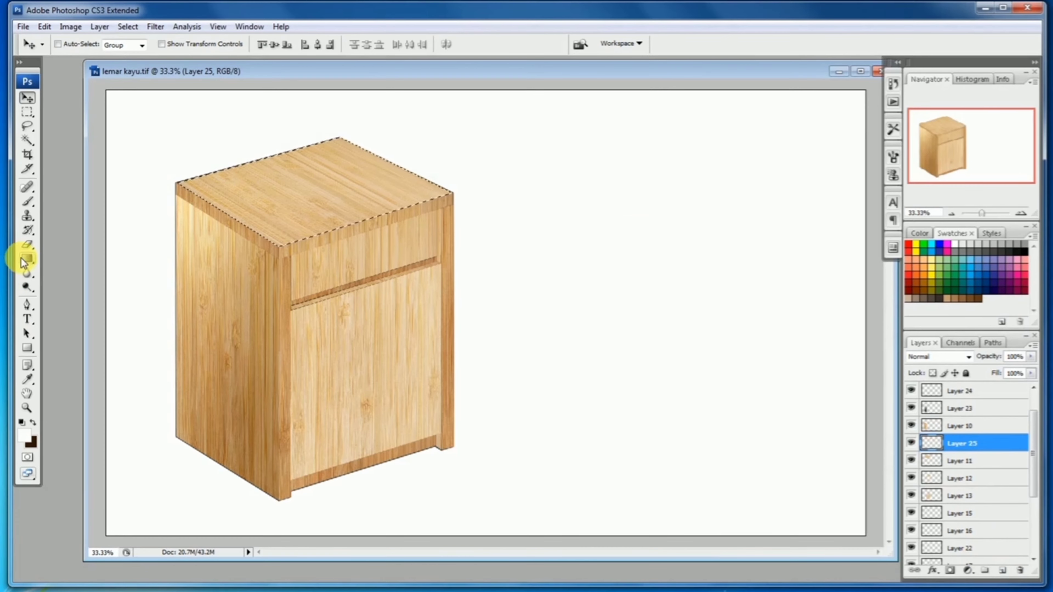
Draw a dark brown foreground-to-transparent gradient across the selected top face, fading from its right side toward the left
left_click_drag(25, 262, 46, 259)
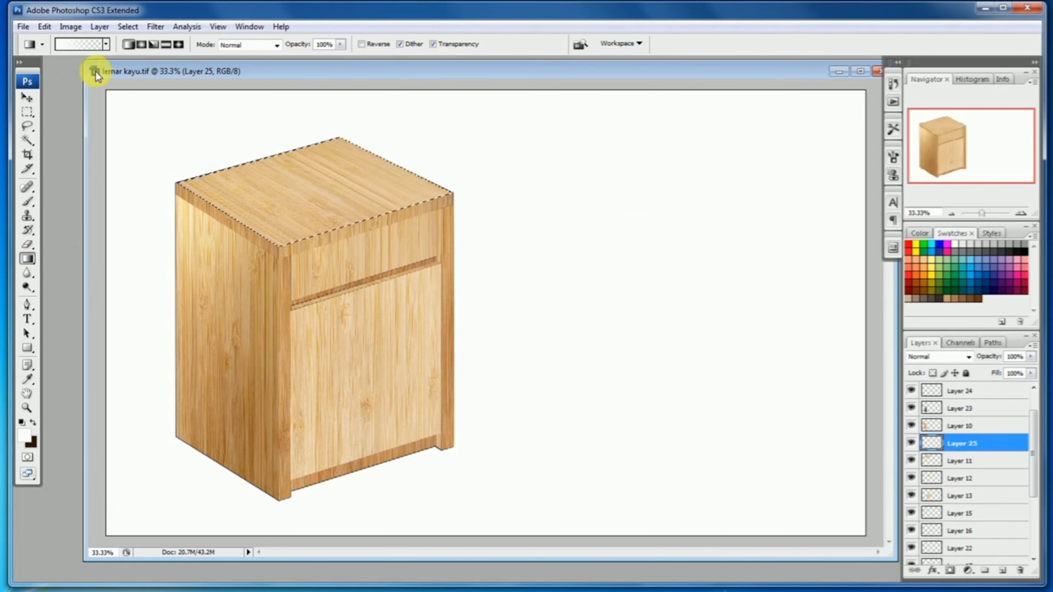
left_click(86, 45)
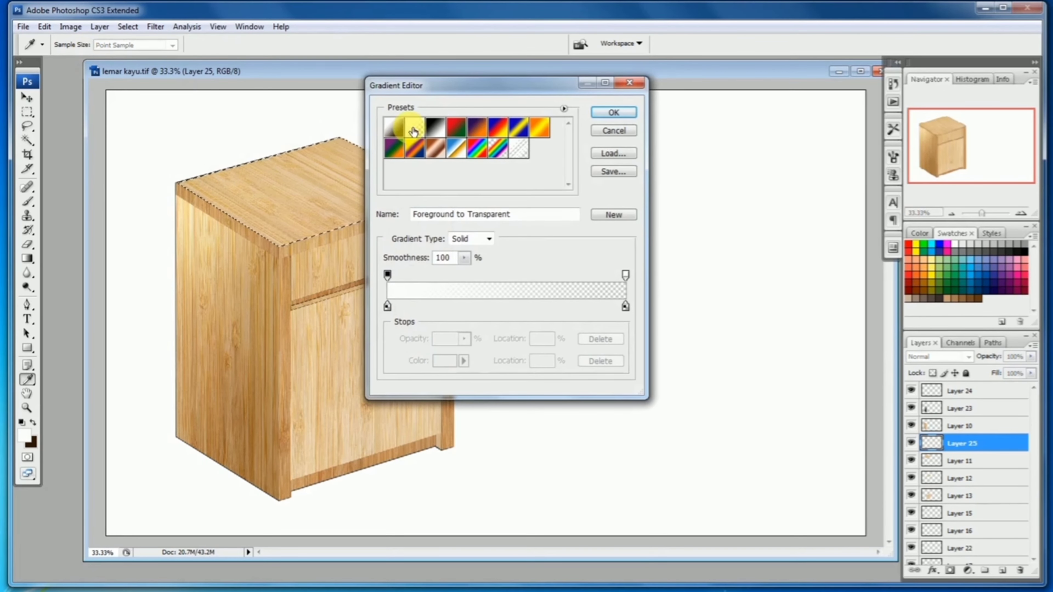
left_click(614, 112)
left_click(33, 423)
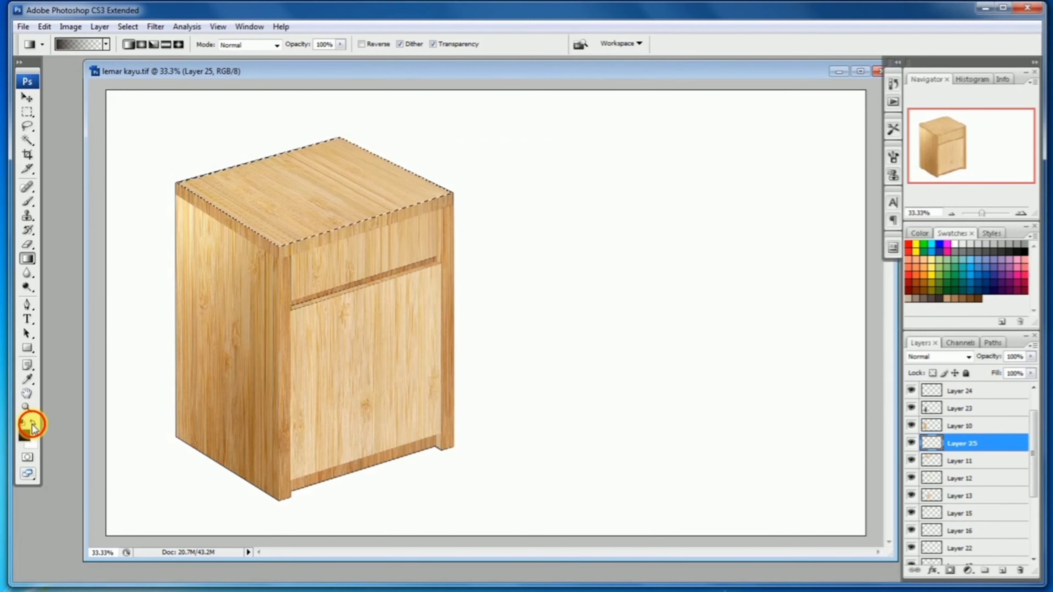
left_click(330, 181)
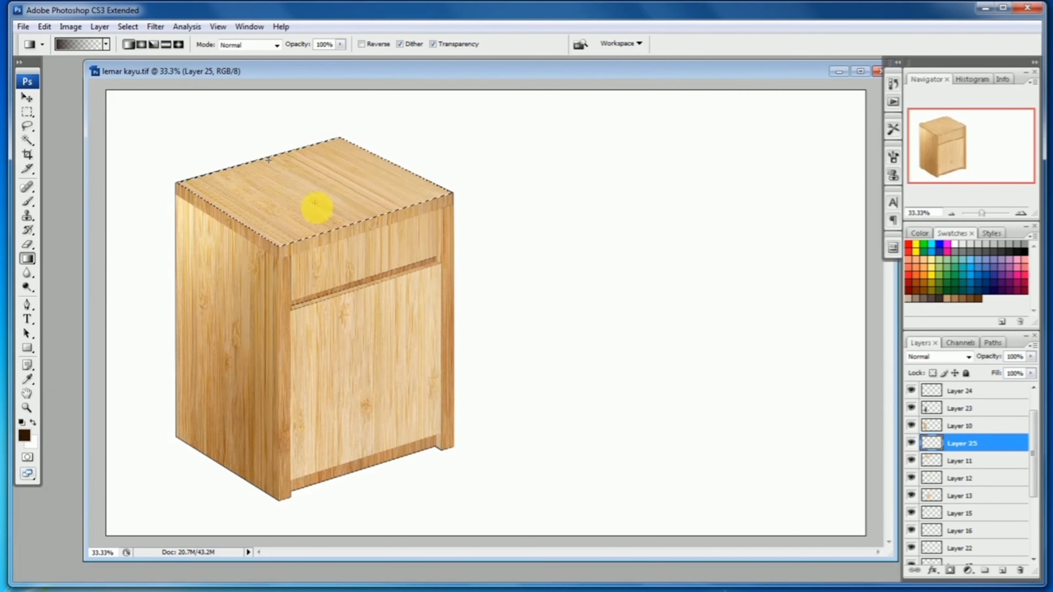
left_click_drag(362, 214, 375, 210)
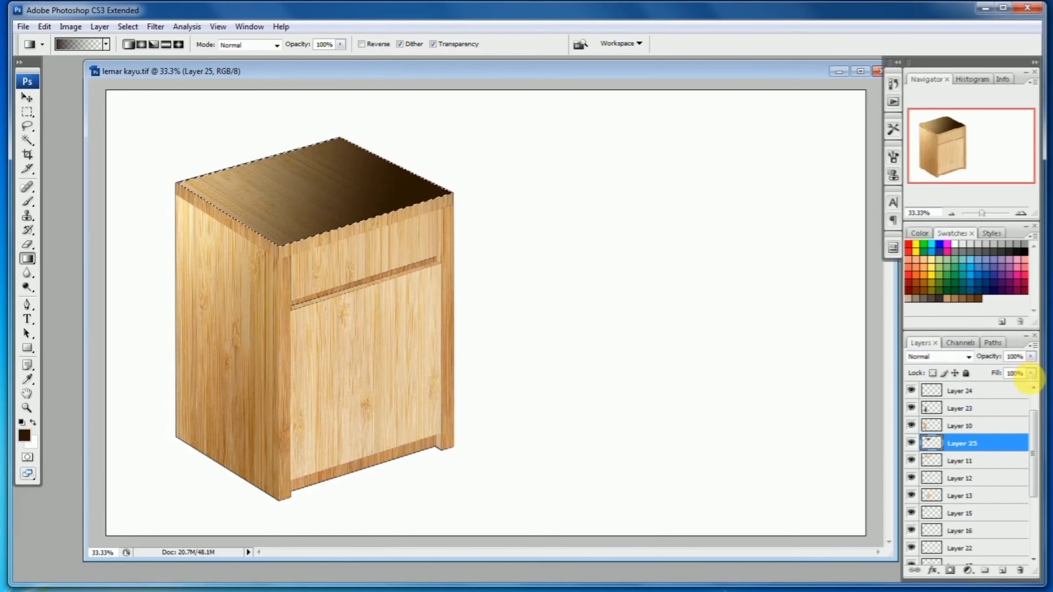
Try a 27% fill with the Color Dodge and Linear Dodge (Add) blend modes on the top-face gradient of Layer 25
left_click_drag(1029, 377, 990, 390)
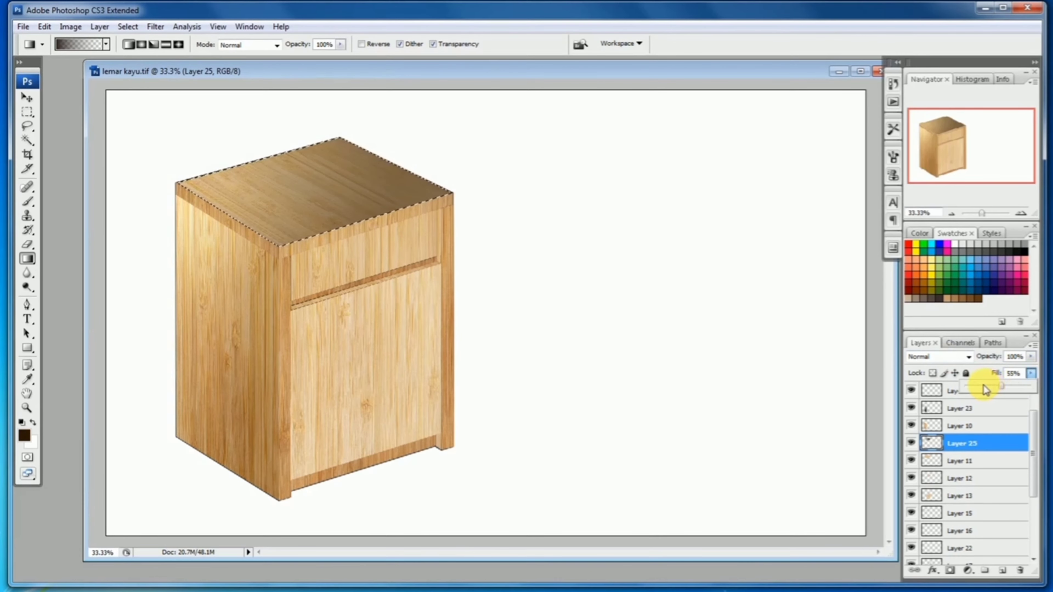
left_click(955, 364)
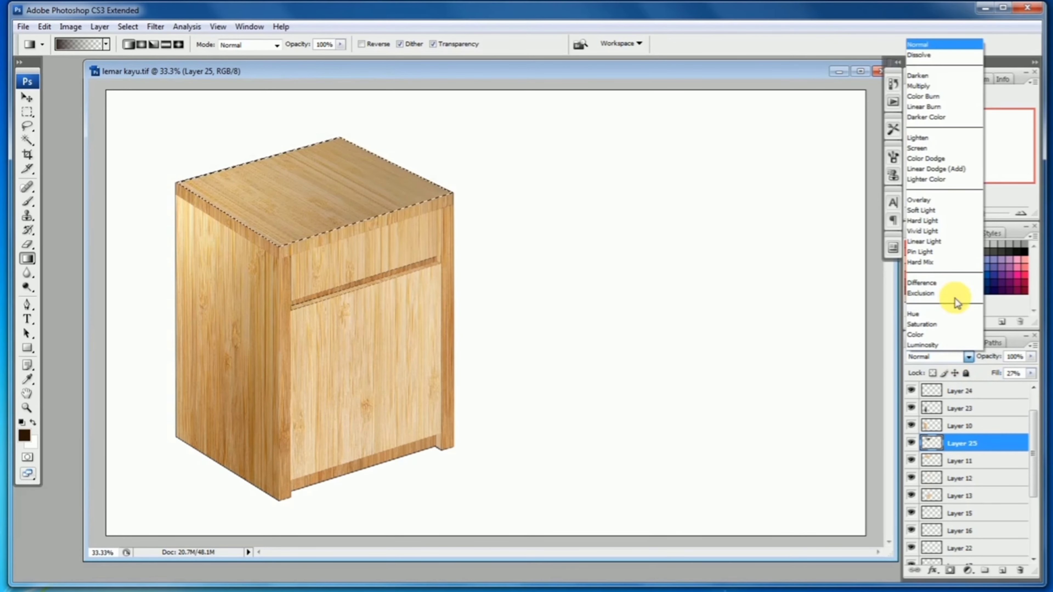
left_click(940, 154)
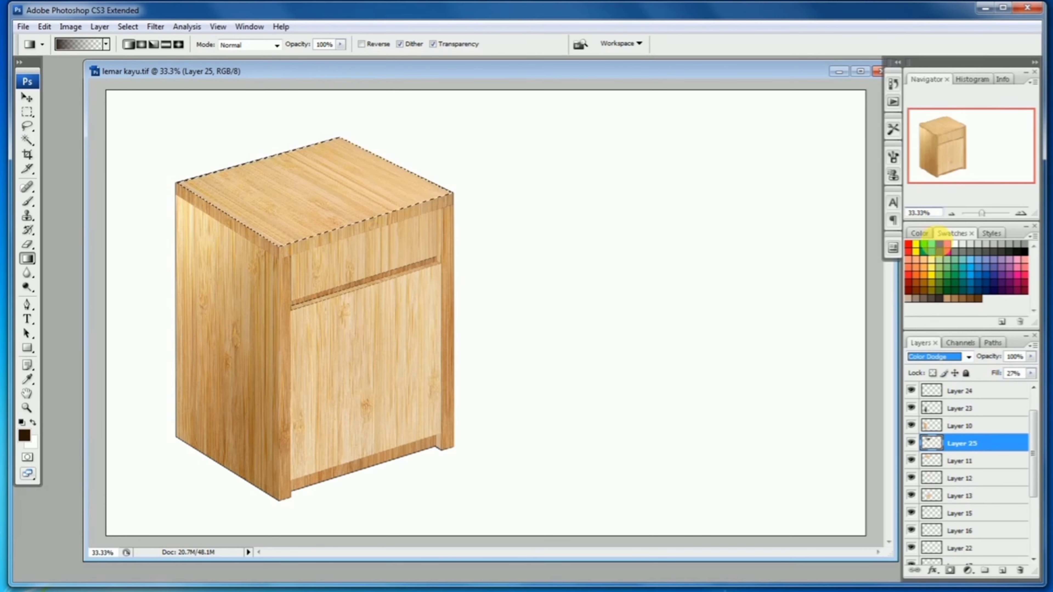
left_click(956, 361)
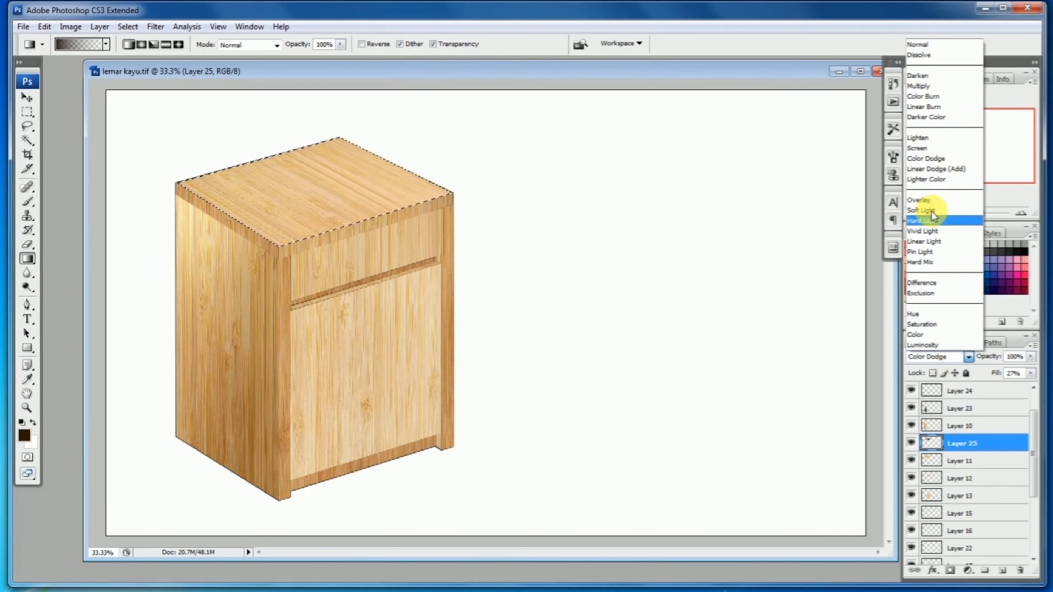
left_click(937, 169)
Set the top-face gradient on Layer 25 to Color Burn with a 37% fill and clear the selection
left_click(938, 356)
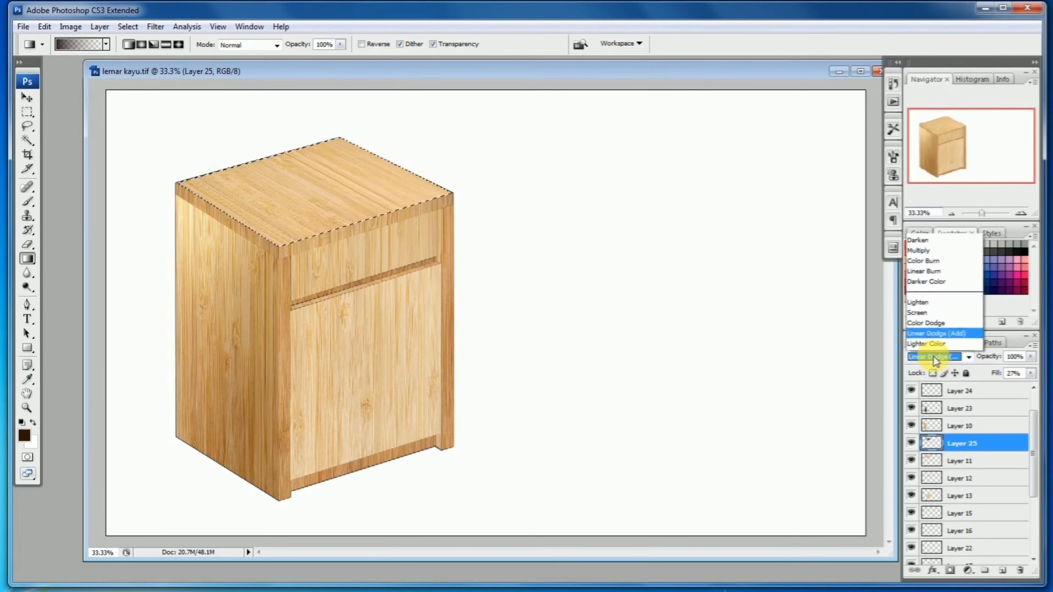
left_click(932, 97)
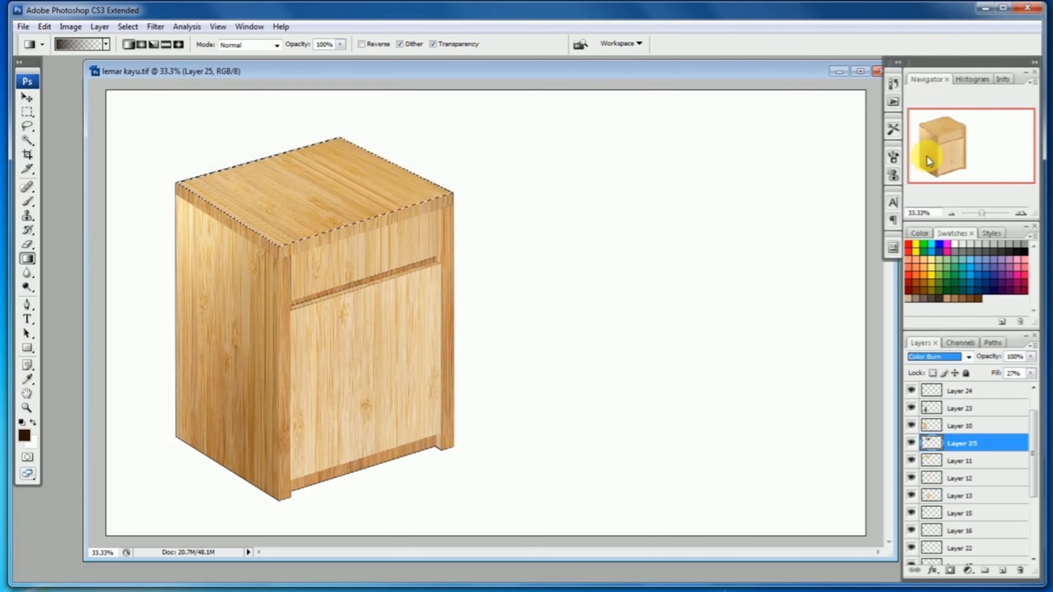
left_click(26, 111)
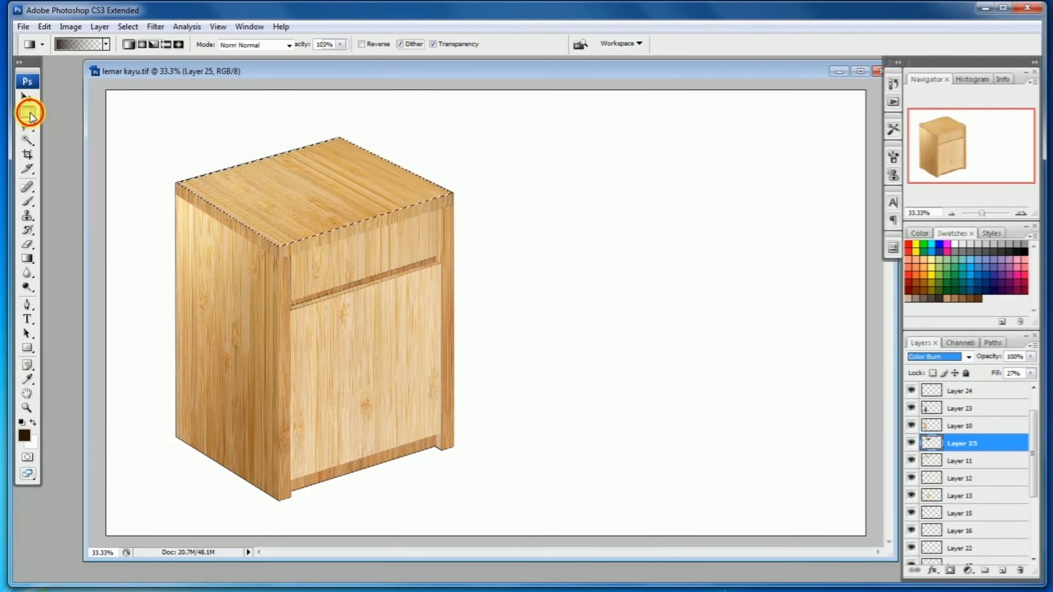
left_click(704, 336)
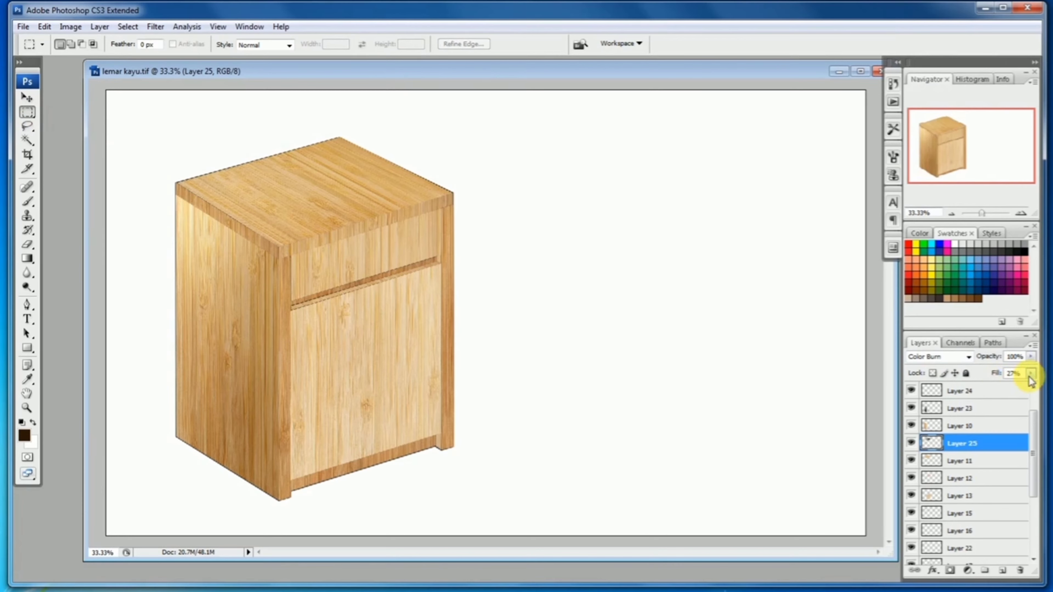
left_click(998, 386)
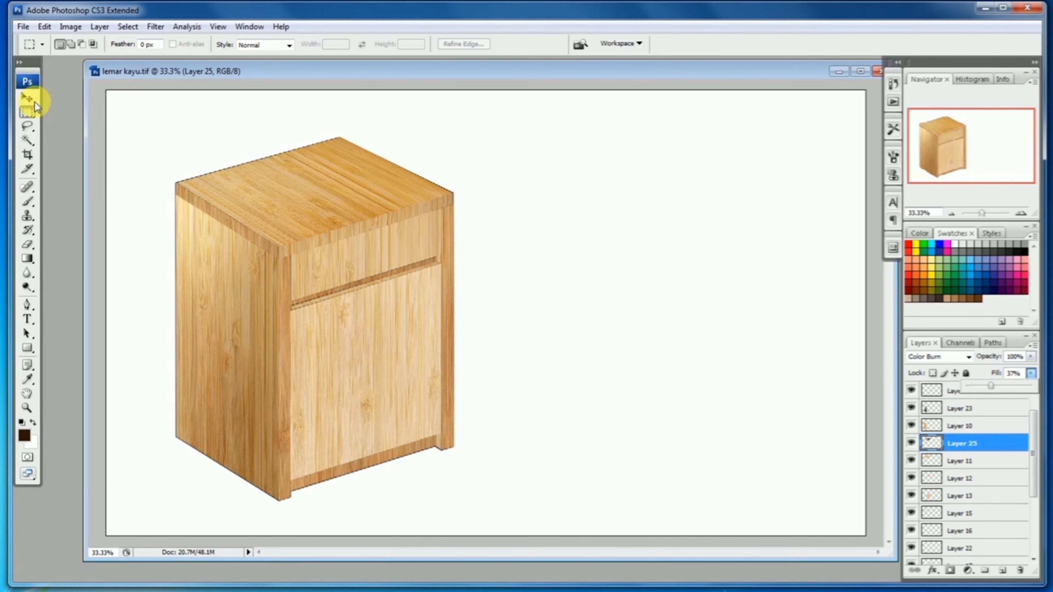
Lighten the front edge strip of the cabinet top on Layer 14 slightly with Curves
left_click(27, 97)
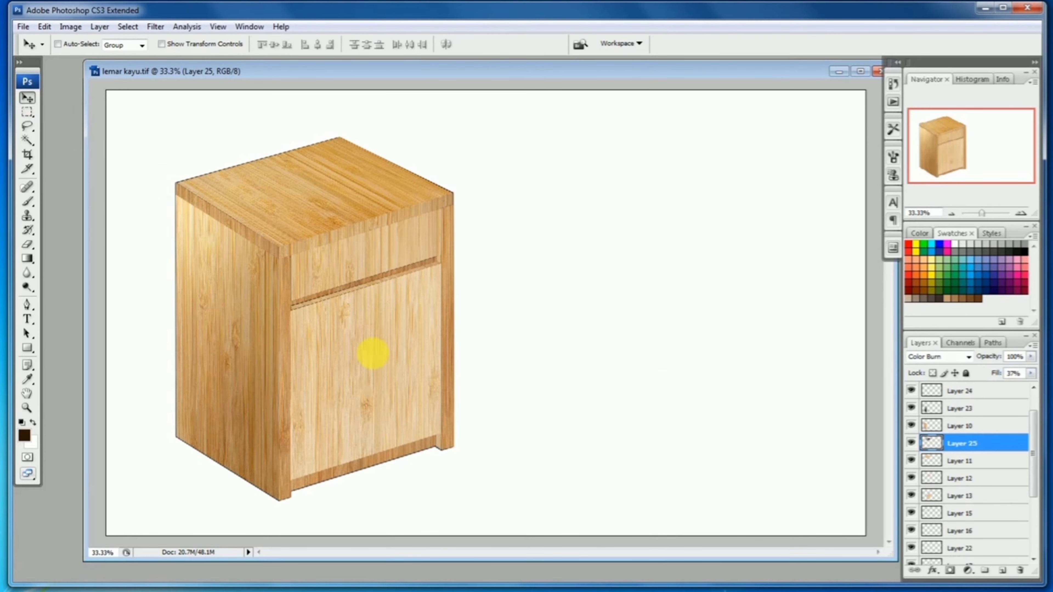
left_click(369, 334)
left_click(405, 179, "ctrl")
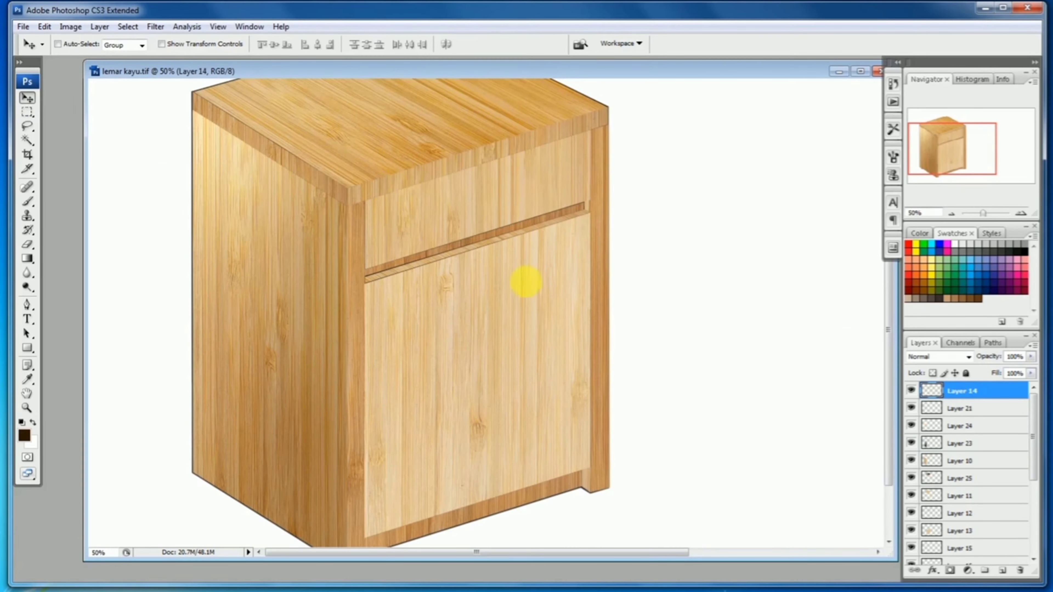
key("ctrl+m")
mouse_move(875, 440)
left_mouse_down()
mouse_move(876, 428)
mouse_move(880, 455)
mouse_move(878, 430)
left_mouse_up()
left_click(1005, 321)
key("v")
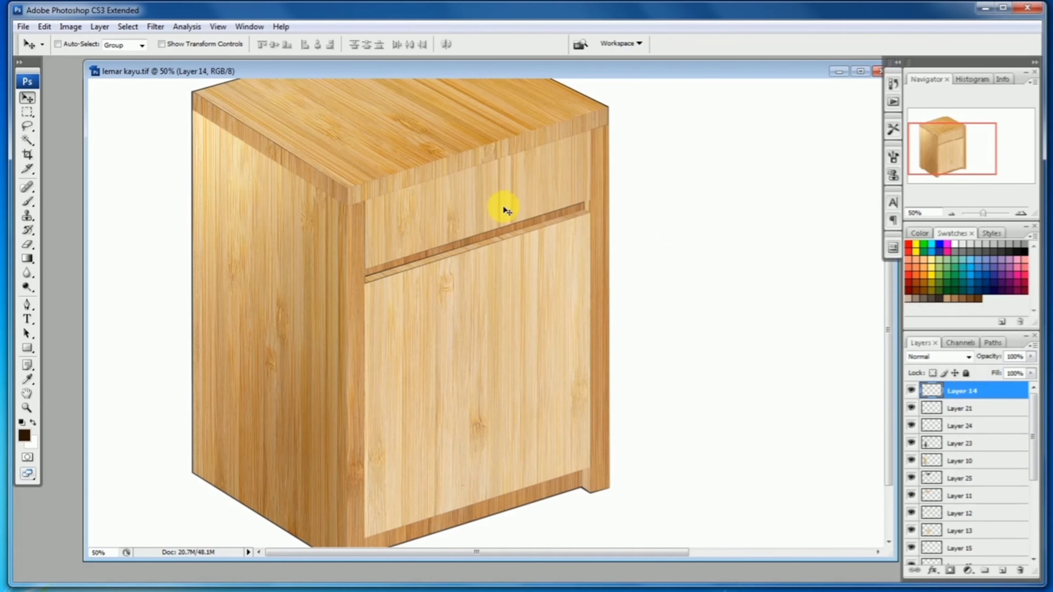
Select the drawer front's outline from Layer 12, add a layer above it and draw a dark brown-to-transparent gradient downward from its upper edge
left_click_drag(501, 207, 434, 212)
left_click(434, 211, "ctrl")
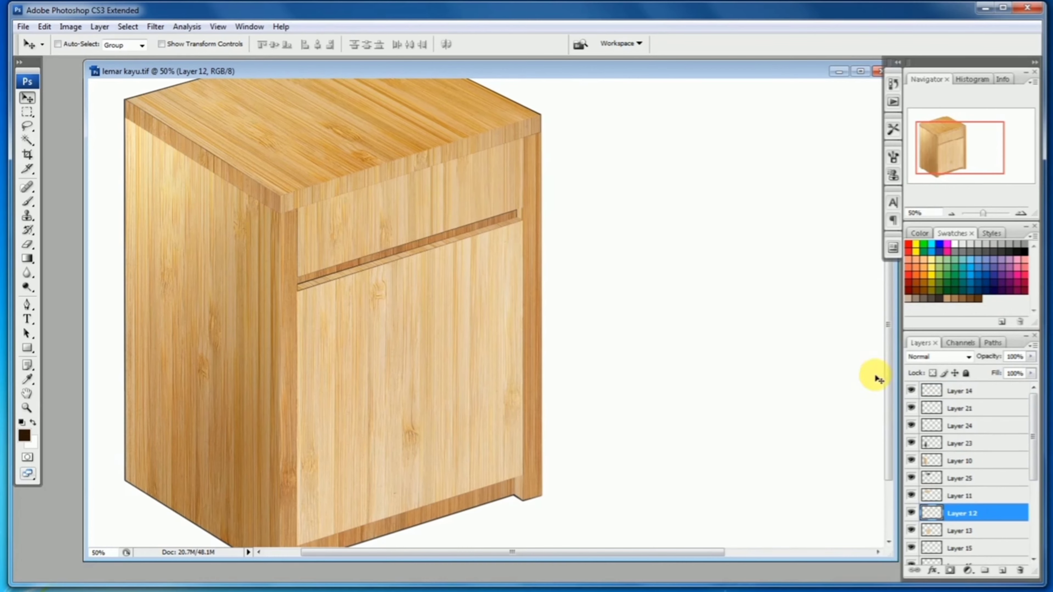
left_click(938, 519, "ctrl")
left_click(1002, 570)
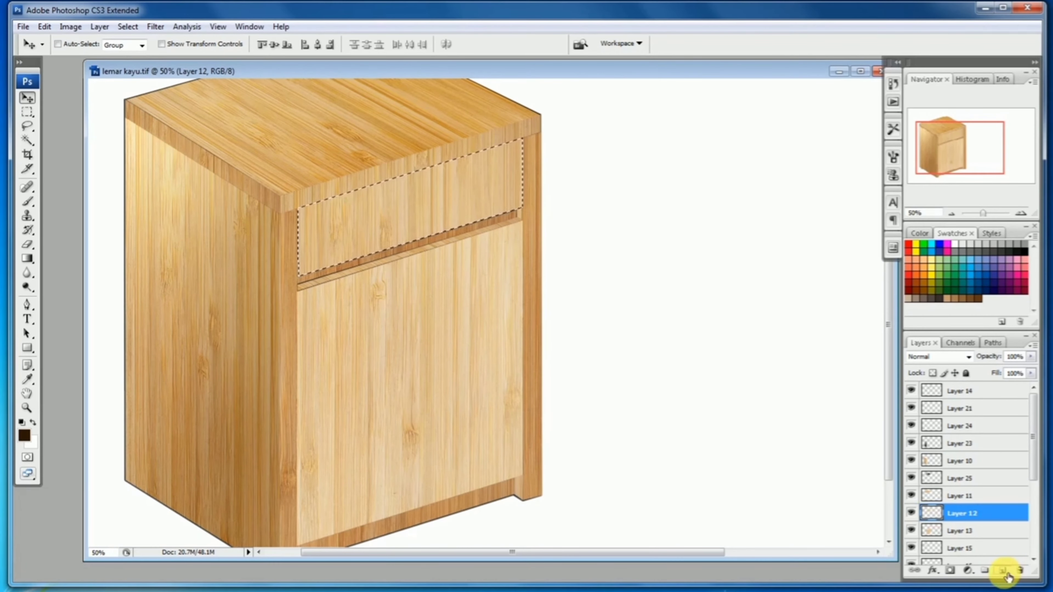
left_click_drag(27, 259, 83, 258)
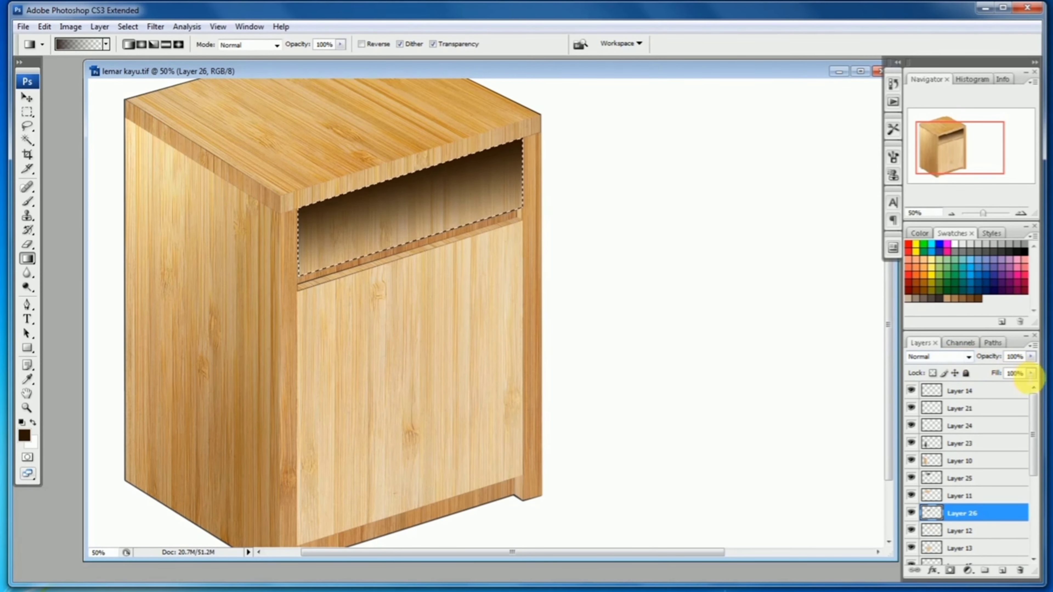
Try a 9% fill with Linear Dodge (Add) blending on the drawer-front gradient of Layer 26
left_click(1031, 373)
left_click_drag(985, 386, 970, 386)
left_click(933, 360)
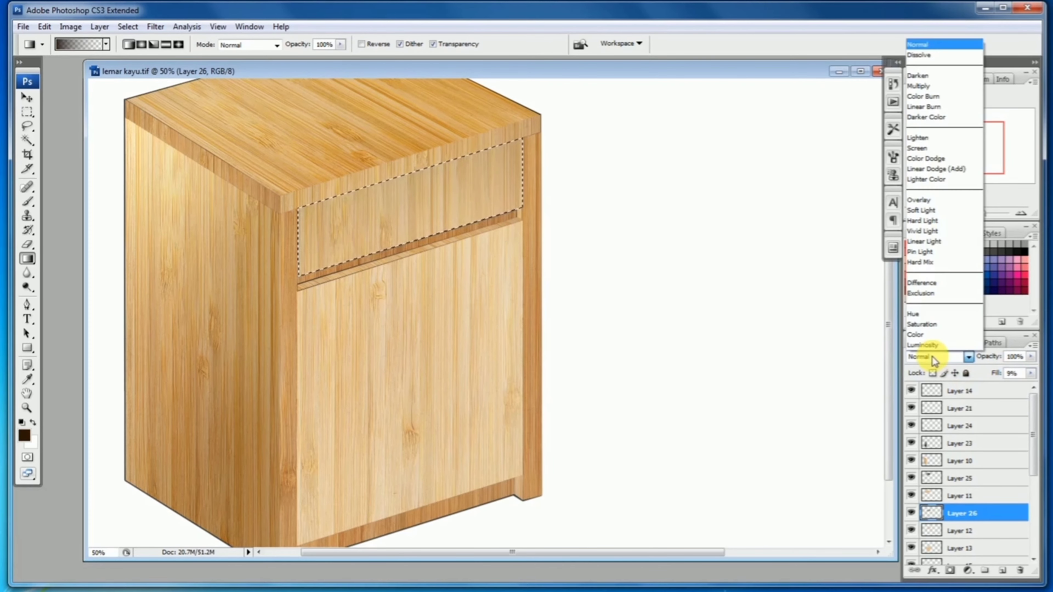
left_click(933, 168)
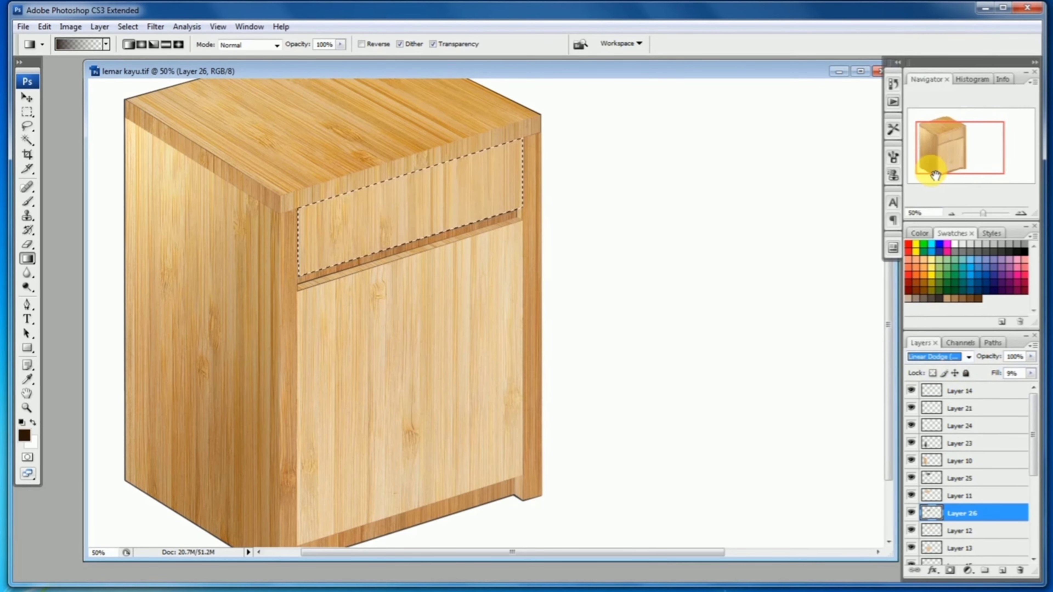
Set the drawer-front gradient on Layer 26 to Color Burn with a 24% fill and clear the selection
left_click(936, 357)
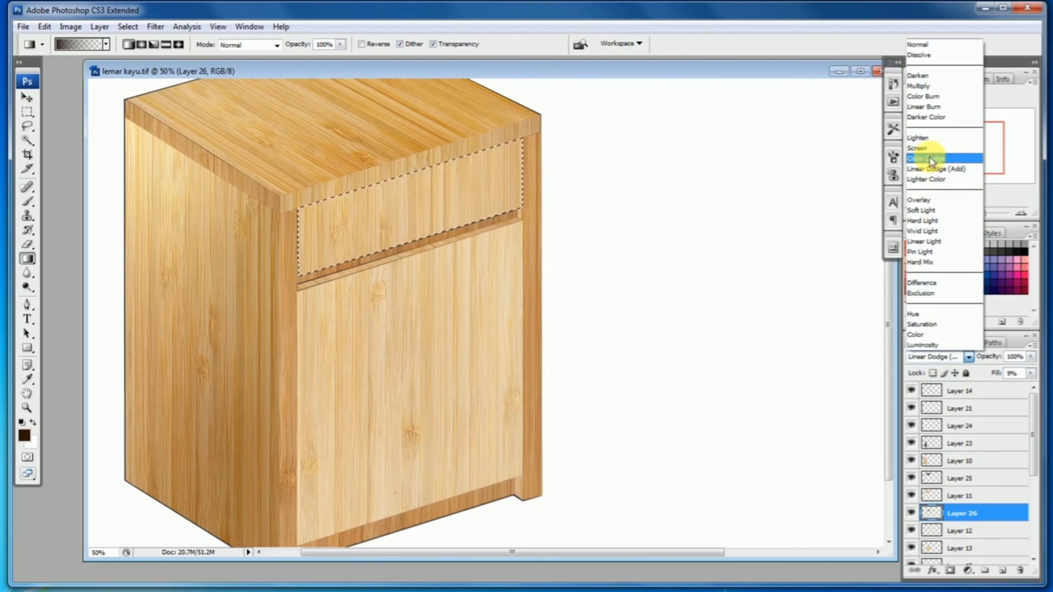
left_click(931, 97)
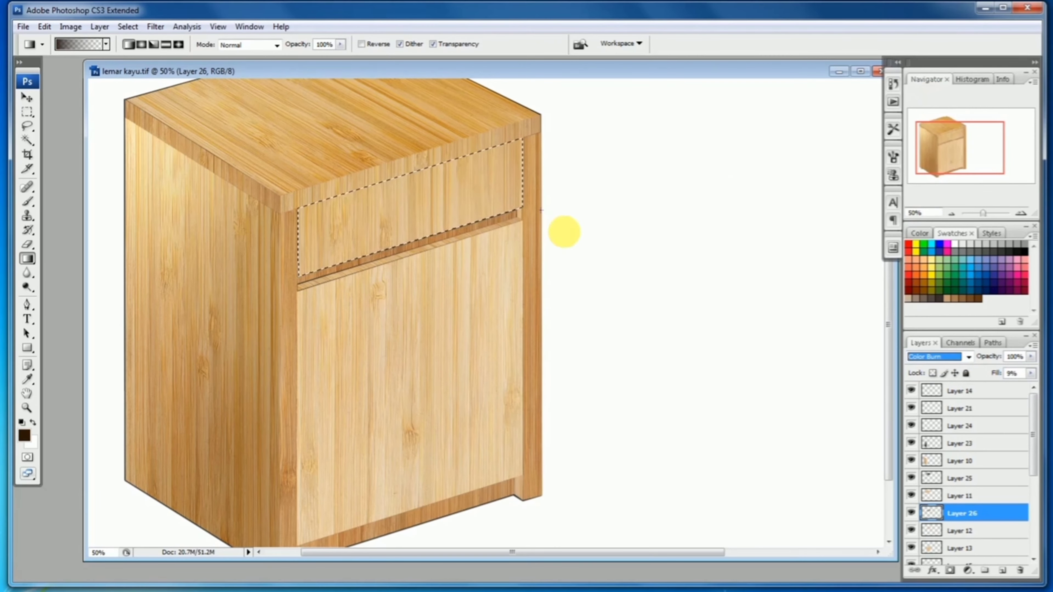
left_click(1030, 373)
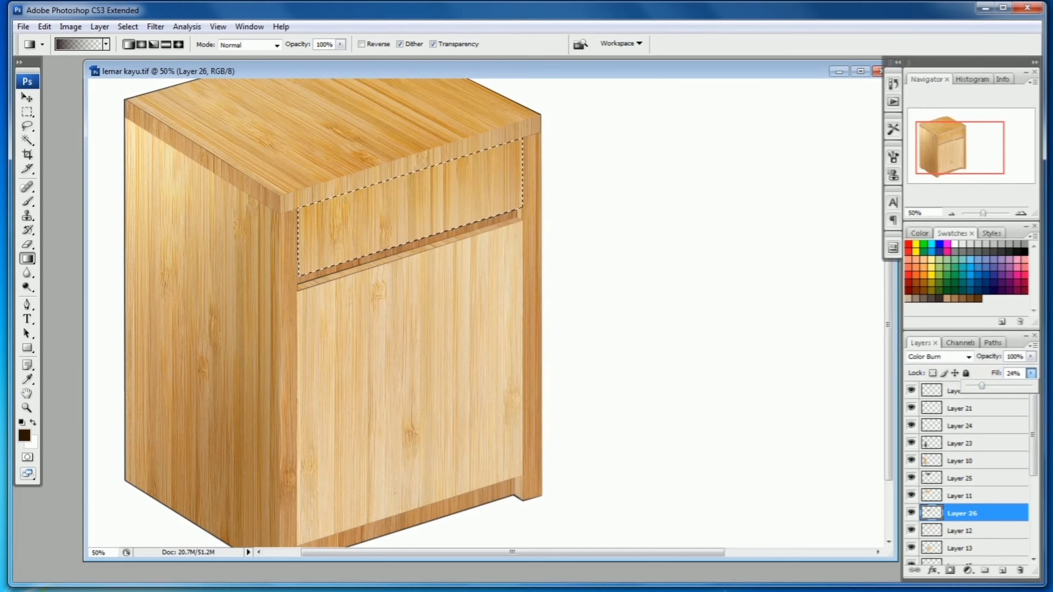
left_click(27, 112)
key("ctrl+d")
key("ctrl+minus")
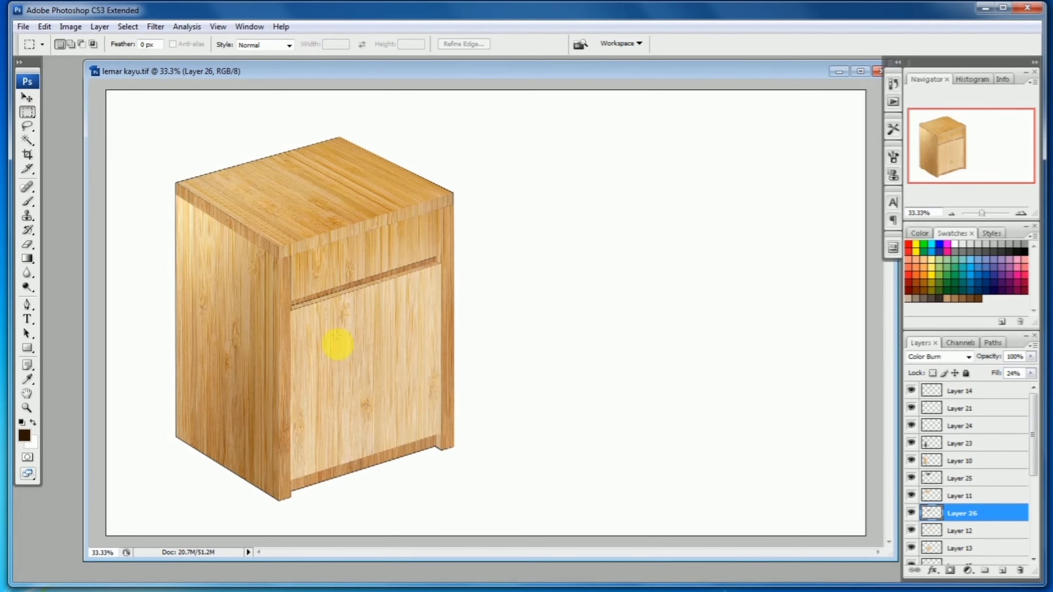
left_click(354, 367, "ctrl+alt")
left_click(330, 325)
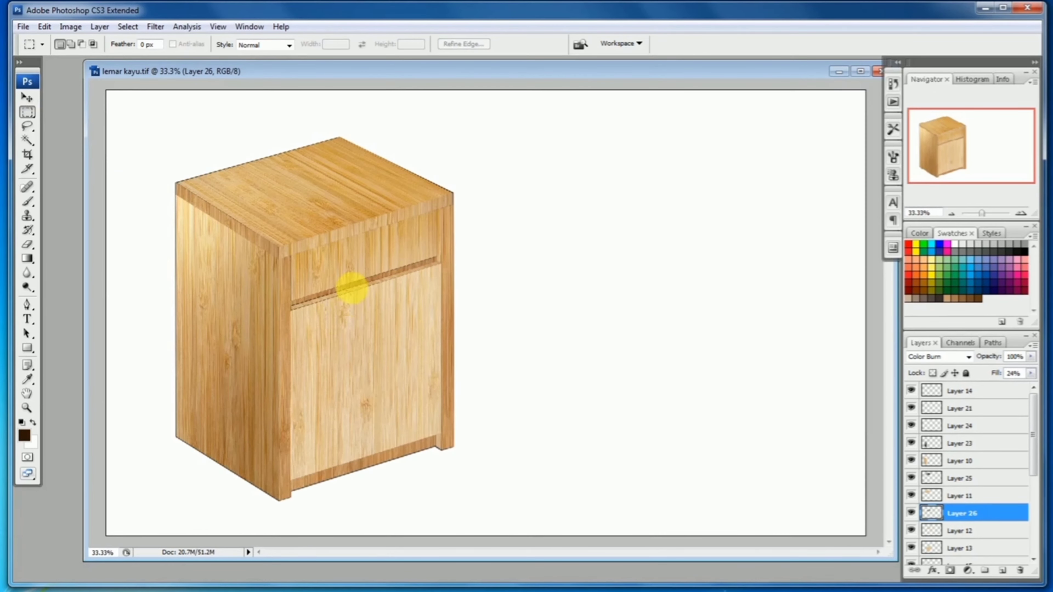
scroll(979, 472, "down", 1)
scroll(974, 471, "down", 2)
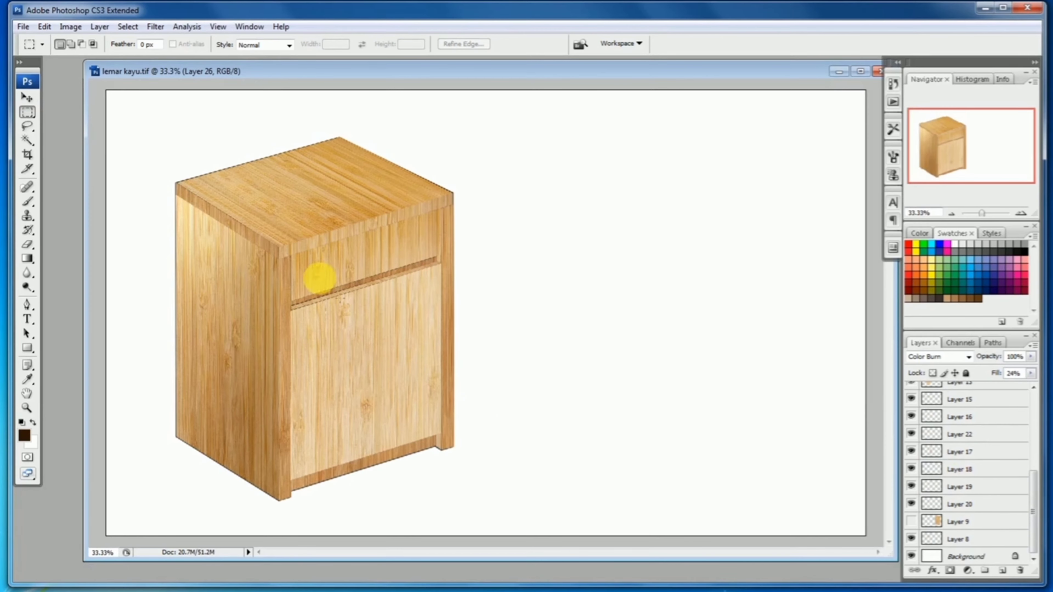
Add a Multiply drop shadow to the cabinet top's front edge strip on Layer 14, with global light off and reduced opacity
left_click(27, 97)
left_click(379, 289)
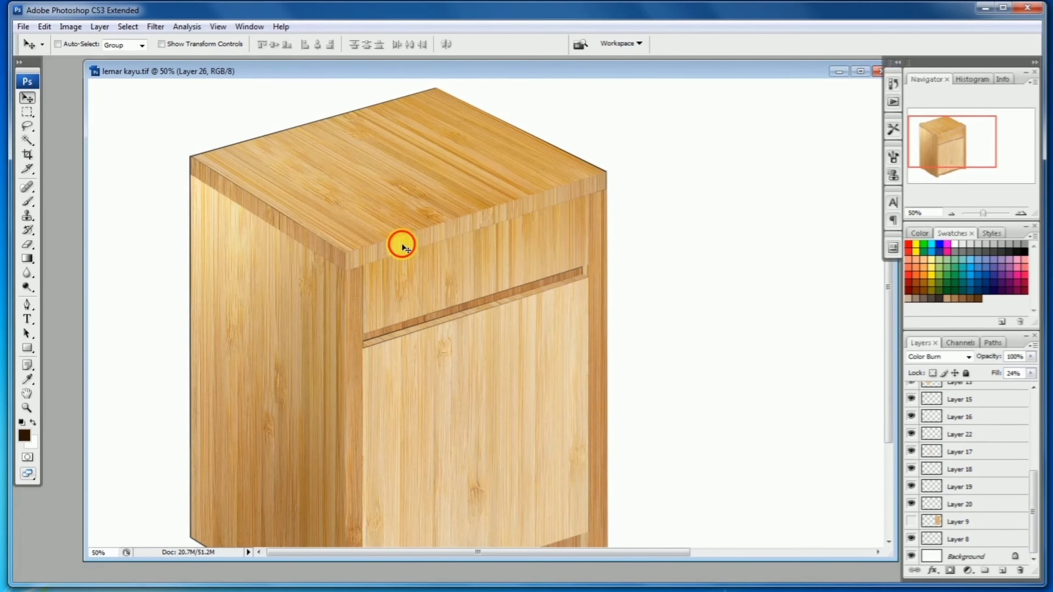
left_click(404, 247, "ctrl")
double_click(932, 395)
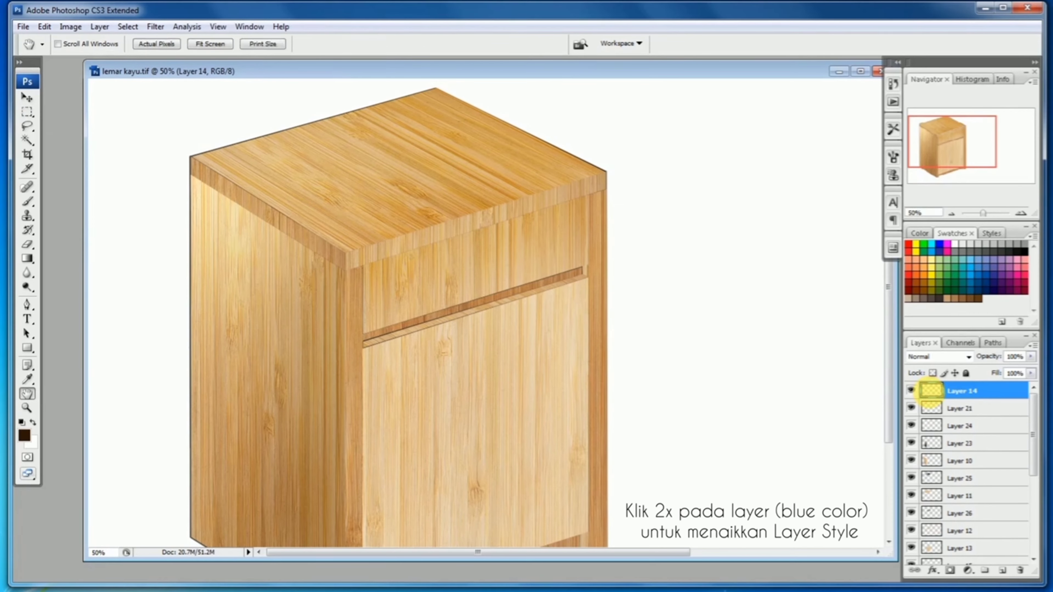
left_click(672, 173)
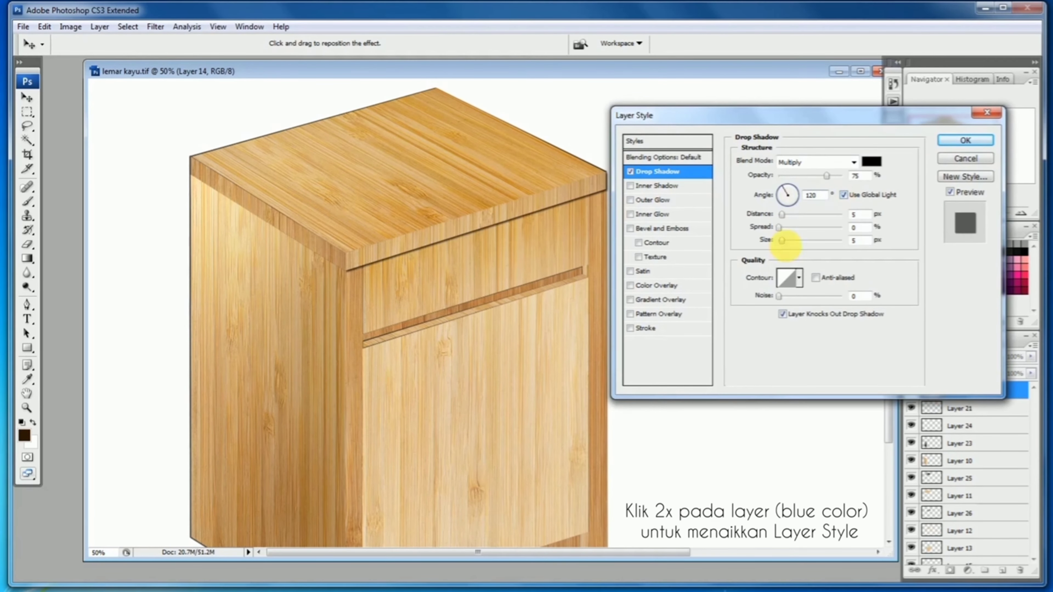
left_click_drag(782, 241, 787, 241)
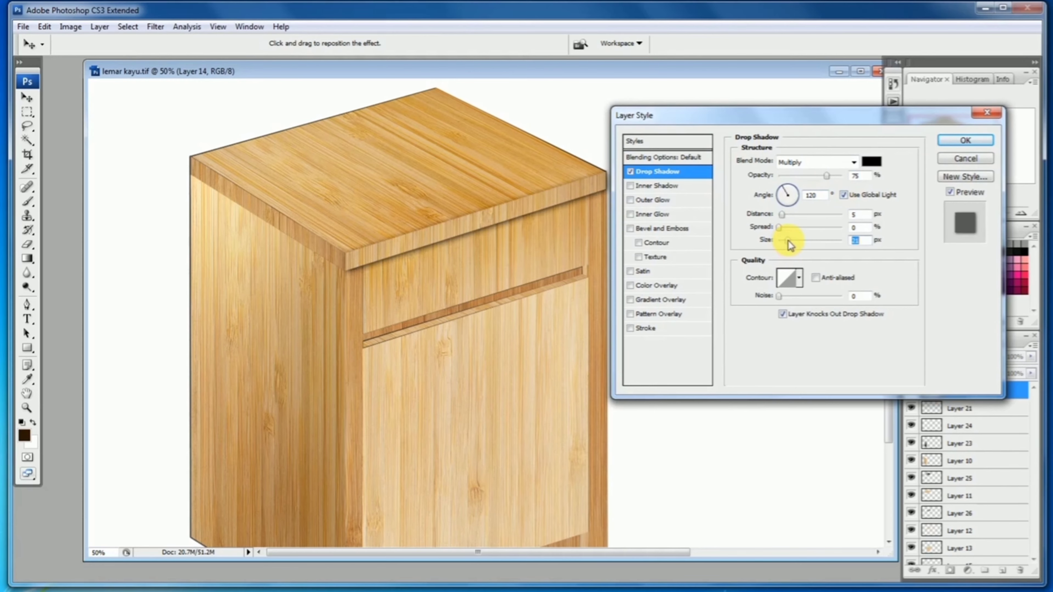
left_click(844, 196)
left_click_drag(819, 181, 810, 179)
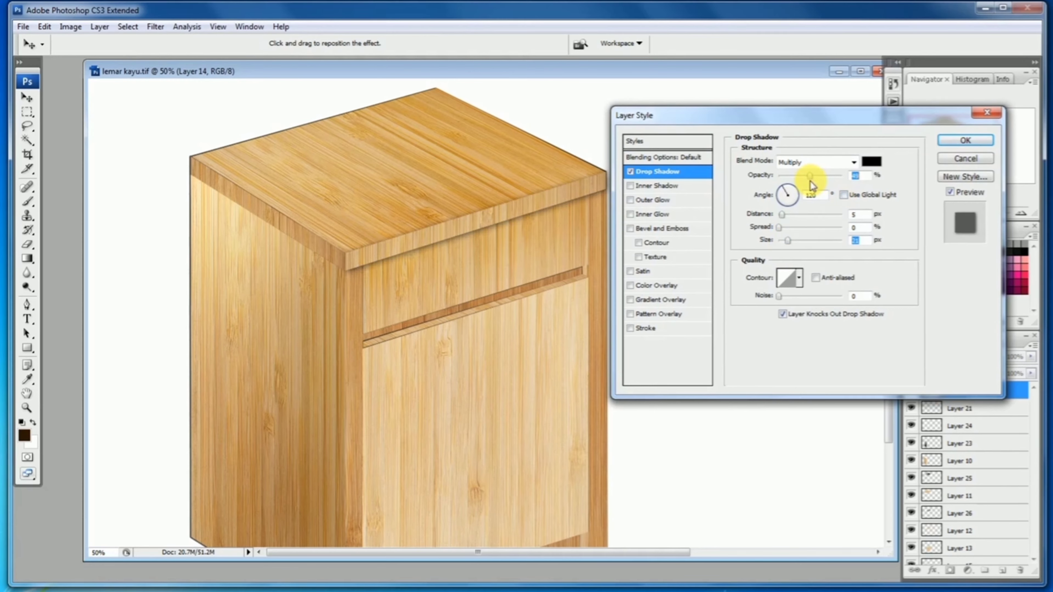
Refine Layer 14's drop shadow to a 59° angle, 13 px distance and 7 px size, lower its opacity further and apply it
left_click_drag(581, 203, 588, 208)
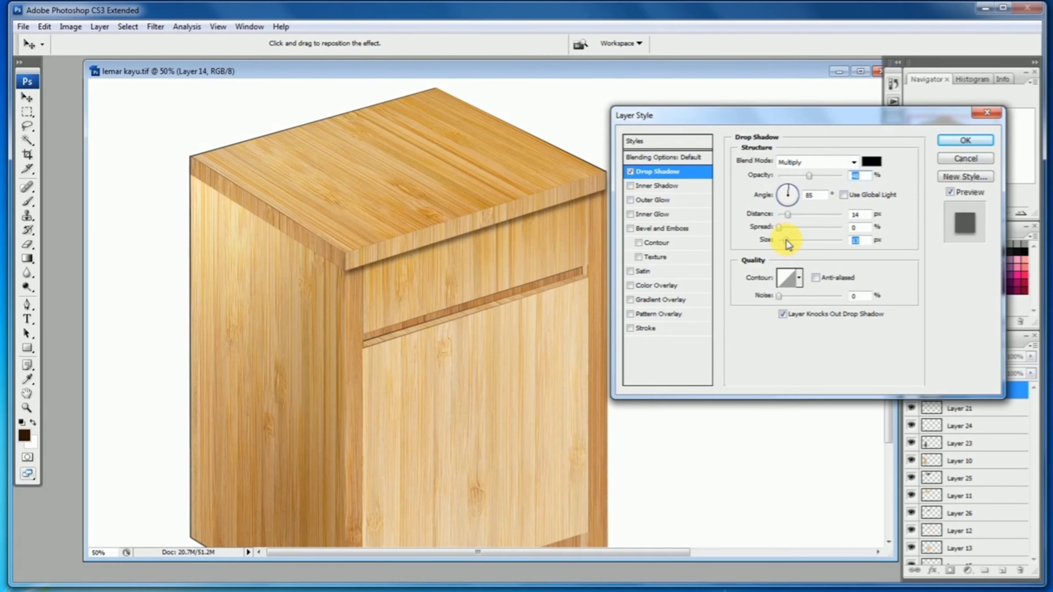
left_click(804, 176)
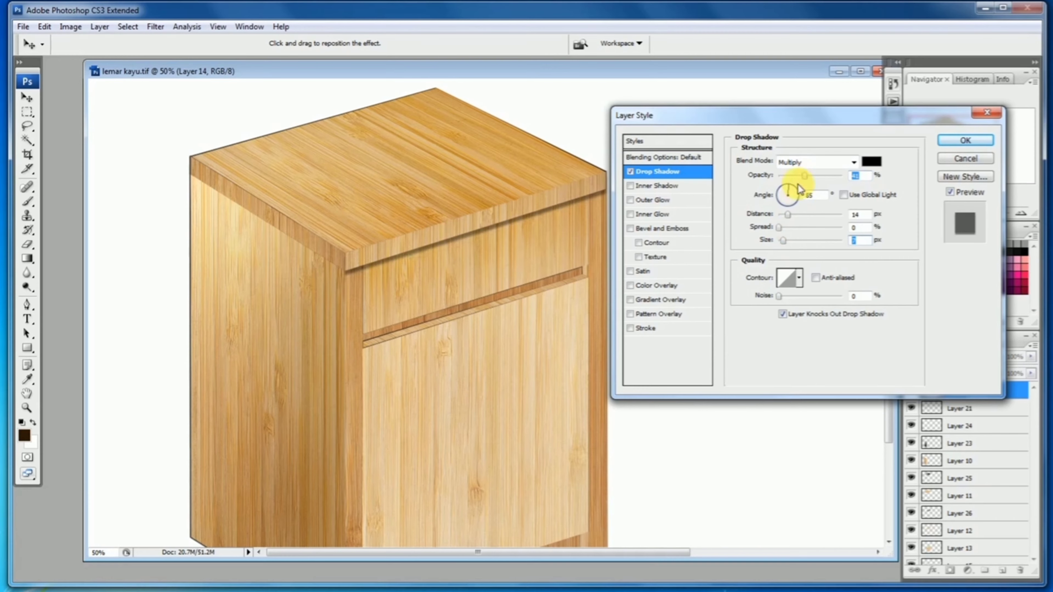
left_click_drag(798, 185, 793, 185)
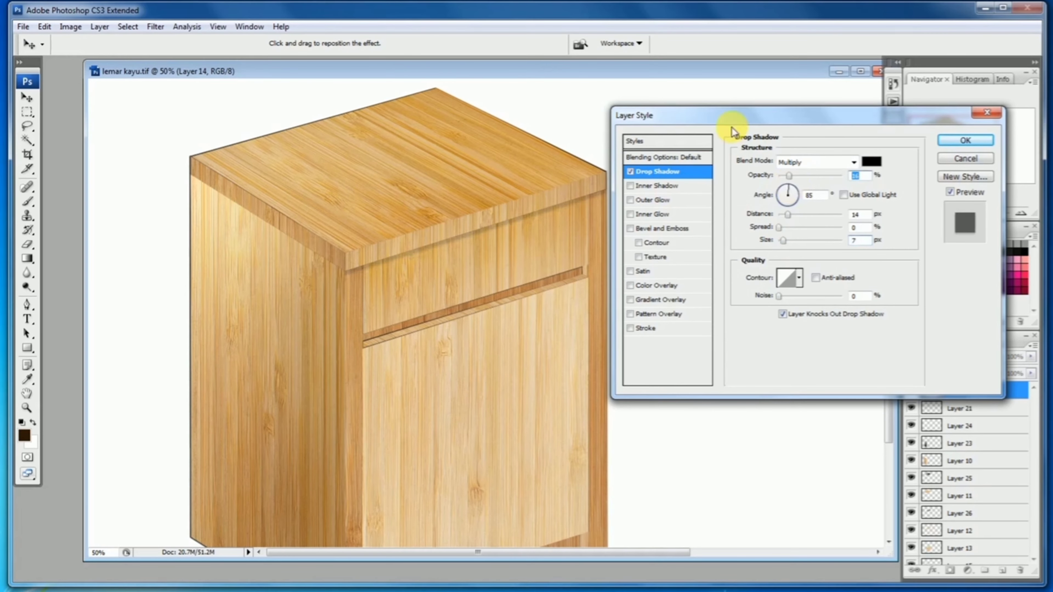
left_click_drag(732, 121, 768, 117)
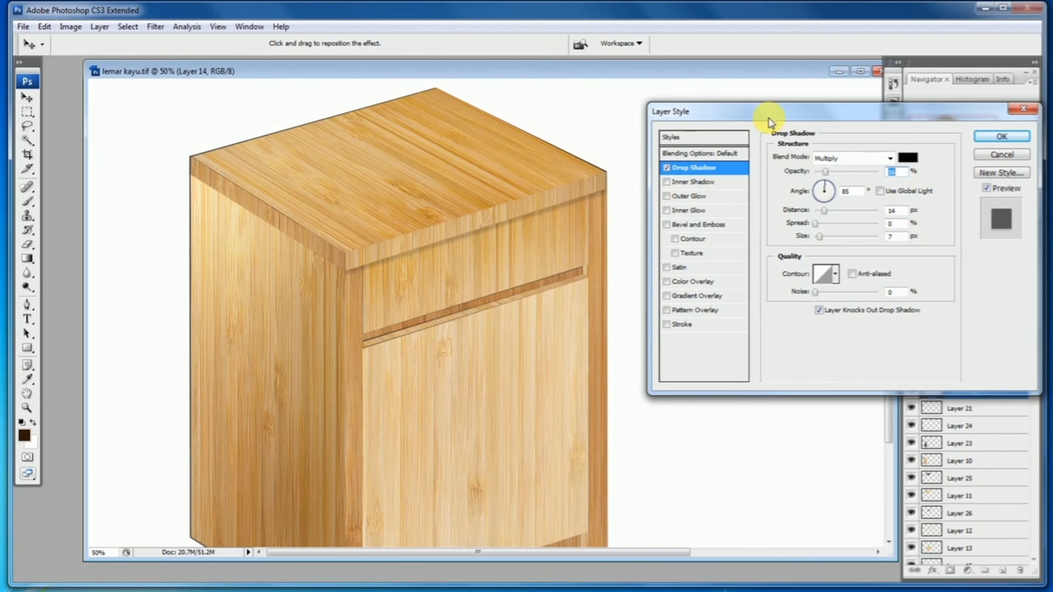
left_click_drag(579, 222, 579, 224)
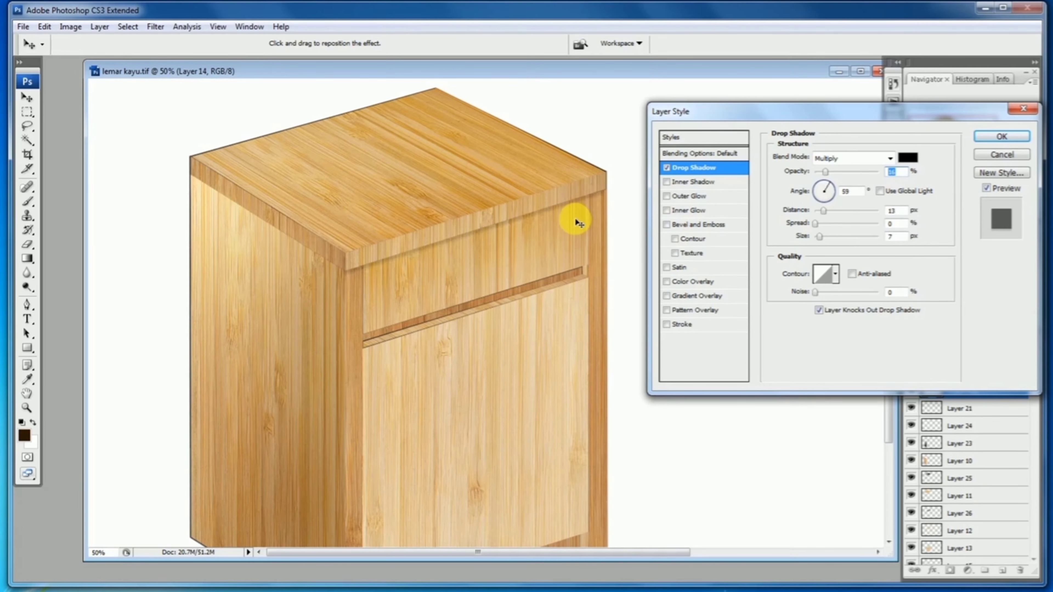
left_click(1007, 136)
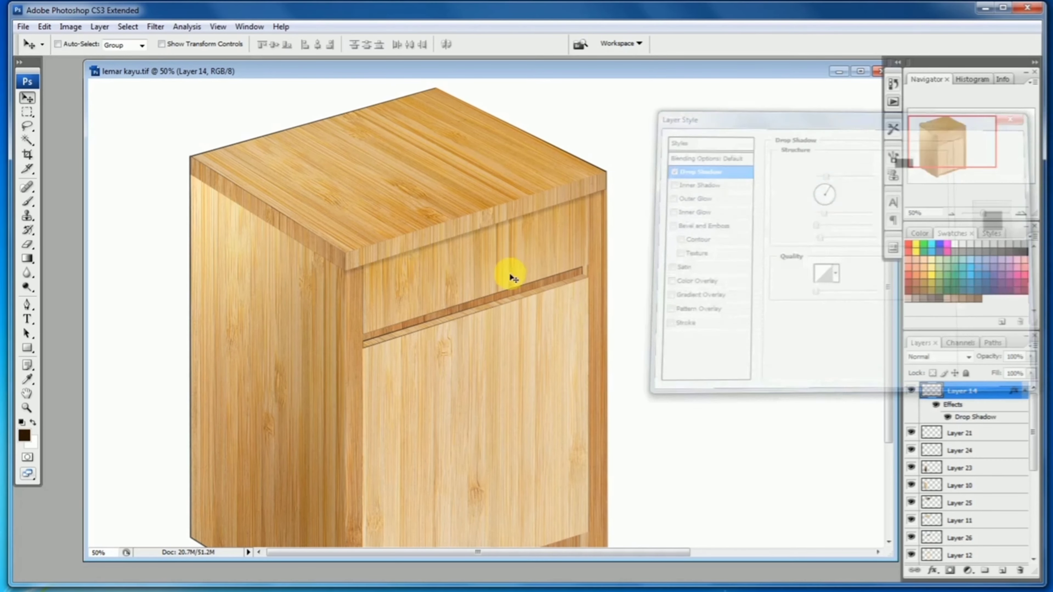
Give the cabinet top's side edge strip on Layer 15 a Multiply drop shadow at 75% opacity with global light off, offset down and rightward
left_click(323, 248, "ctrl")
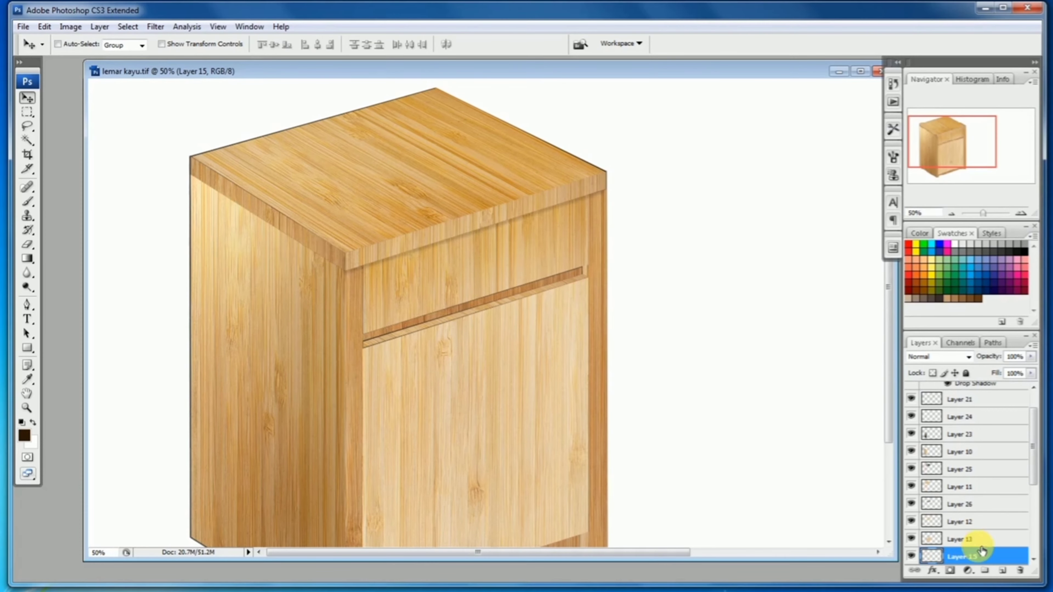
double_click(928, 558)
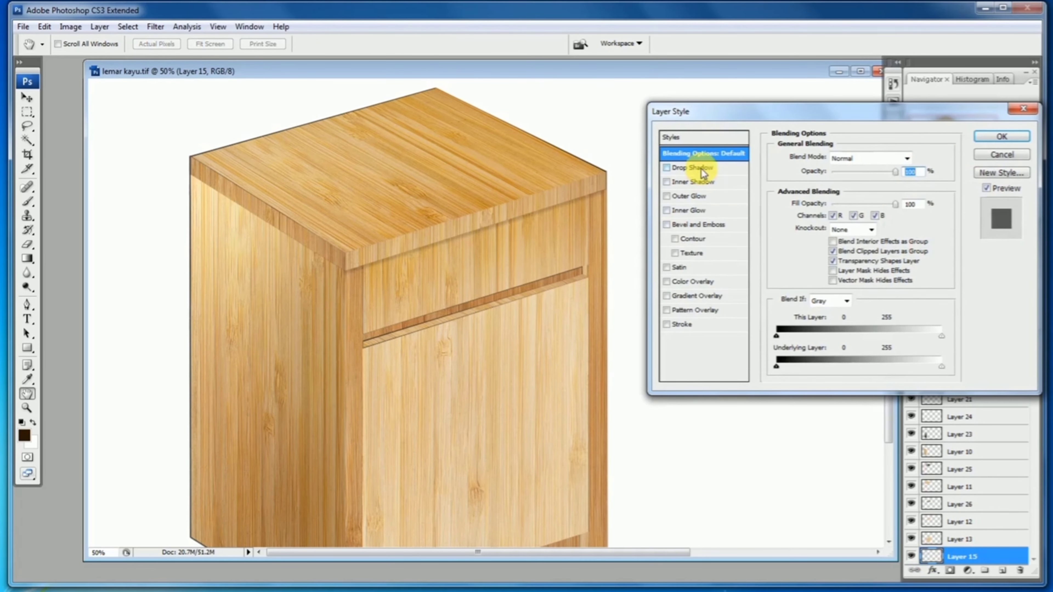
left_click(704, 168)
left_click(880, 191)
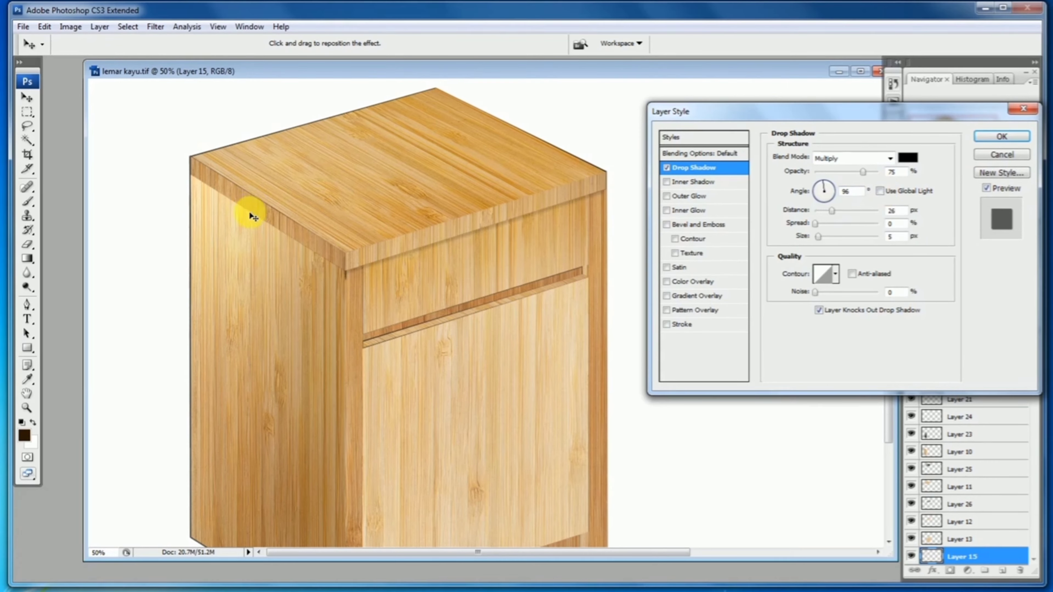
left_click_drag(253, 225, 266, 229)
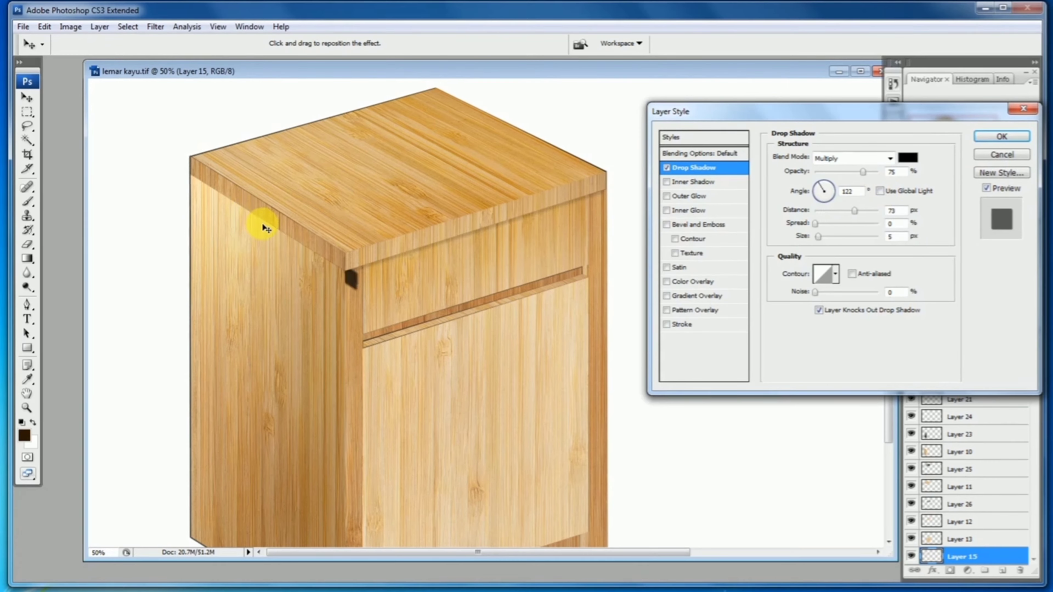
left_click(1003, 138)
Move Layer 15 to the top of the layer stack and set its drop shadow to 69°, 8 px distance and a lower opacity
left_click_drag(961, 557, 959, 376)
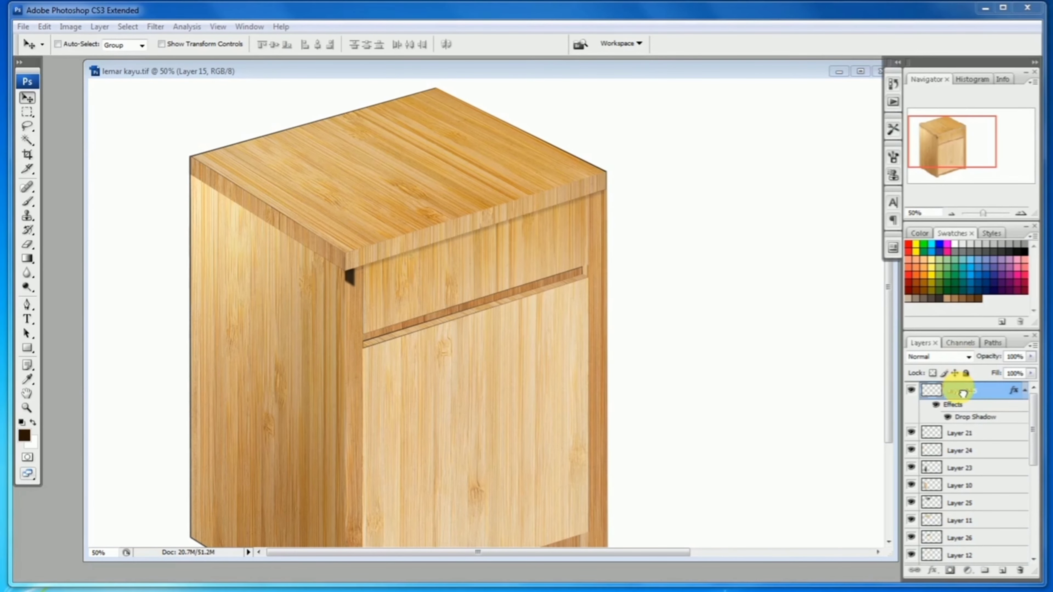
double_click(937, 391)
left_click(694, 167)
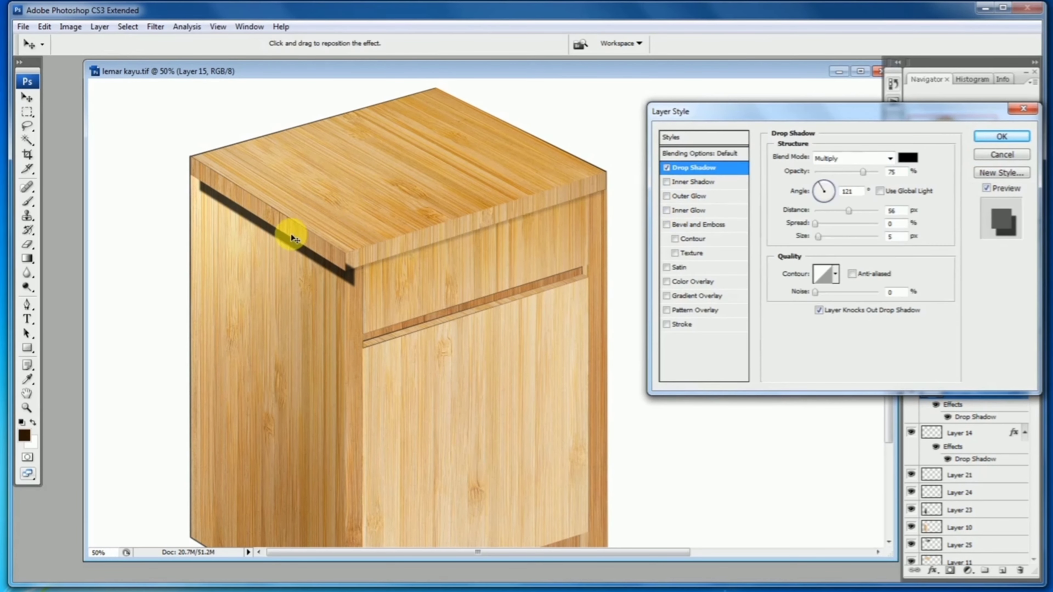
left_click_drag(291, 235, 282, 224)
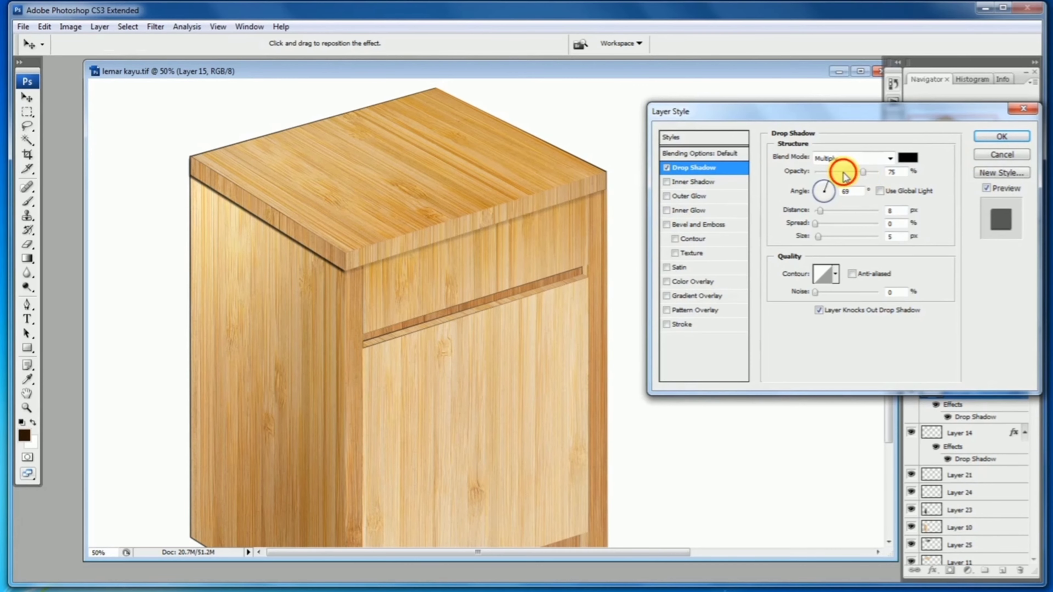
left_click_drag(844, 174, 834, 181)
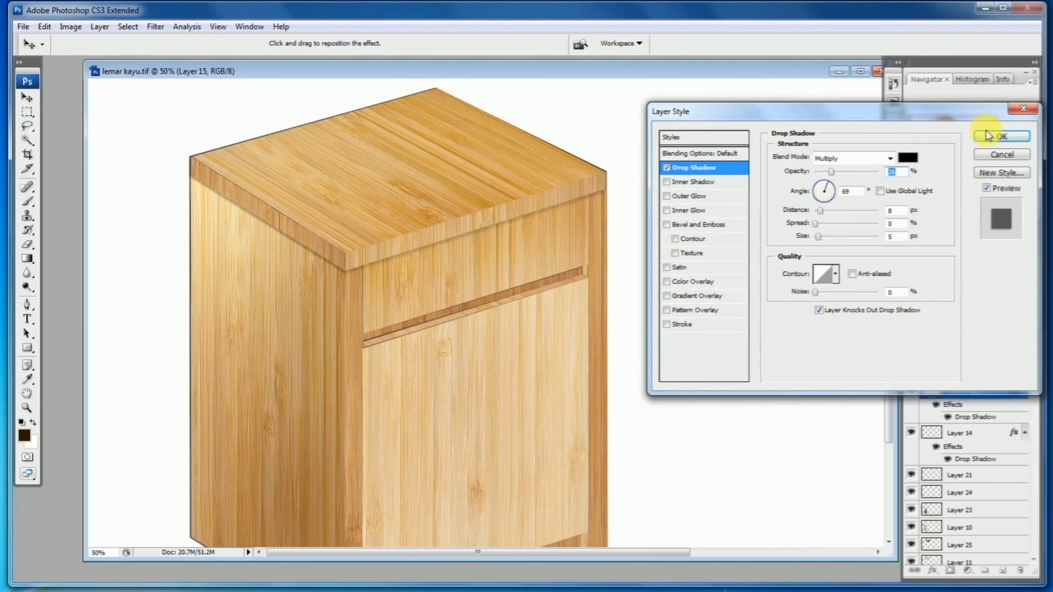
left_click(1002, 136)
Darken the cabinet's front corner post on Layer 16 slightly with Curves
left_click(400, 349, "alt")
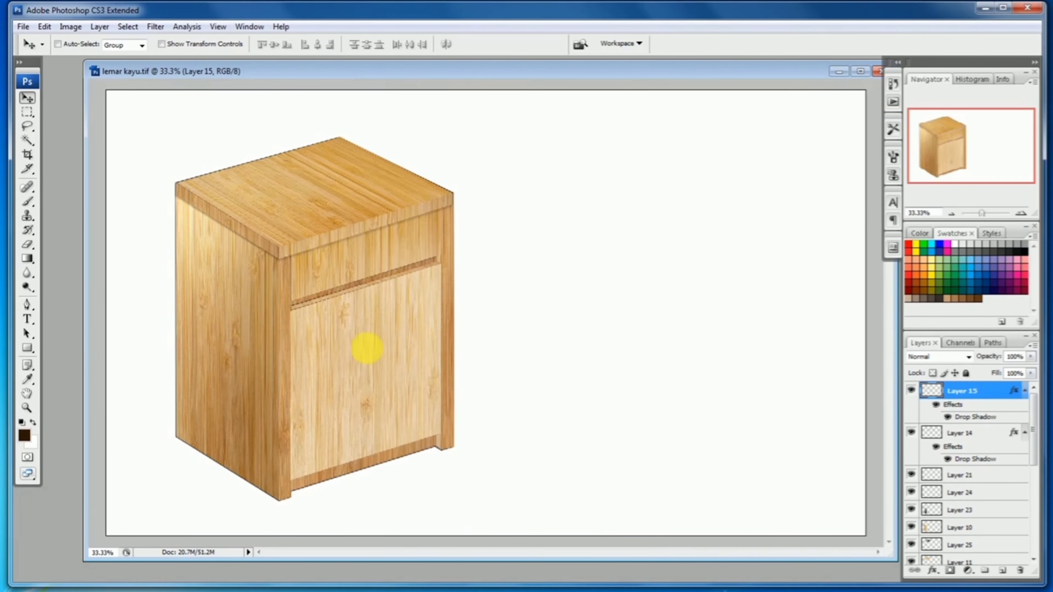
left_click(283, 366, "ctrl")
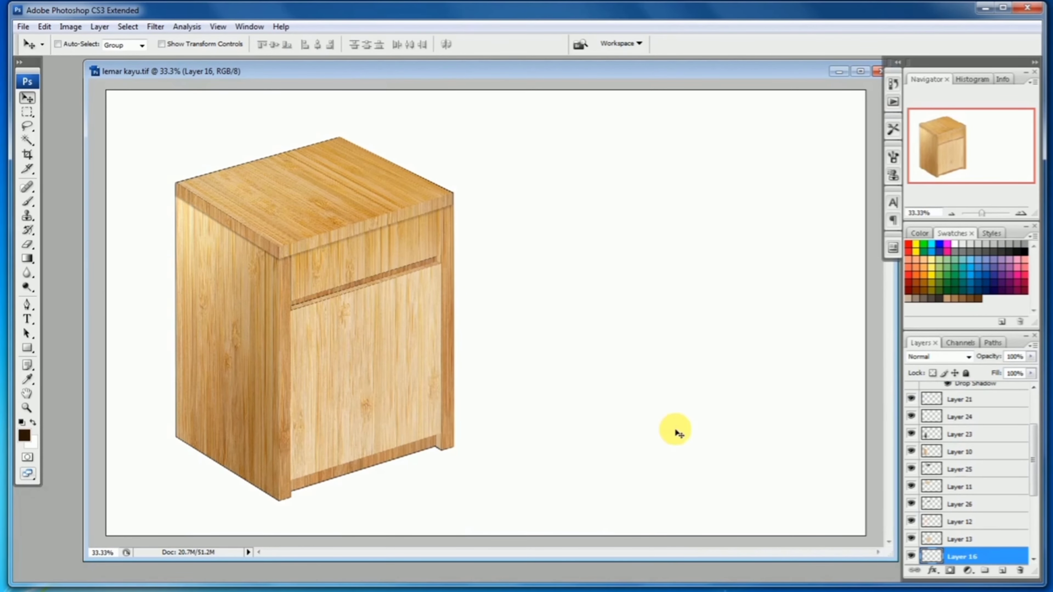
key("ctrl+m")
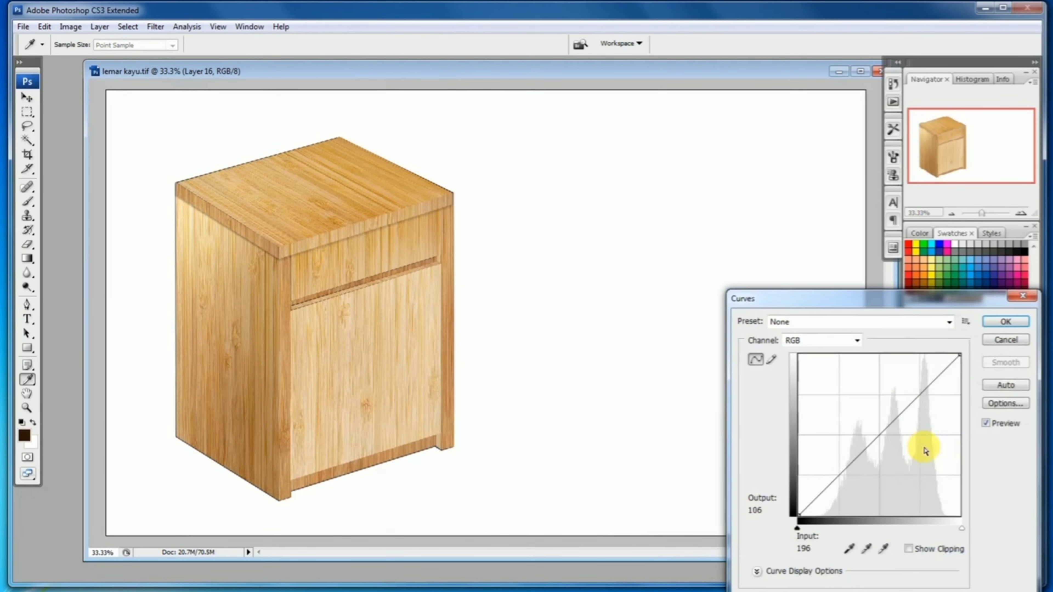
mouse_move(959, 355)
left_mouse_down()
mouse_move(961, 411)
mouse_move(971, 353)
left_mouse_up()
left_click_drag(893, 423, 891, 445)
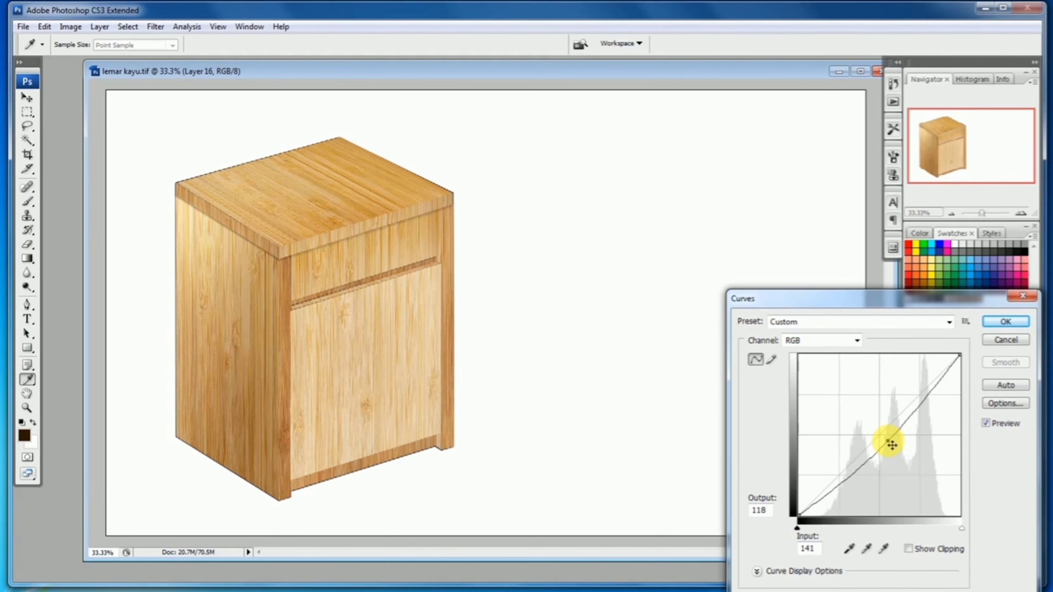
left_click(1005, 322)
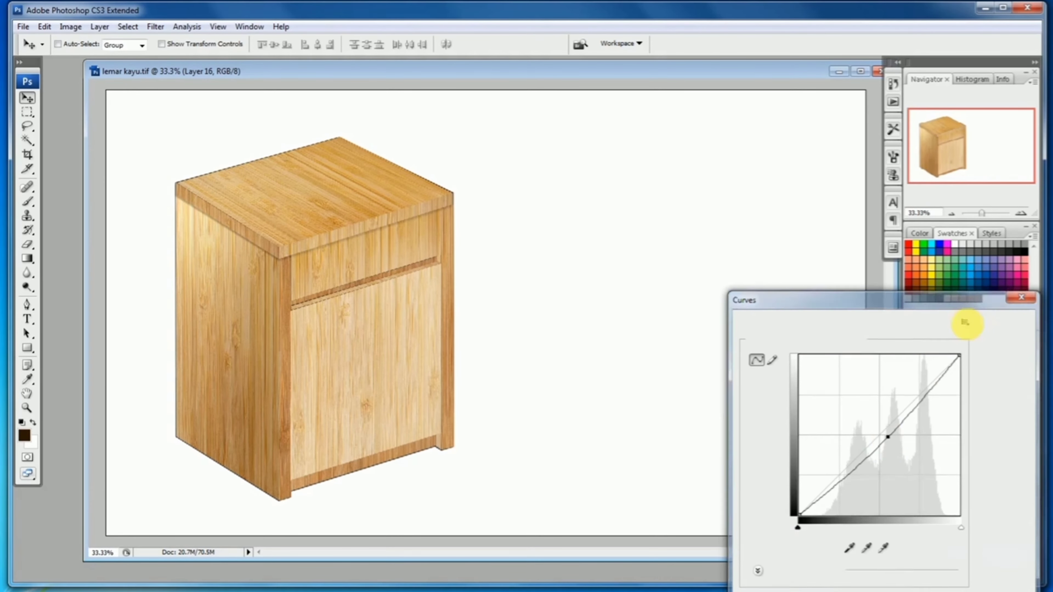
Set the fill of the side panel's Linear Burn shadow on Layer 23 to 31% and deselect the layer
left_click(258, 384, "ctrl")
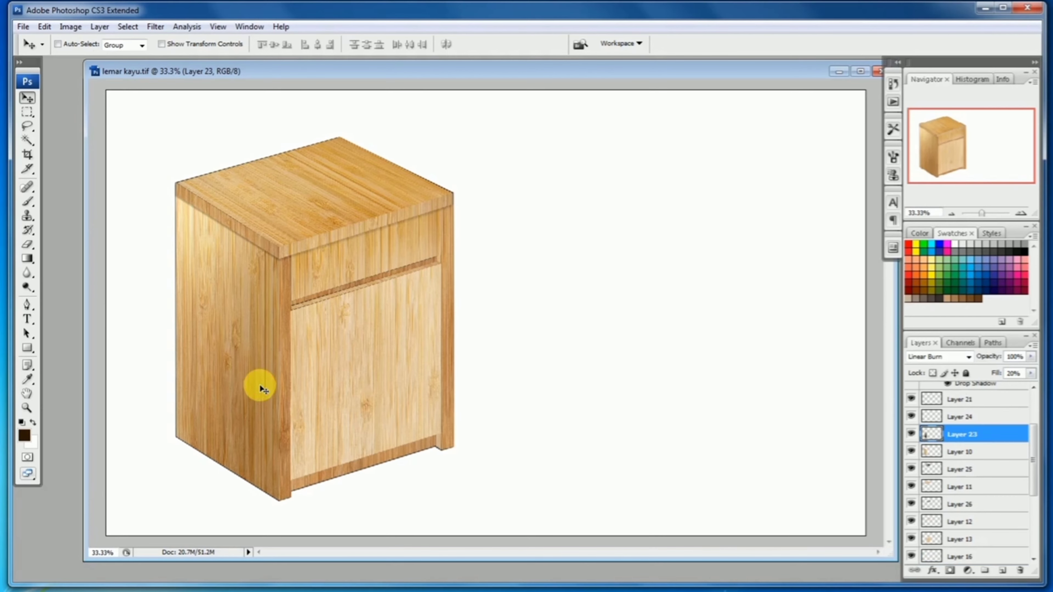
left_click(1032, 374)
left_click_drag(992, 388, 990, 389)
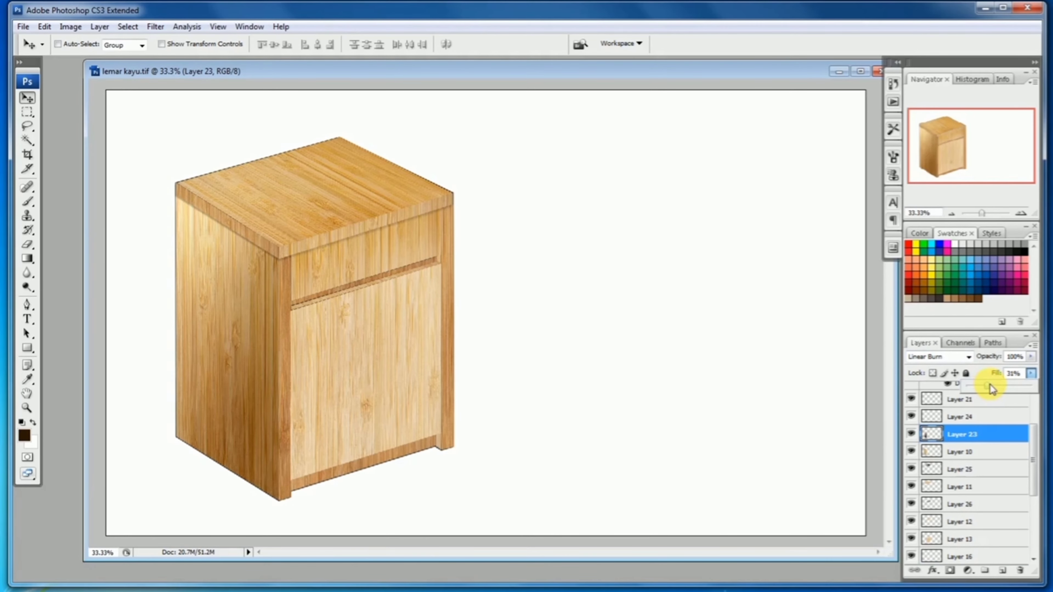
left_click(481, 241, "ctrl")
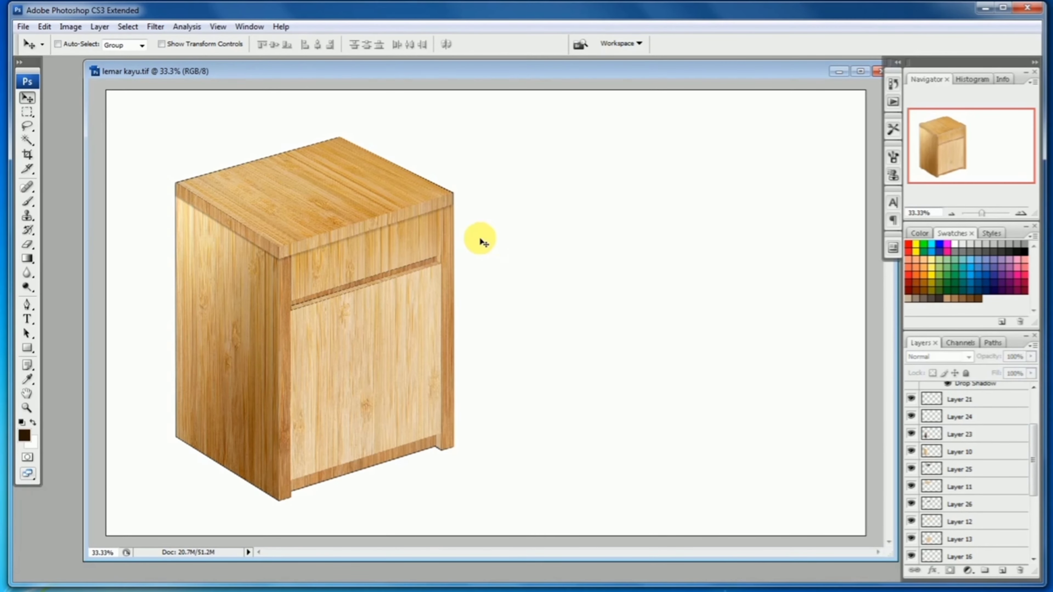
Darken the small face at the right end of the gap below the drawer, on Layer 22, with Curves
left_click(423, 242, "ctrl")
left_click(424, 243, "ctrl")
left_click_drag(486, 293, 485, 260)
left_click_drag(495, 312, 495, 301)
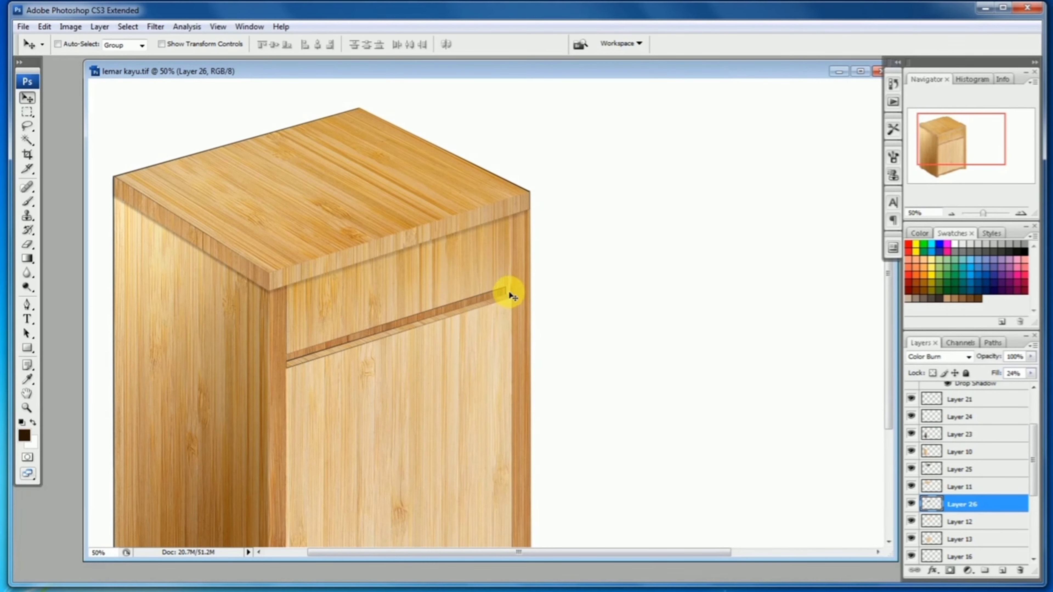
left_click(512, 296, "ctrl")
key("ctrl+m")
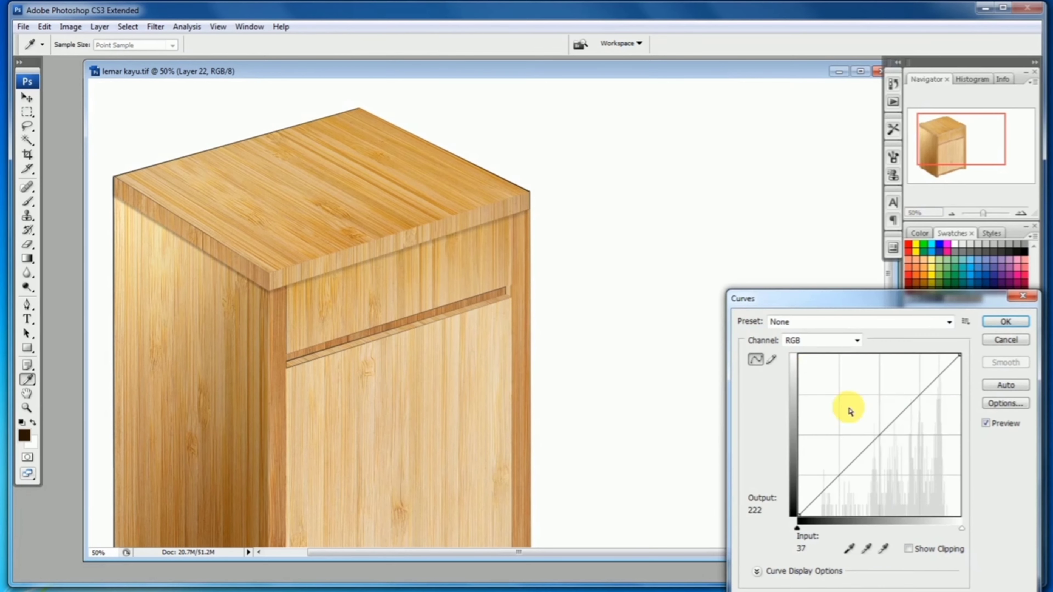
left_click_drag(883, 433, 904, 469)
left_click(1006, 322)
key("v")
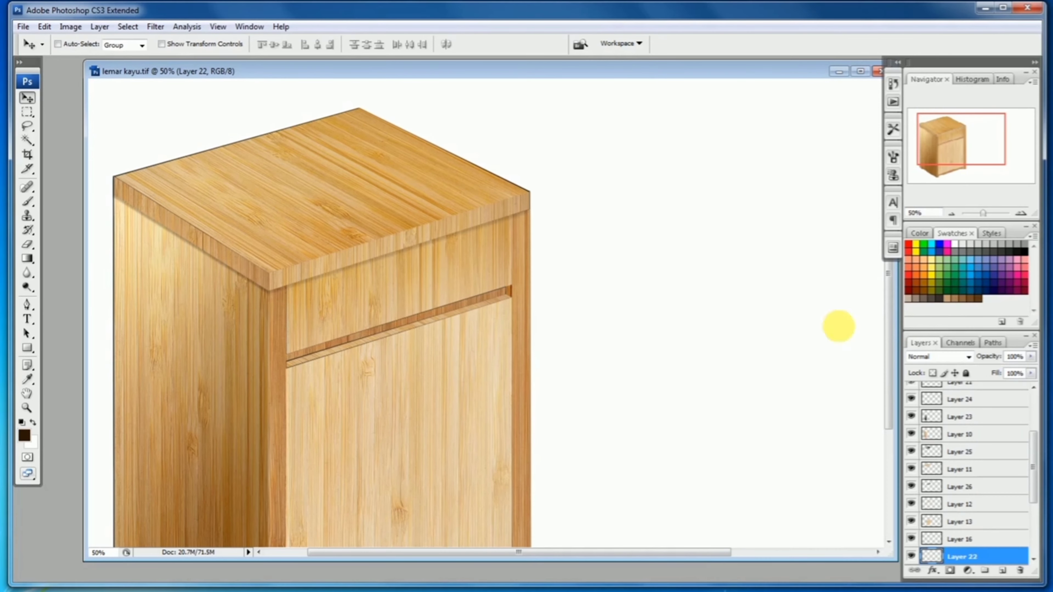
left_click(422, 299, "ctrl")
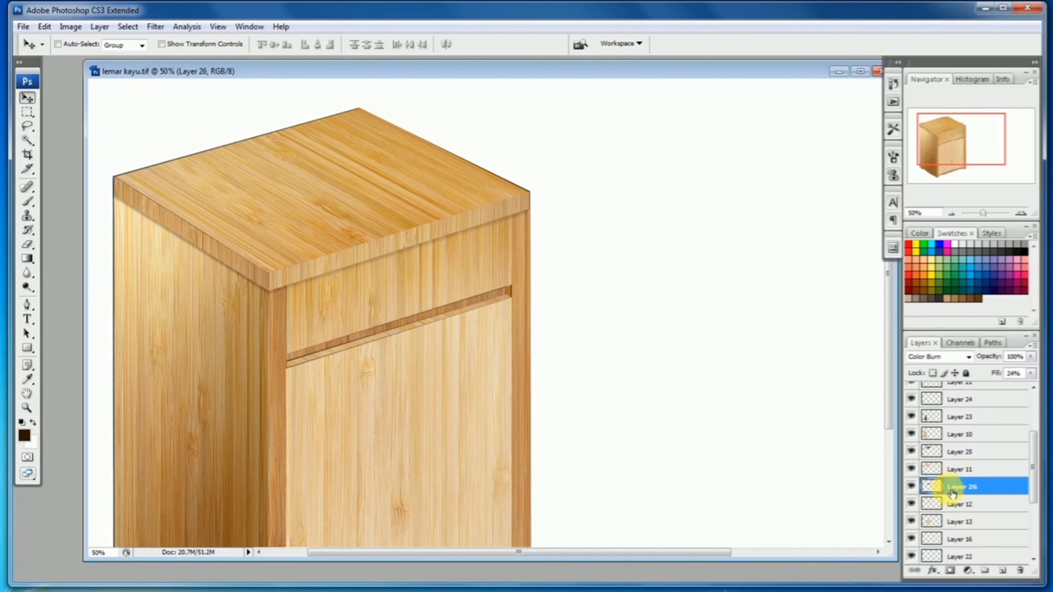
double_click(928, 488)
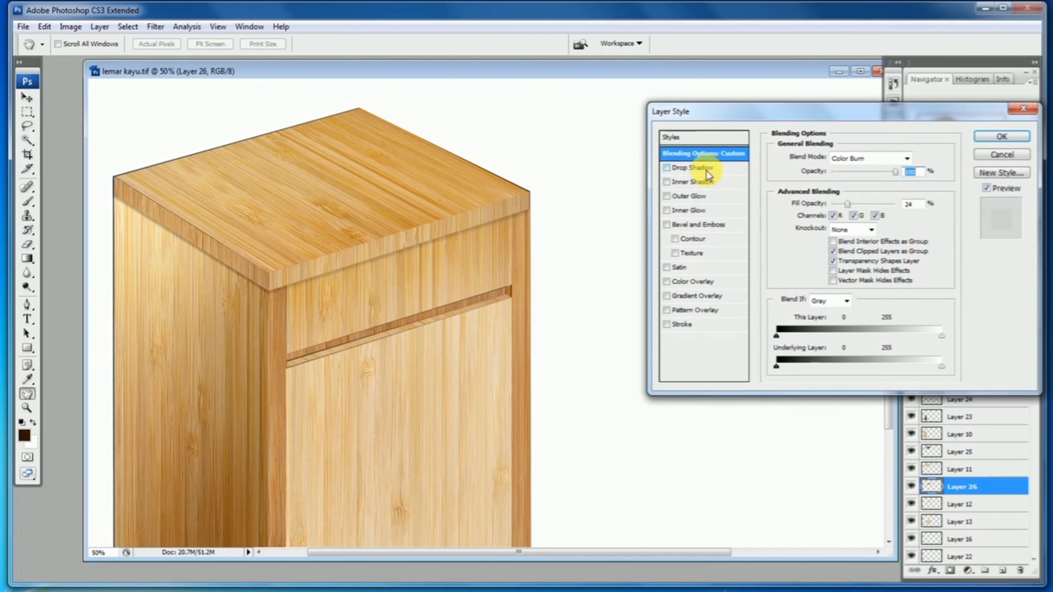
left_click(688, 169)
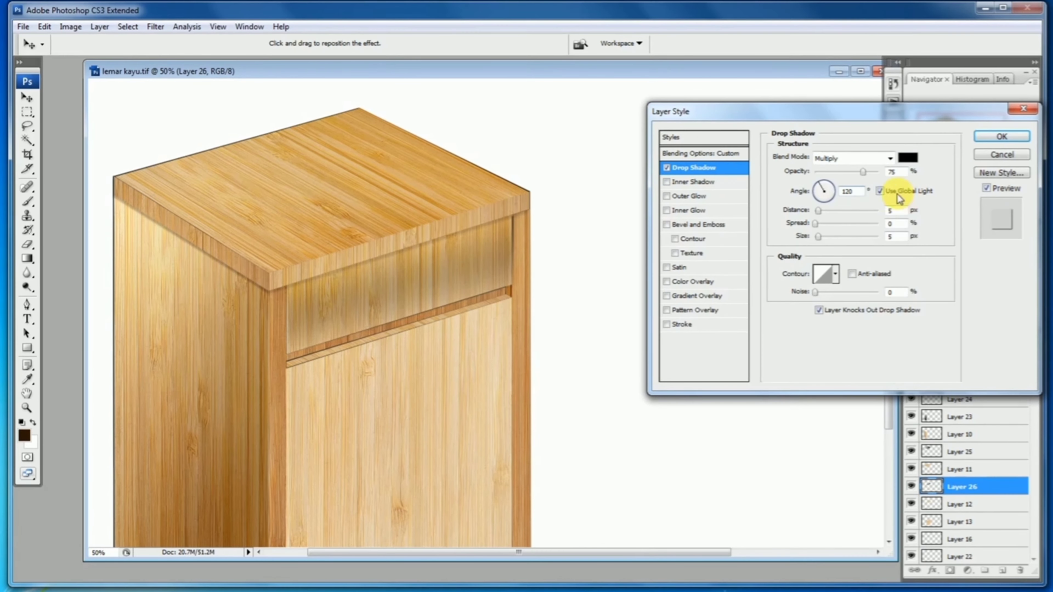
left_click(1002, 138)
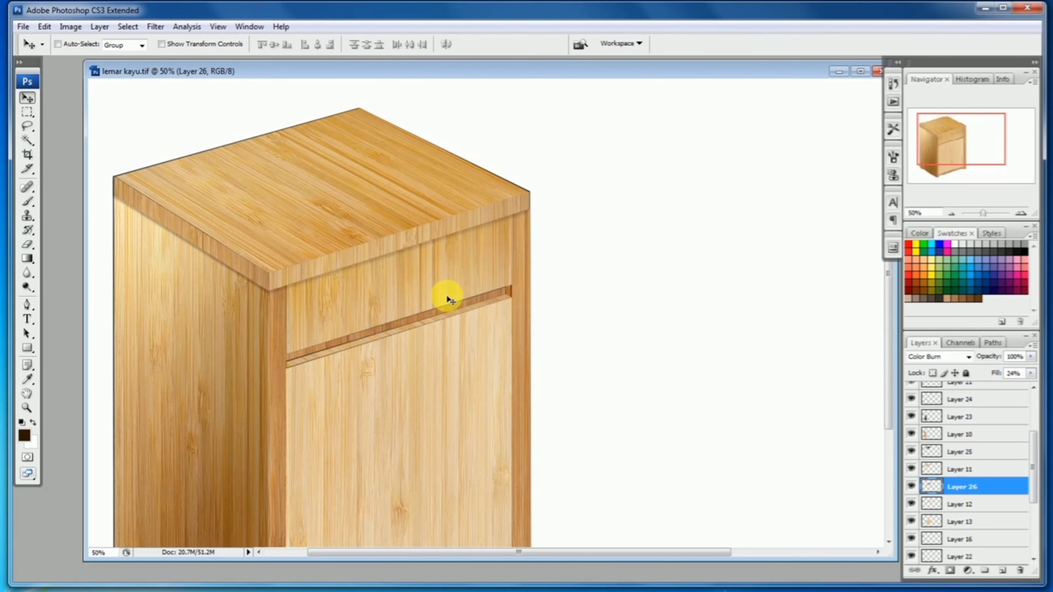
Give the drawer front on Layer 12 a drop shadow without global light, at 80°, 6 px distance and a lower opacity
left_click(916, 507)
left_click(913, 507)
left_click(913, 506)
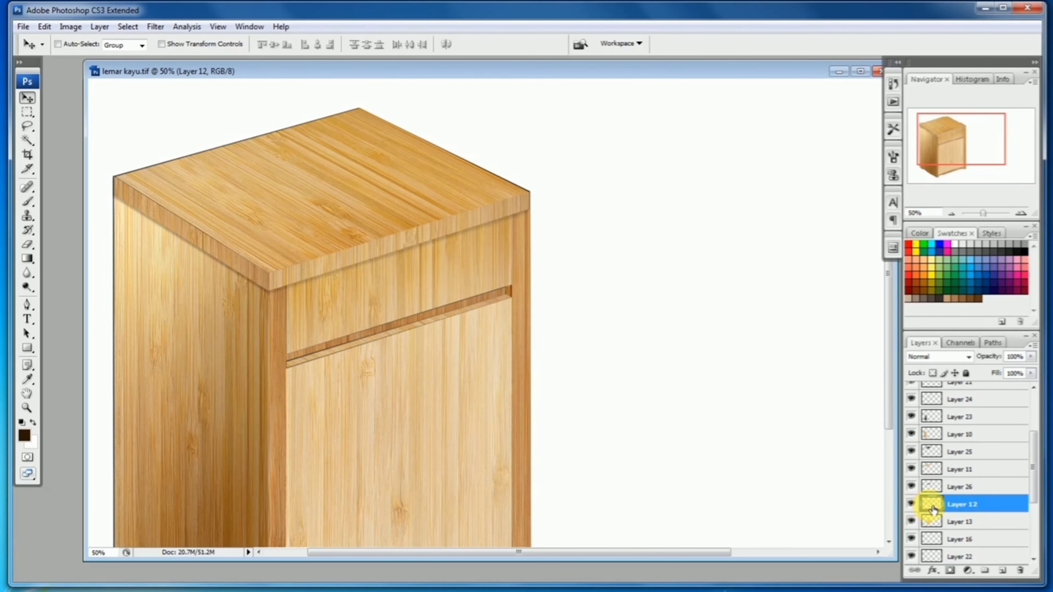
double_click(931, 504)
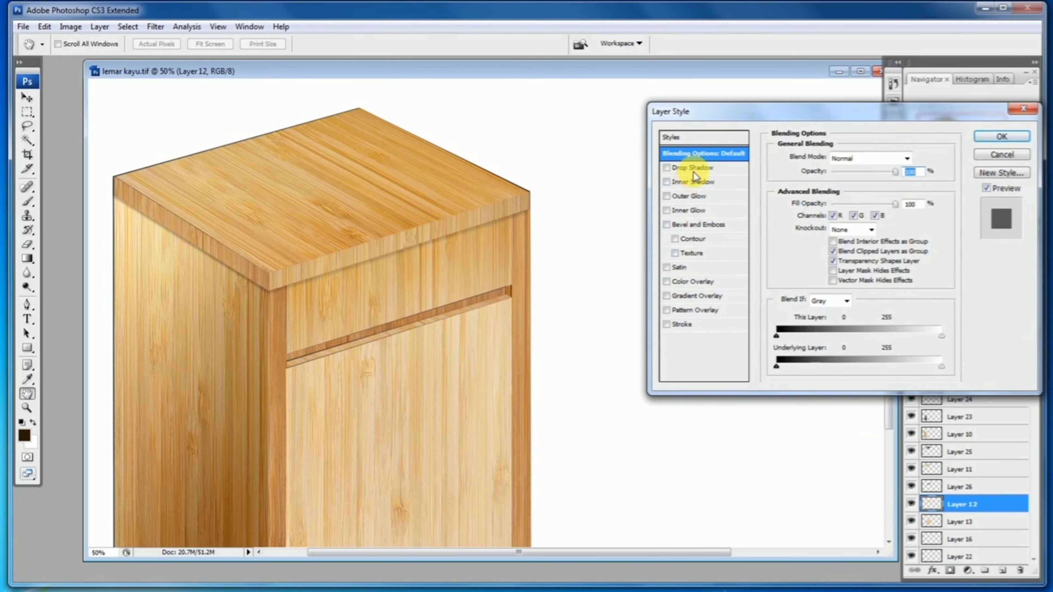
left_click(695, 170)
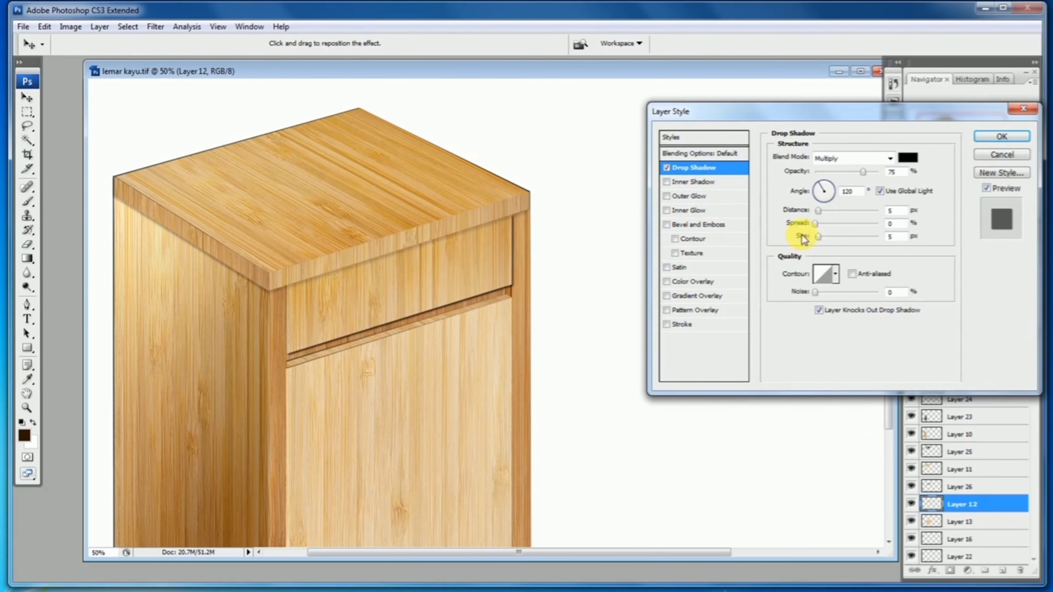
left_click(879, 191)
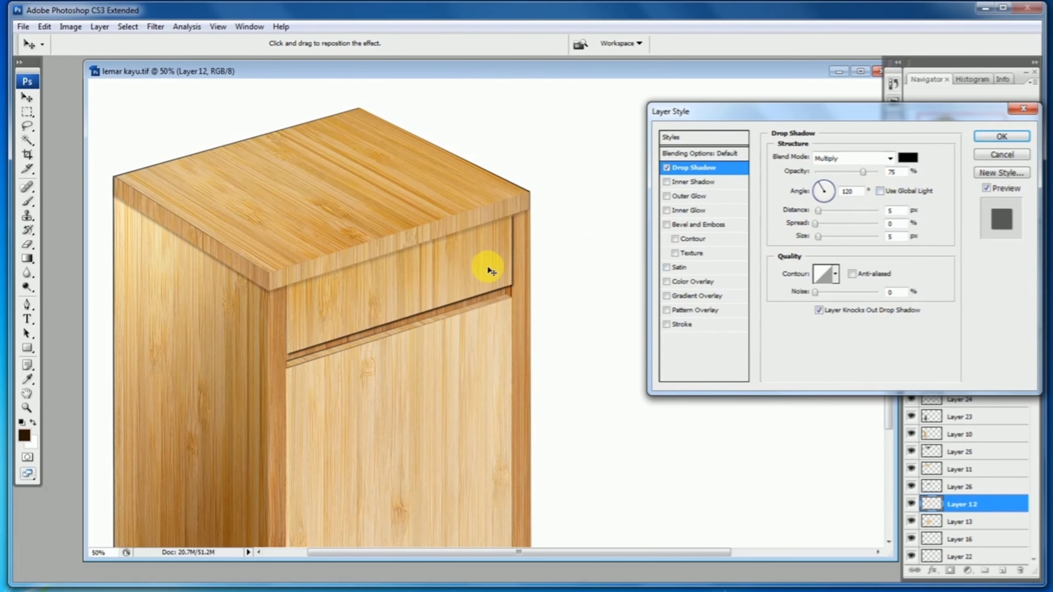
left_click_drag(491, 272, 489, 274)
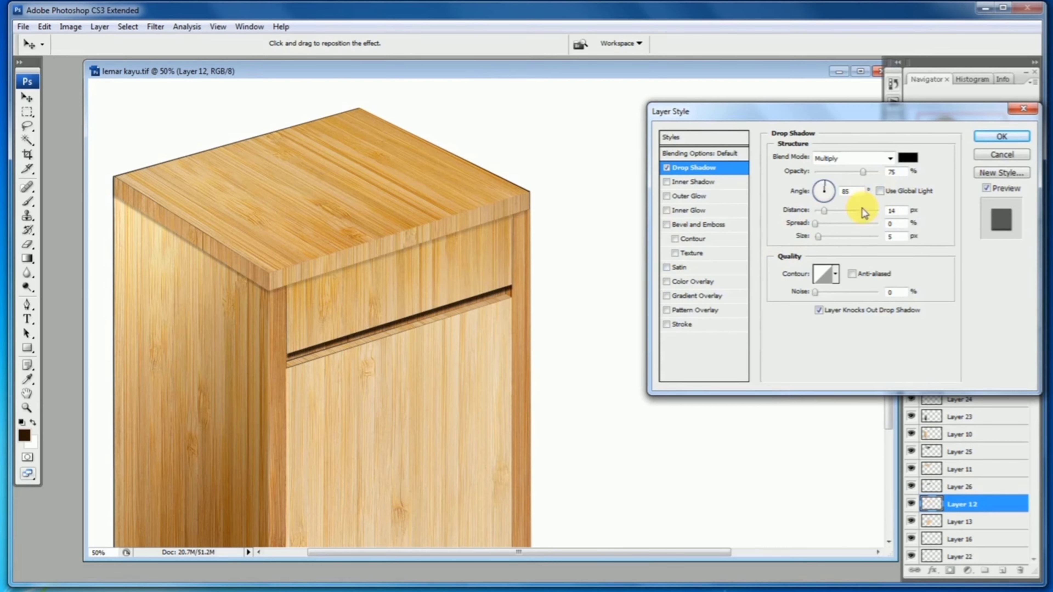
left_click_drag(863, 171, 825, 179)
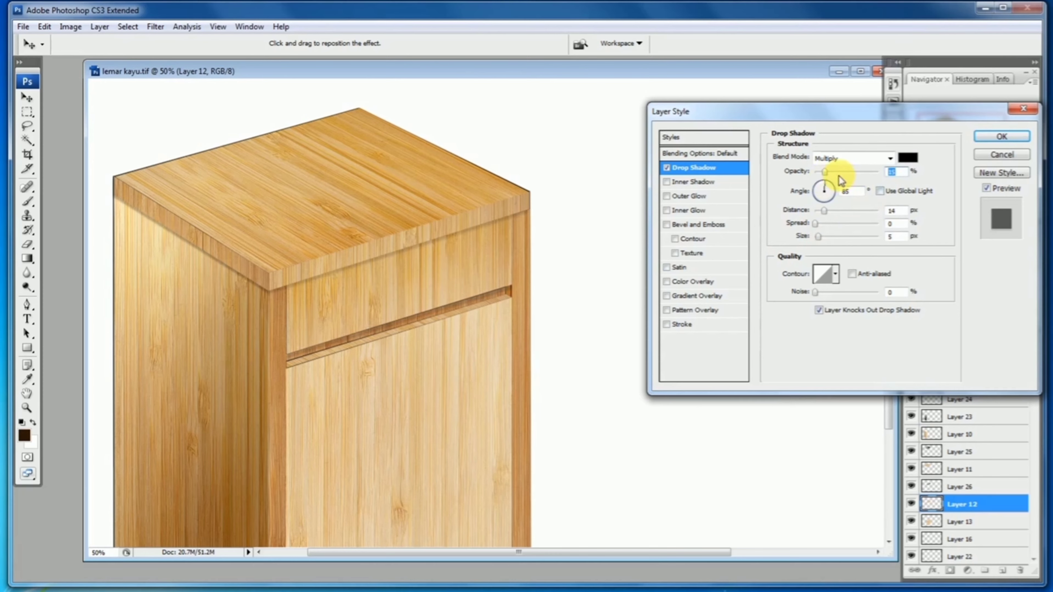
left_click_drag(825, 172, 861, 176)
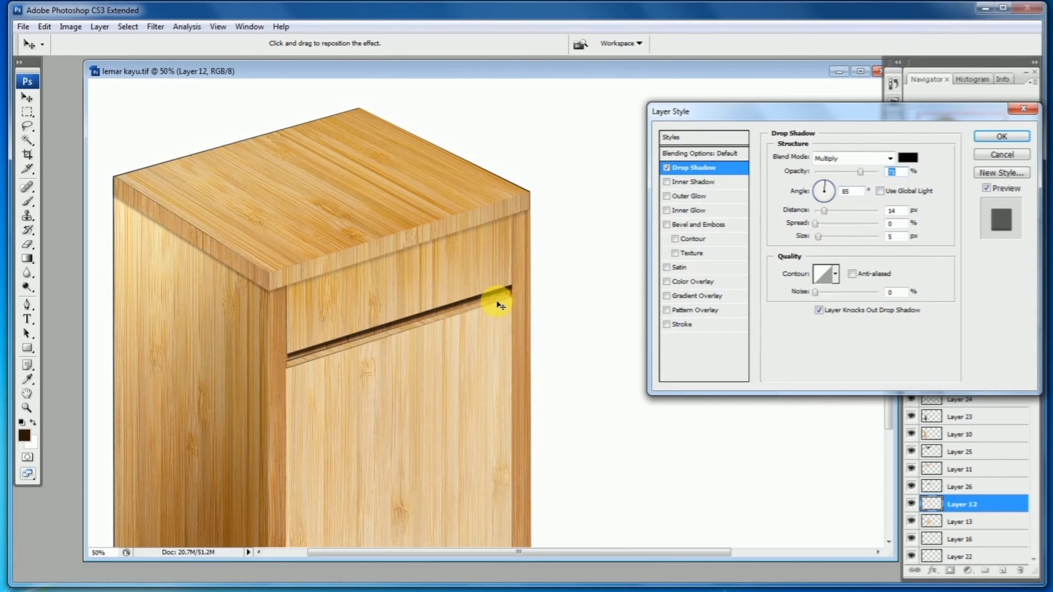
left_click_drag(496, 298, 499, 302)
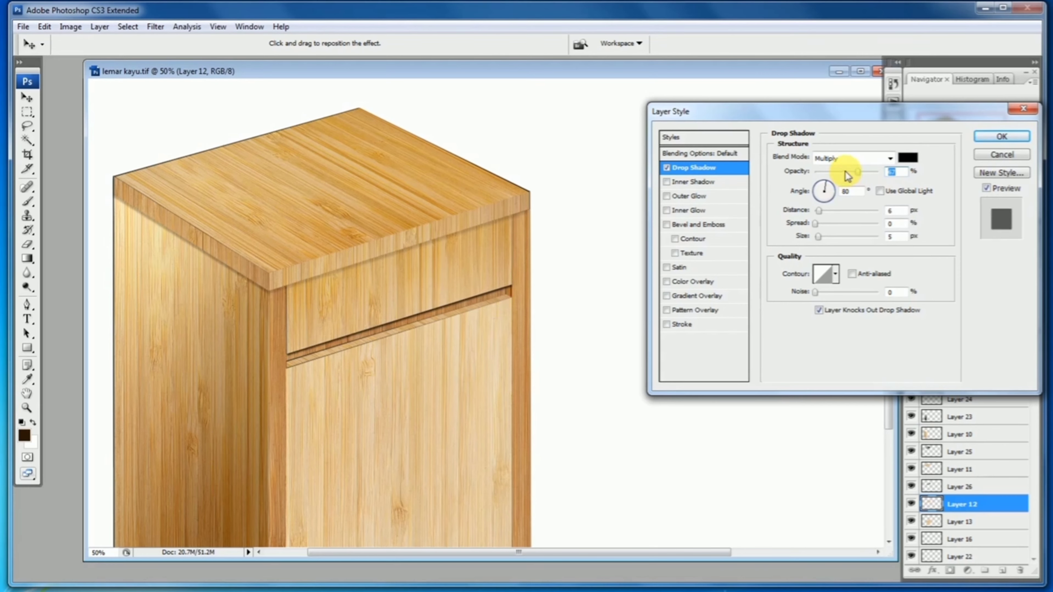
left_click_drag(848, 178, 845, 176)
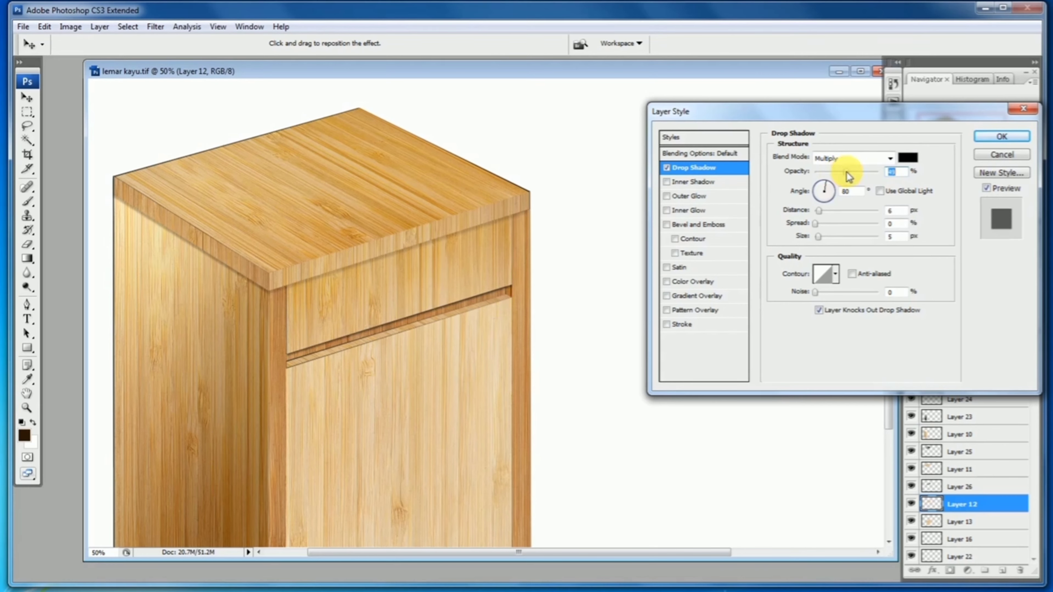
left_click(1010, 136)
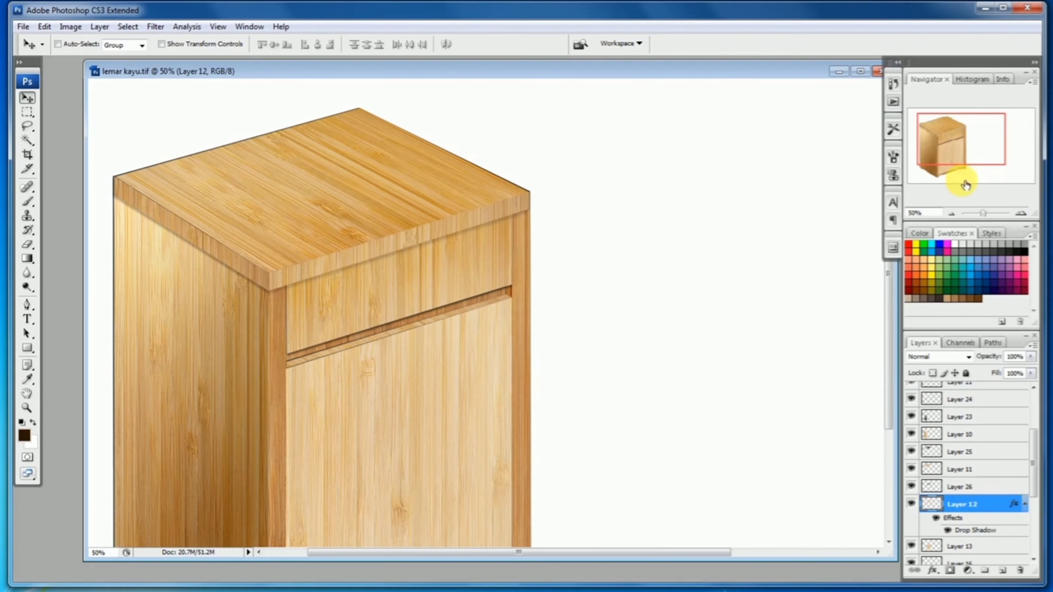
Darken the small face on Layer 19, at the right end of the bottom rail, with Curves at input 164, output 86
left_click(419, 318, "alt")
left_click(420, 322, "alt")
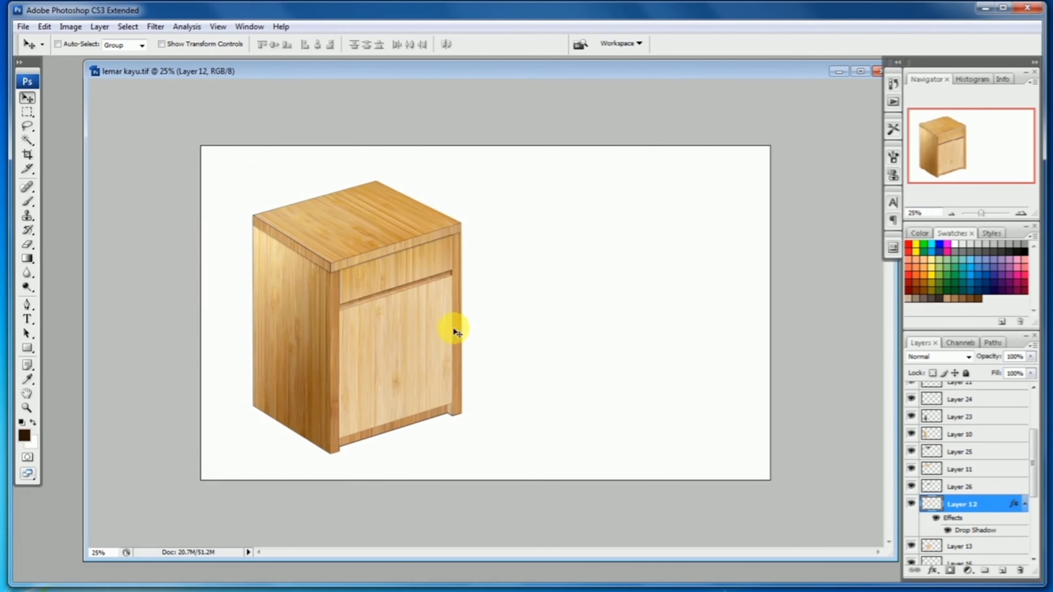
left_click(396, 329)
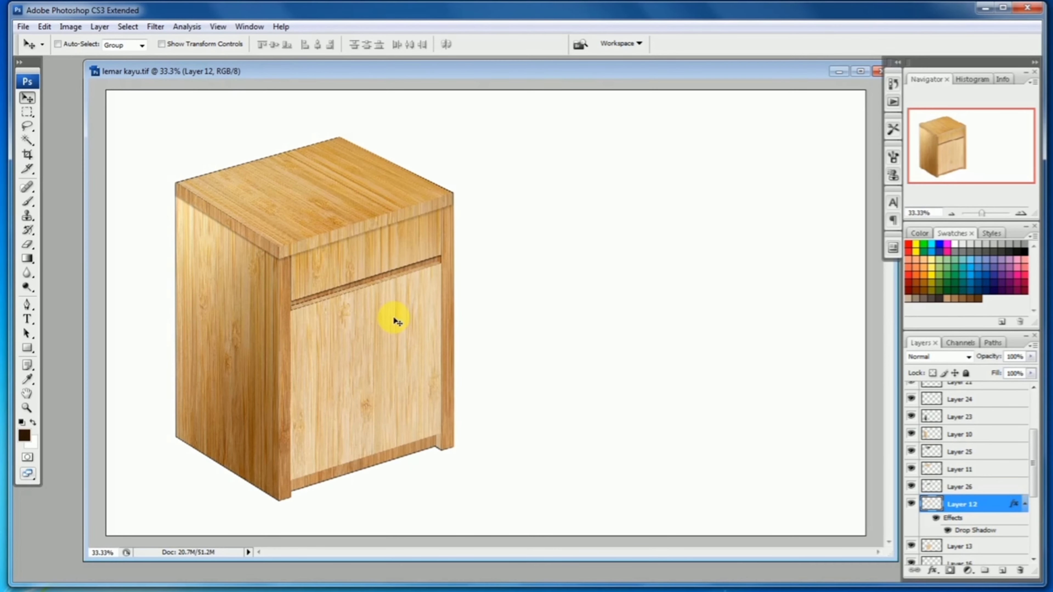
left_click(409, 306, "ctrl")
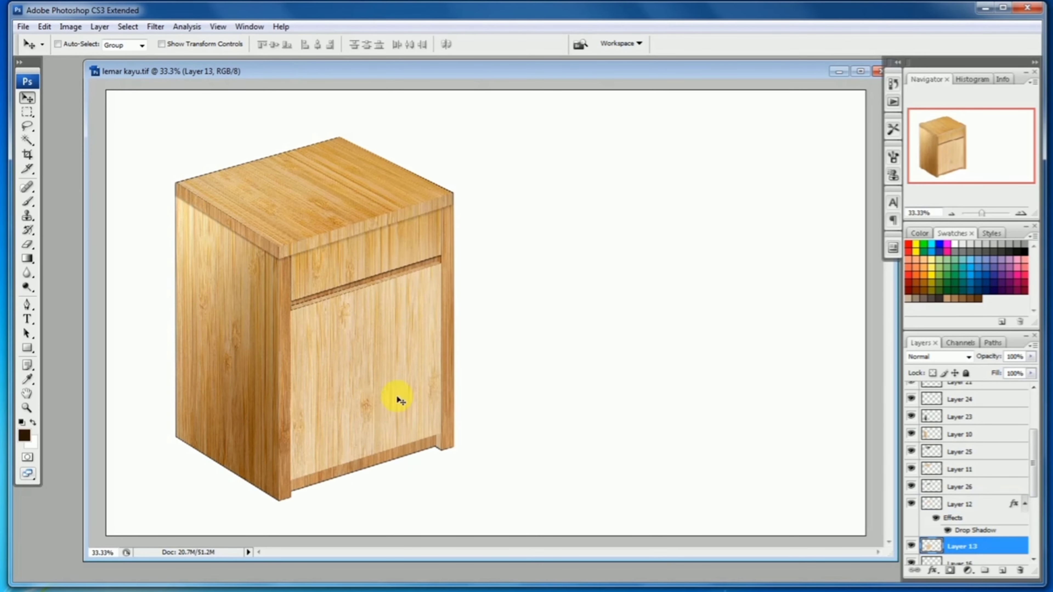
left_click(399, 454, "ctrl")
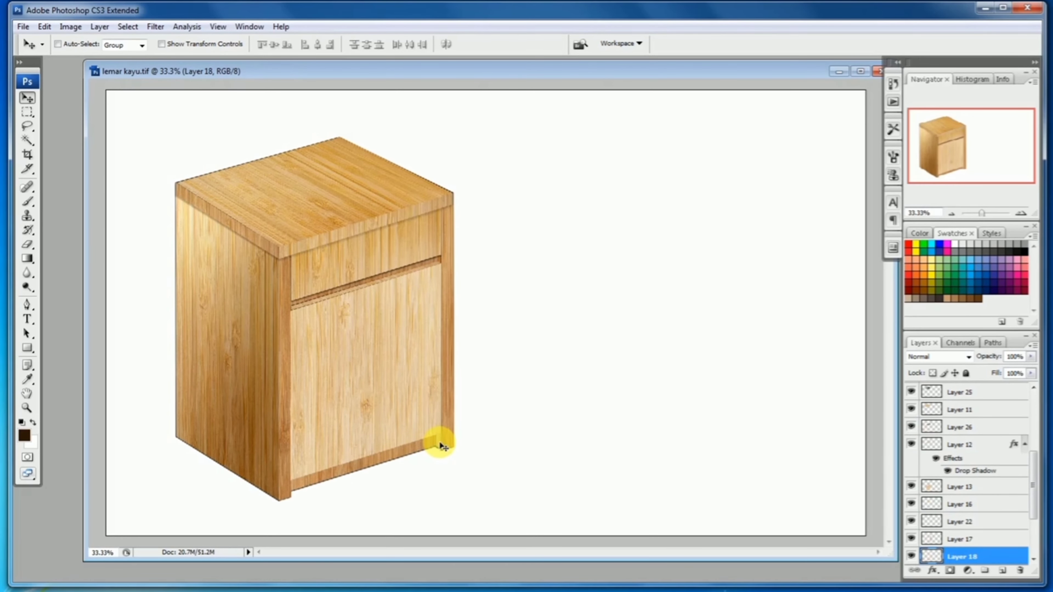
key("ctrl+j")
key("ctrl+m")
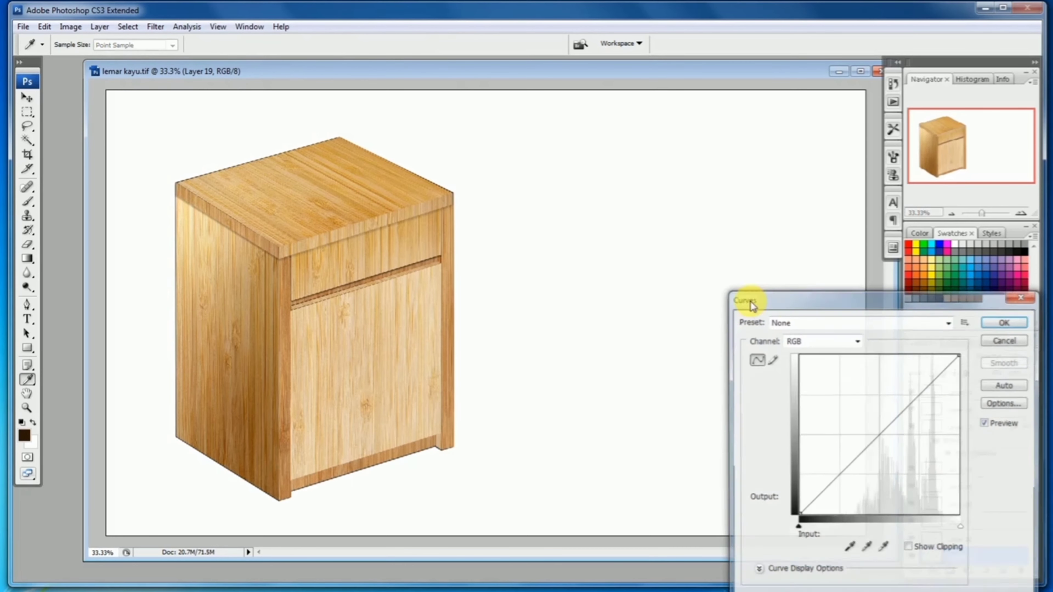
left_click_drag(874, 435, 903, 460)
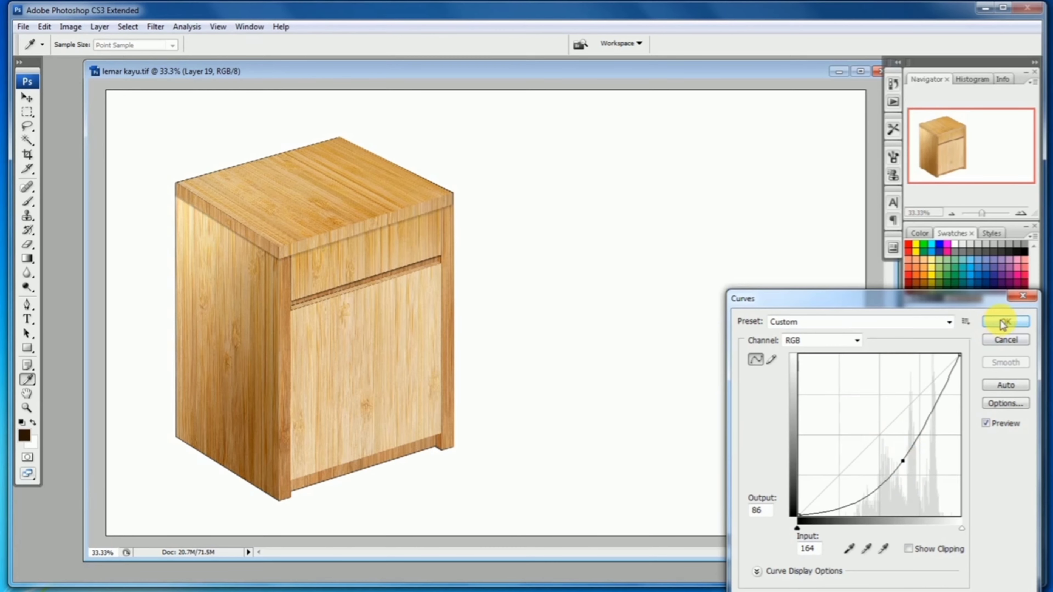
left_click(1002, 323)
key("v")
Darken the cabinet's bottom rail on Layer 18 slightly with Curves at input 135, output 114
left_click(410, 450, "ctrl")
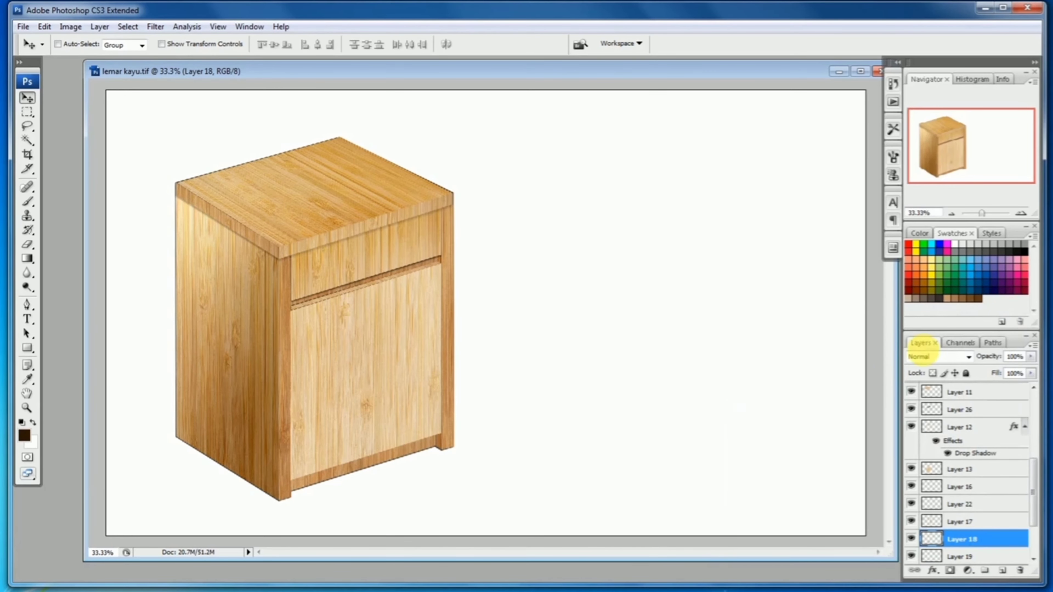
key("ctrl+m")
left_click_drag(876, 431, 883, 443)
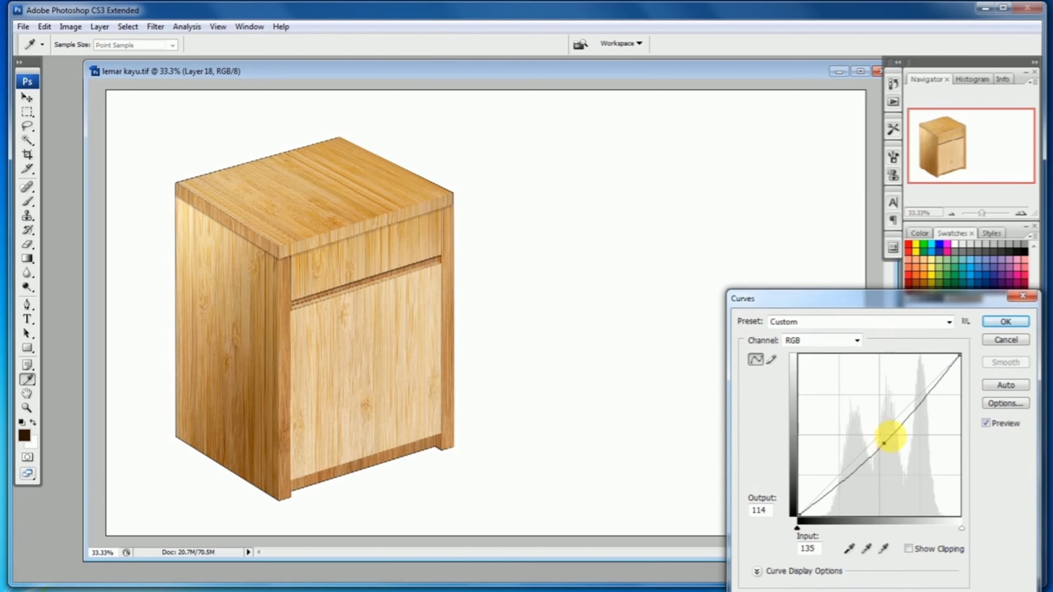
left_click(1019, 328)
key("v")
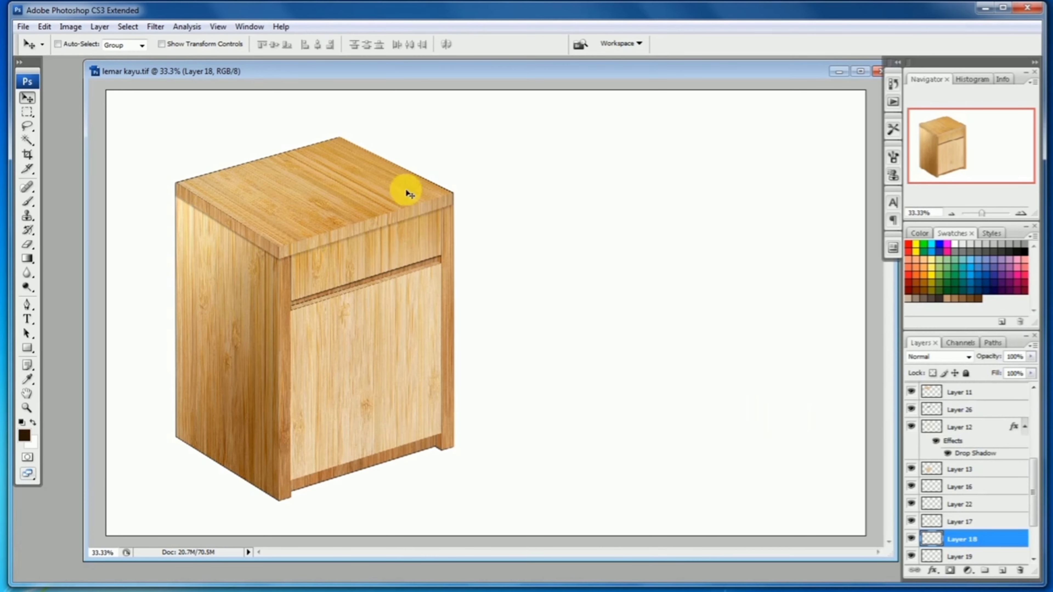
left_click(23, 27)
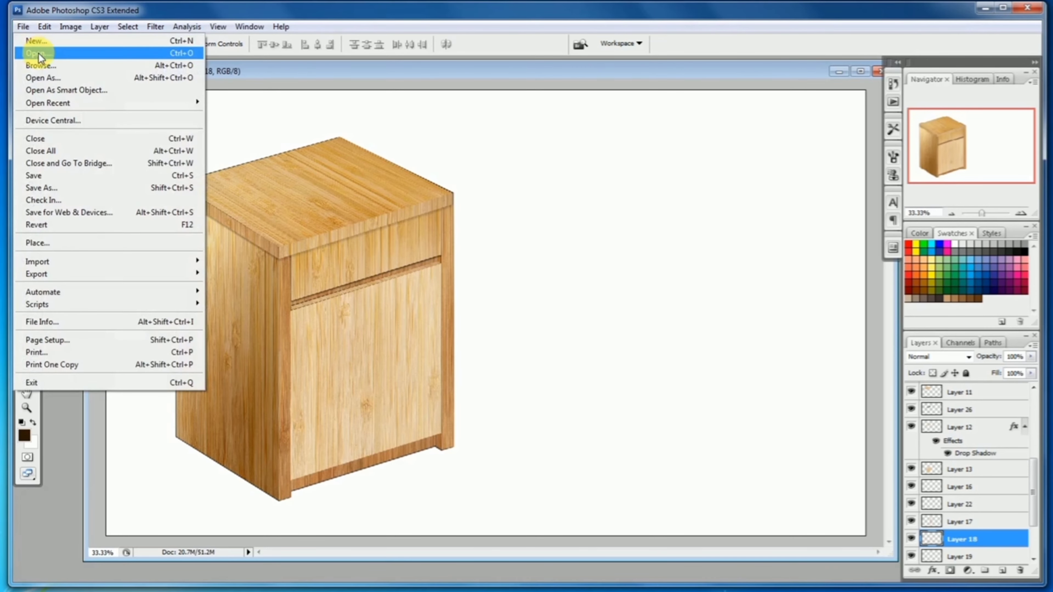
left_click(39, 52)
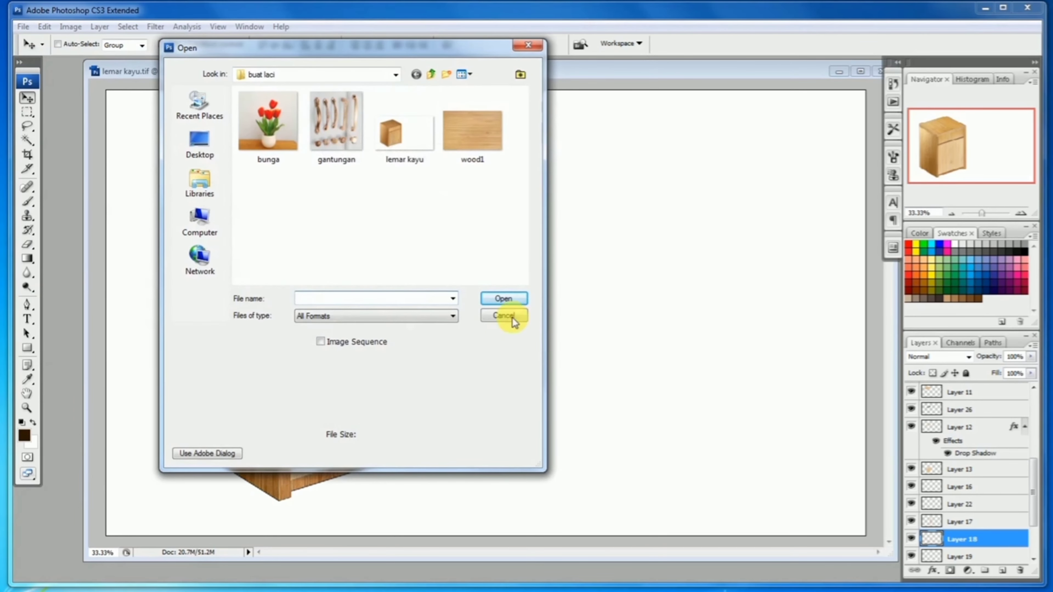
left_click(504, 316)
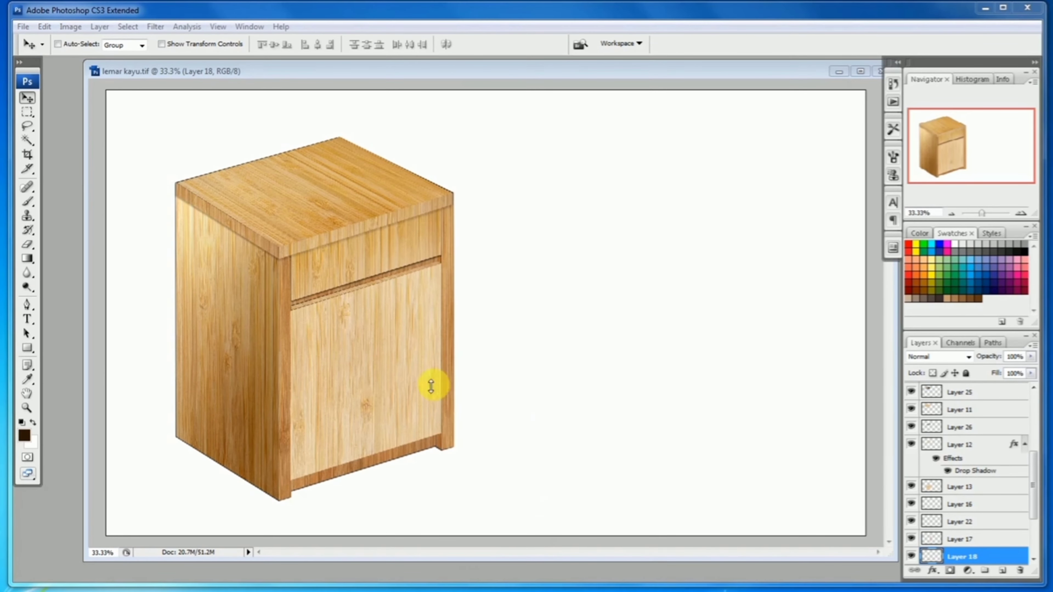
Compare the cabinet with and without the outline on Layer 8 by hiding and showing that layer
left_click(403, 368)
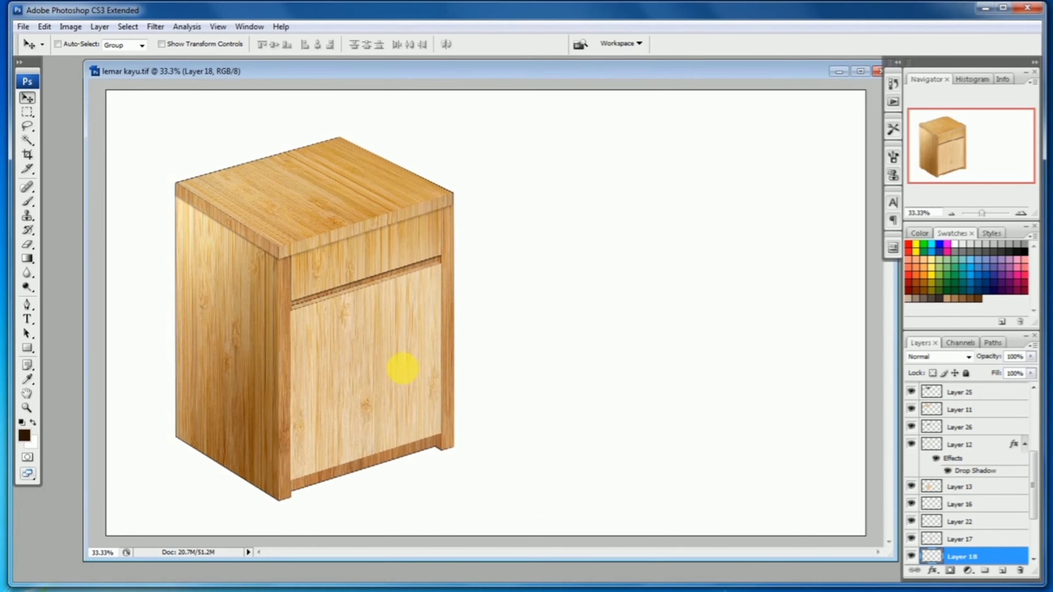
left_click(407, 370, "alt")
left_click(412, 360, "ctrl")
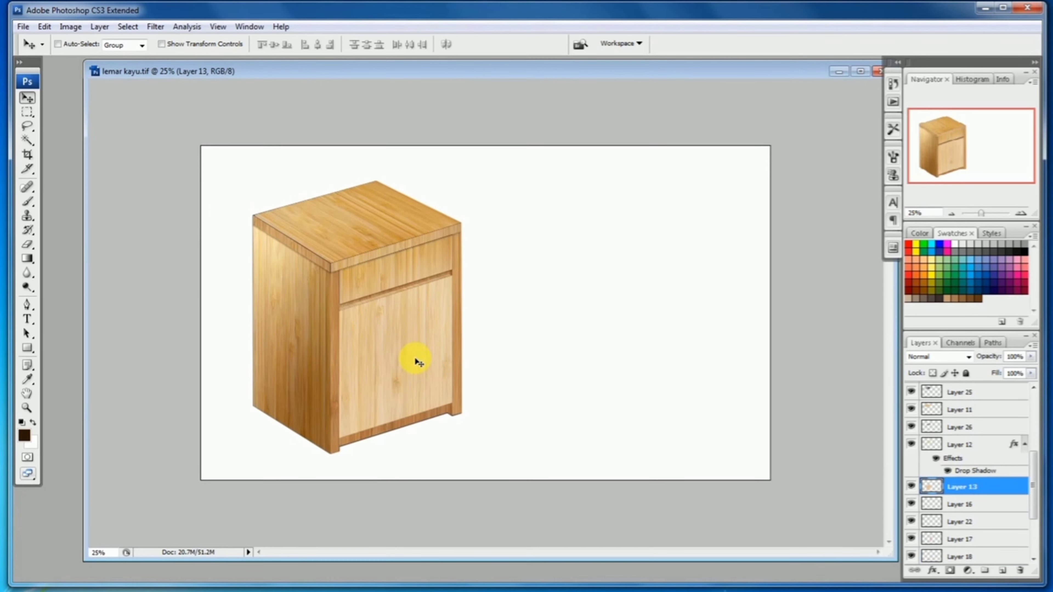
left_click(418, 362, "ctrl")
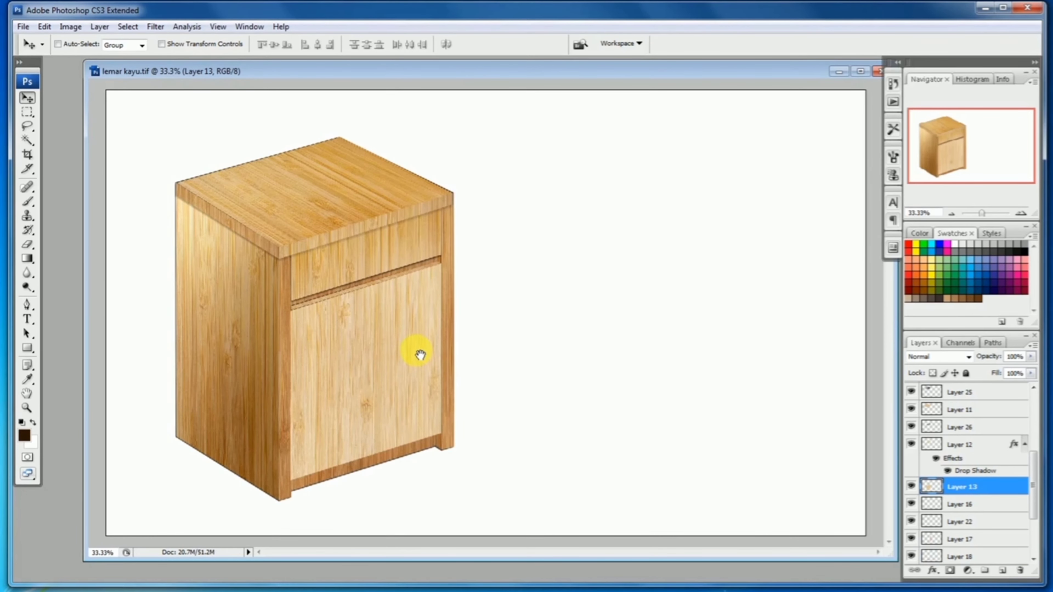
left_click_drag(1032, 467, 1032, 500)
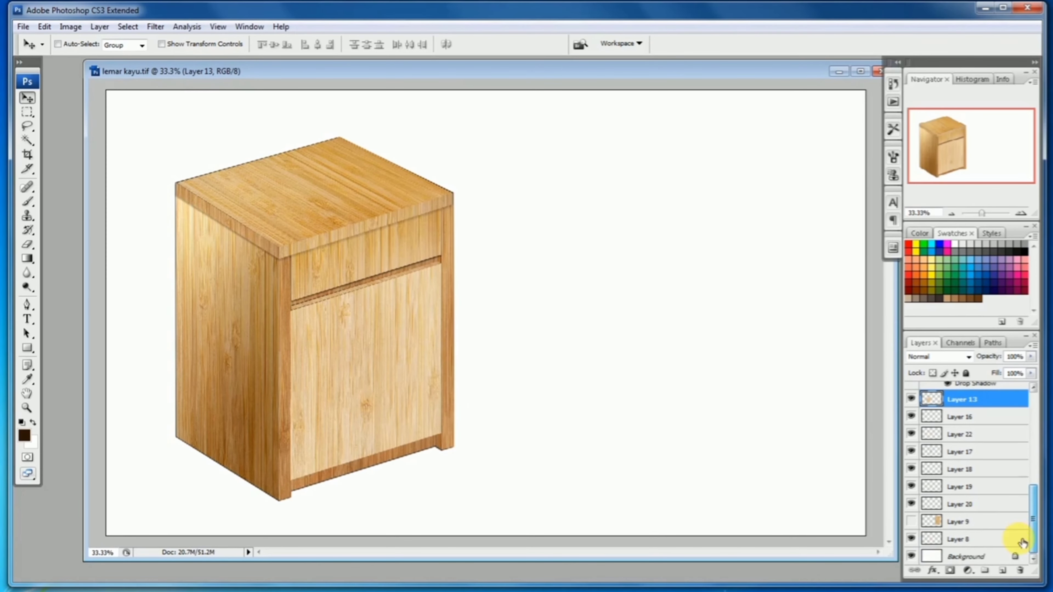
left_click(912, 539)
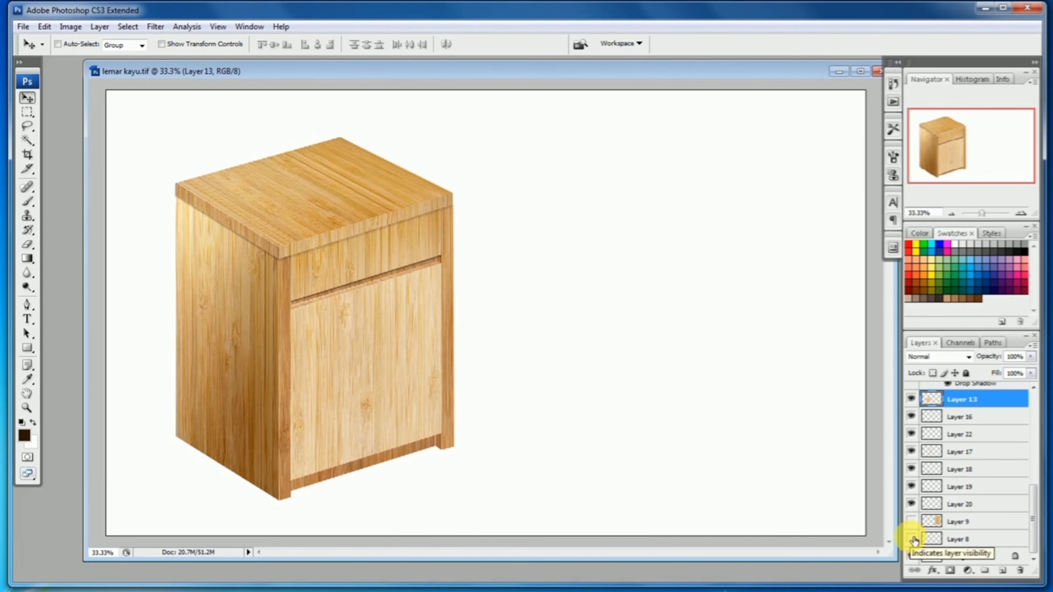
left_click(913, 540)
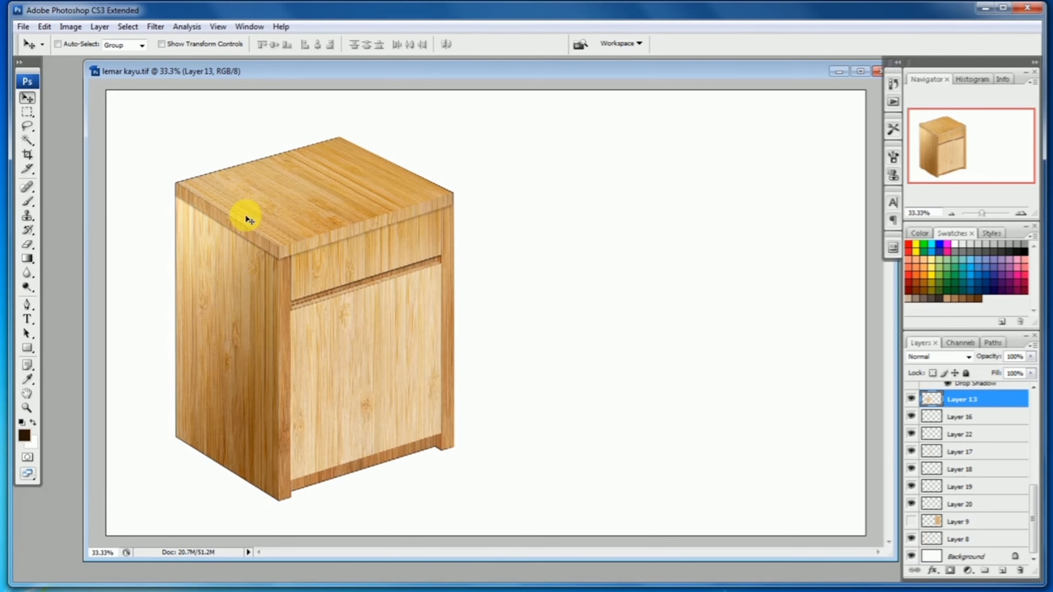
Start opening another image and browse to the MY FONT folder on the NEW DATA (D:) drive
left_click(23, 27)
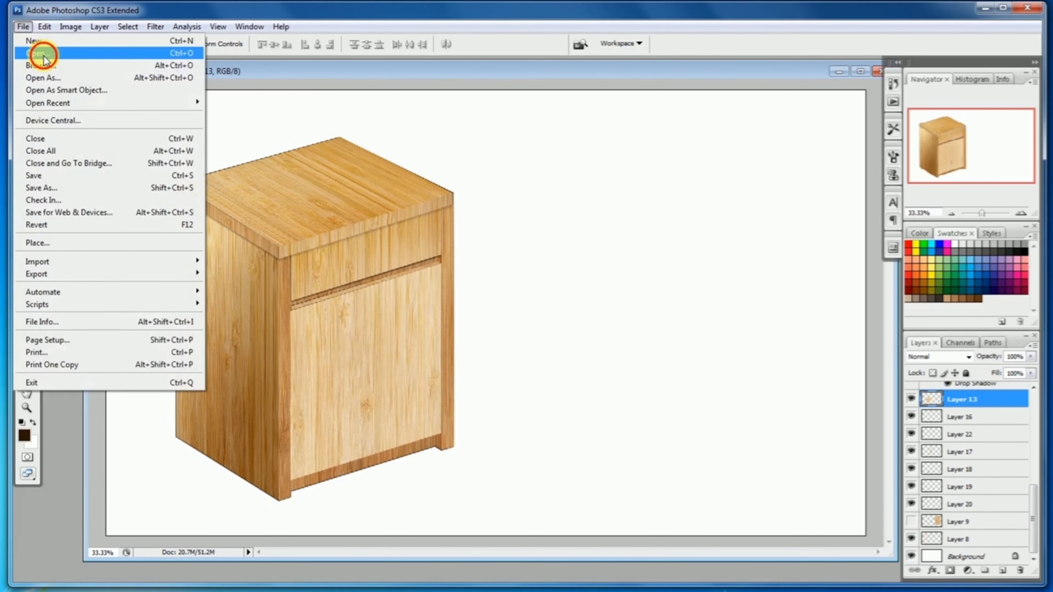
left_click(43, 56)
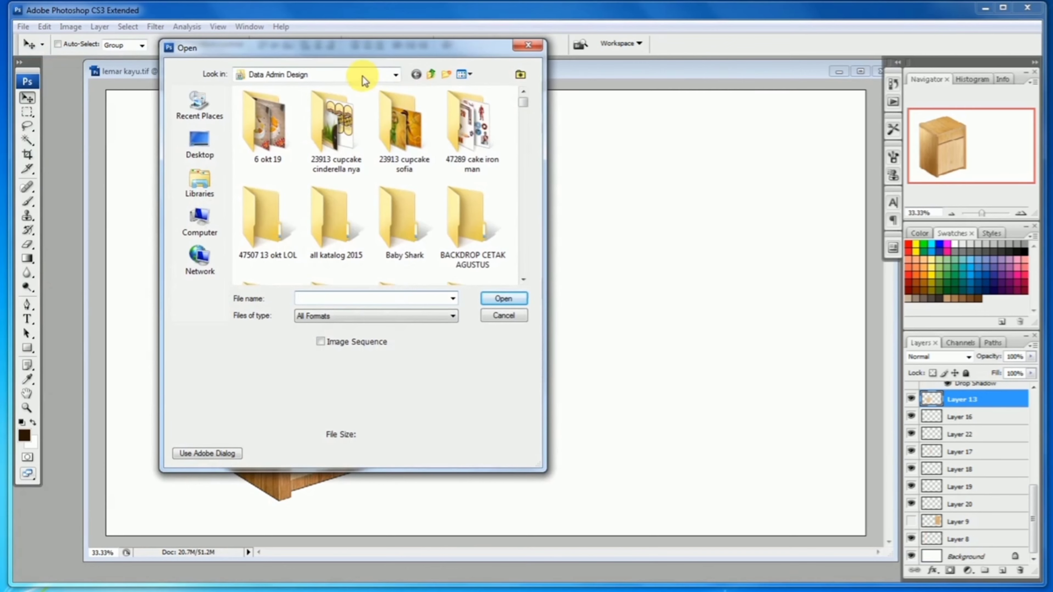
left_click(363, 77)
left_click(317, 168)
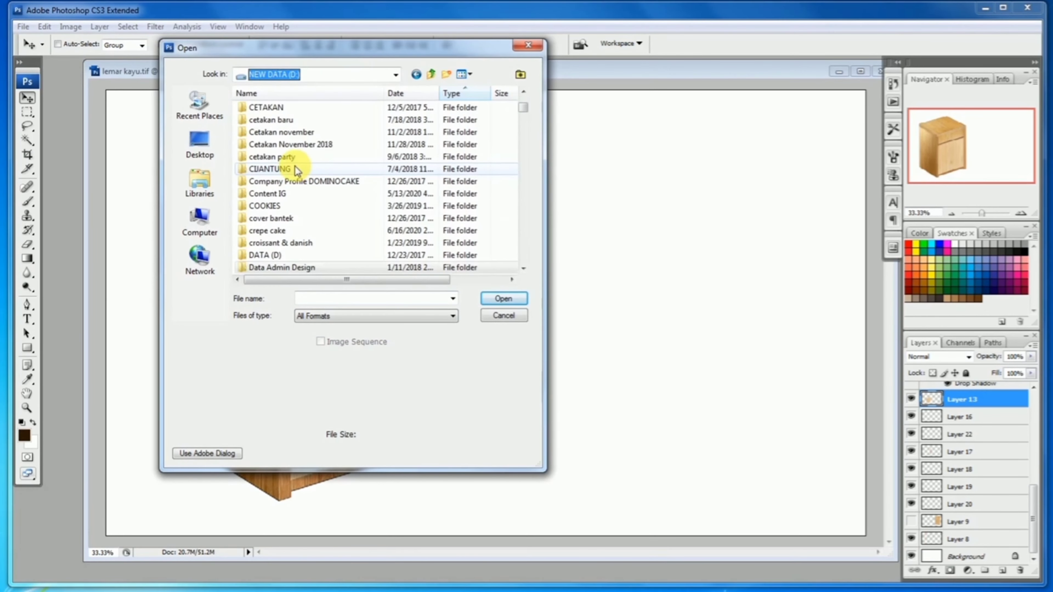
left_click(271, 255)
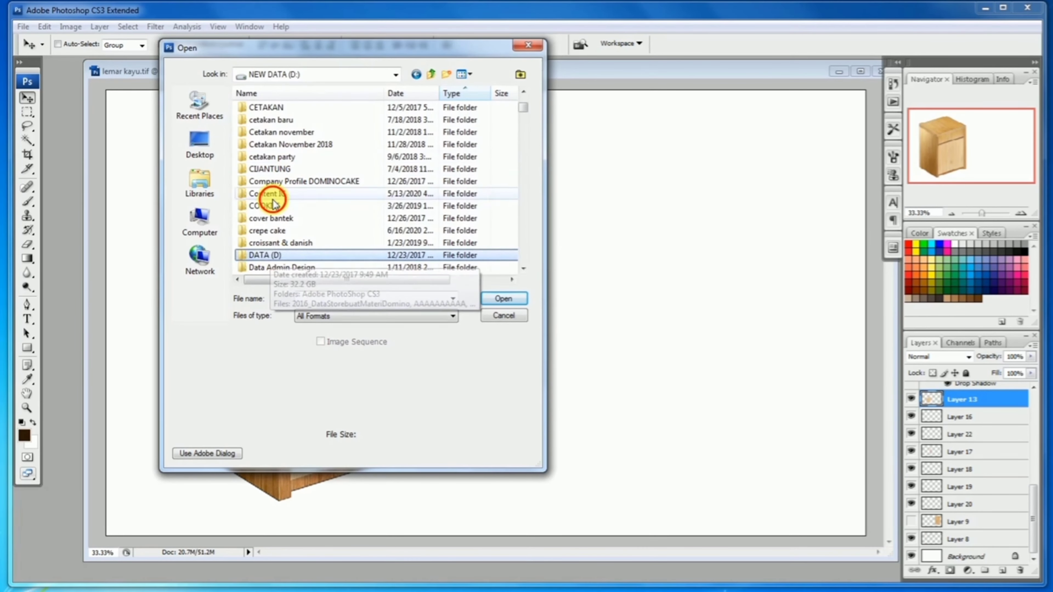
scroll(273, 202, "down", 10)
left_click(273, 156)
double_click(273, 158)
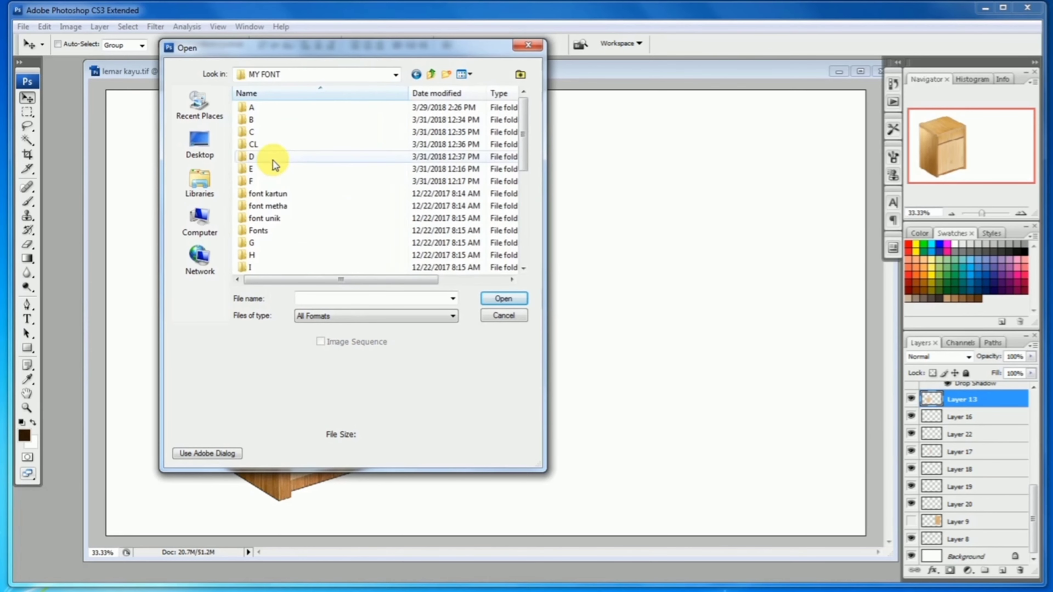
Open the gantungan image from the buat laci folder inside folder N
scroll(260, 176, "down", 6)
left_click(264, 119)
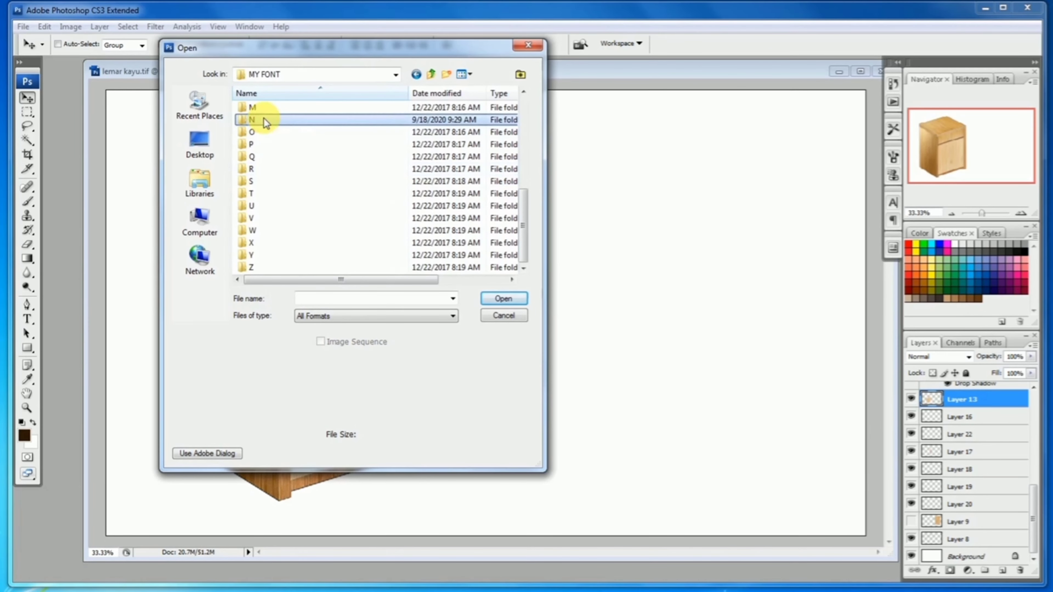
double_click(264, 119)
double_click(276, 135)
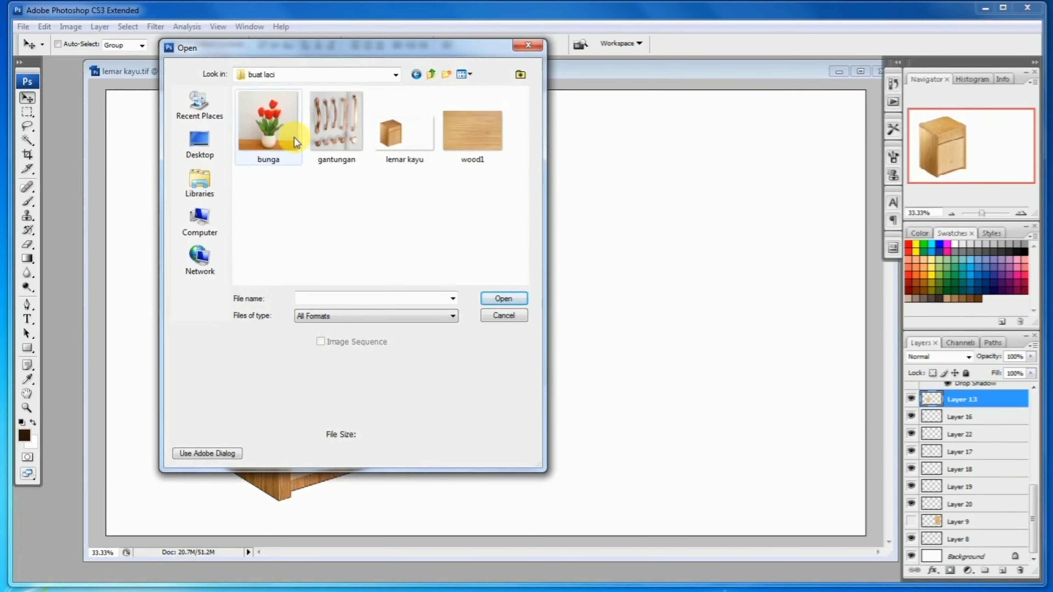
left_click(336, 121)
left_click(497, 295)
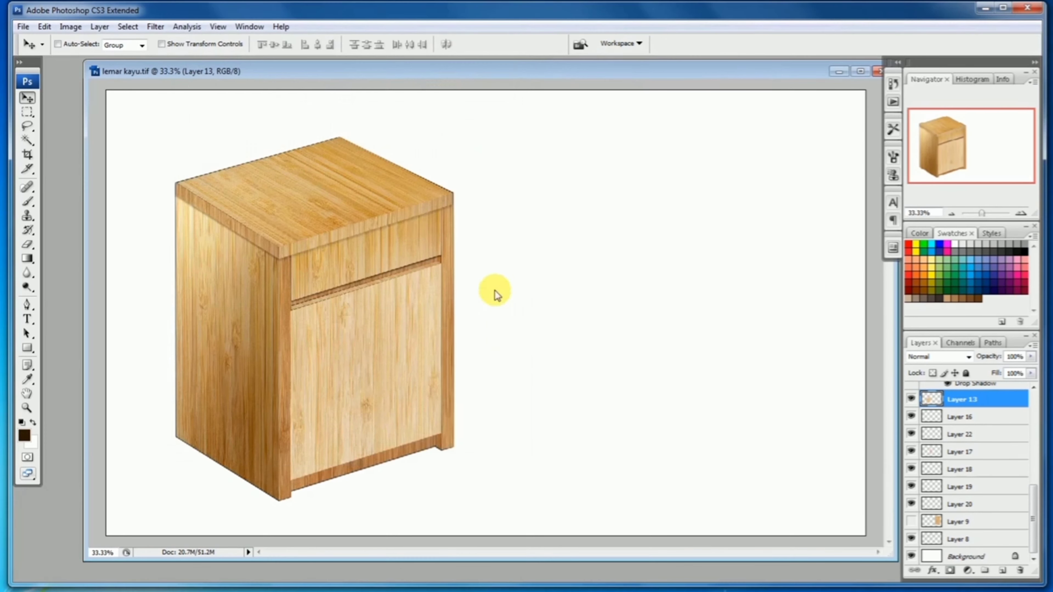
Copy the leftmost ornate handle from gantungan.tif onto the cabinet door near its right edge, scaled to 62.8%
left_click_drag(352, 125, 628, 111)
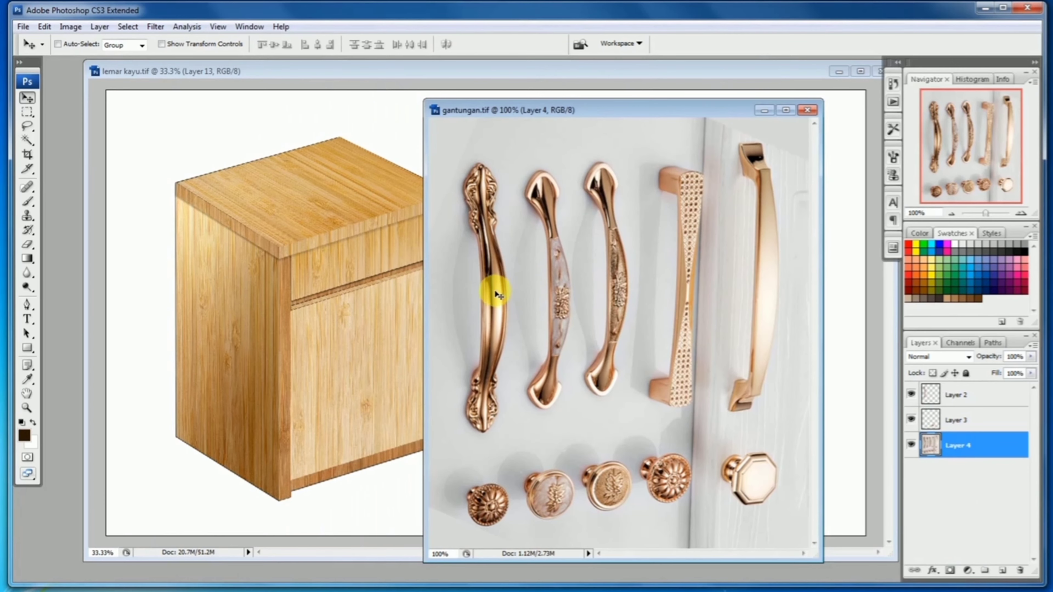
left_click_drag(497, 296, 315, 366)
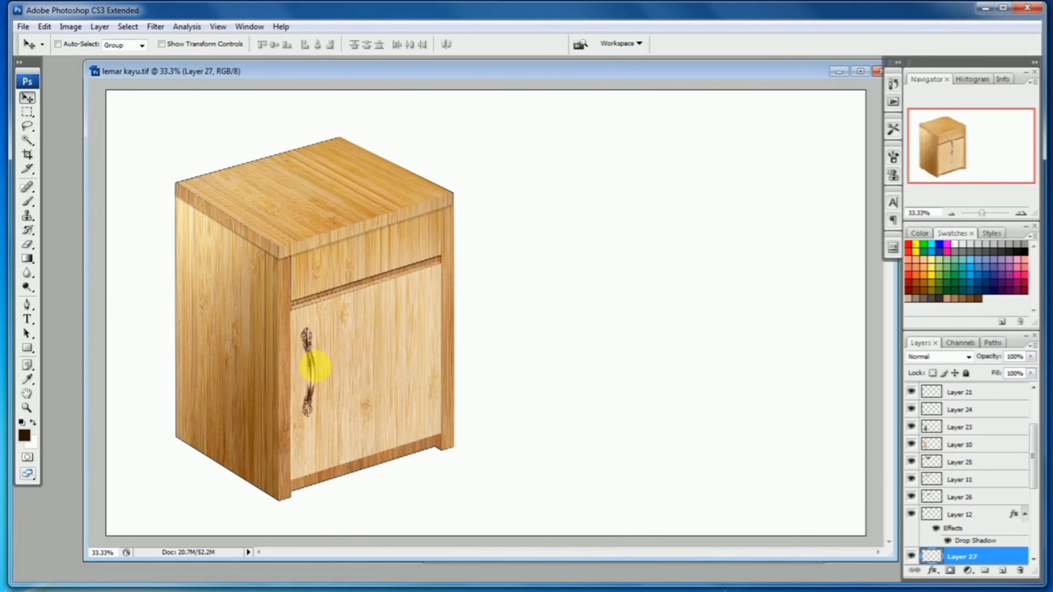
key("ctrl+t")
left_click_drag(316, 328, 315, 363)
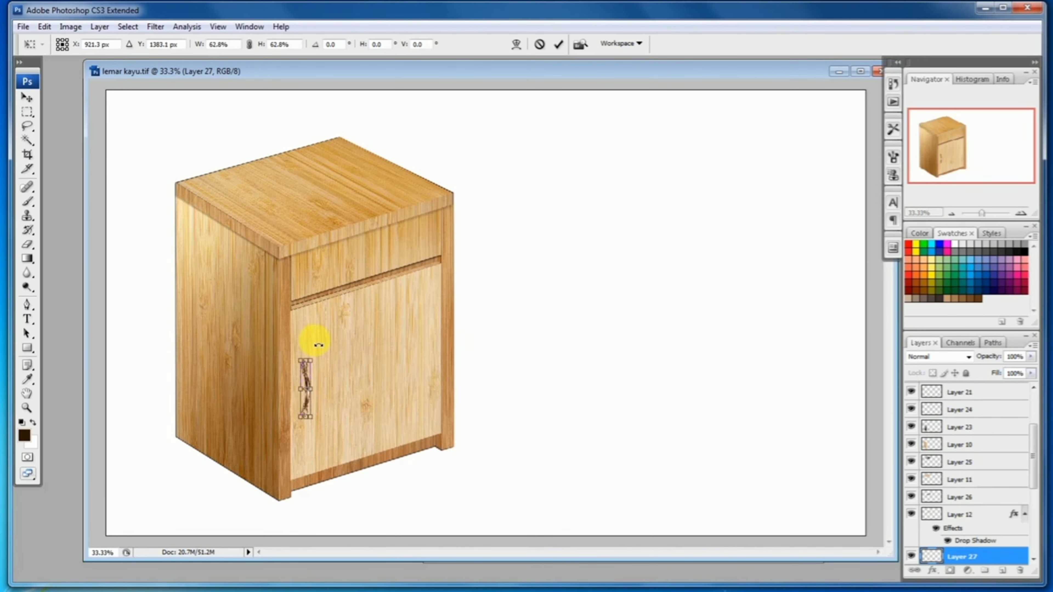
key("Return")
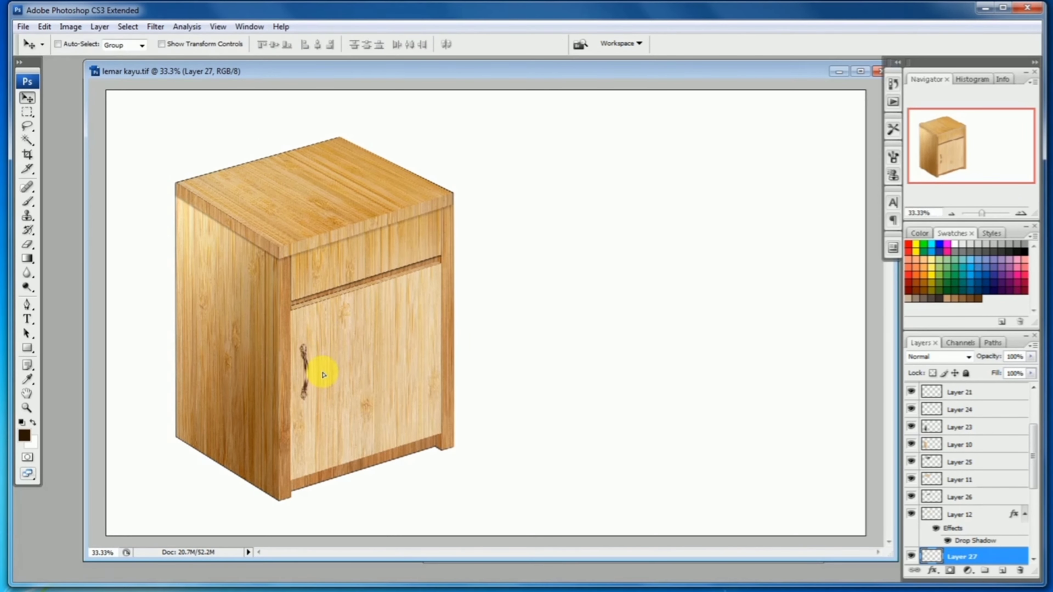
left_click_drag(324, 375, 447, 341)
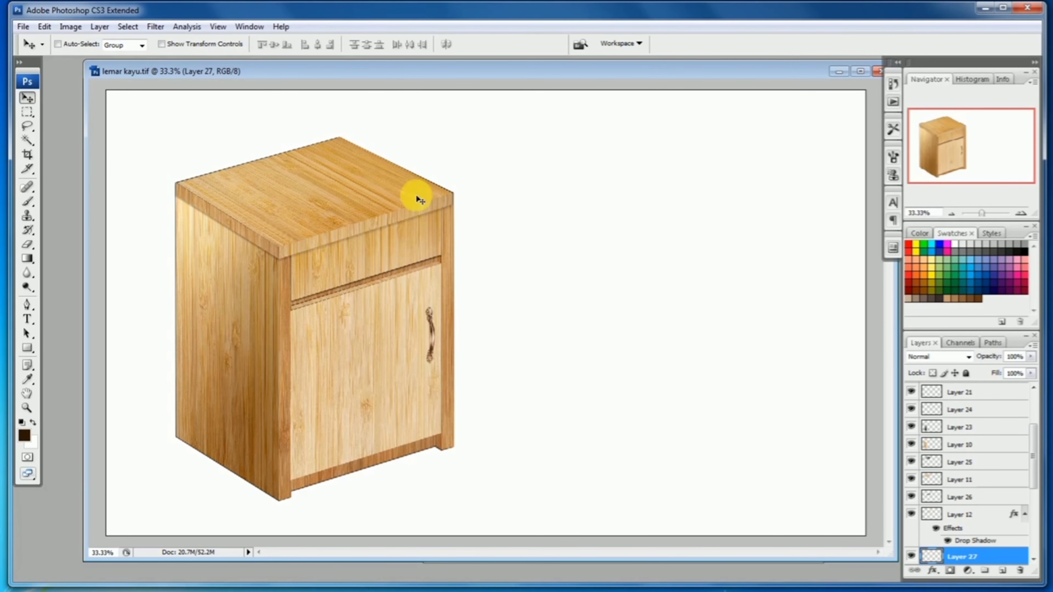
Copy the round flower-patterned knob on Layer 3 of gantungan.tif into the cabinet document
left_click_drag(390, 70, 359, 134)
left_click(468, 110)
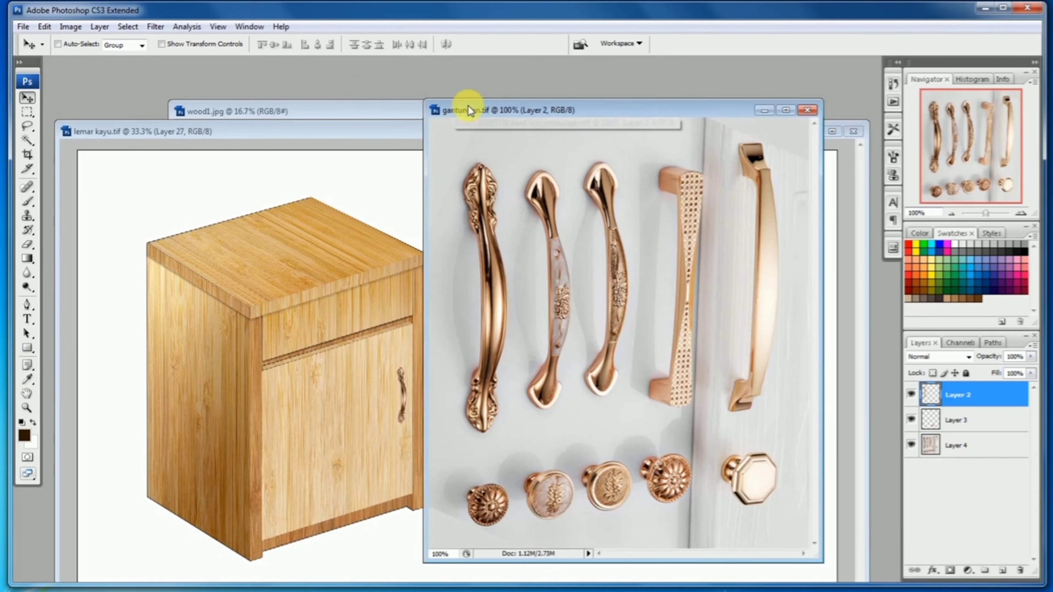
left_click_drag(468, 110, 539, 95)
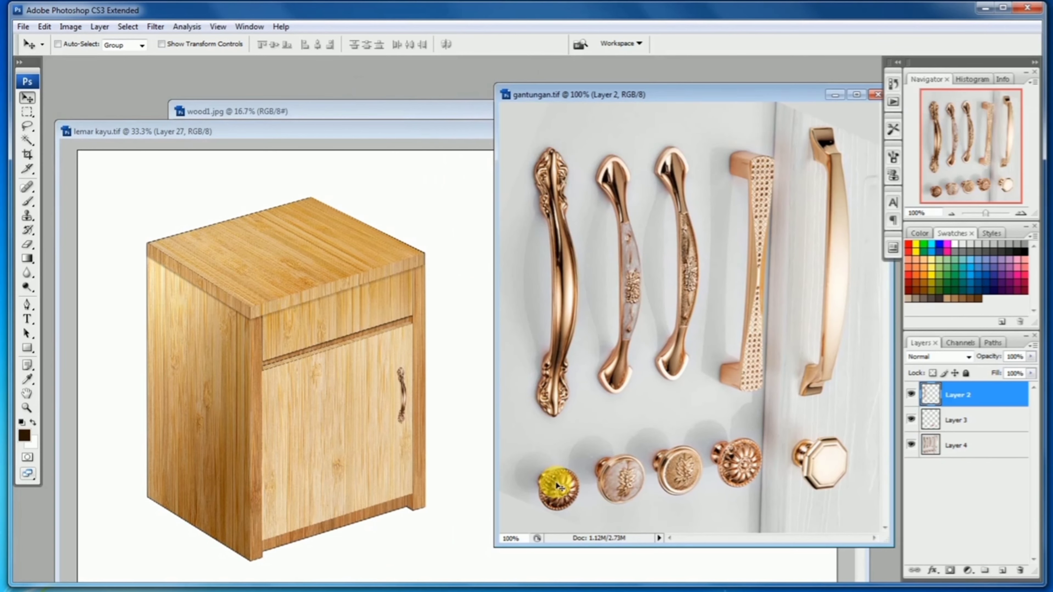
left_click(936, 423)
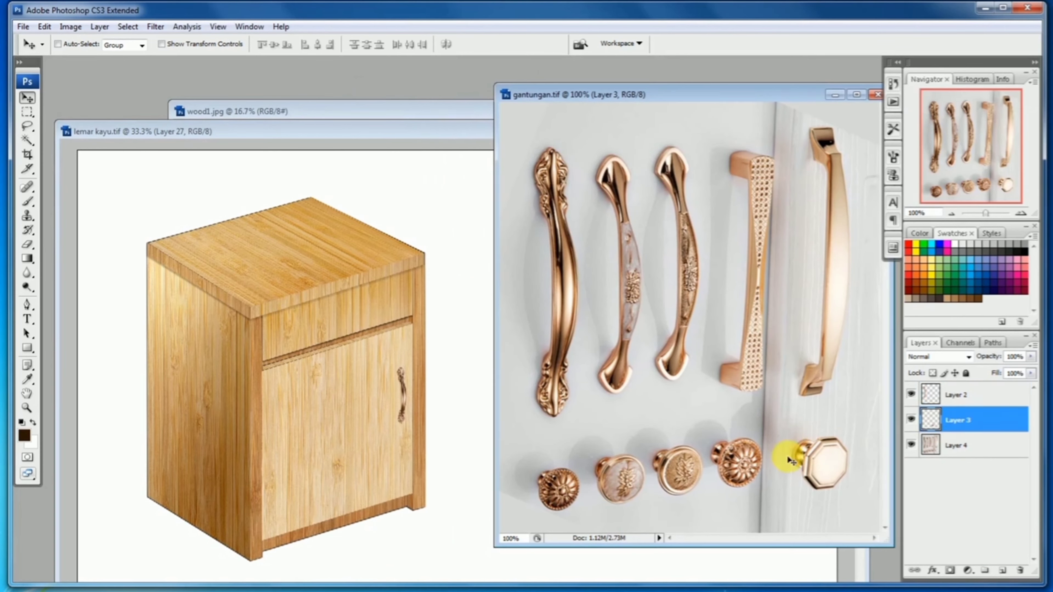
left_click_drag(748, 454, 360, 395)
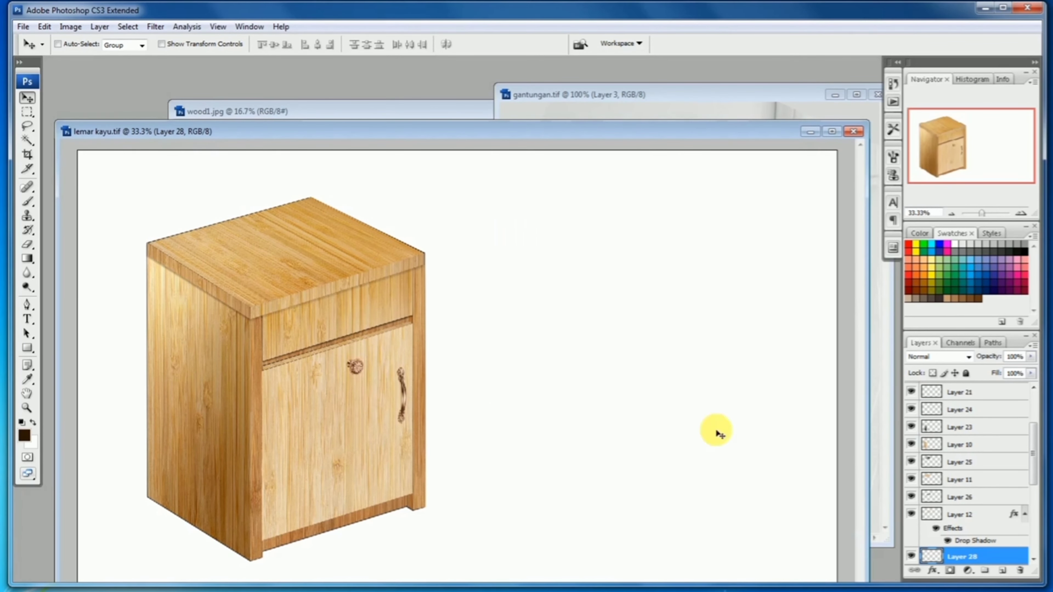
Bring the knob's layer to the top of the layer stack and place the knob at the middle of the drawer front
left_click_drag(961, 556, 962, 388)
left_click_drag(357, 380, 339, 325)
left_click(343, 337, "ctrl")
Give the drawer knob on Layer 28 a drop shadow without global light, at 89°, 10 px distance and a lower opacity
left_click_drag(431, 129, 426, 49)
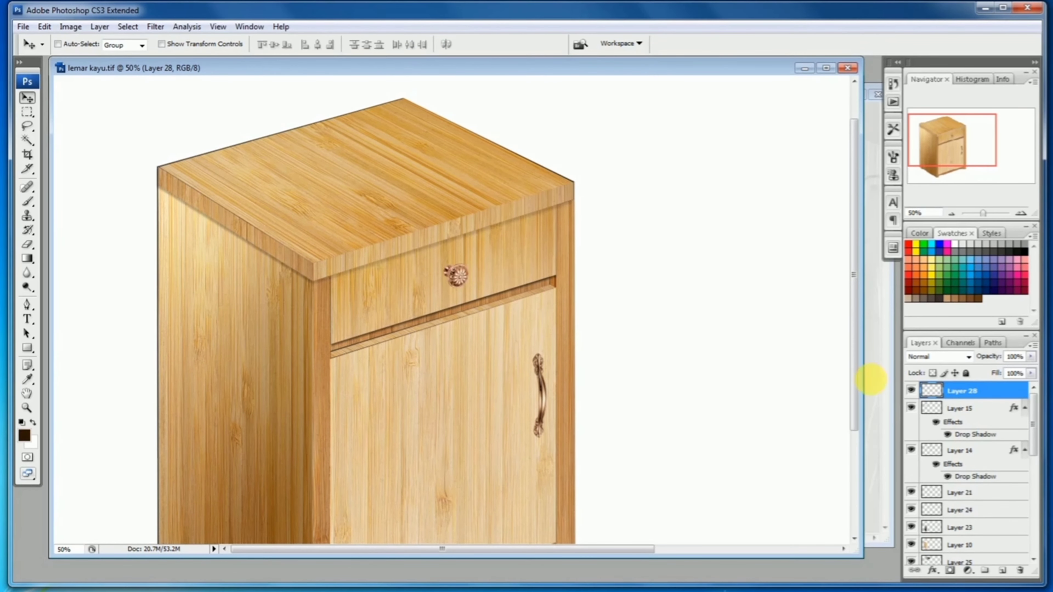
double_click(939, 394)
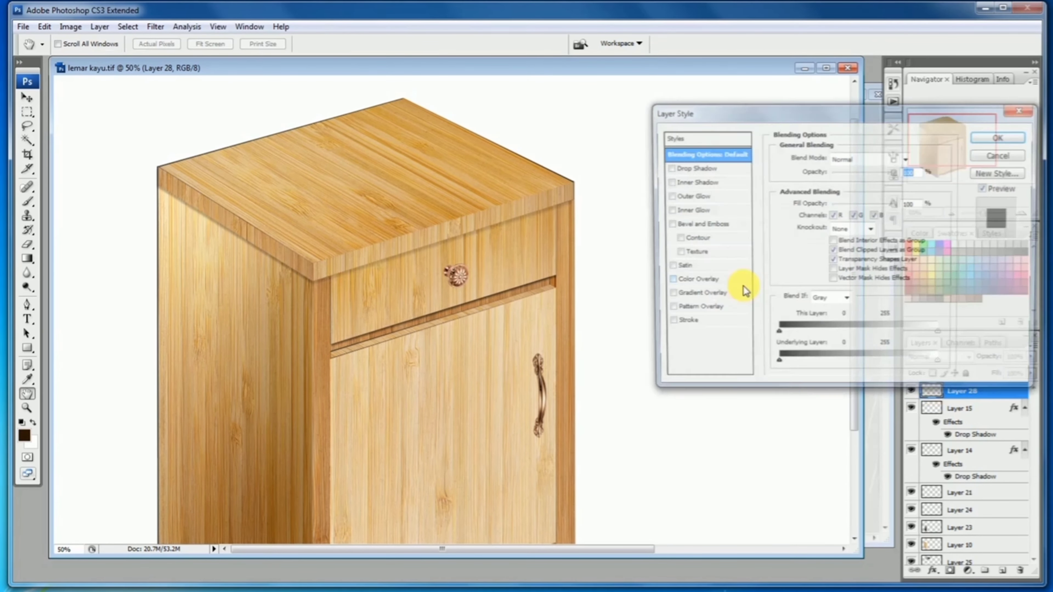
left_click(709, 170)
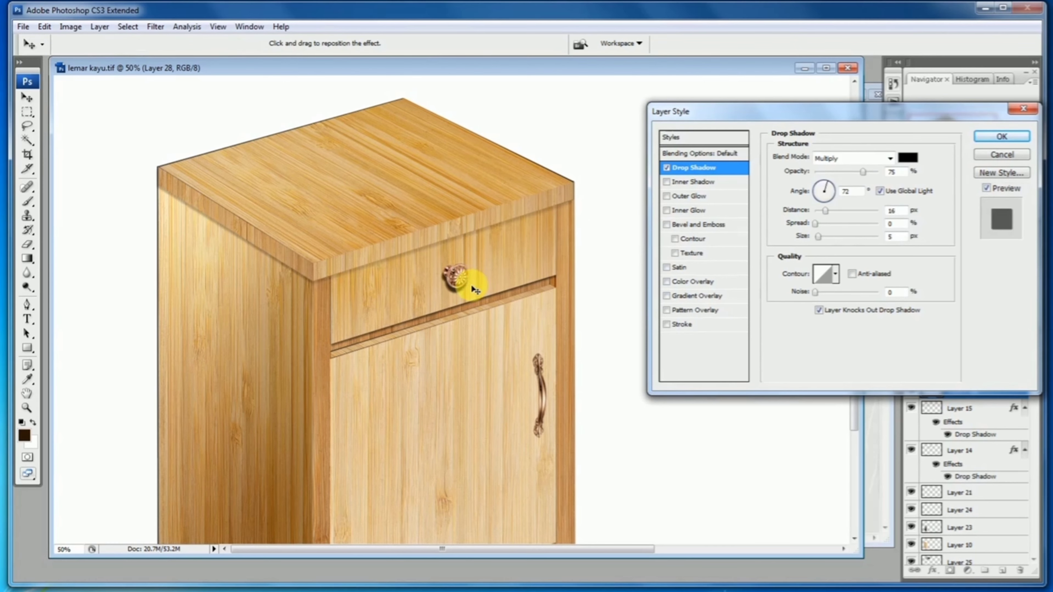
left_click(880, 192)
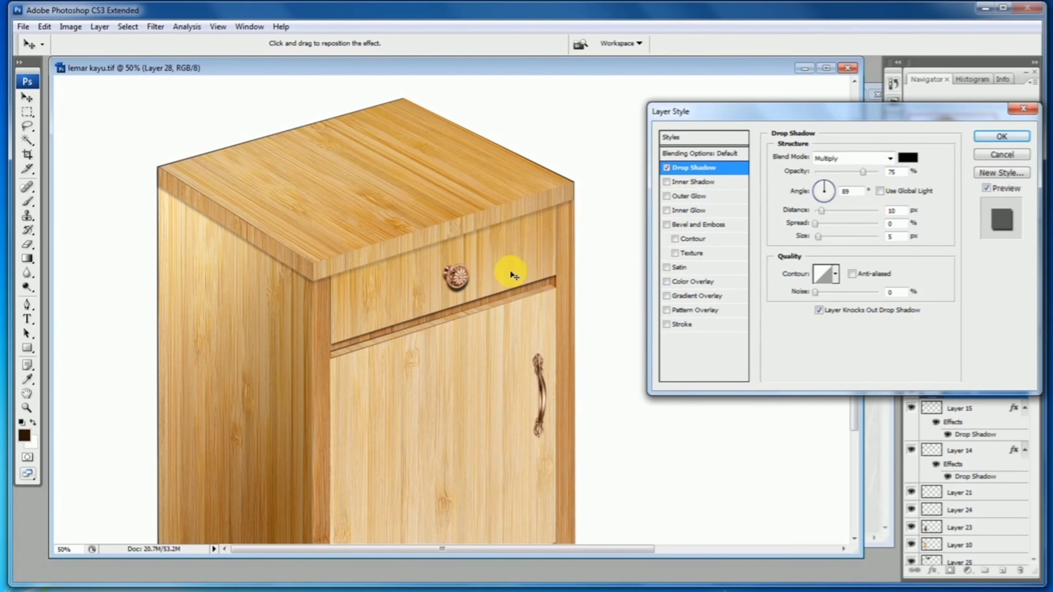
left_click_drag(862, 171, 841, 189)
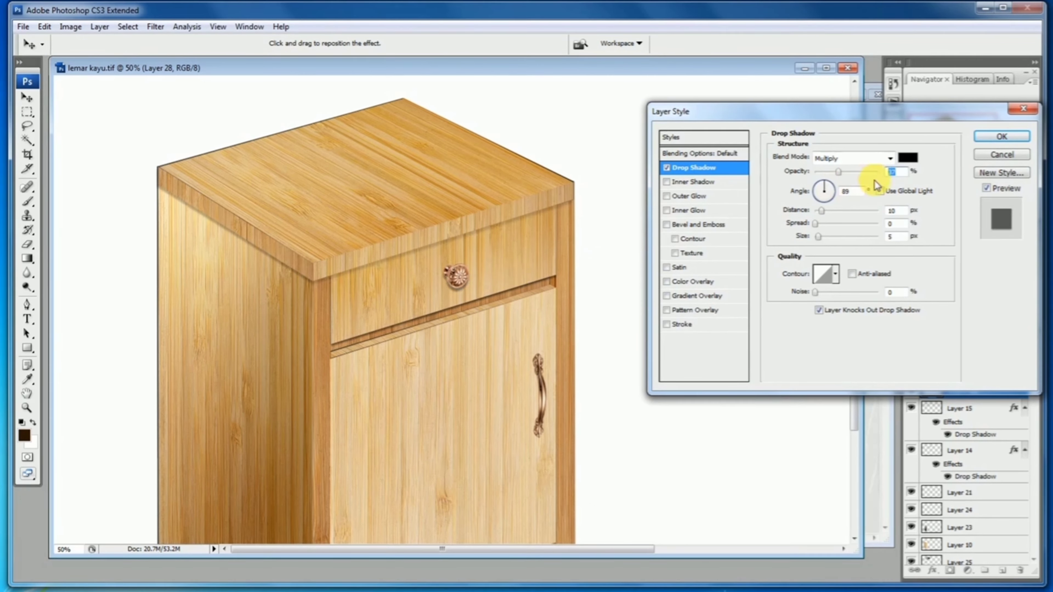
left_click(1001, 137)
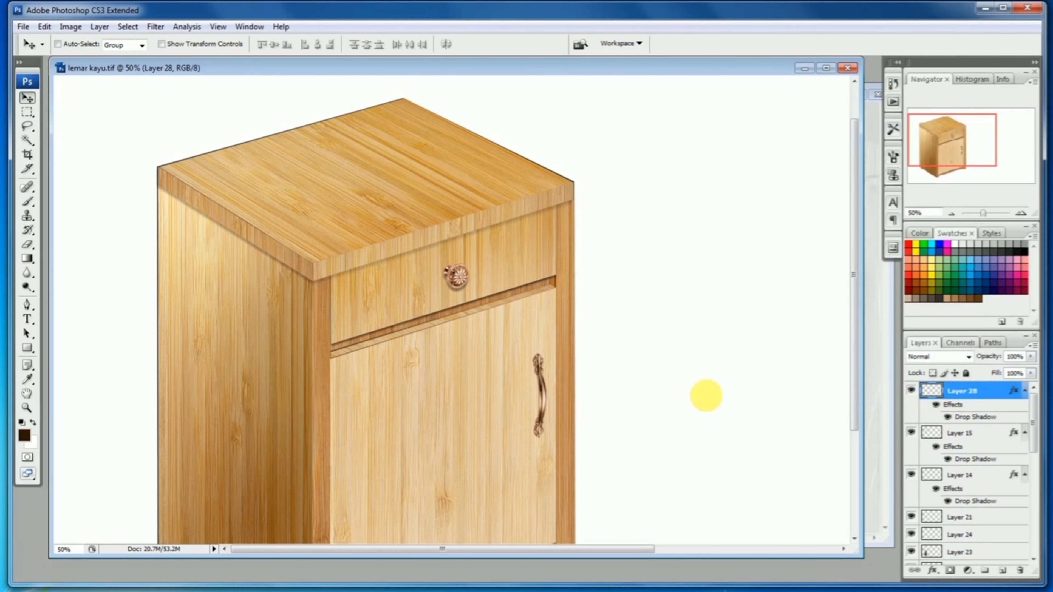
Give the door handle on Layer 27 a drop shadow without global light, at 28°, 12 px distance and a lower opacity
left_click(539, 391, "ctrl")
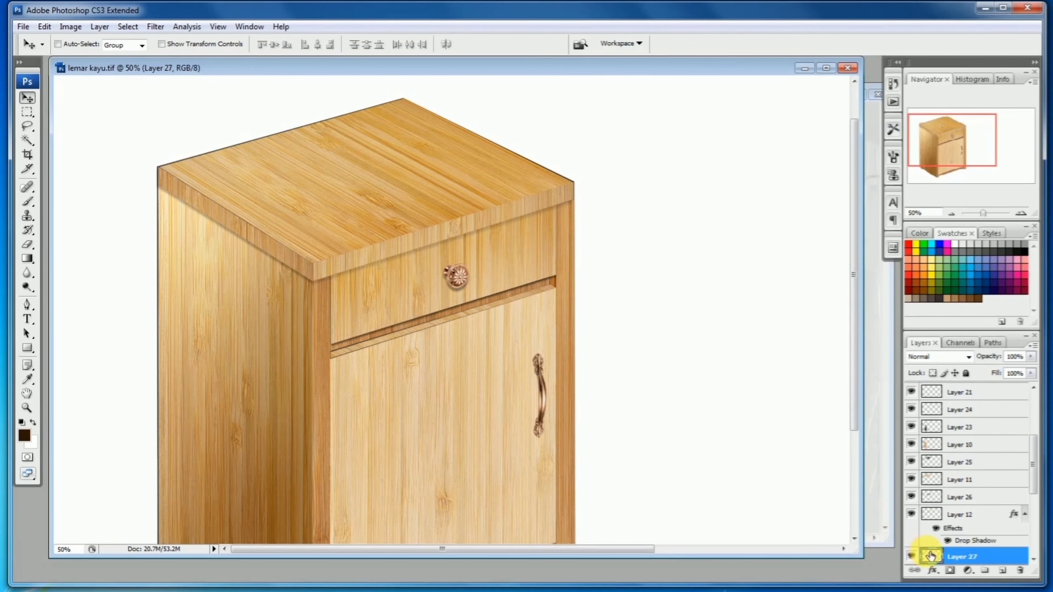
double_click(929, 555)
left_click(689, 170)
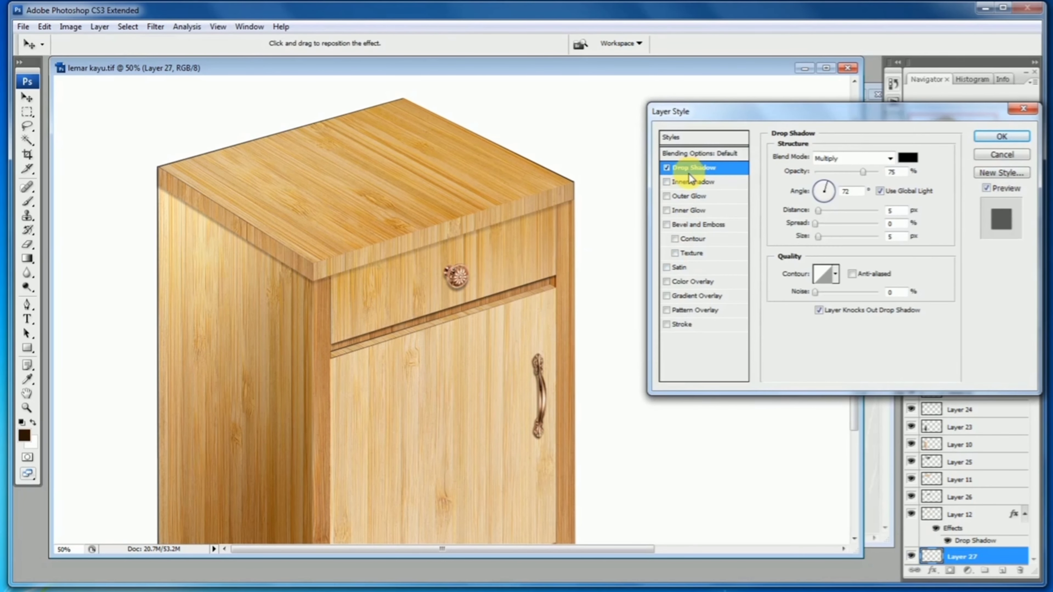
left_click(894, 194)
left_click_drag(573, 392, 568, 395)
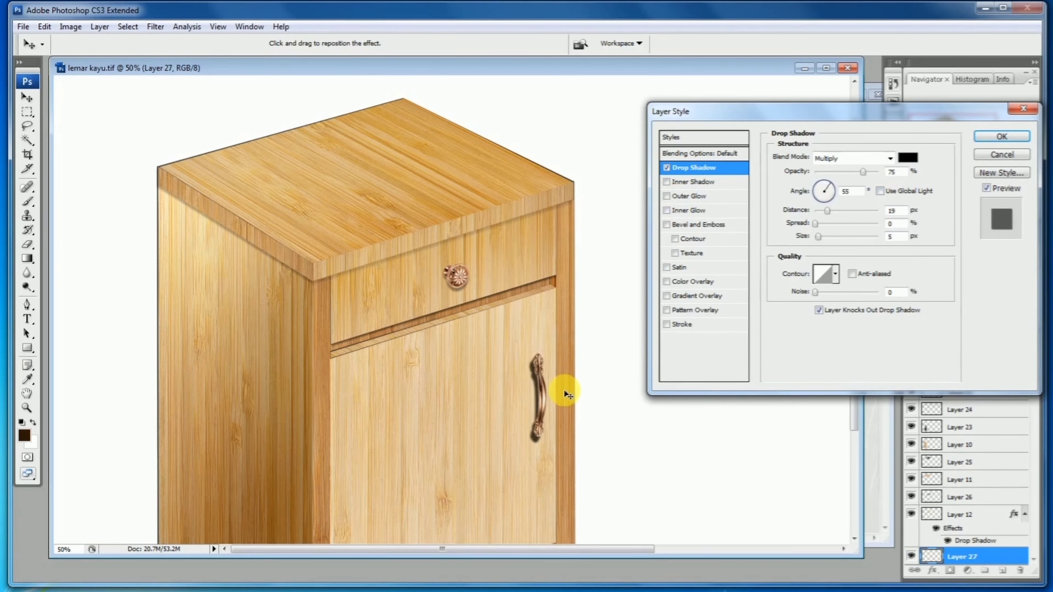
left_click_drag(862, 171, 831, 187)
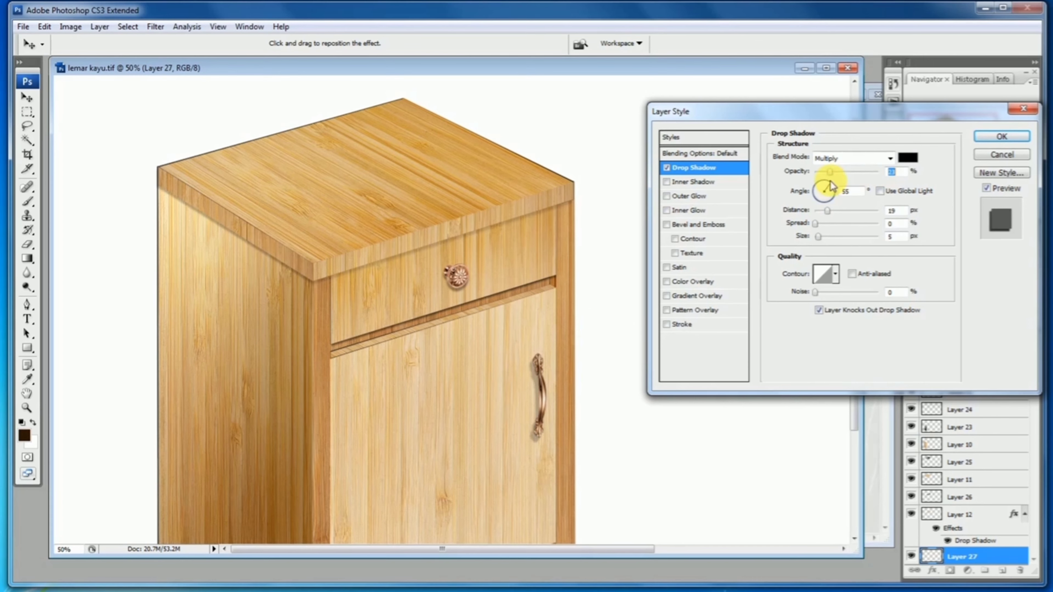
left_click_drag(561, 391, 568, 376)
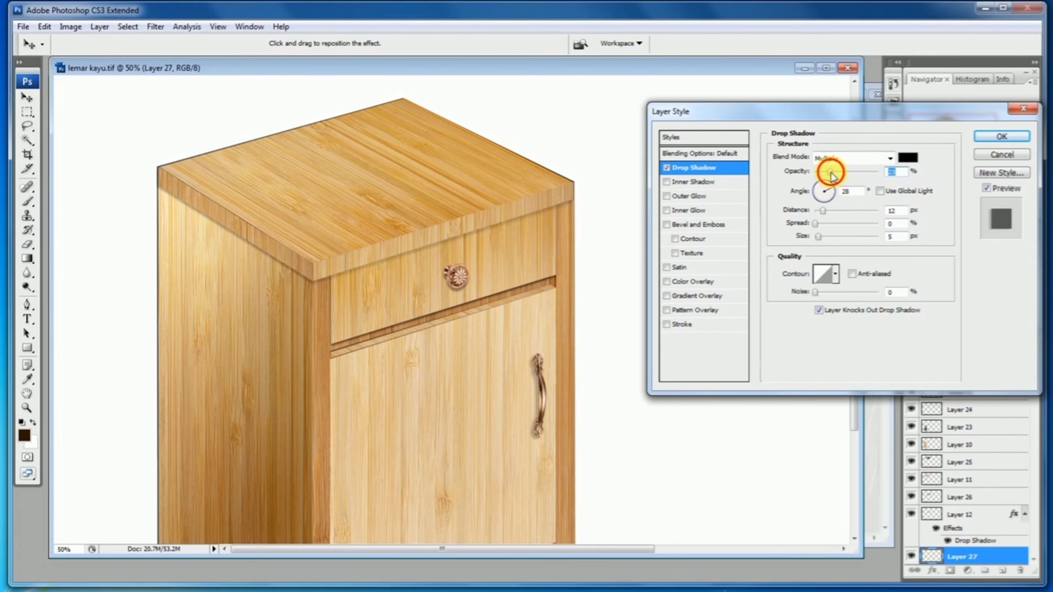
left_click_drag(831, 173, 836, 176)
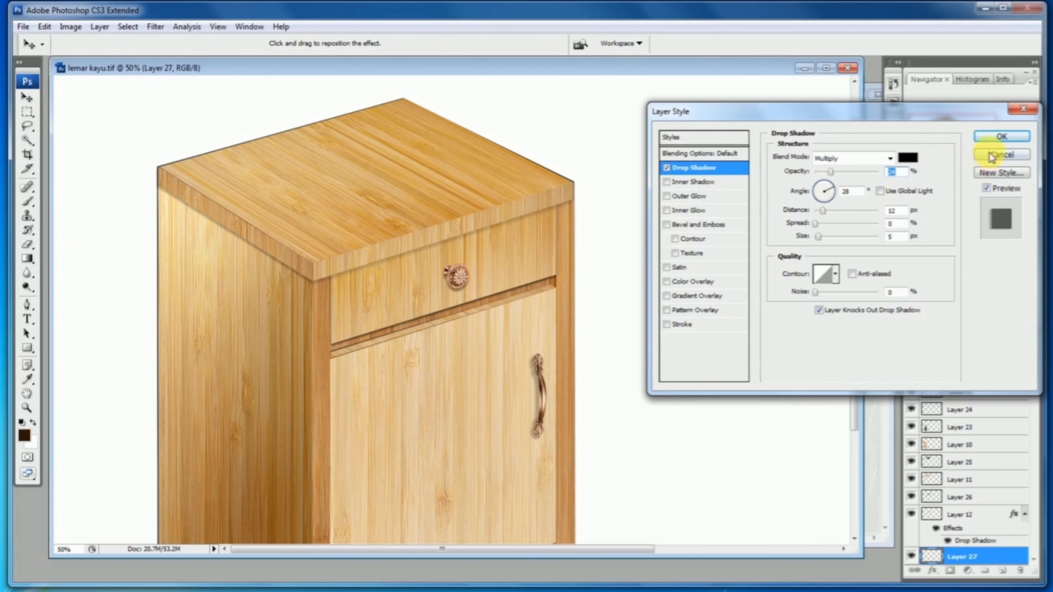
left_click(1001, 138)
Hide the cabinet's outline on Layer 8 and view the whole cabinet without it
key("ctrl+minus")
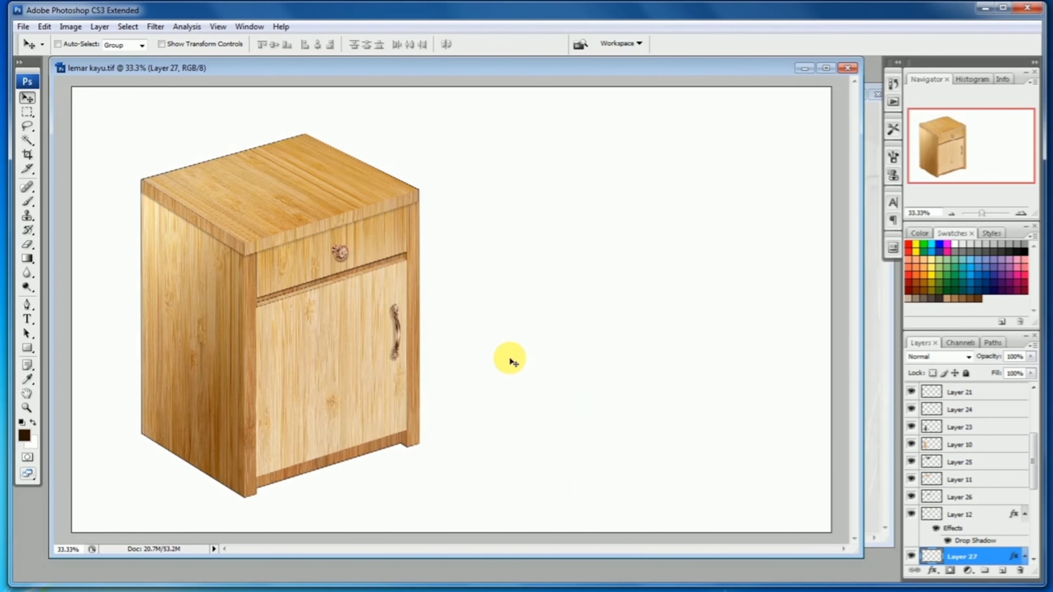
key("ctrl+minus")
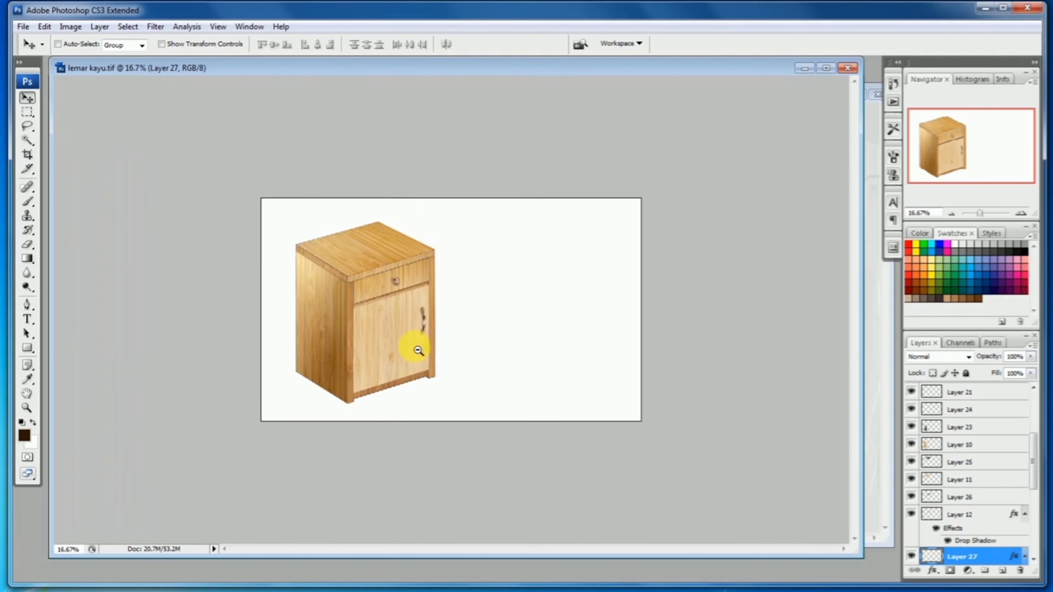
scroll(603, 397, "up", 2)
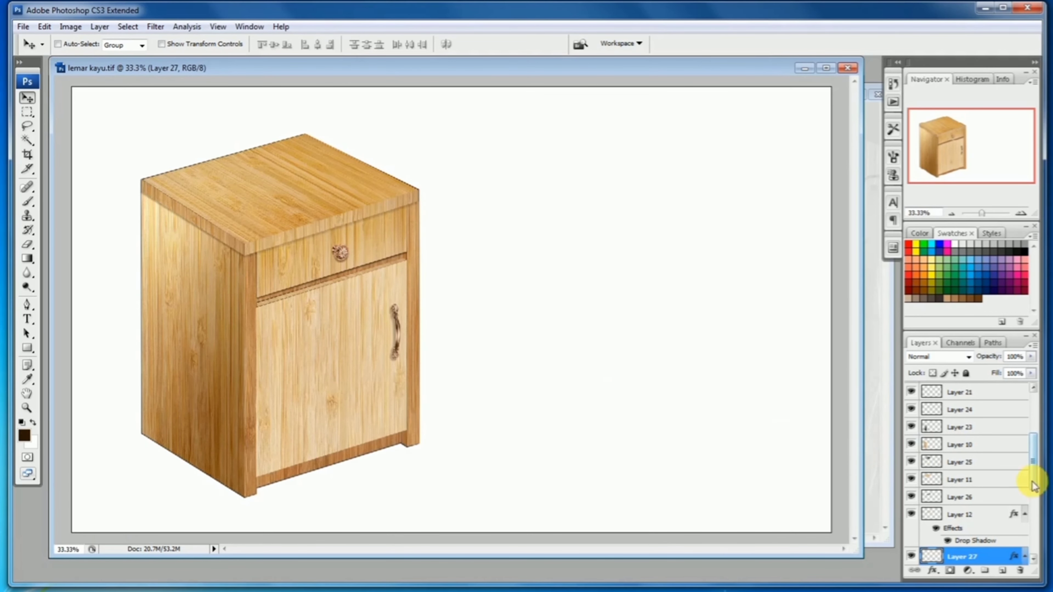
scroll(1037, 474, "down", 5)
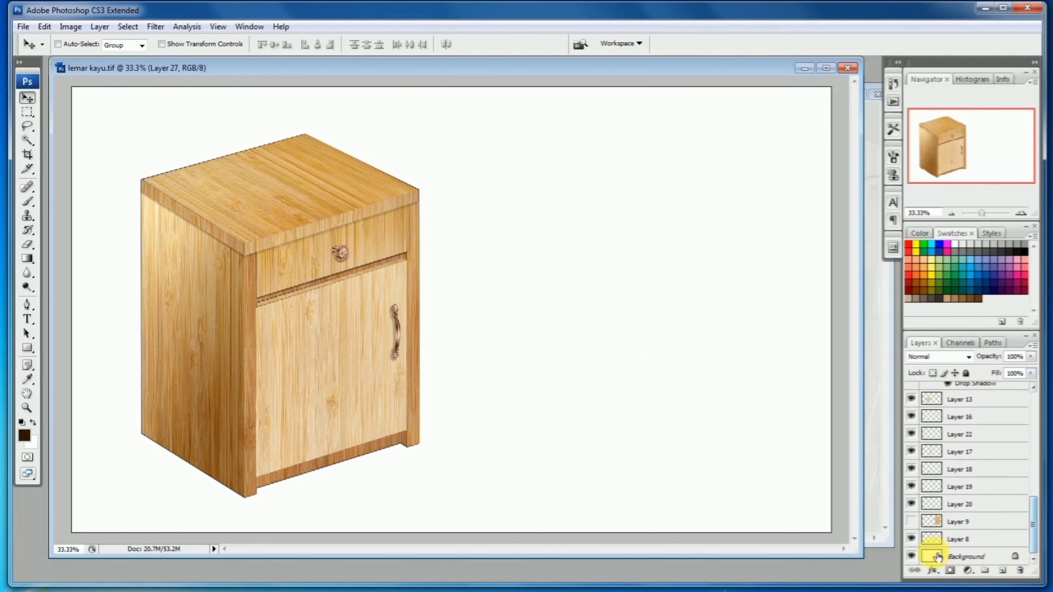
left_click(912, 539)
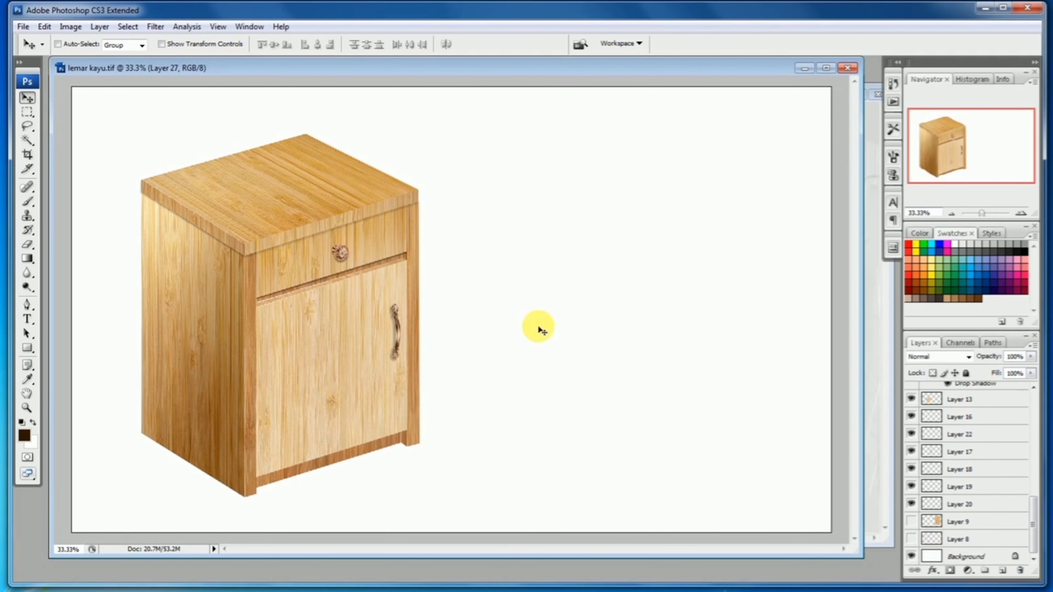
key("ctrl+minus")
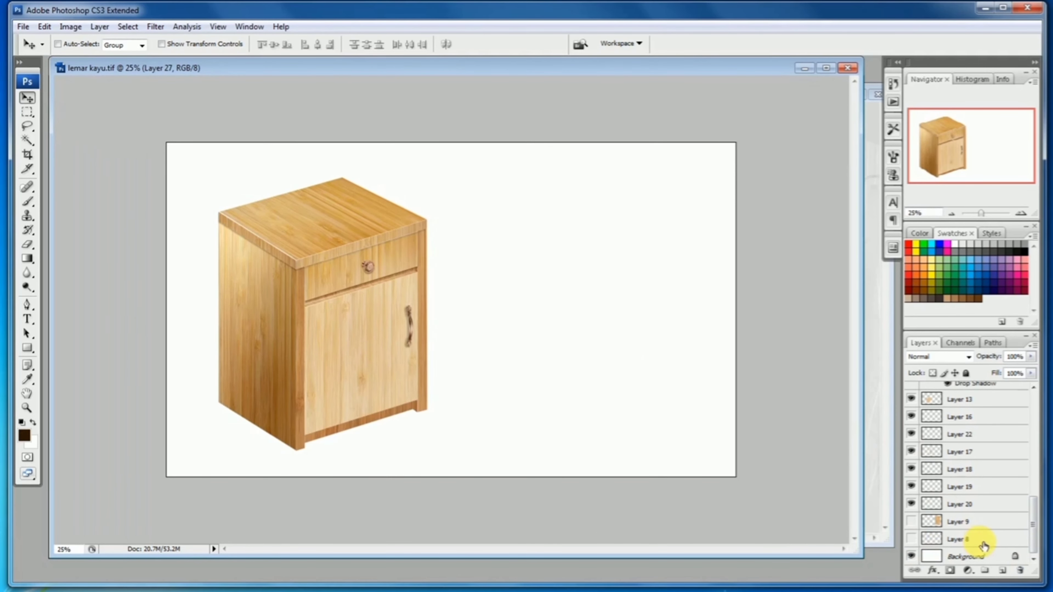
Merge all the cabinet's layers, from Layer 8 up to Layer 28, into a single layer above the background
left_click(984, 546)
left_click_drag(1033, 493, 1034, 371)
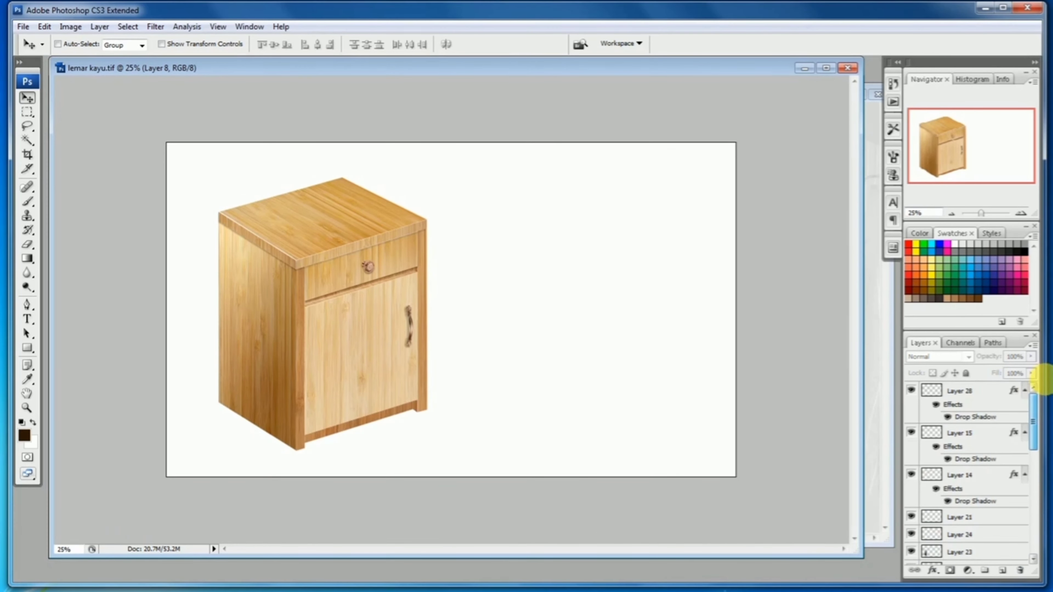
left_click(975, 390, "shift")
key("ctrl+e")
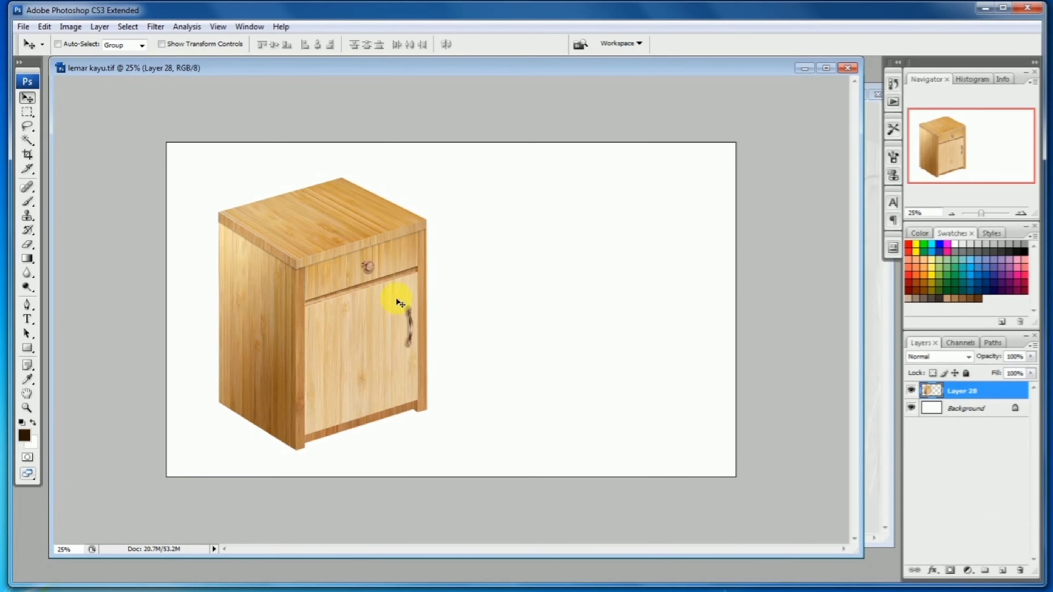
Darken the midtones of the merged cabinet slightly with a Curves adjustment on the RGB channel
left_click(342, 318)
key("ctrl+m")
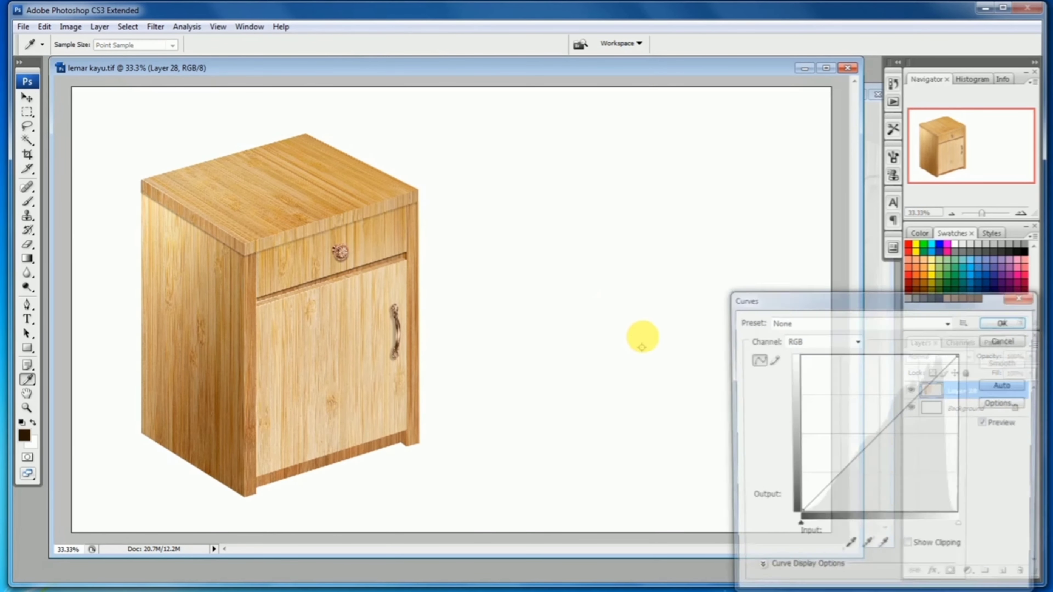
left_click_drag(873, 432, 890, 448)
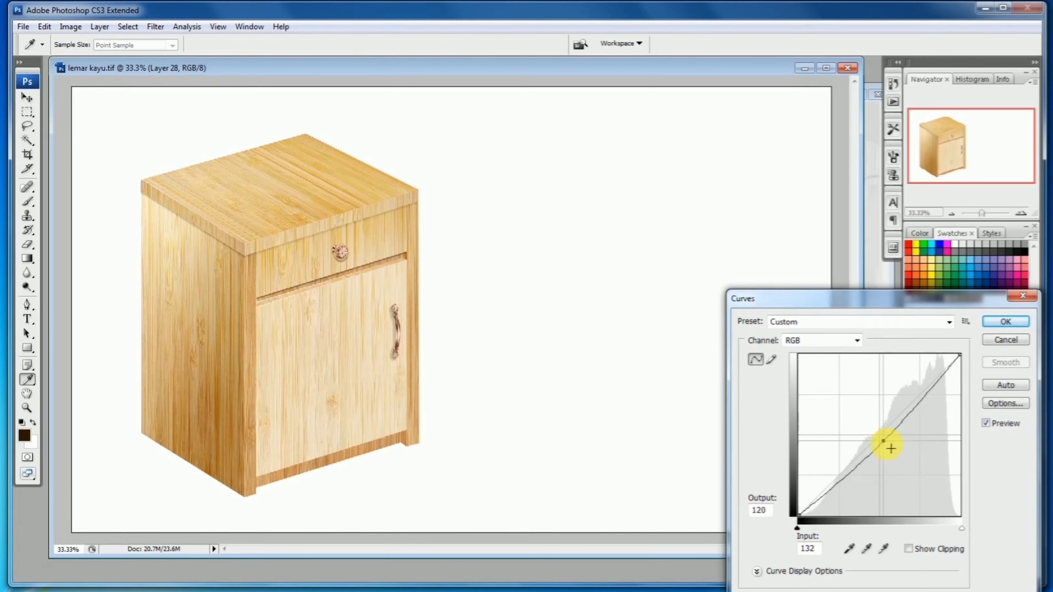
left_click(1004, 322)
Raise the merged cabinet's brightness to about 26 with Brightness/Contrast, leaving the contrast at 0
left_click(80, 27)
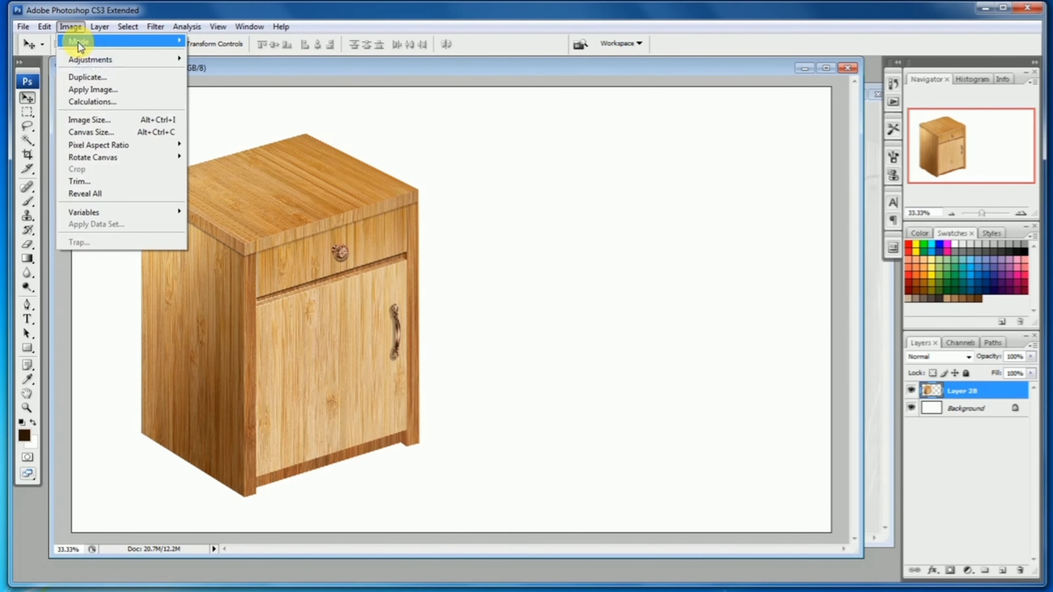
mouse_move(164, 59)
left_click(235, 134)
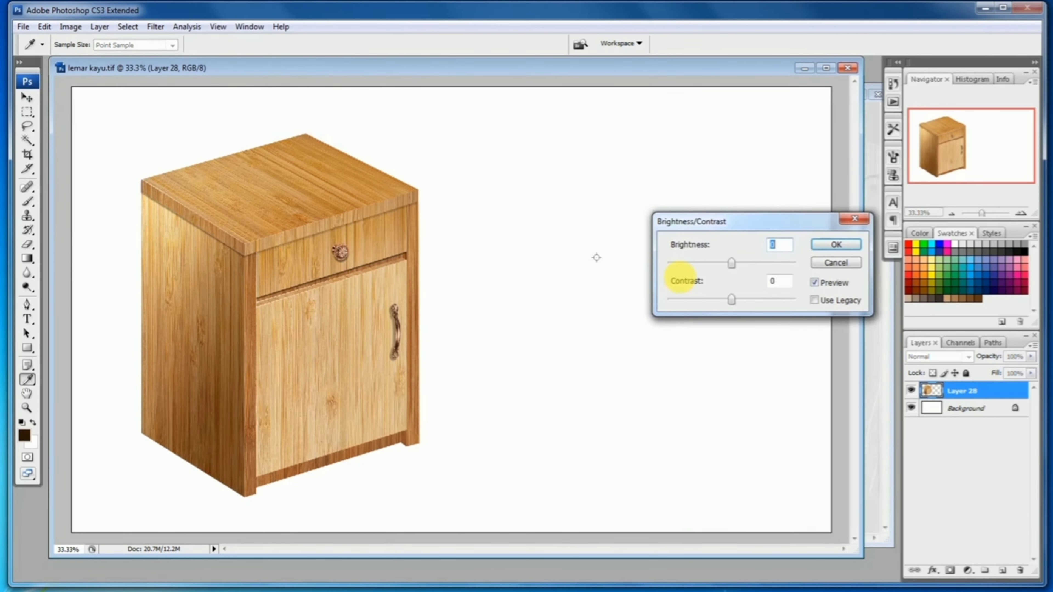
left_click_drag(732, 262, 742, 263)
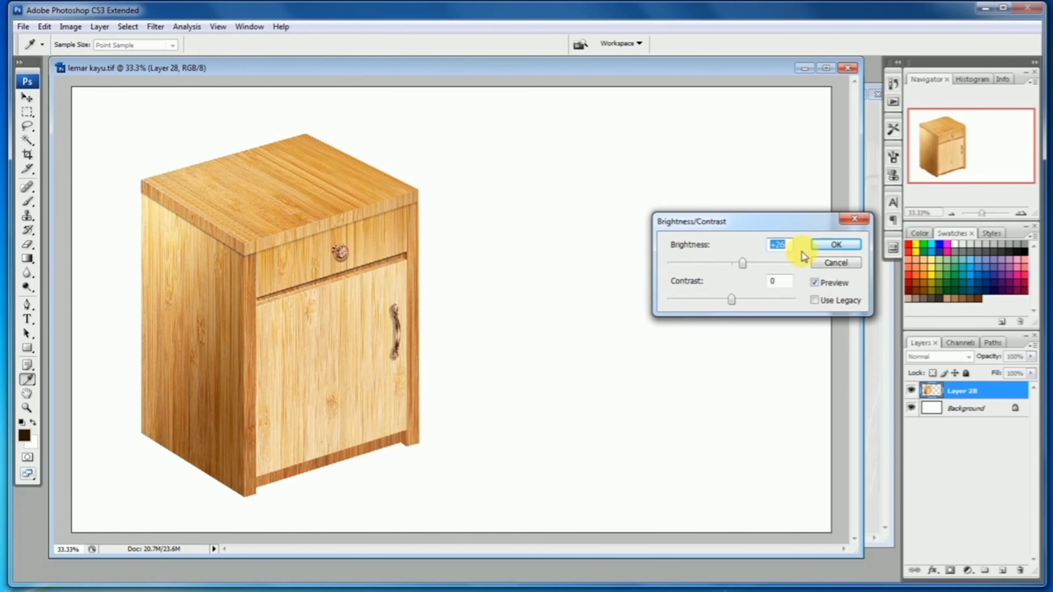
left_click(817, 243)
Move the cabinet closer to the canvas centre and warp it so the back corner of its top sits slightly lower
left_click(407, 340, "ctrl+alt")
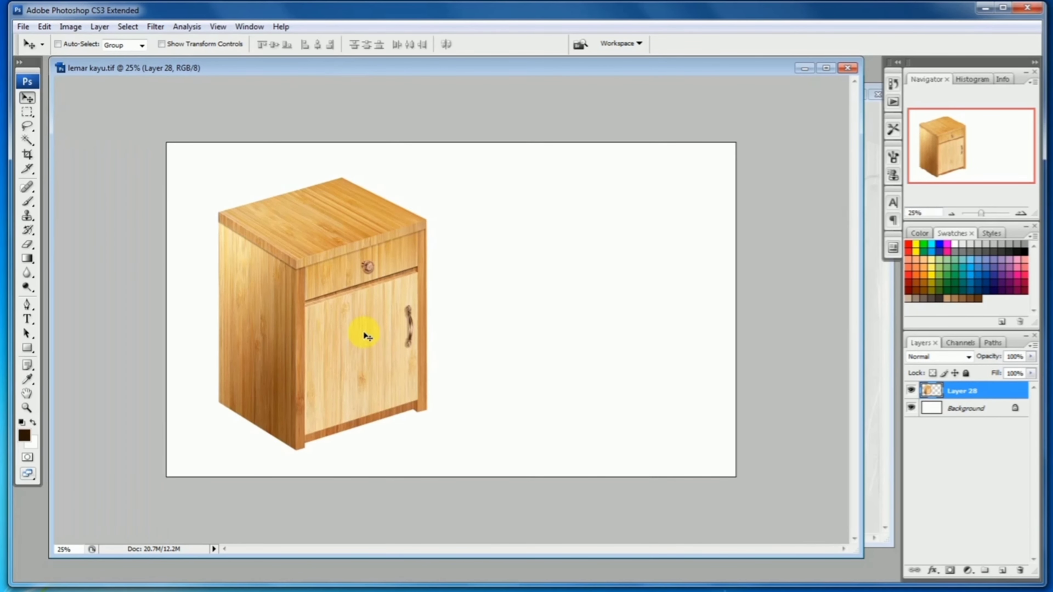
left_click_drag(365, 335, 438, 349)
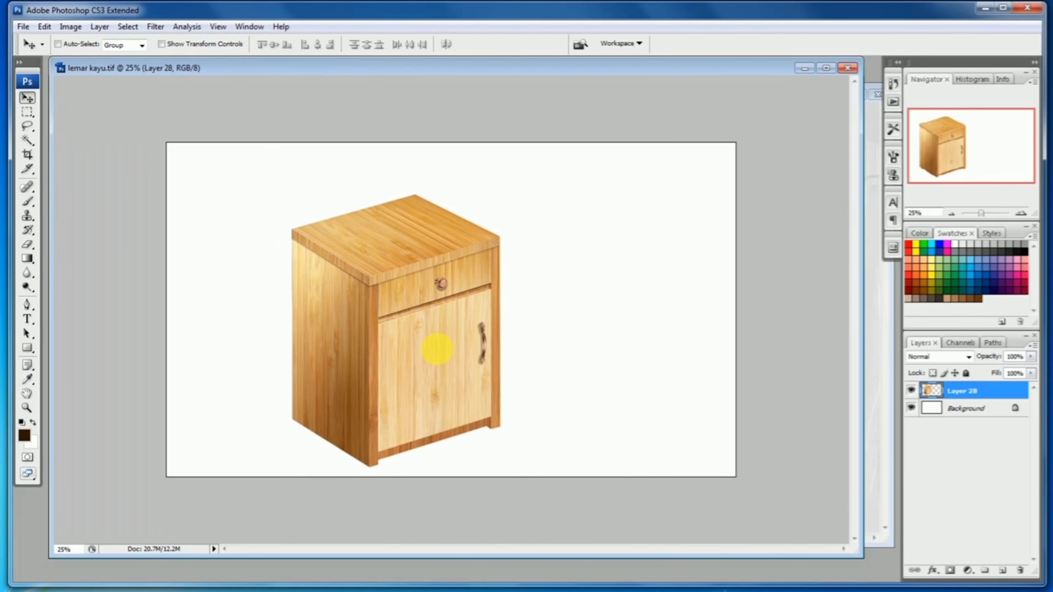
left_click(45, 27)
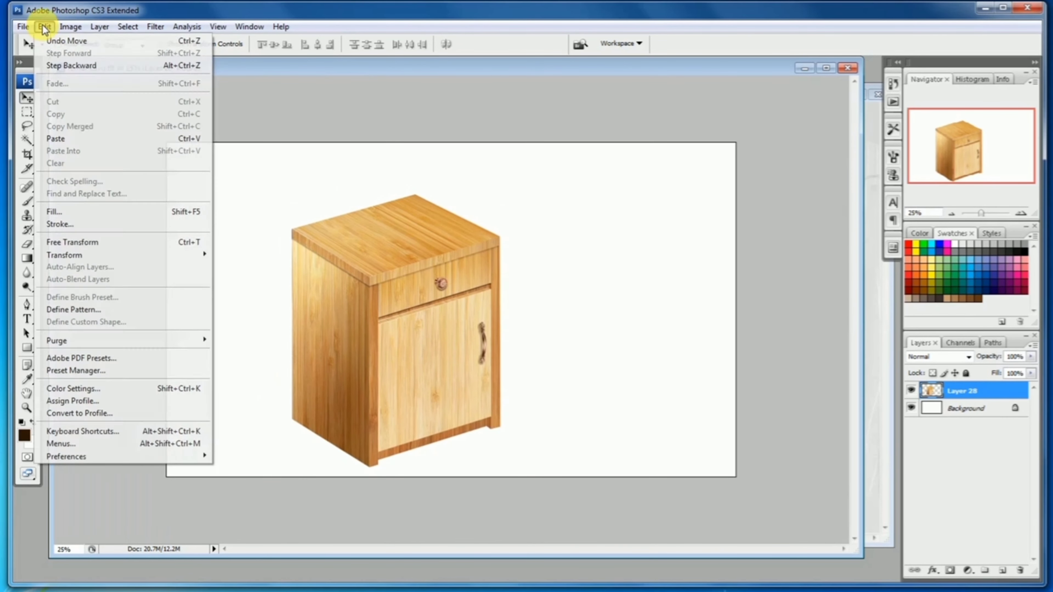
mouse_move(78, 255)
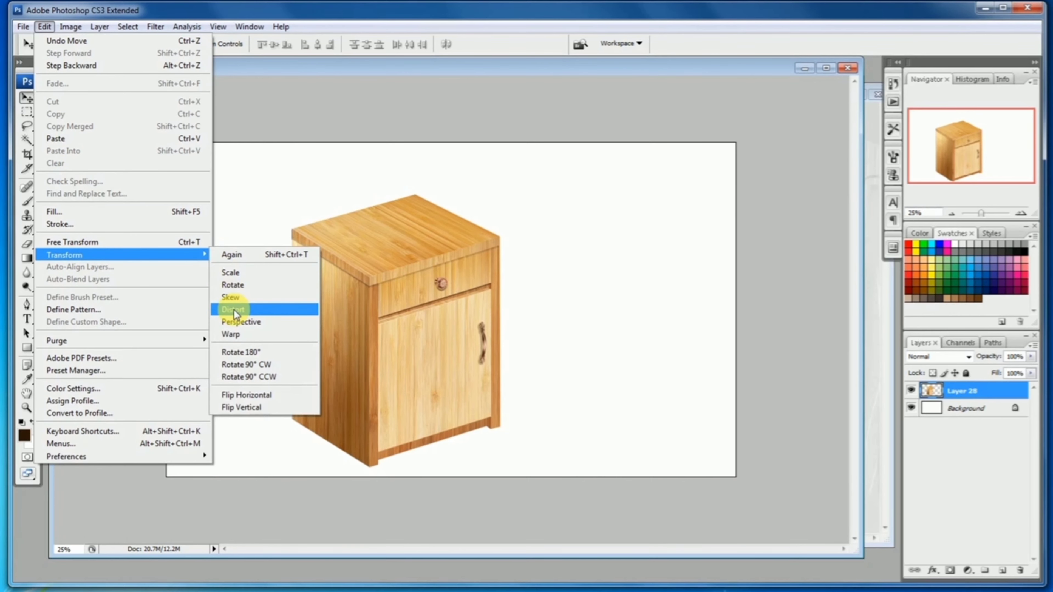
left_click(234, 310)
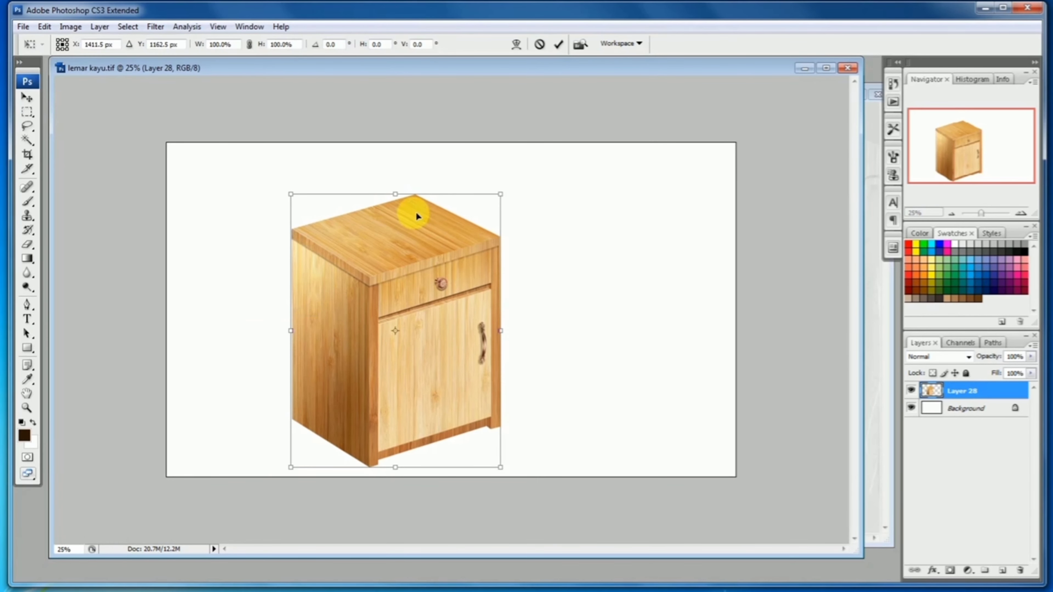
left_click(45, 27)
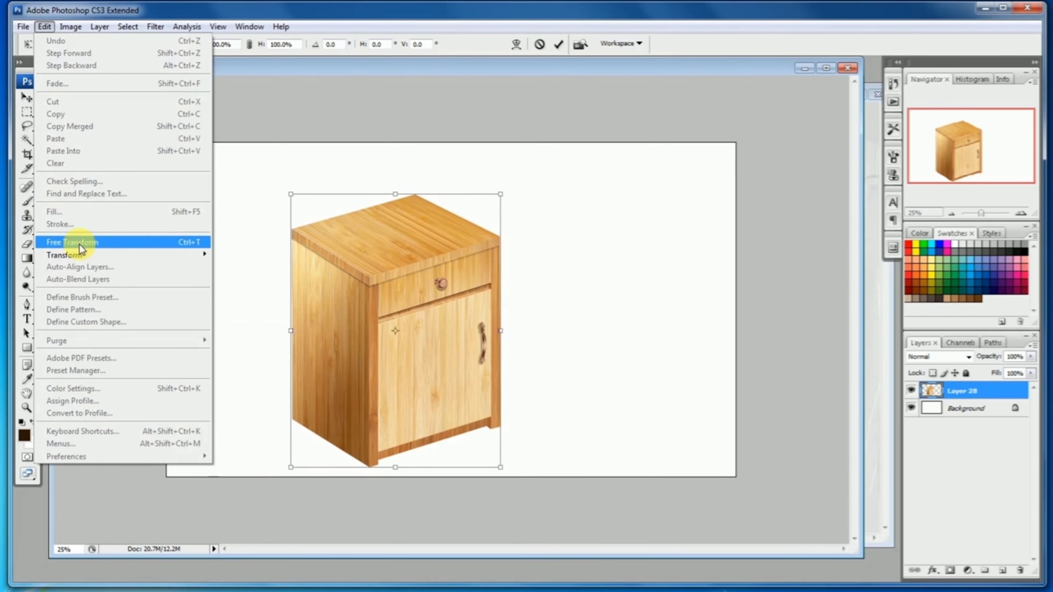
mouse_move(79, 255)
left_click(235, 334)
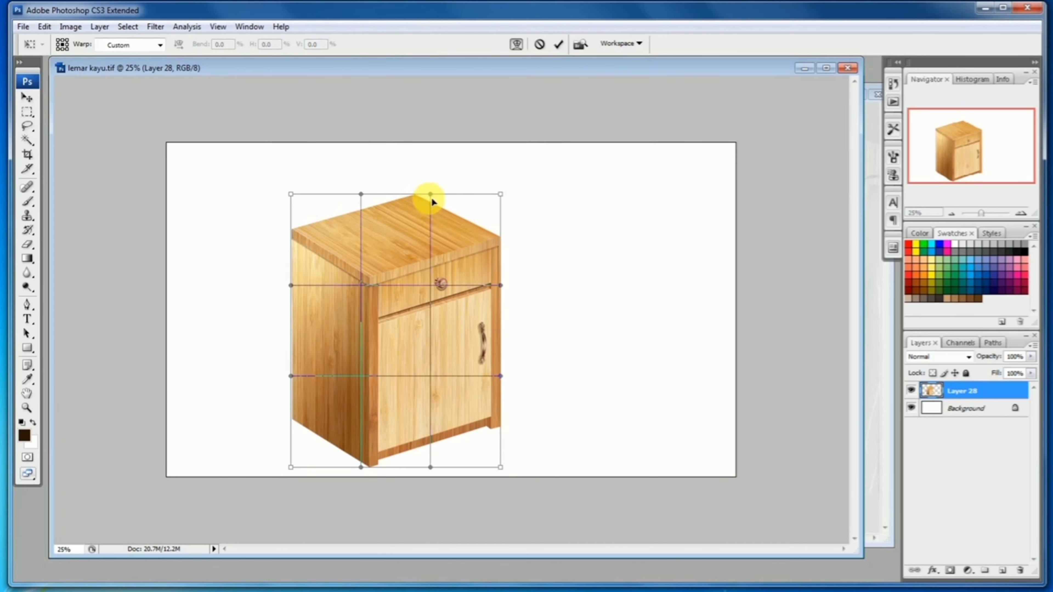
left_click_drag(417, 199, 418, 210)
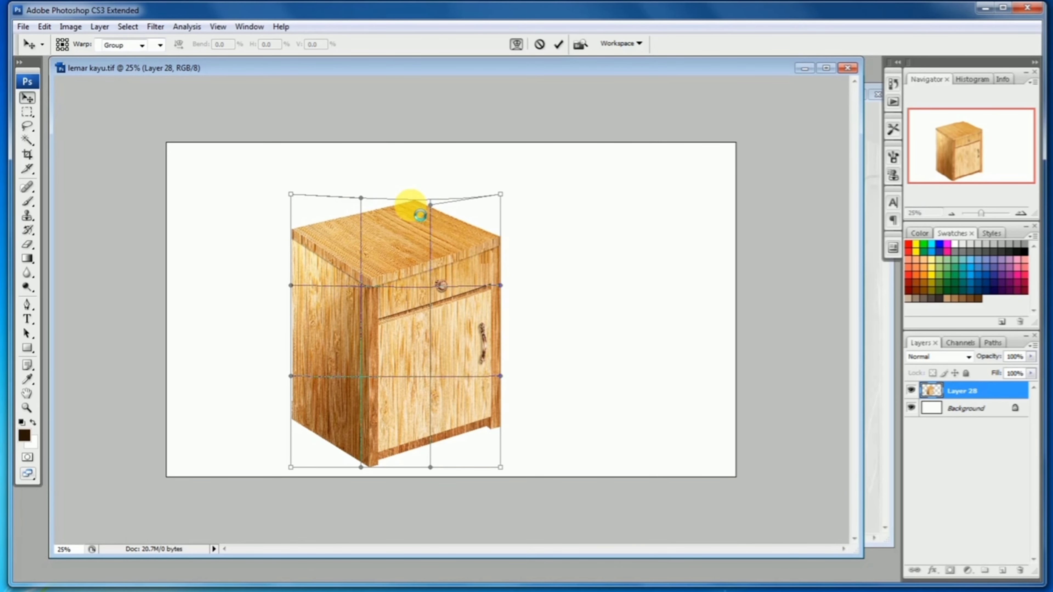
key("Return")
key("ctrl+plus")
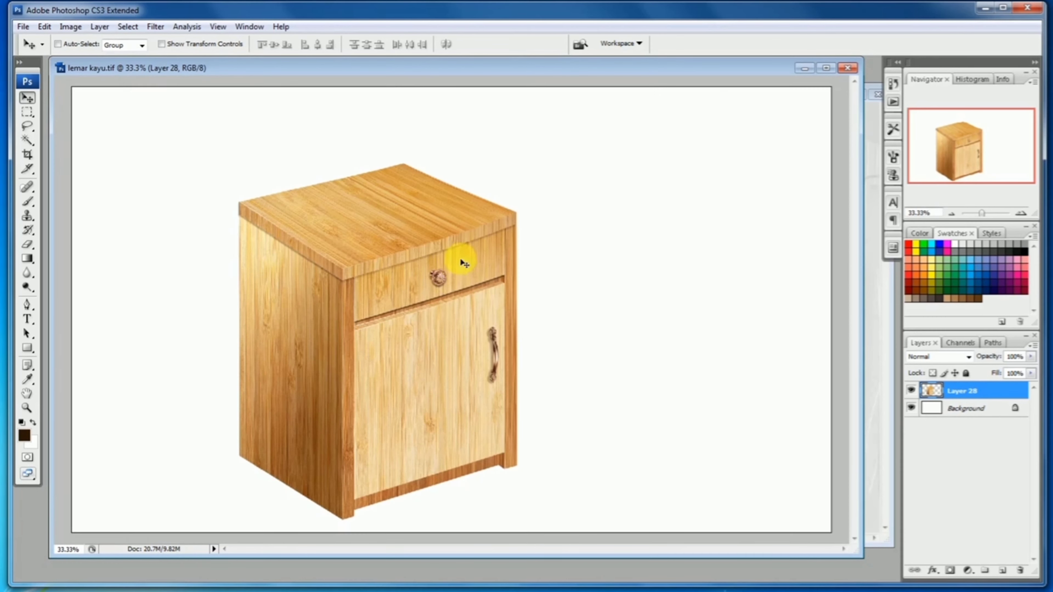
key("ctrl+z")
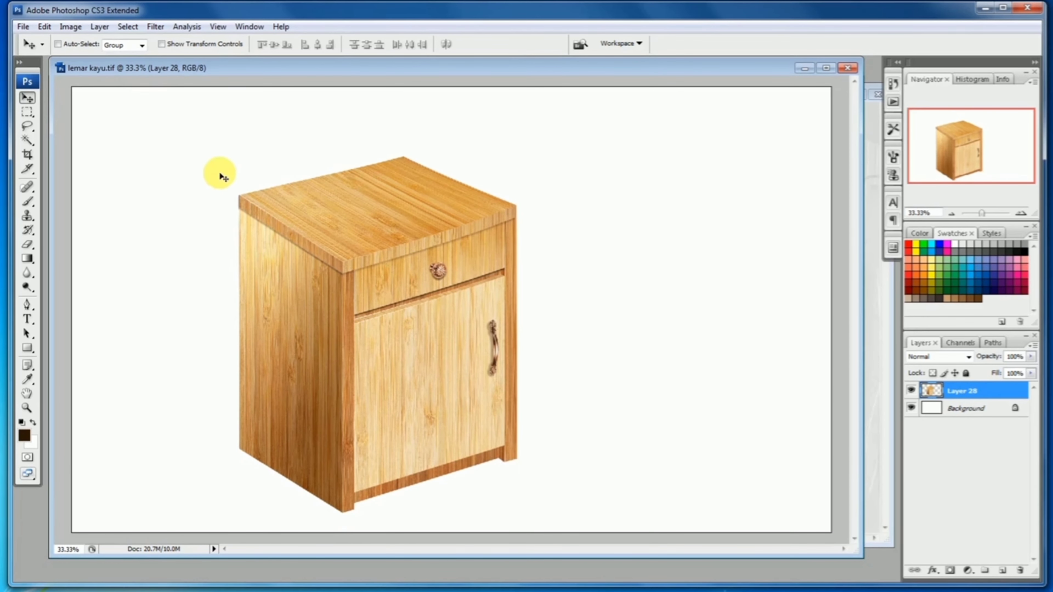
left_click(27, 126)
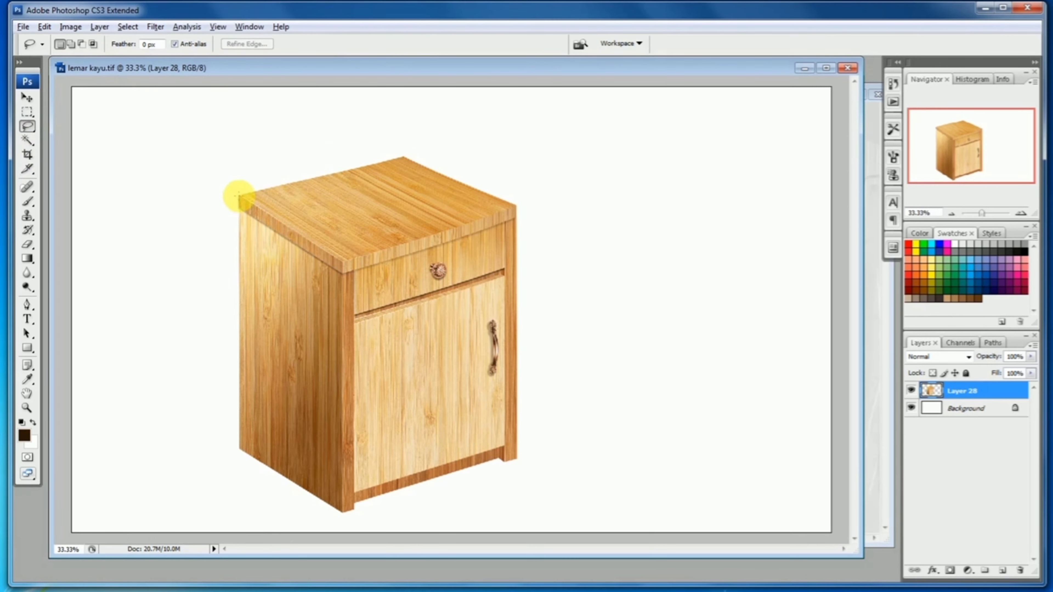
mouse_move(240, 195)
left_mouse_down()
mouse_move(392, 152)
mouse_move(550, 221)
mouse_move(557, 208)
mouse_move(489, 116)
mouse_move(252, 124)
left_mouse_up()
key("ctrl+d")
Scale the cabinet down proportionally to about 81.6% and place it near the middle of the canvas
key("ctrl+minus")
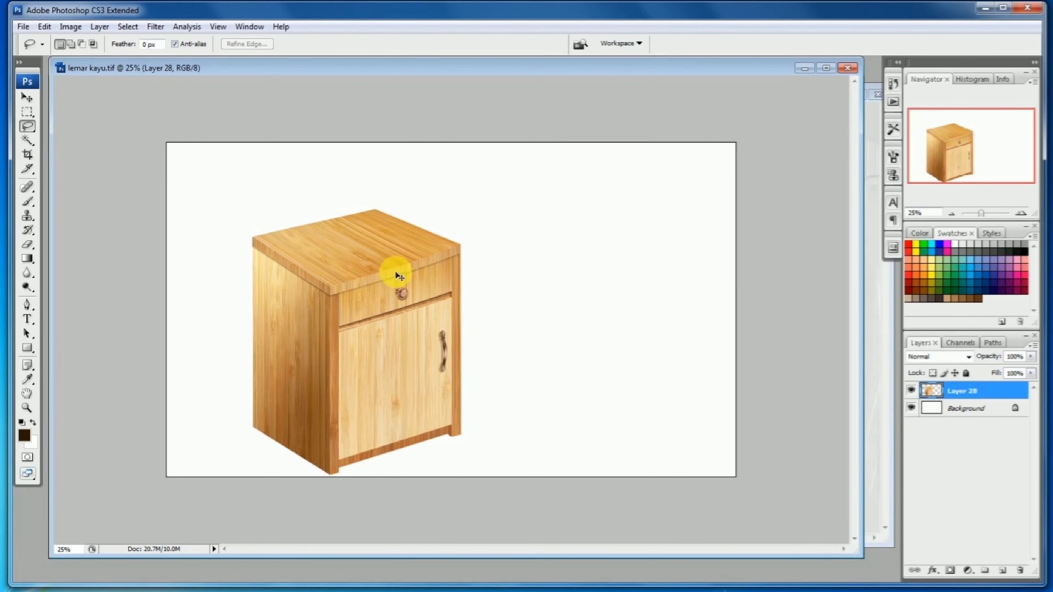
key("ctrl+t")
left_click_drag(465, 213, 414, 259)
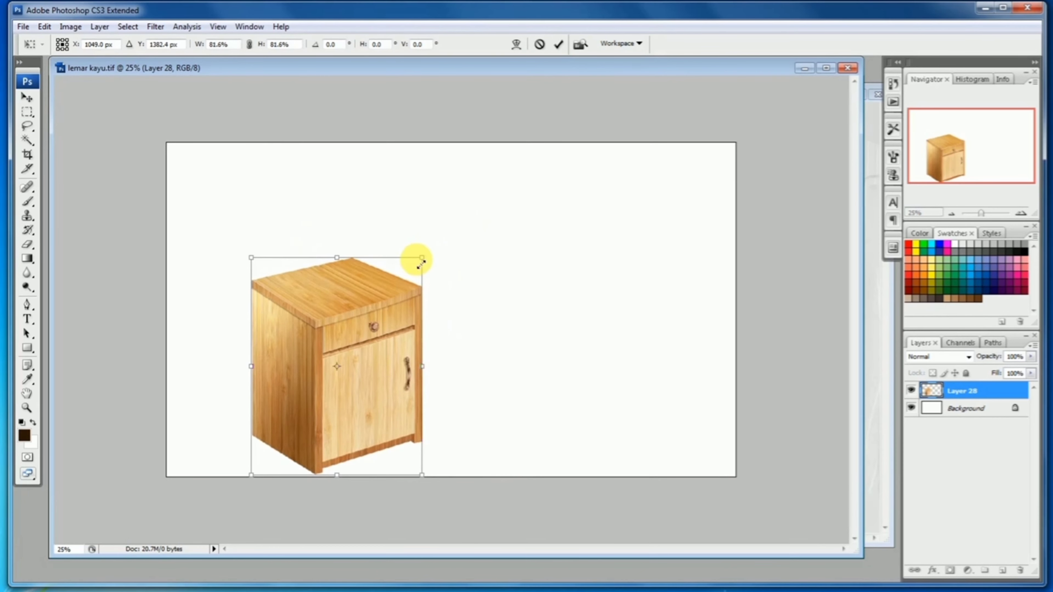
key("Return")
key("l")
left_click_drag(349, 365, 426, 332)
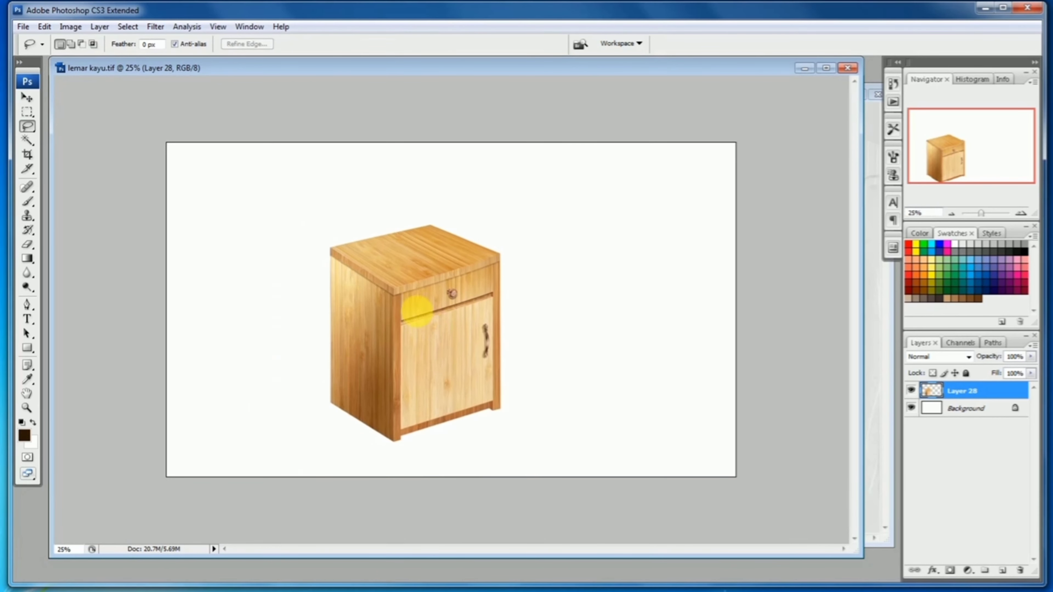
Open the bunga image, copy its cut-out tulip pot layer into the cabinet document and stand the pot on the cabinet top
left_click(22, 27)
left_click(36, 50)
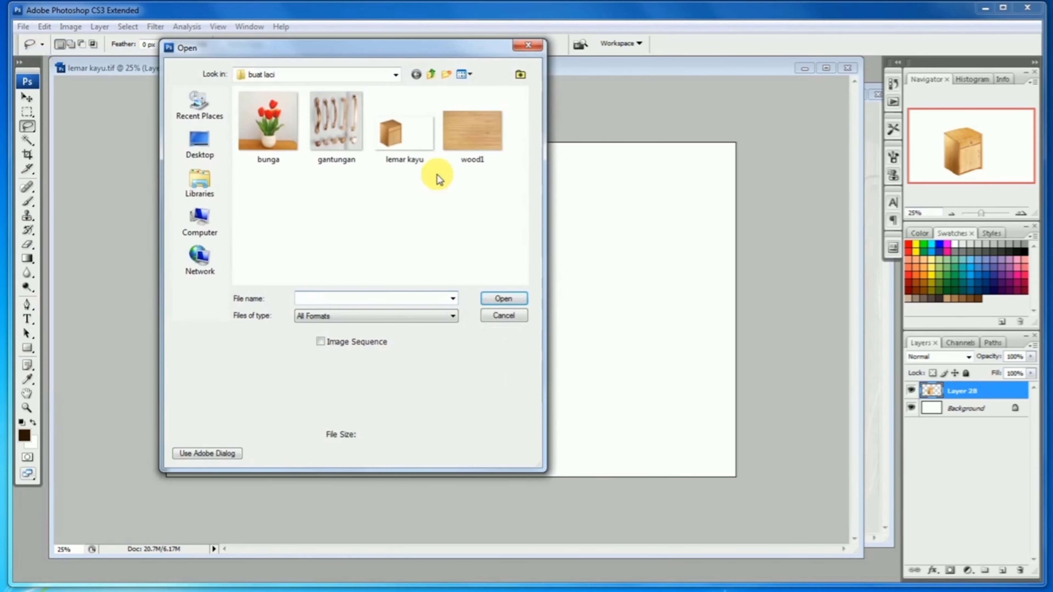
double_click(277, 133)
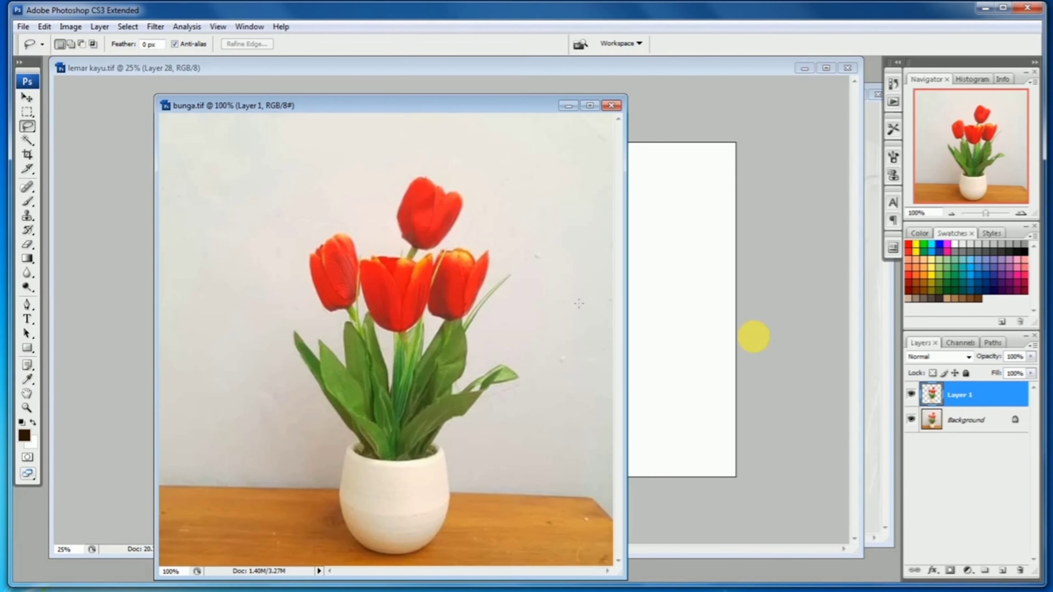
left_click_drag(931, 390, 680, 297)
left_click(26, 97)
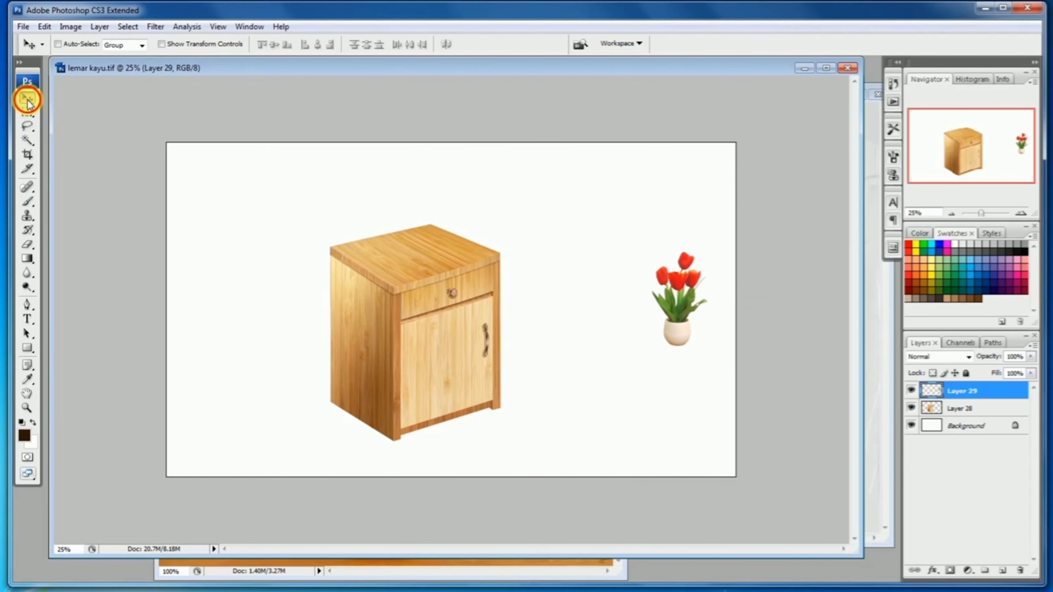
left_click_drag(673, 313, 411, 228)
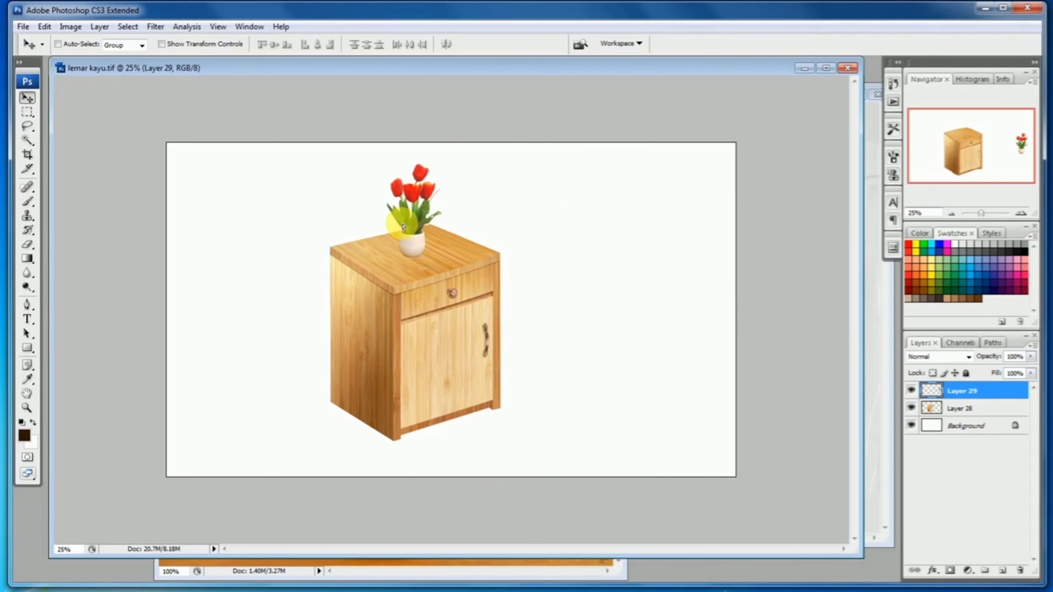
Fill an ellipse at the pot's base with the dark brown foreground colour on a new layer and place that layer beneath the tulips
key("ctrl+plus")
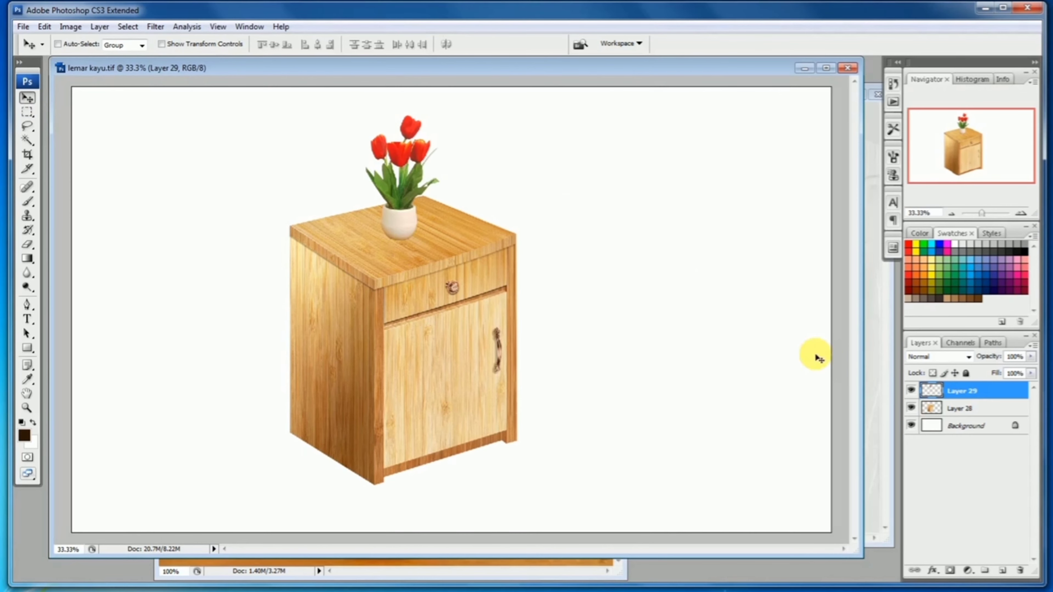
key("ctrl+plus")
left_click(25, 113)
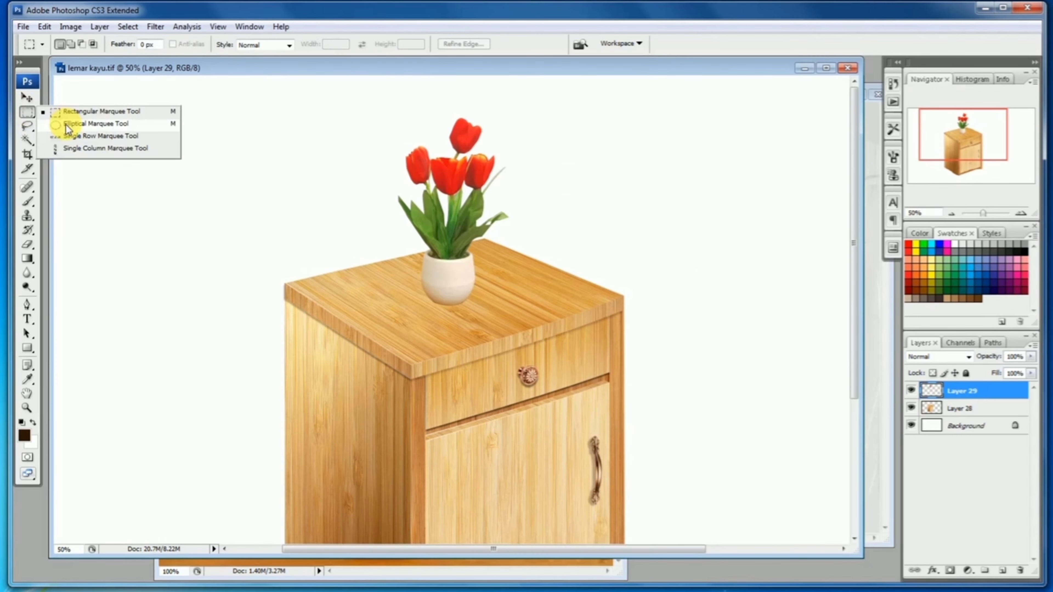
left_click(66, 124)
left_click_drag(431, 288, 478, 312)
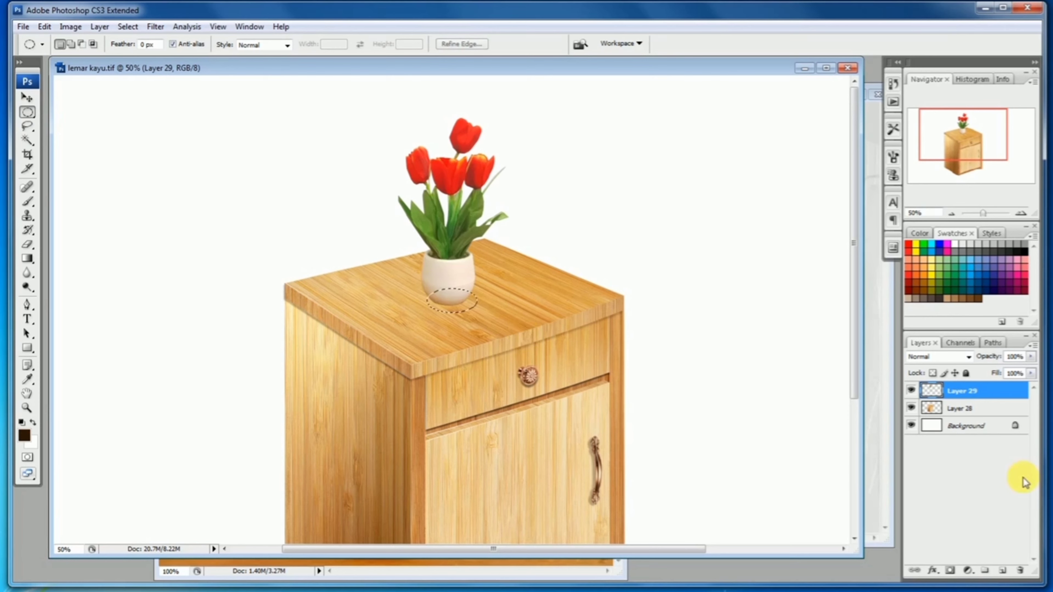
left_click(1003, 572)
key("alt+BackSpace")
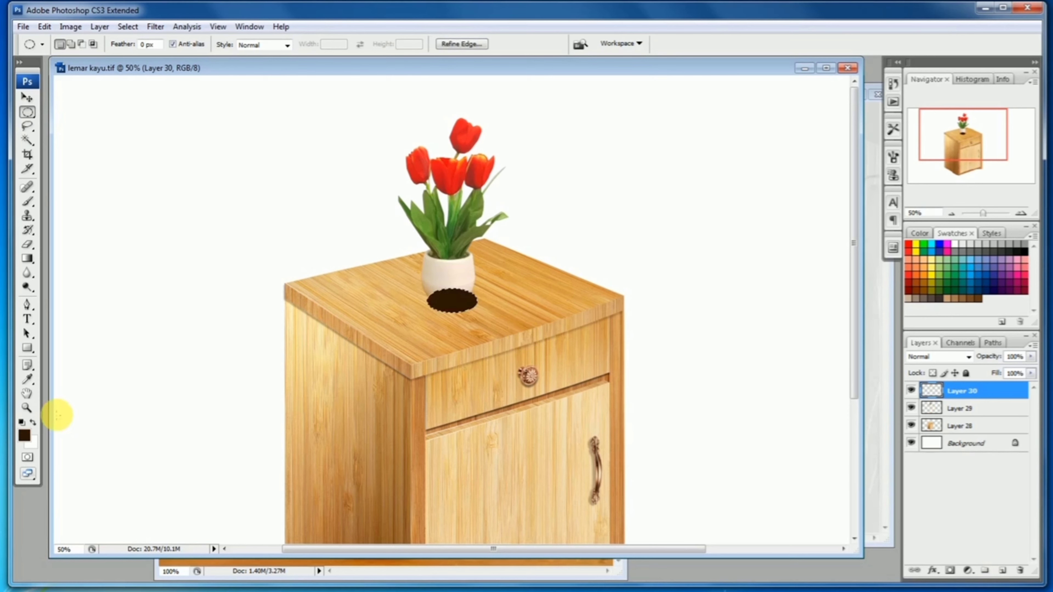
key("ctrl+d")
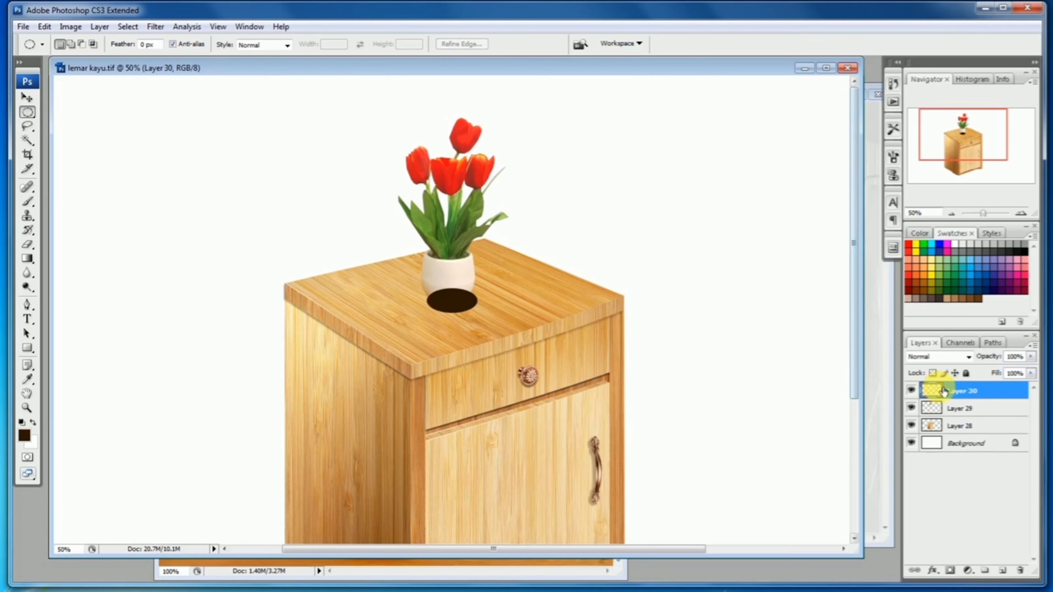
left_click_drag(953, 391, 958, 416)
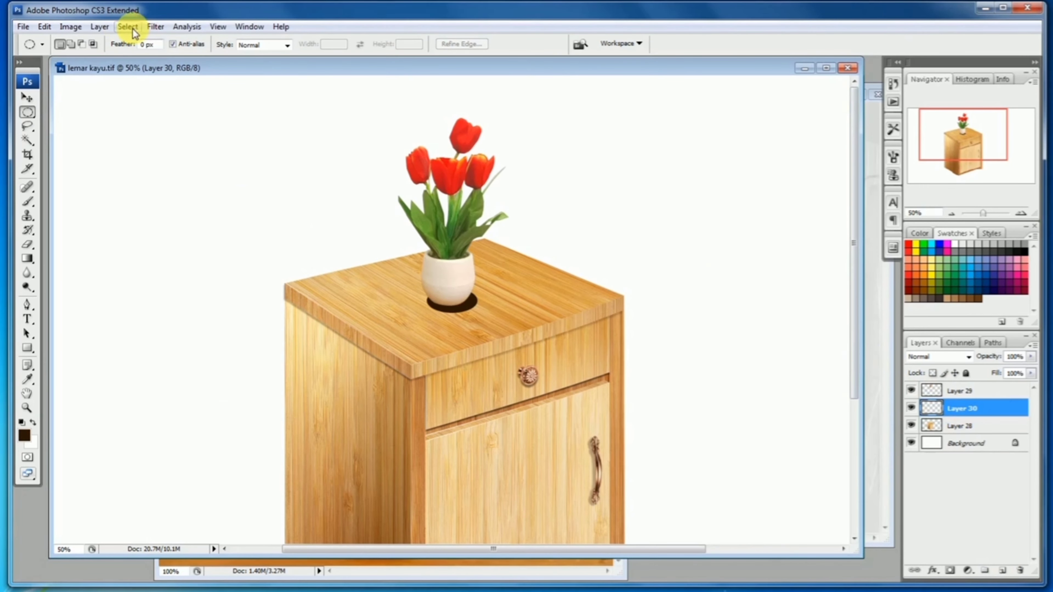
Soften the dark ellipse under the pot with a Gaussian Blur to form a contact shadow
left_click(156, 26)
mouse_move(170, 157)
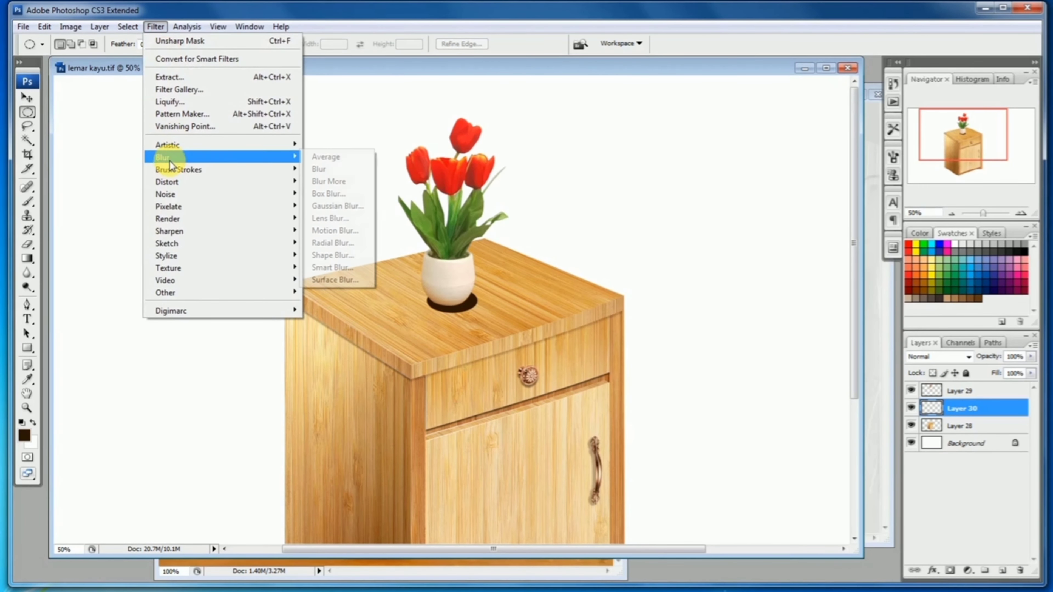
left_click(357, 206)
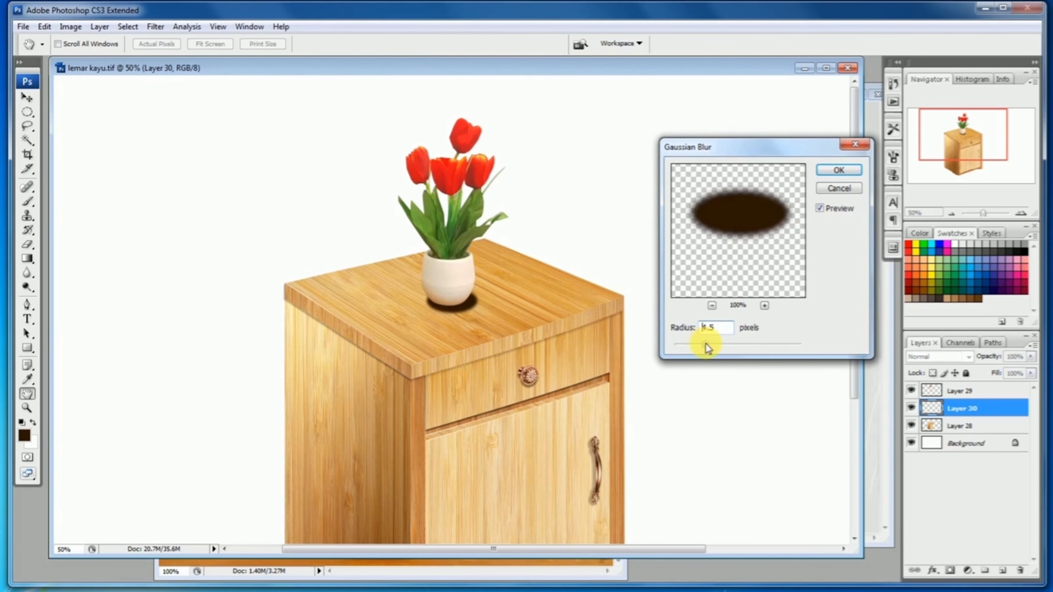
left_click_drag(705, 343, 718, 342)
left_click(839, 171)
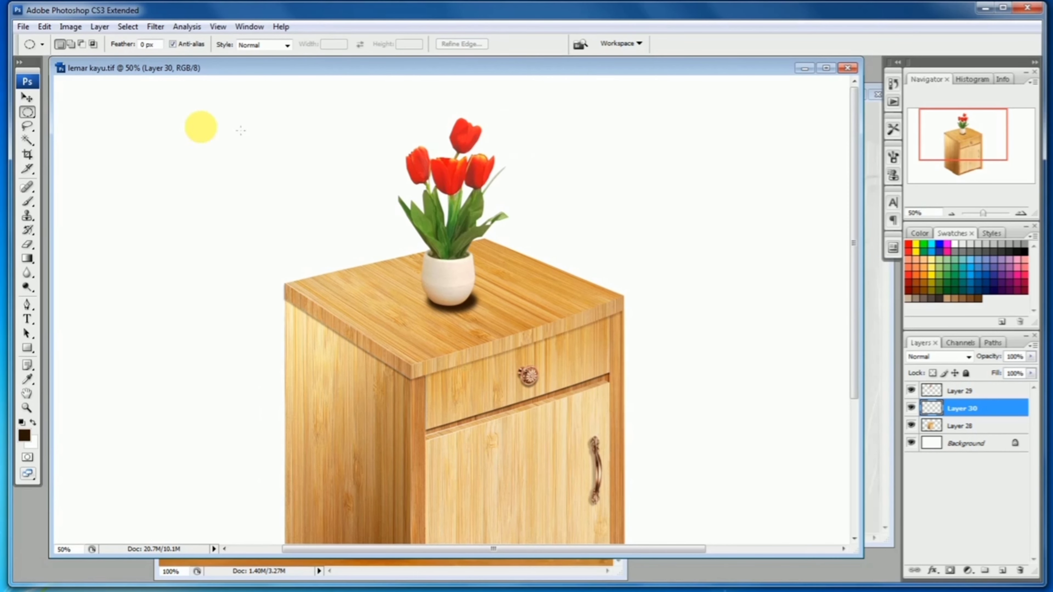
Scale the pot's contact shadow to 85.2% width and 67.5% height and tuck it under the pot's base
left_click(27, 98)
key("ctrl+t")
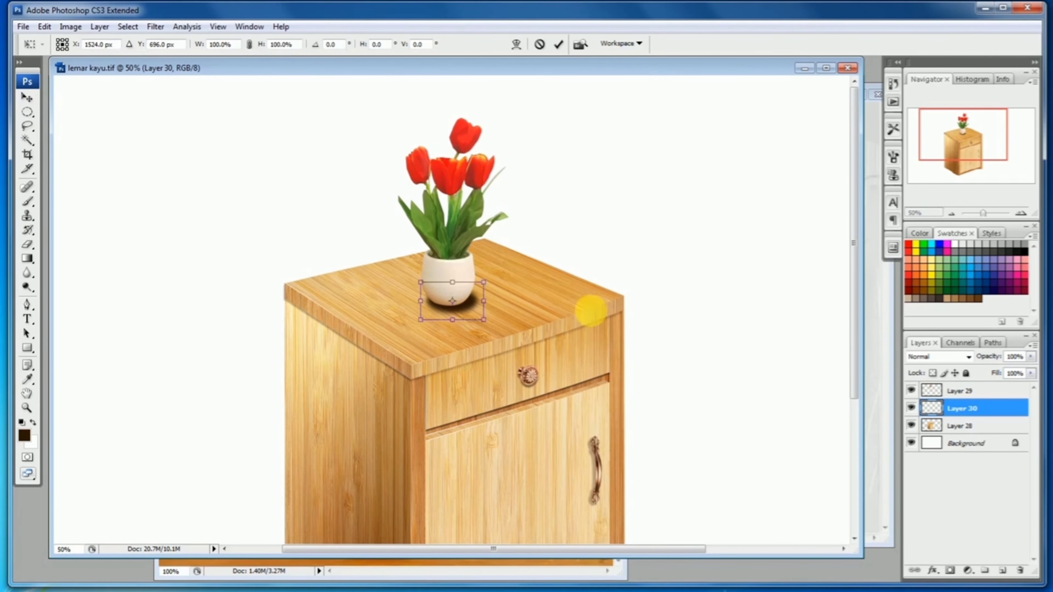
left_click_drag(458, 286, 458, 294)
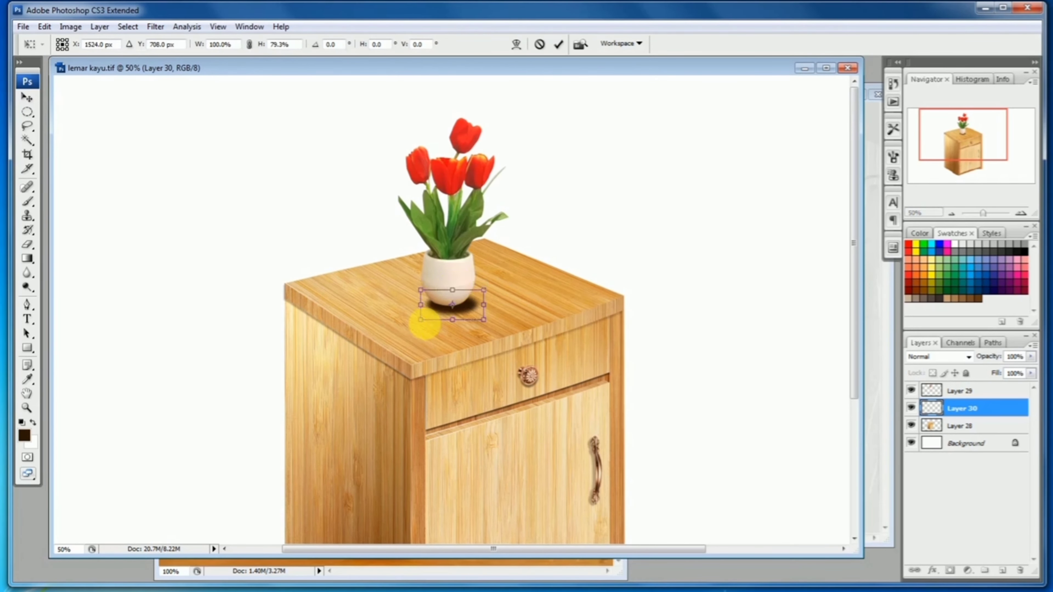
left_click_drag(426, 325, 433, 318)
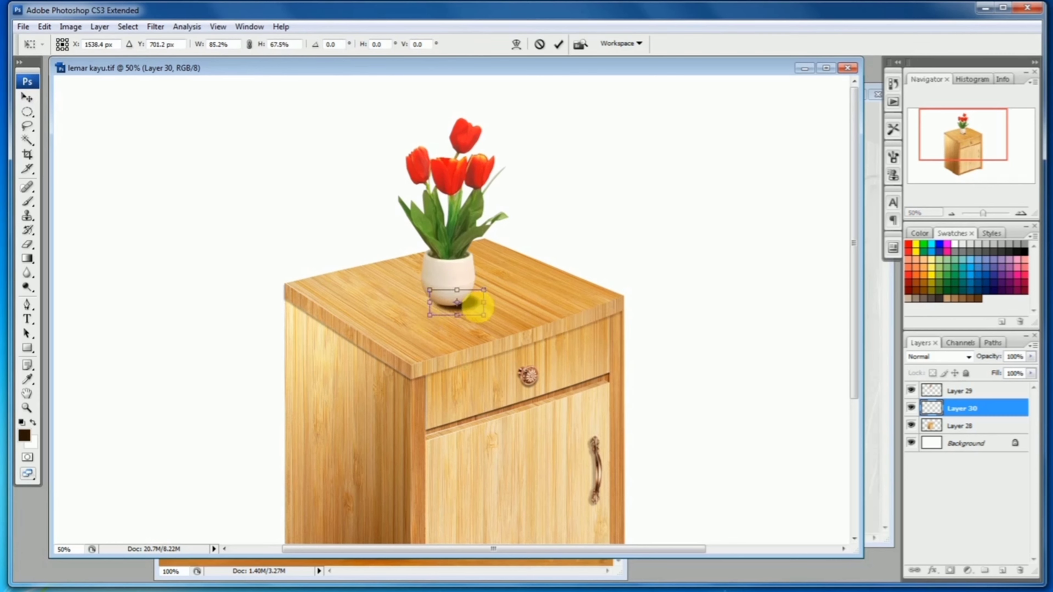
left_click_drag(470, 303, 468, 302)
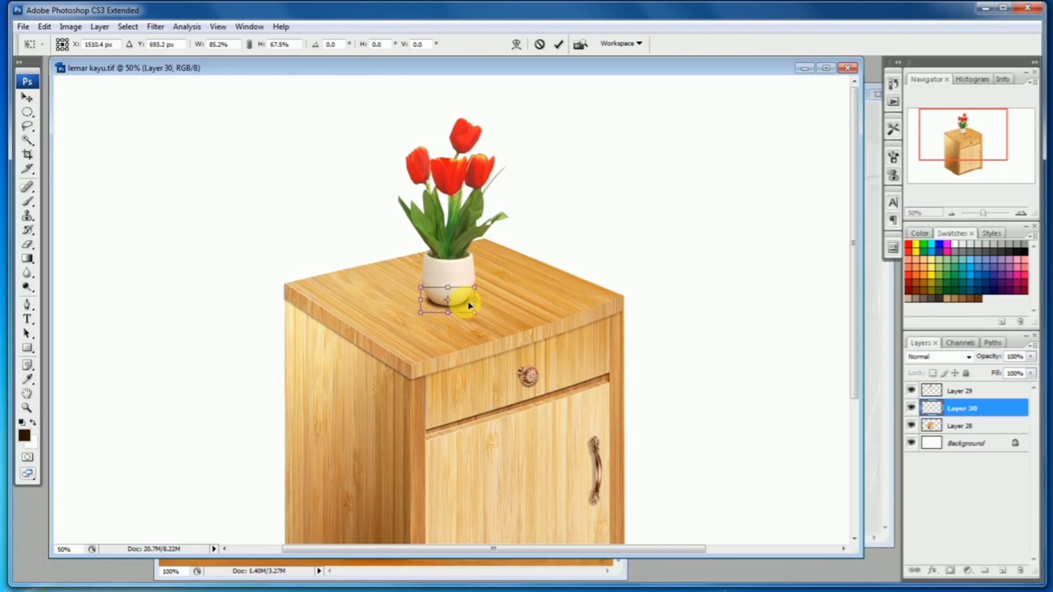
key("Return")
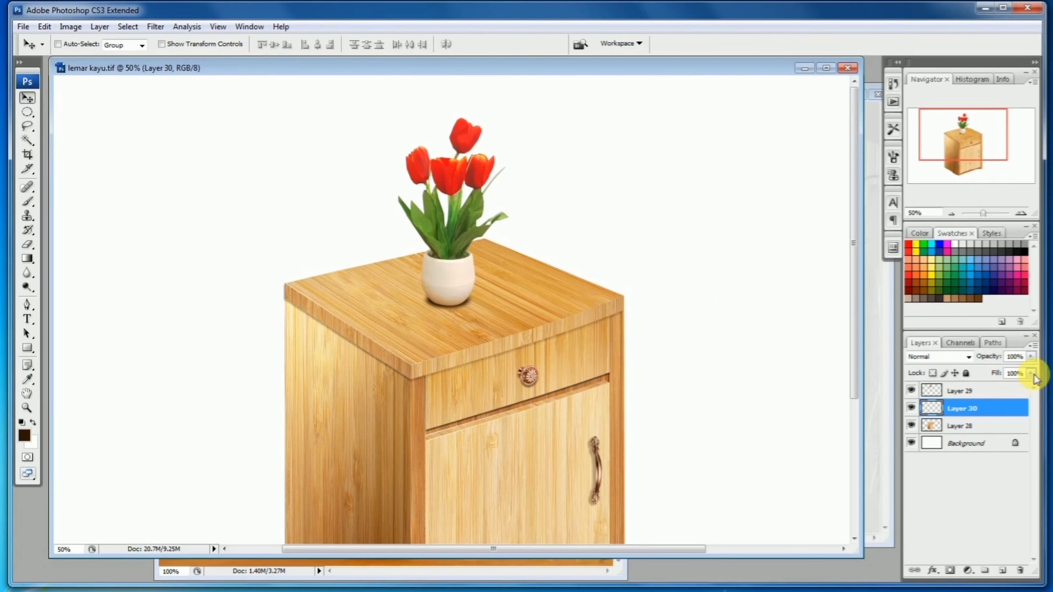
Lower the fill of the pot's shadow layer to 67% and check how it looks on the cabinet top
left_click(1031, 374)
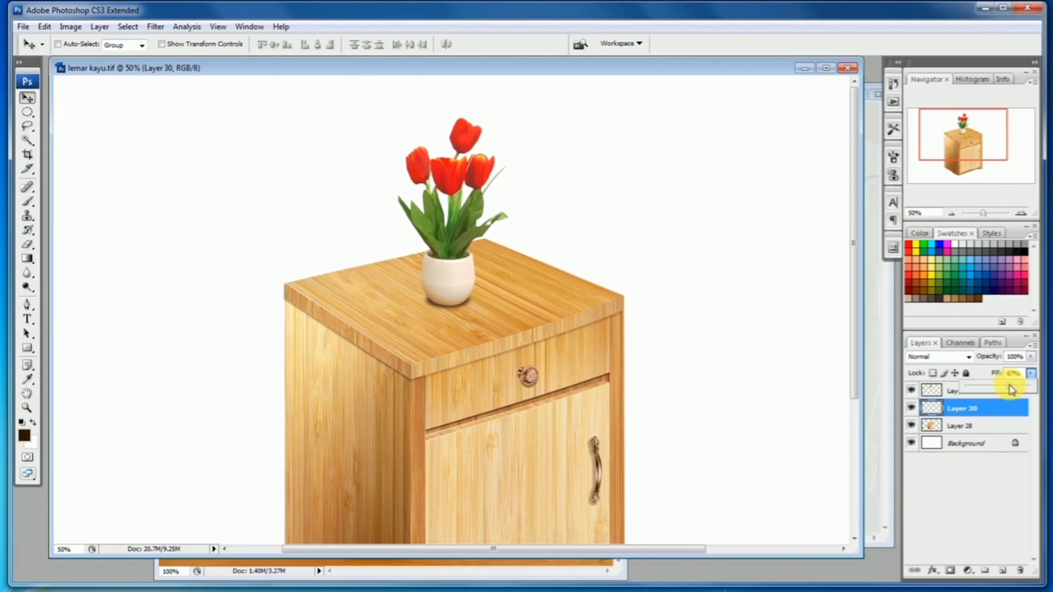
left_click(510, 314, "ctrl+alt")
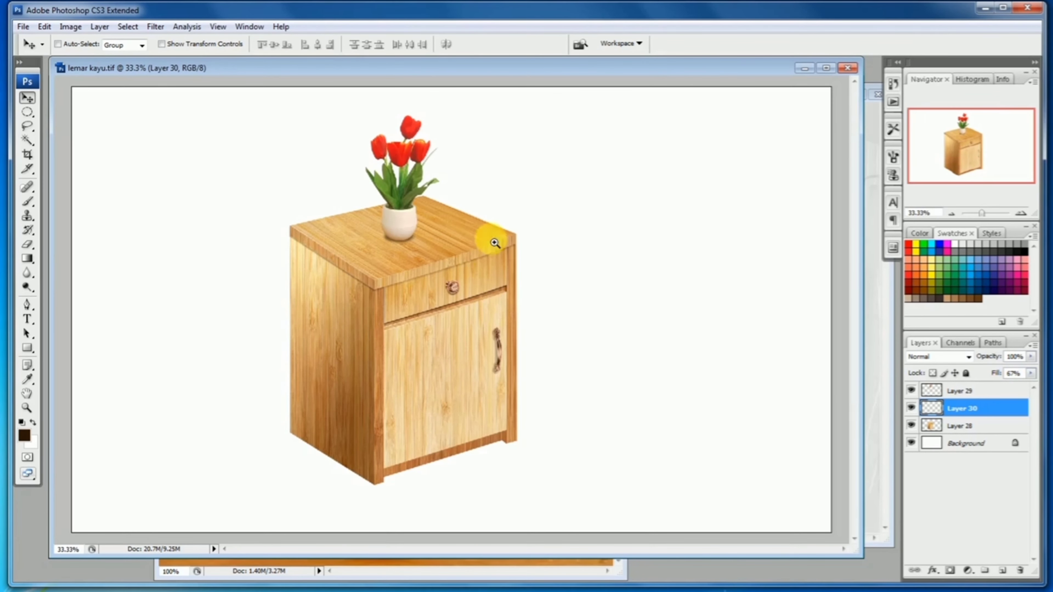
left_click(475, 254, "ctrl")
left_click_drag(467, 273, 442, 207)
left_click(468, 345, "ctrl+alt")
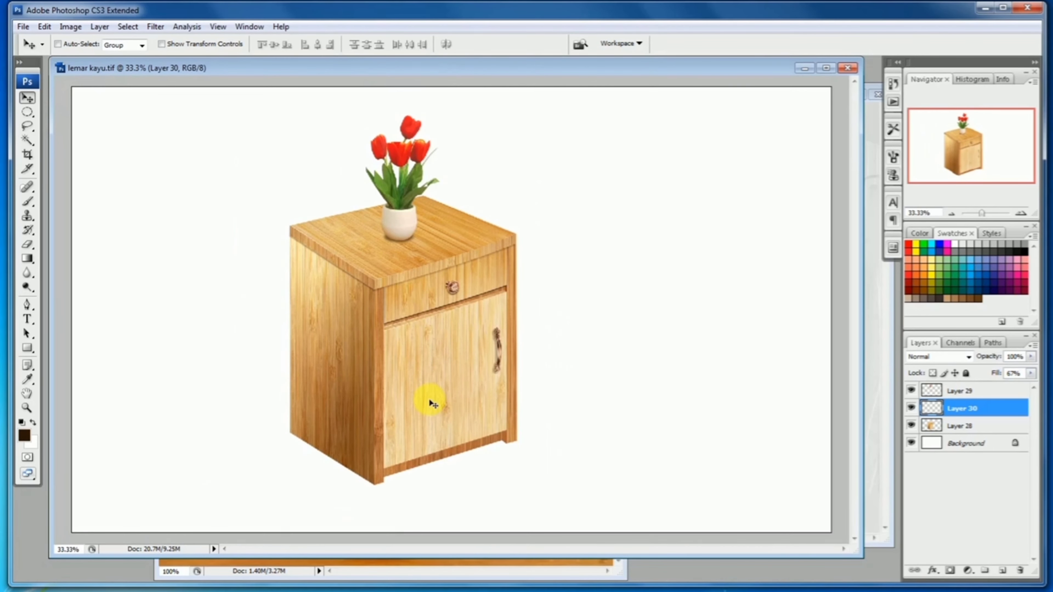
Duplicate the cabinet layer slightly lower and apply a Motion Blur to the copy with an 89° angle and 37-pixel distance
left_click(960, 425)
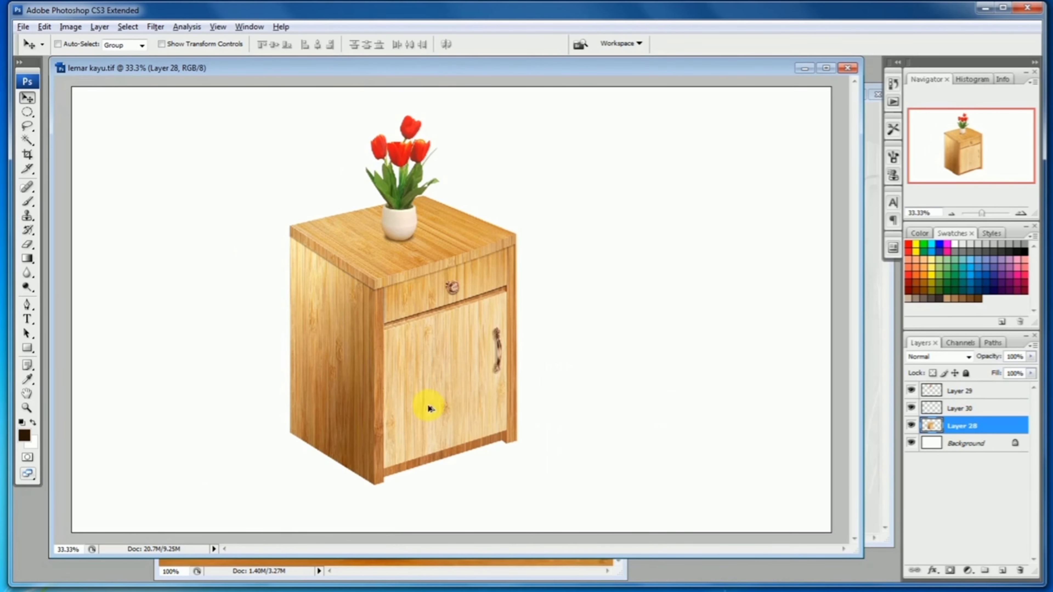
left_click_drag(421, 403, 422, 412)
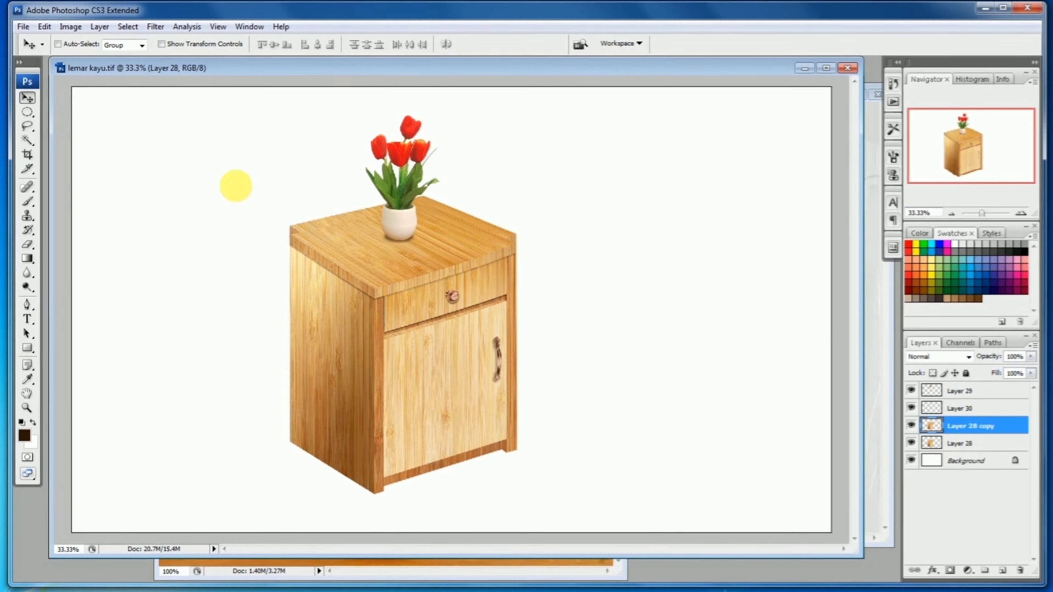
left_click(156, 26)
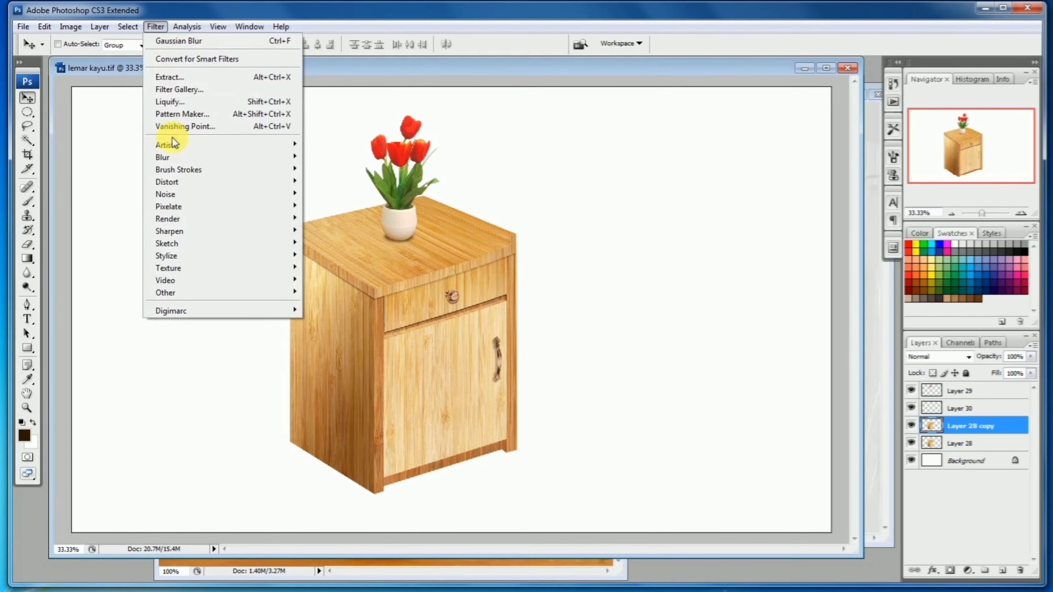
mouse_move(170, 157)
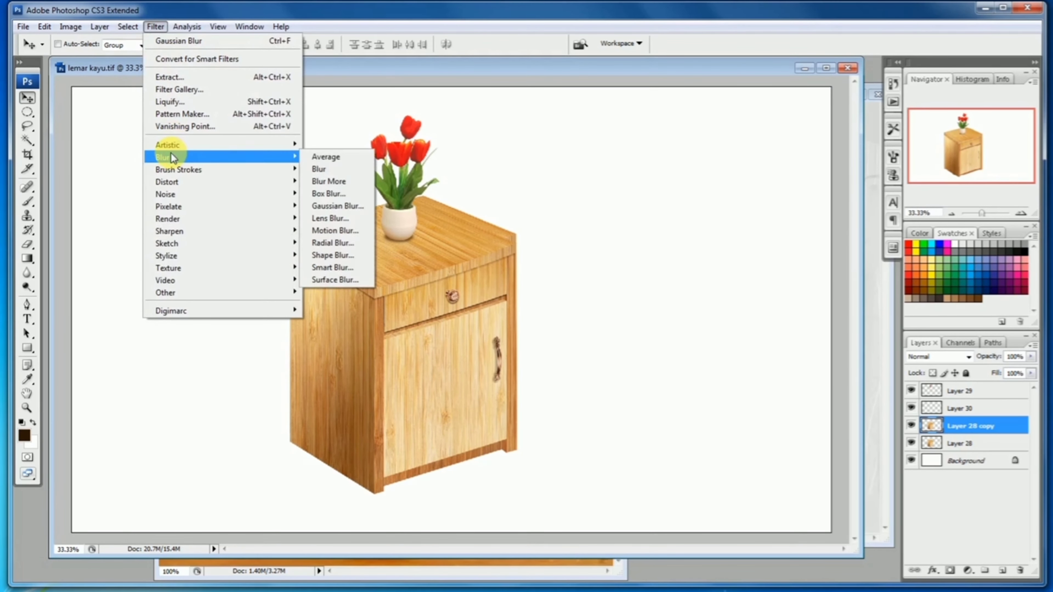
left_click(334, 231)
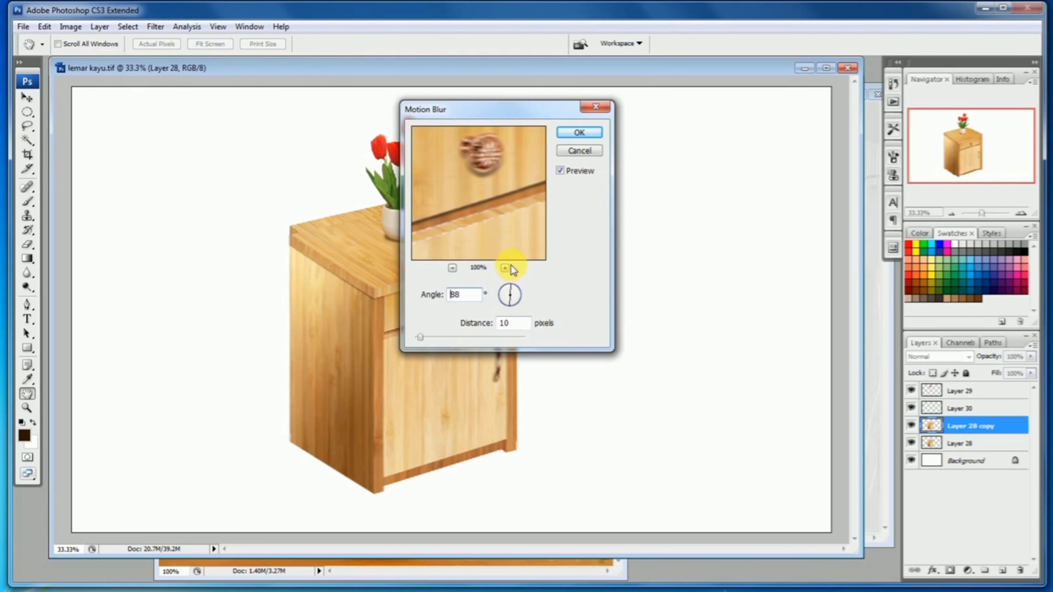
key("Up")
key("Up")
left_click_drag(498, 205, 486, 153)
left_click(437, 338)
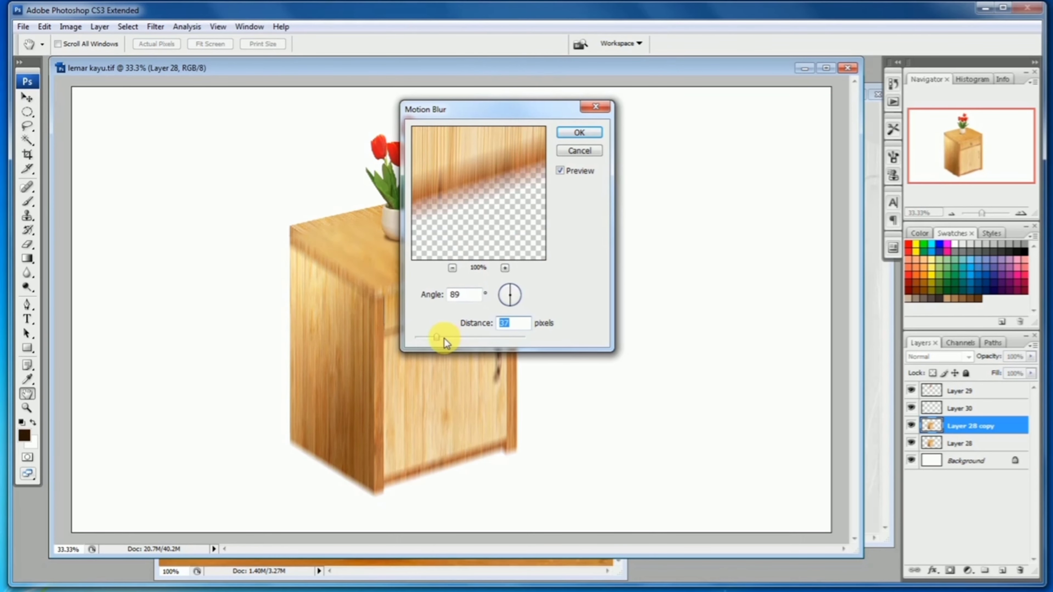
left_click(579, 132)
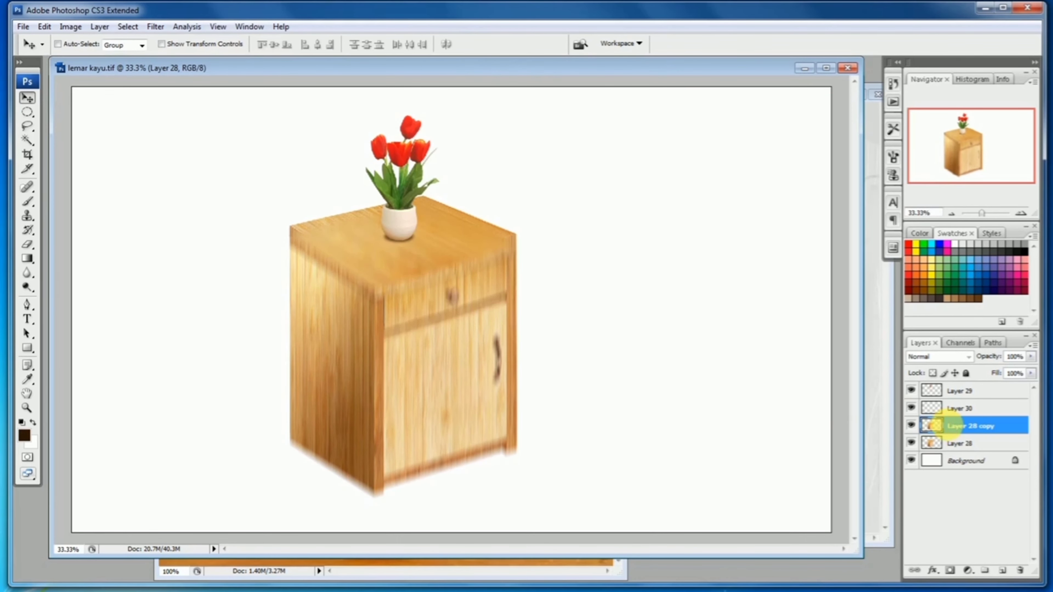
Place the blurred cabinet copy beneath the original cabinet layer, shifted slightly further down, at 44% fill
left_click_drag(956, 430, 952, 445)
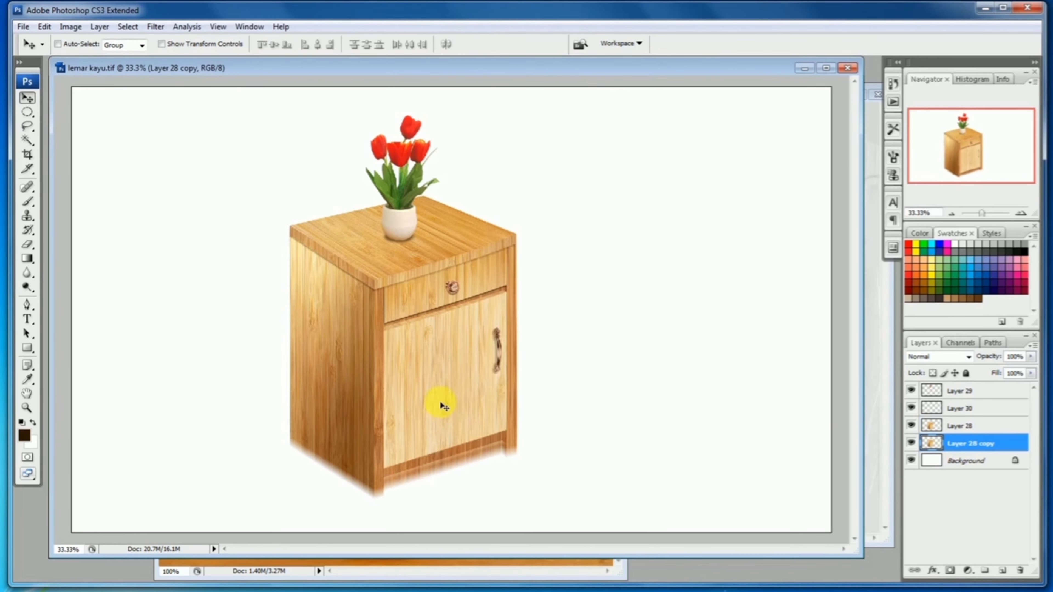
left_click_drag(442, 405, 432, 414)
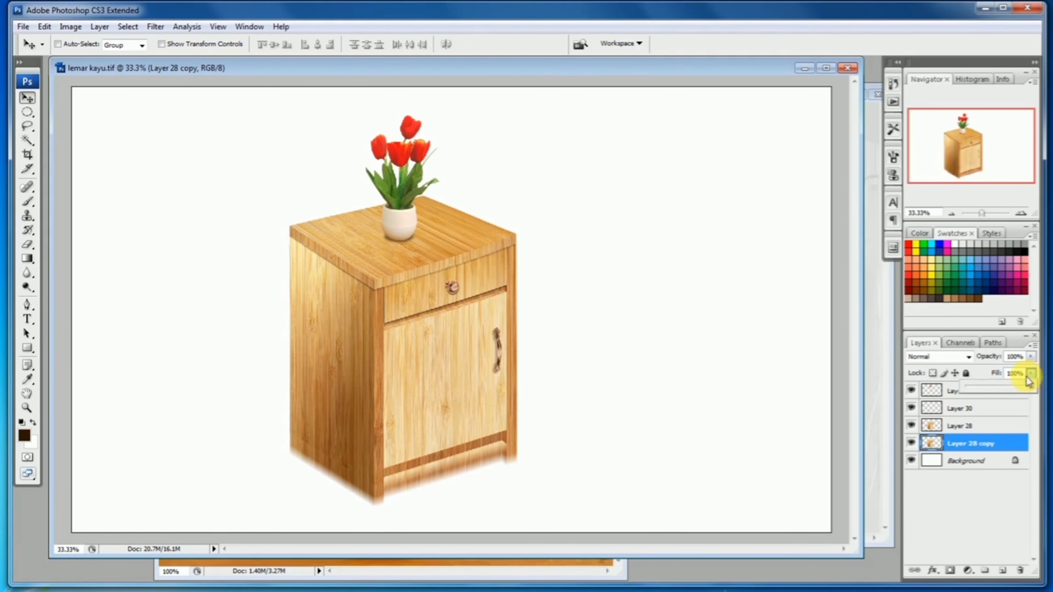
left_click_drag(1029, 380, 994, 388)
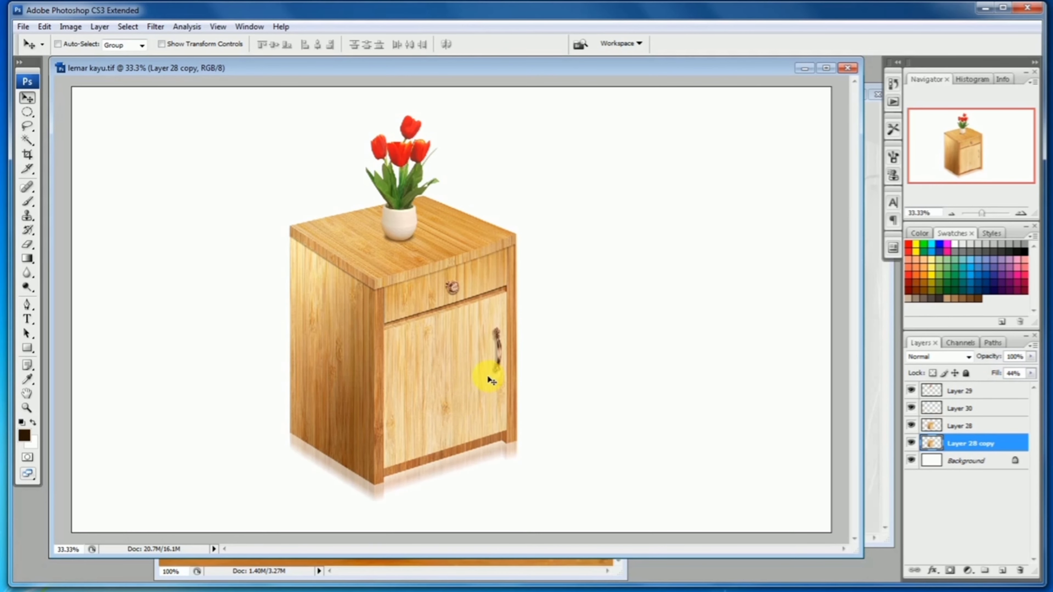
Reduce the fill of the blurred cabinet copy to 29% and inspect the faint reflection under the cabinet
left_click(476, 373, "ctrl+alt")
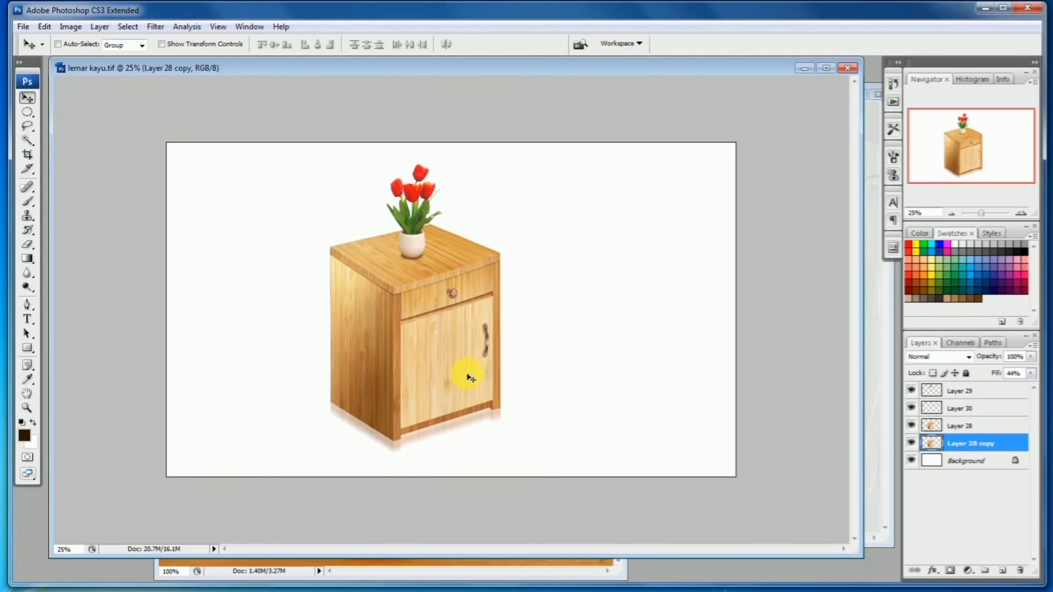
key("ctrl+plus")
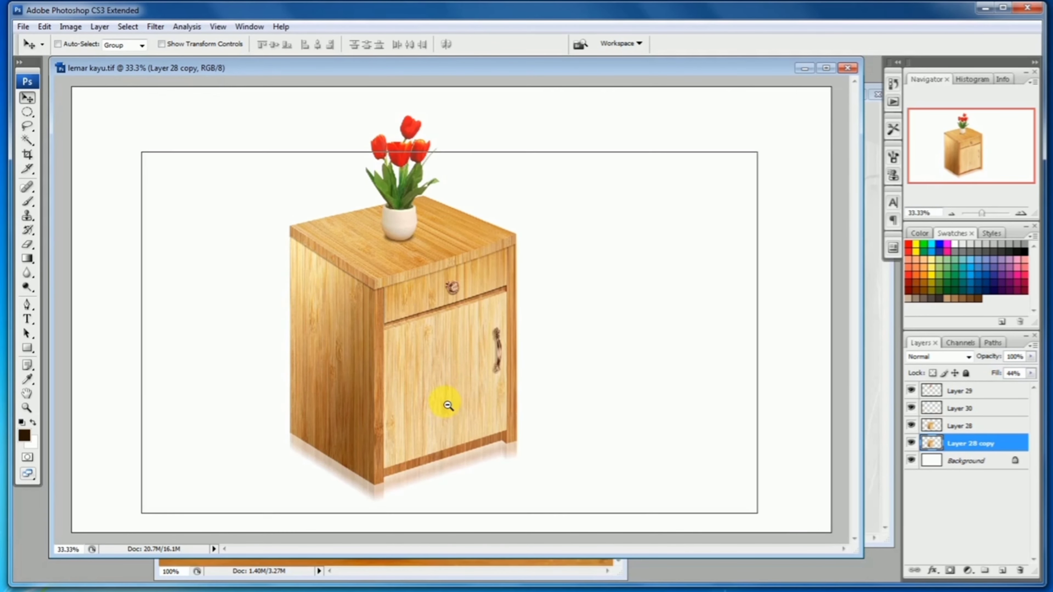
key("ctrl+minus")
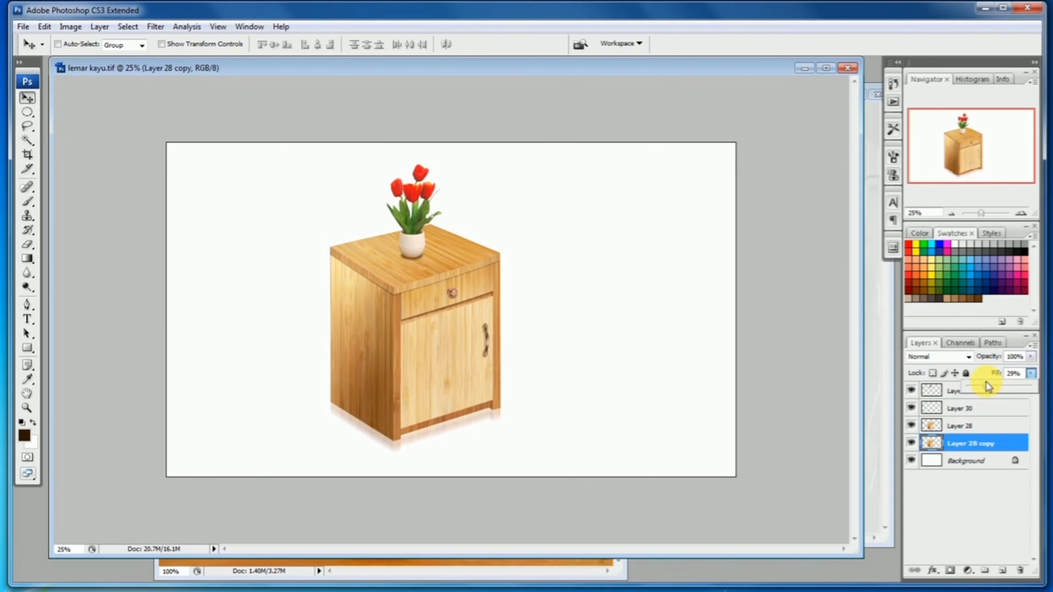
left_click(452, 408, "ctrl")
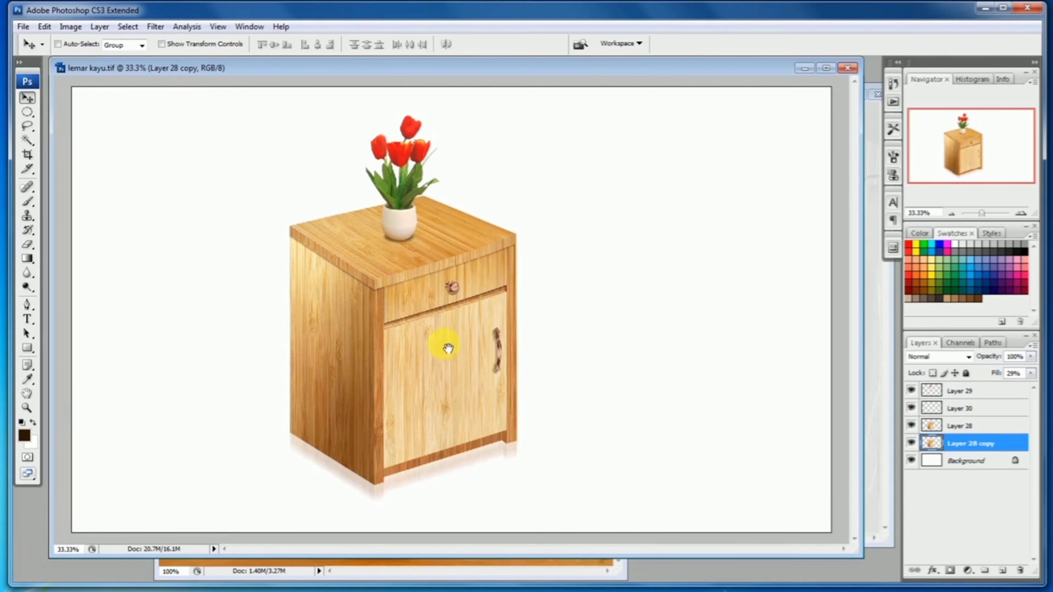
left_click(430, 324, "ctrl")
left_click_drag(430, 347, 429, 432)
left_click(473, 361, "alt")
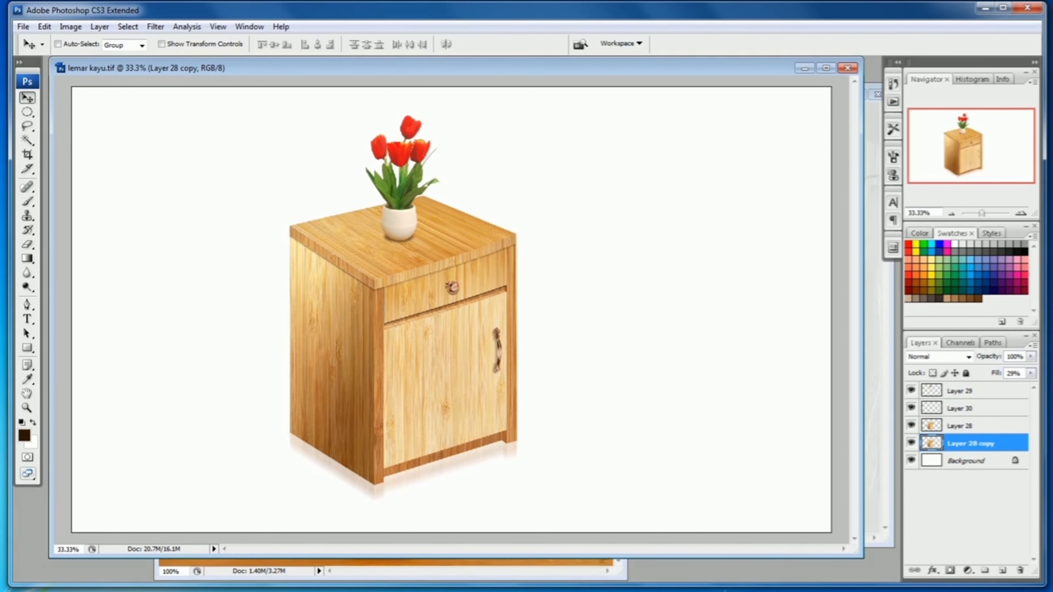